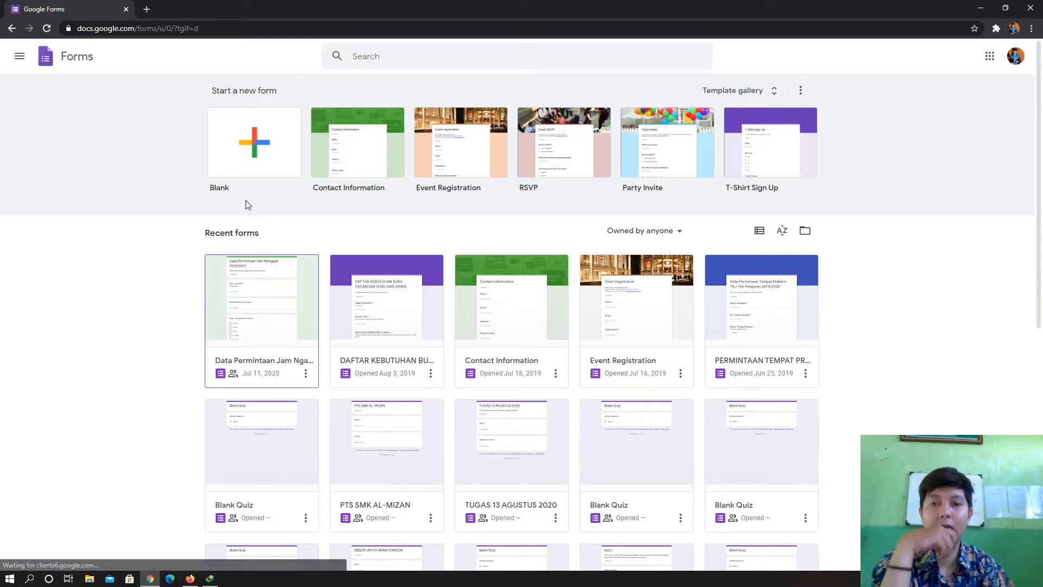
- Create a blank form and limit each respondent to one response in Settings
{"action": "scroll", "coordinate": [107, 367], "scroll_direction": "down", "scroll_amount": 2}
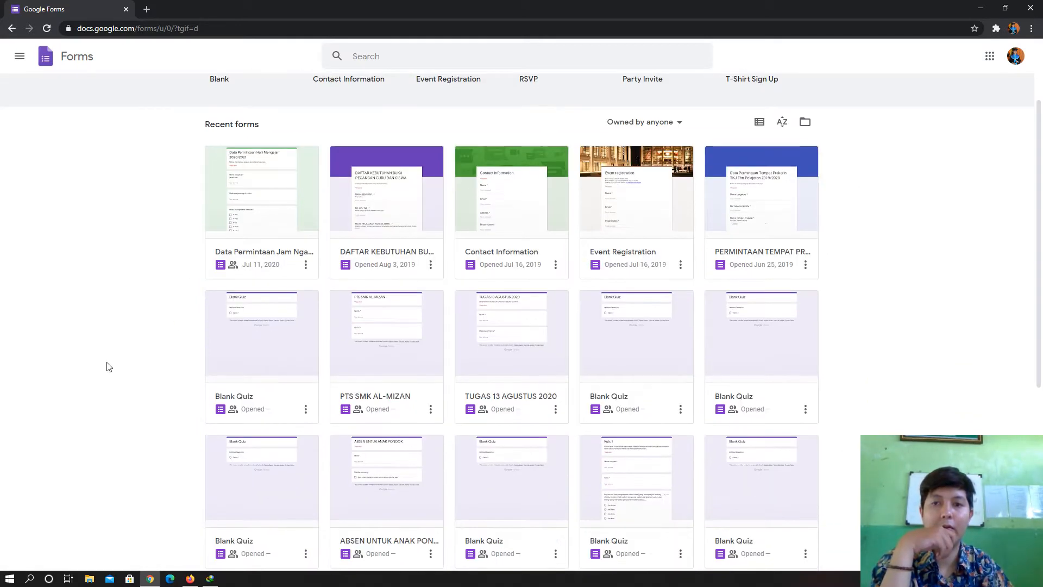
{"action": "scroll", "coordinate": [107, 367], "scroll_direction": "up", "scroll_amount": 1}
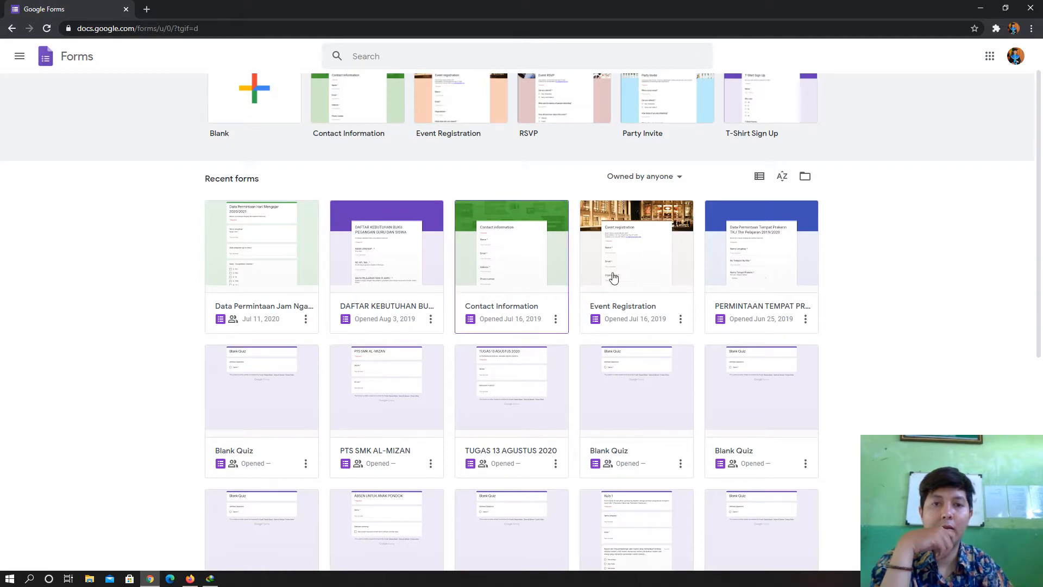
{"action": "scroll", "coordinate": [798, 434], "scroll_direction": "down", "scroll_amount": 7}
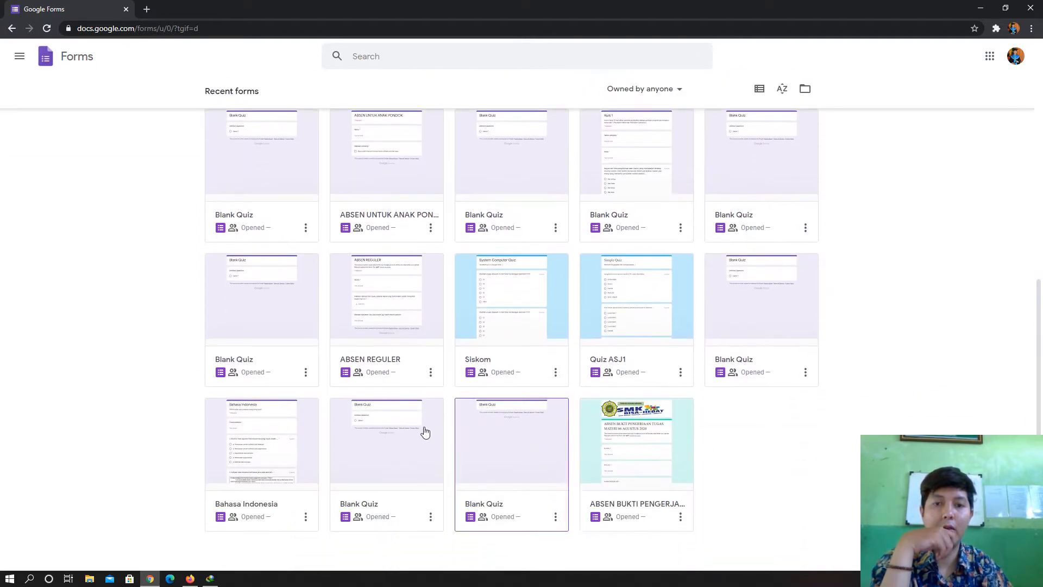
{"action": "scroll", "coordinate": [421, 484], "scroll_direction": "up", "scroll_amount": 3}
{"action": "scroll", "coordinate": [705, 447], "scroll_direction": "down", "scroll_amount": 2}
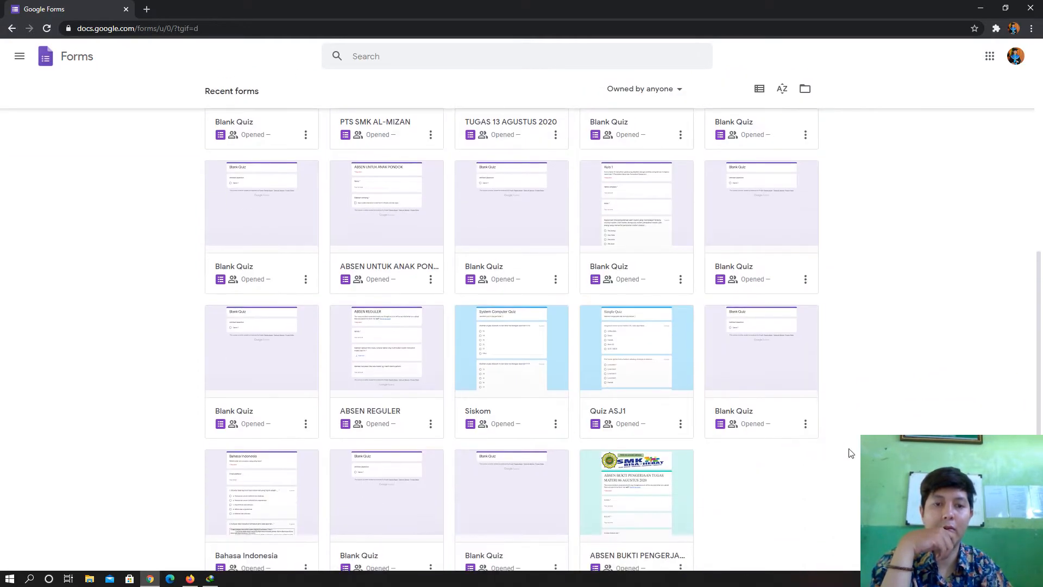
{"action": "scroll", "coordinate": [872, 424], "scroll_direction": "down", "scroll_amount": 1}
{"action": "scroll", "coordinate": [871, 424], "scroll_direction": "up", "scroll_amount": 8}
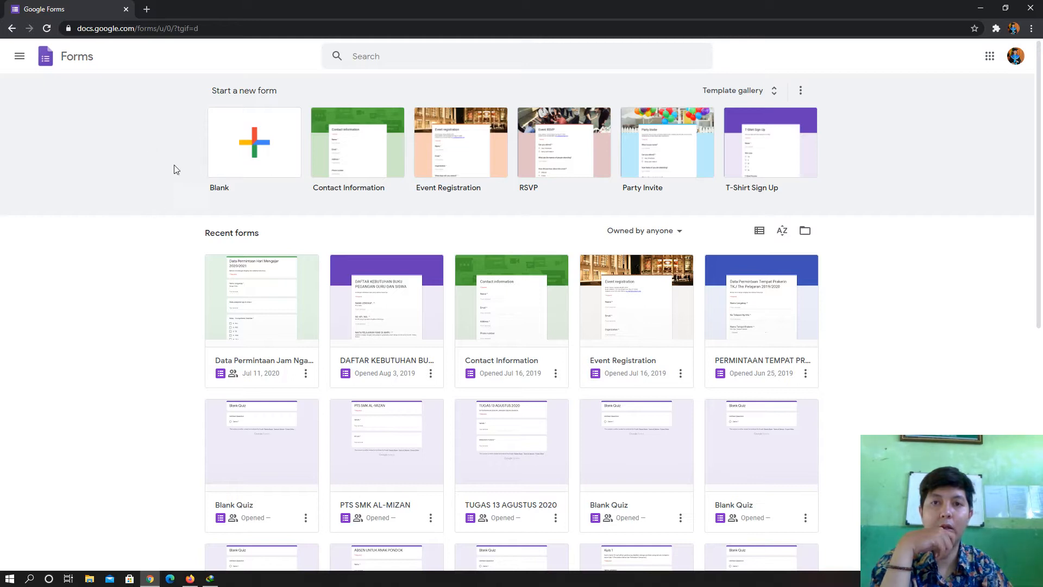
{"action": "left_click", "coordinate": [253, 153]}
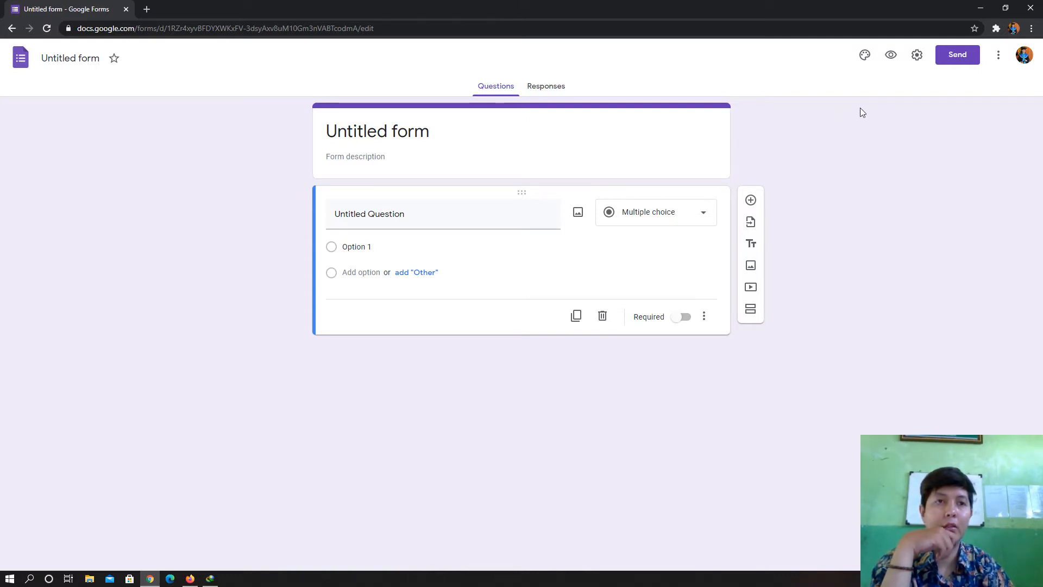
{"action": "left_click", "coordinate": [918, 56]}
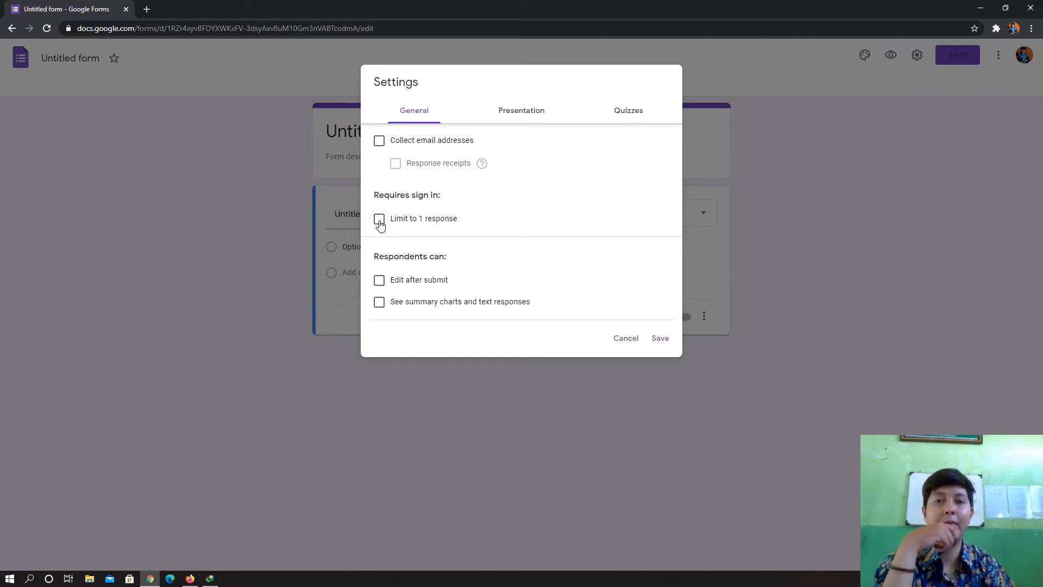
{"action": "left_click", "coordinate": [380, 222]}
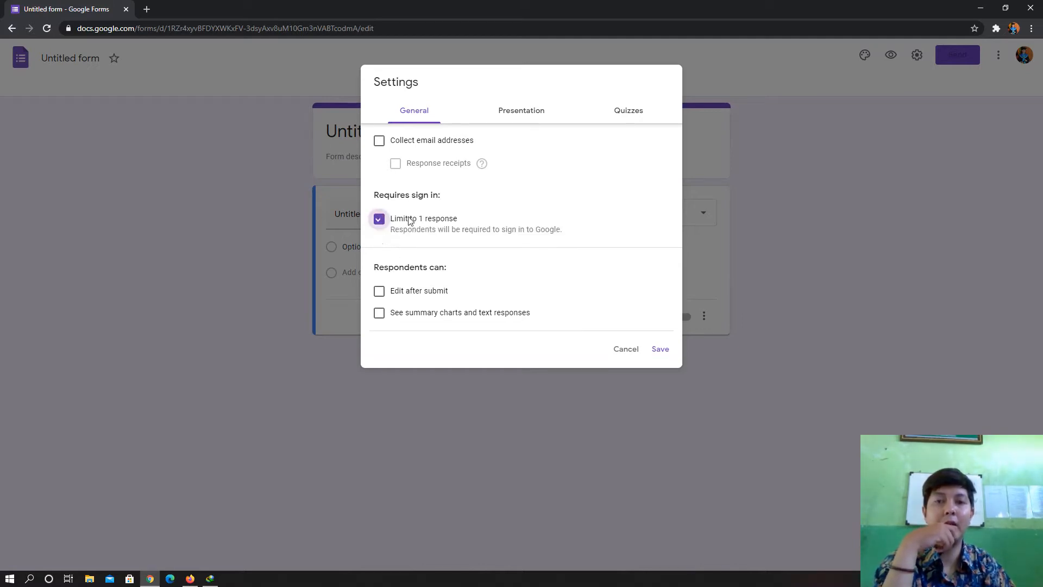
- Set the confirmation message to 'TERIMAKSIH SUDAH MELAKSANAKAN UJIAN JAWABAN SUDAH TERKIRIM' and shuffle question order
{"action": "left_click", "coordinate": [526, 121]}
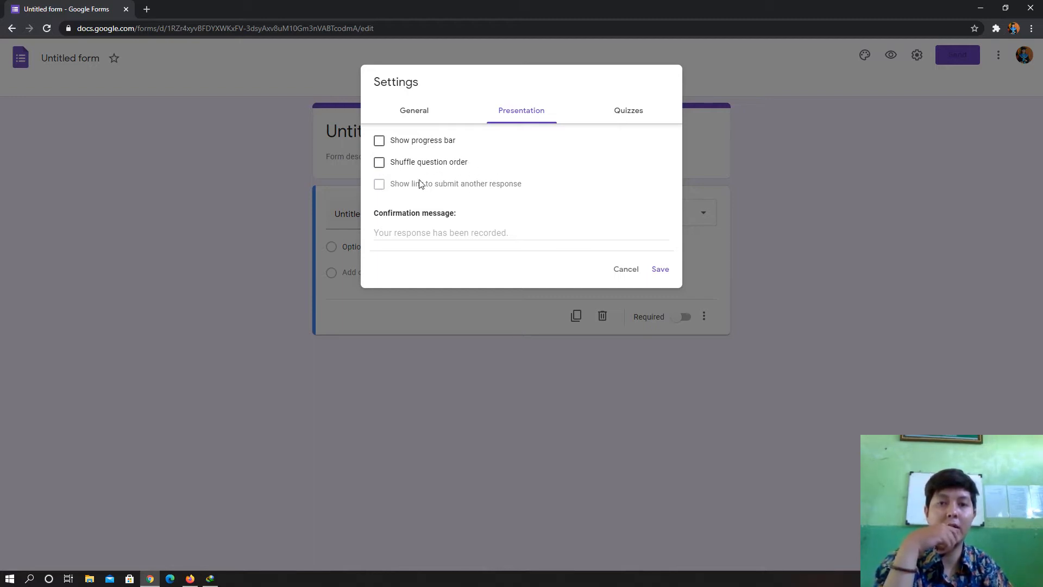
{"action": "left_click", "coordinate": [516, 232]}
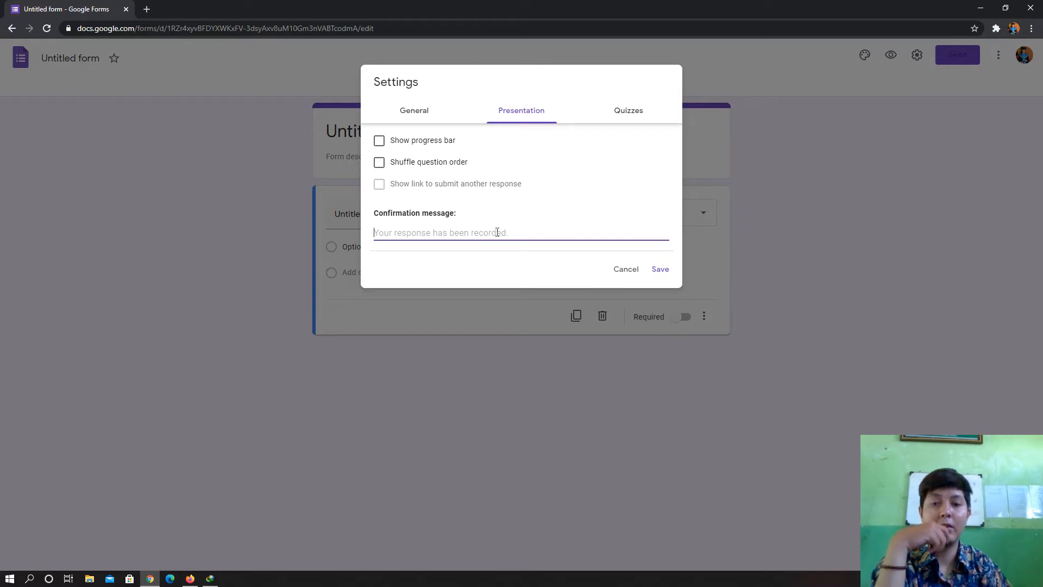
{"action": "type", "text": "TERIMAKSIH SUDAH MELAKSANAKAN"}
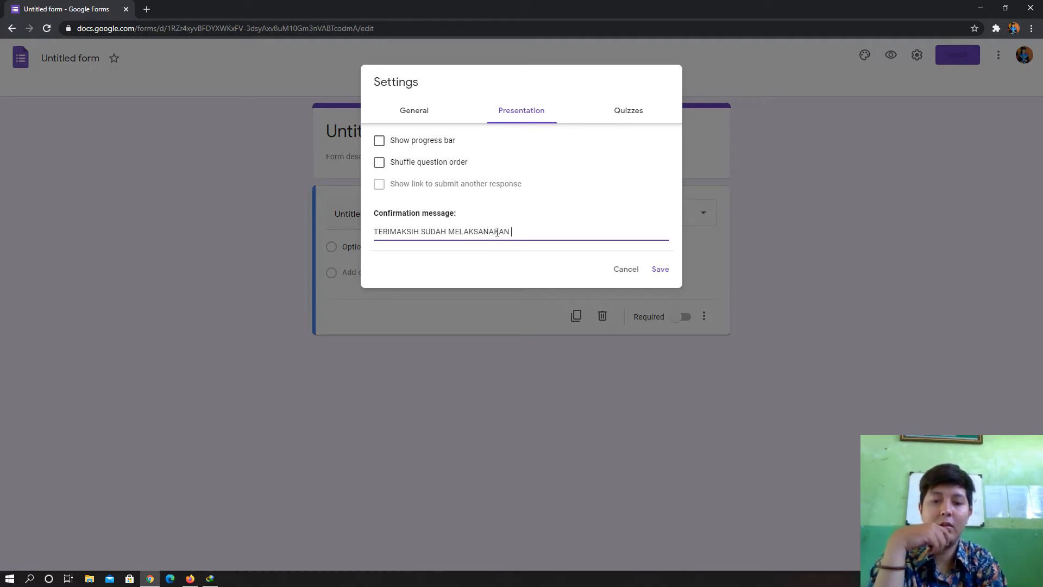
{"action": "type", "text": "UJIAN JAWABAN SUD"}
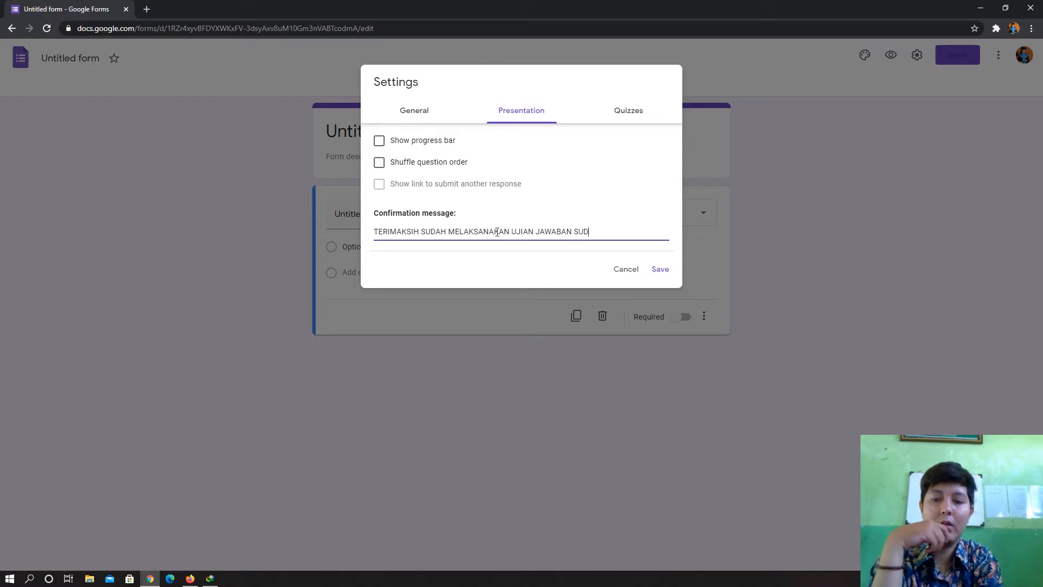
{"action": "type", "text": "TERKIRIM"}
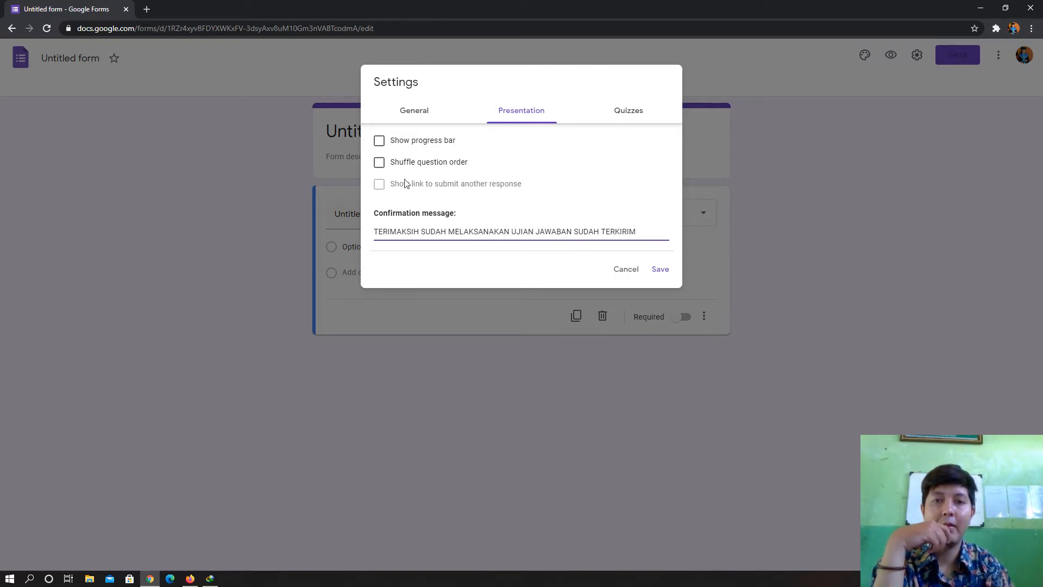
{"action": "left_click", "coordinate": [380, 163]}
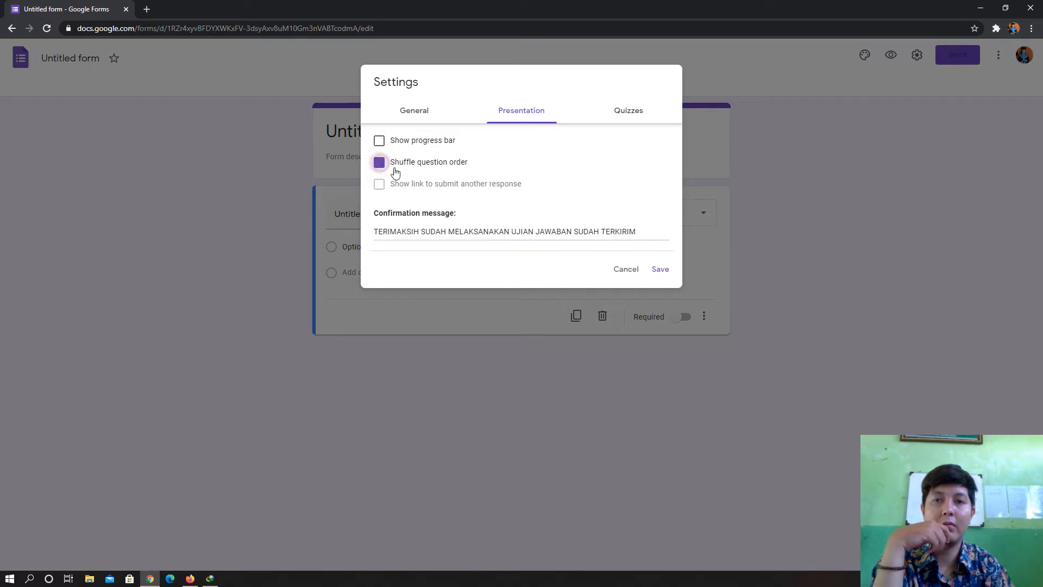
{"action": "left_click", "coordinate": [634, 115]}
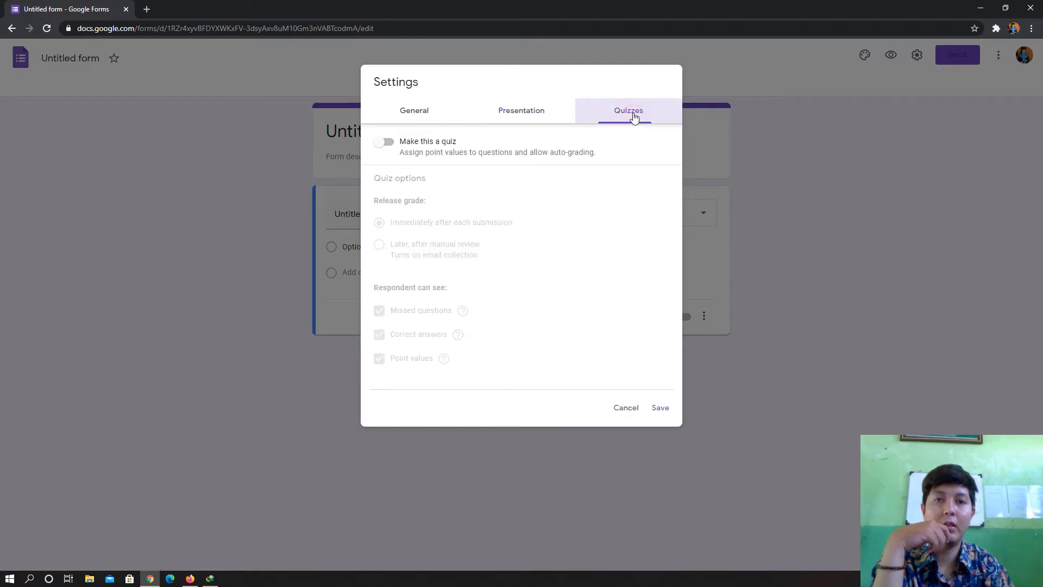
- Make it a quiz released after manual review, showing only point values, and save
{"action": "left_click", "coordinate": [388, 141]}
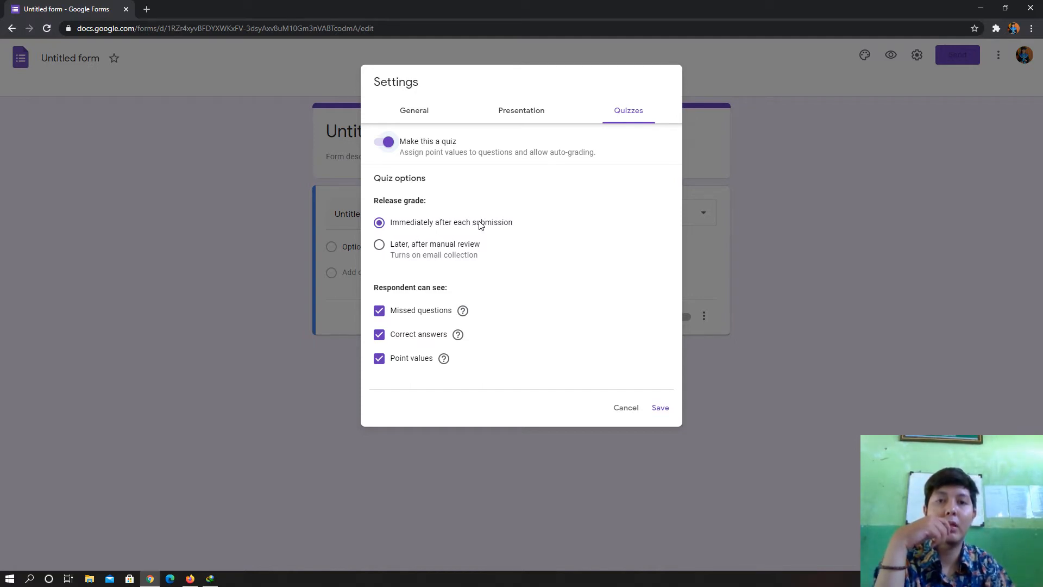
{"action": "left_click", "coordinate": [380, 245]}
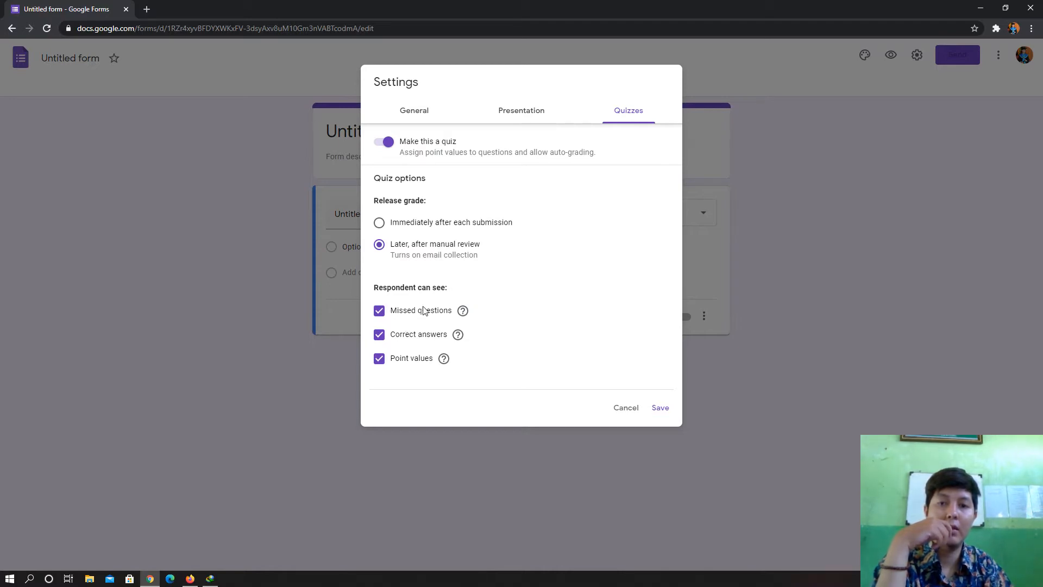
{"action": "left_click", "coordinate": [380, 311]}
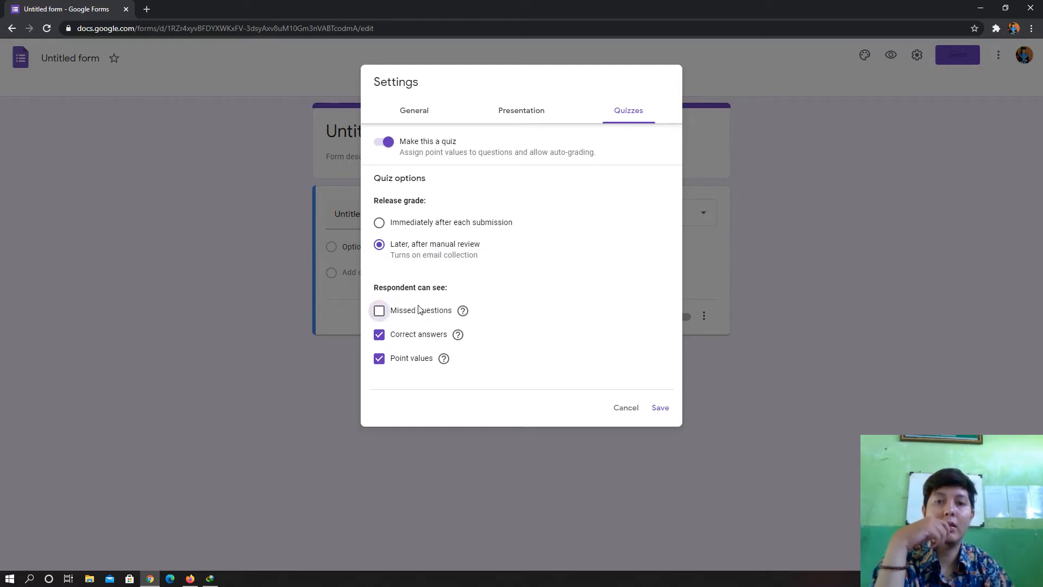
{"action": "left_click", "coordinate": [379, 336]}
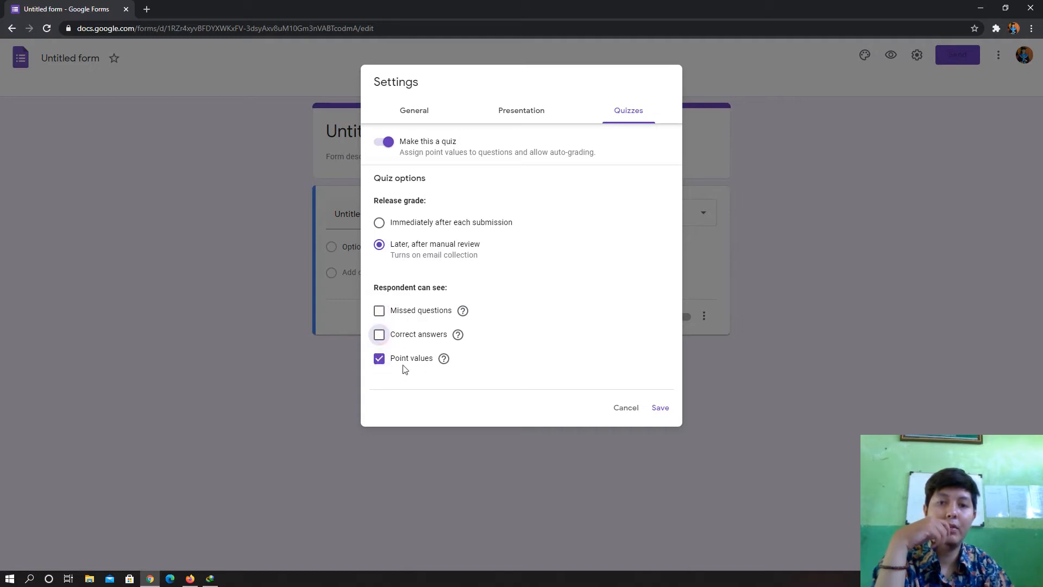
{"action": "left_click", "coordinate": [380, 361]}
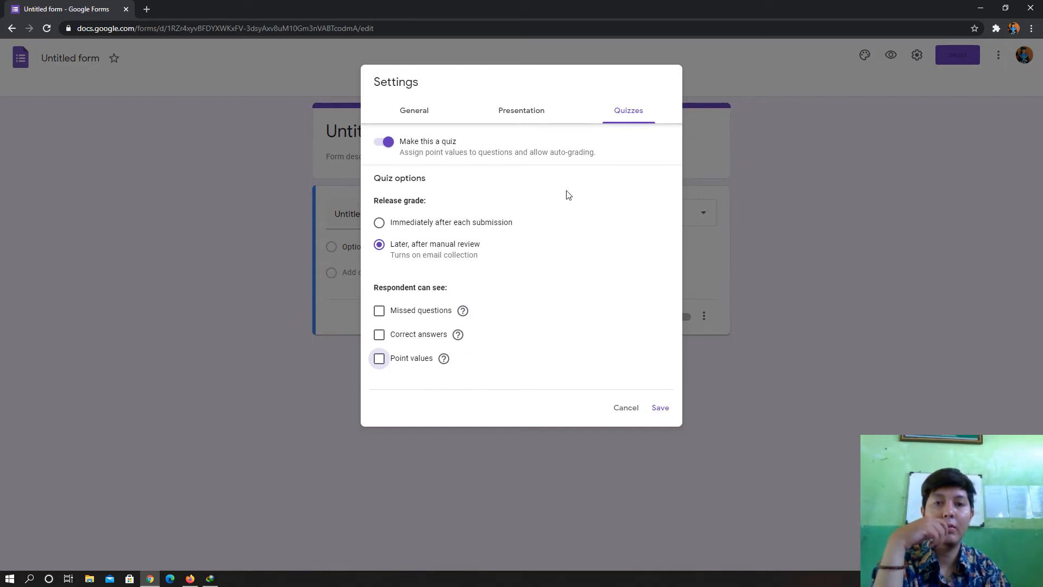
{"action": "left_click", "coordinate": [380, 360]}
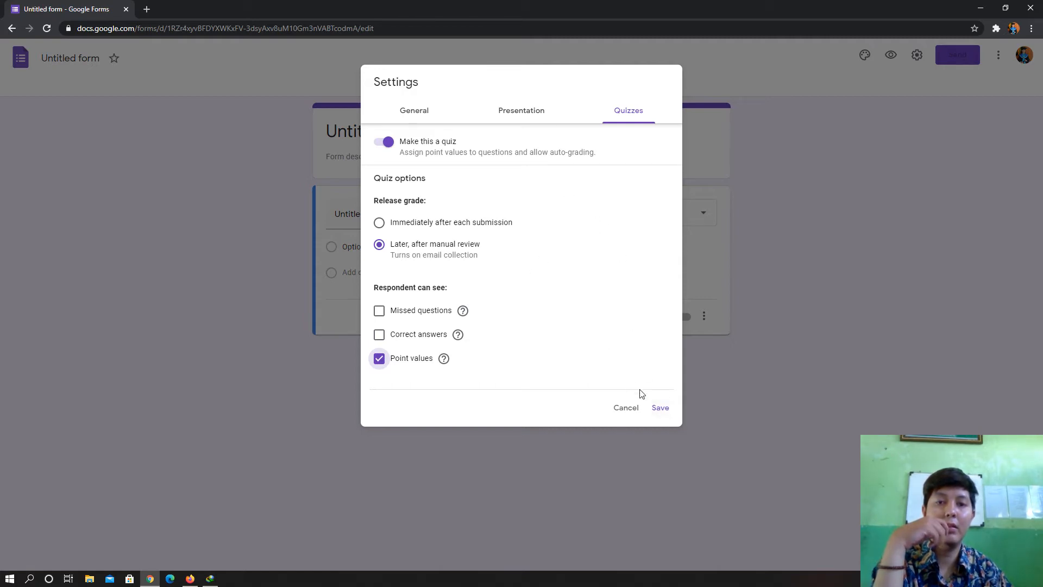
{"action": "left_click", "coordinate": [660, 407]}
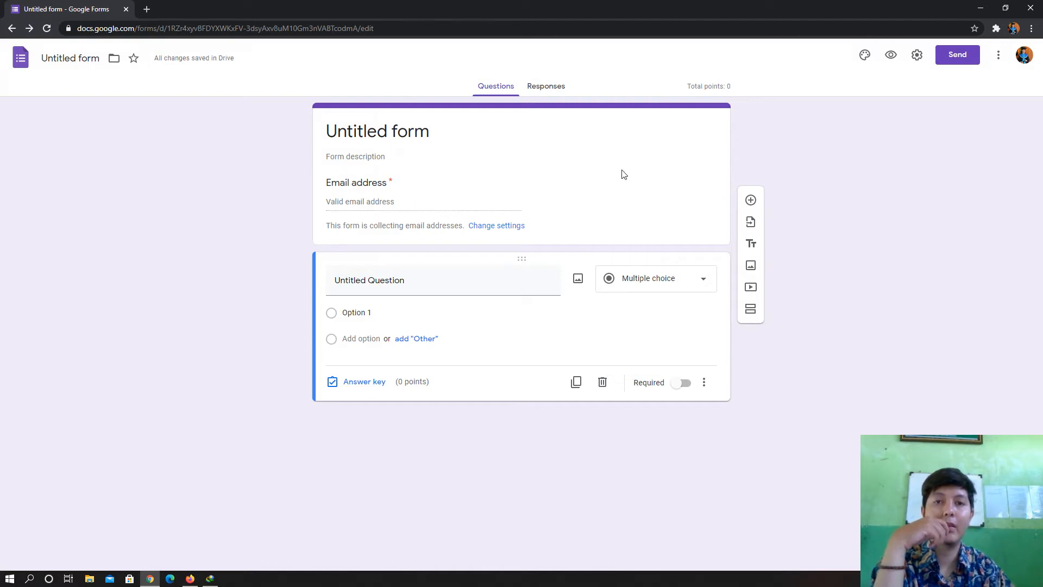
- Untick 'Collect email addresses' in Settings and save the change
{"action": "left_click", "coordinate": [915, 57]}
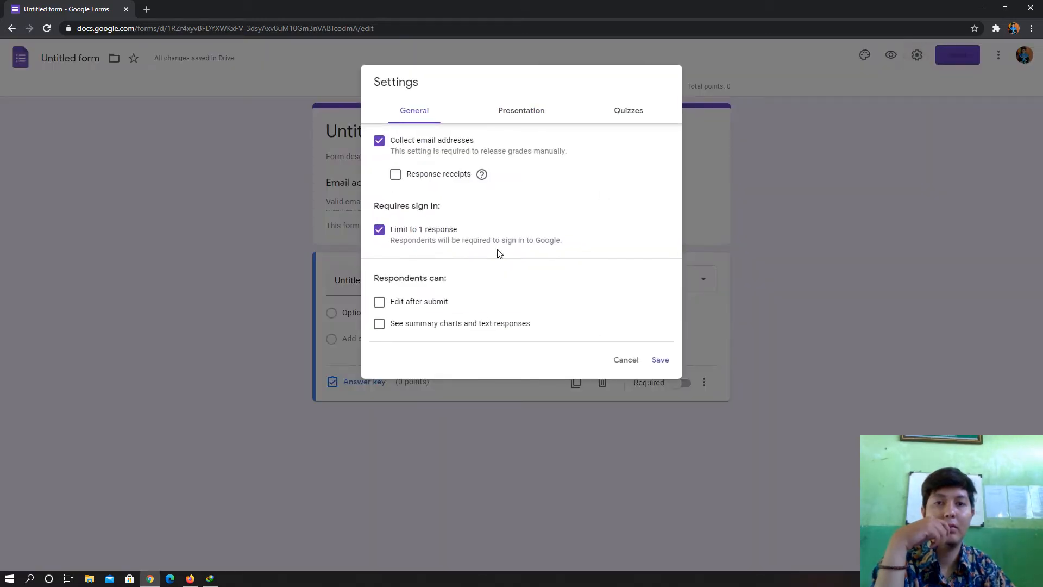
{"action": "left_click", "coordinate": [380, 141]}
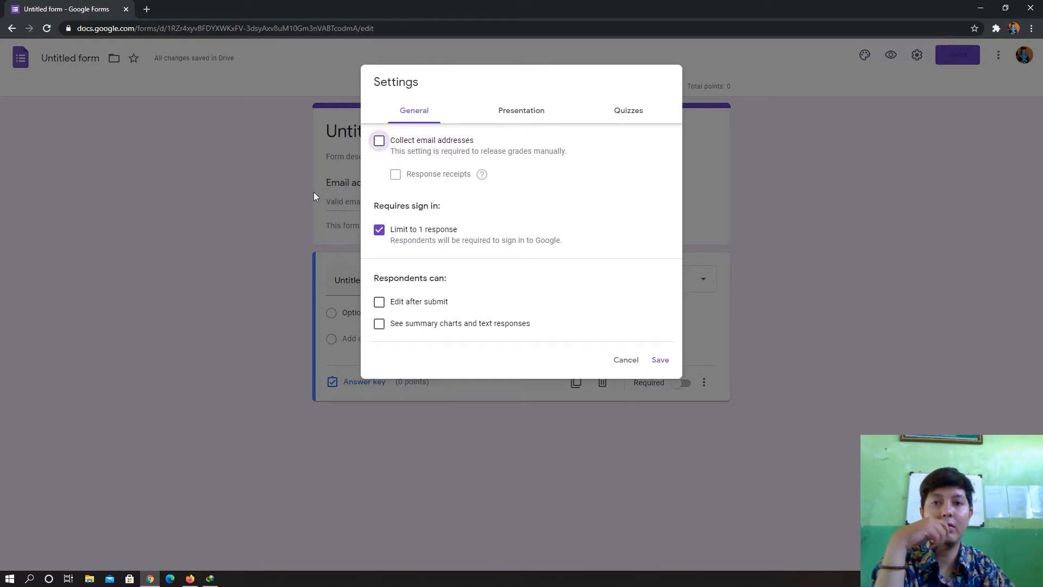
{"action": "left_click", "coordinate": [660, 360]}
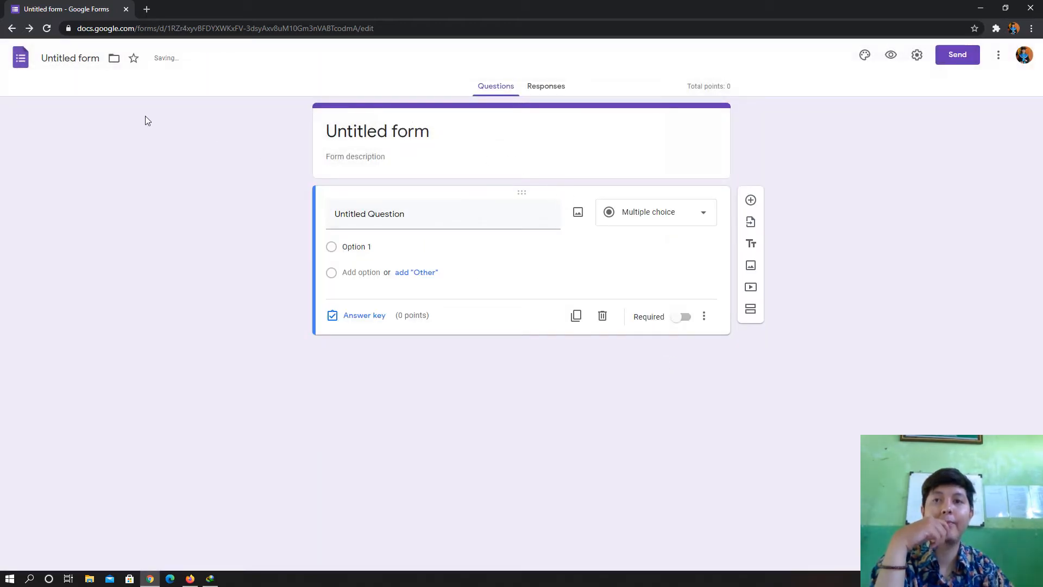
{"action": "left_click", "coordinate": [597, 152]}
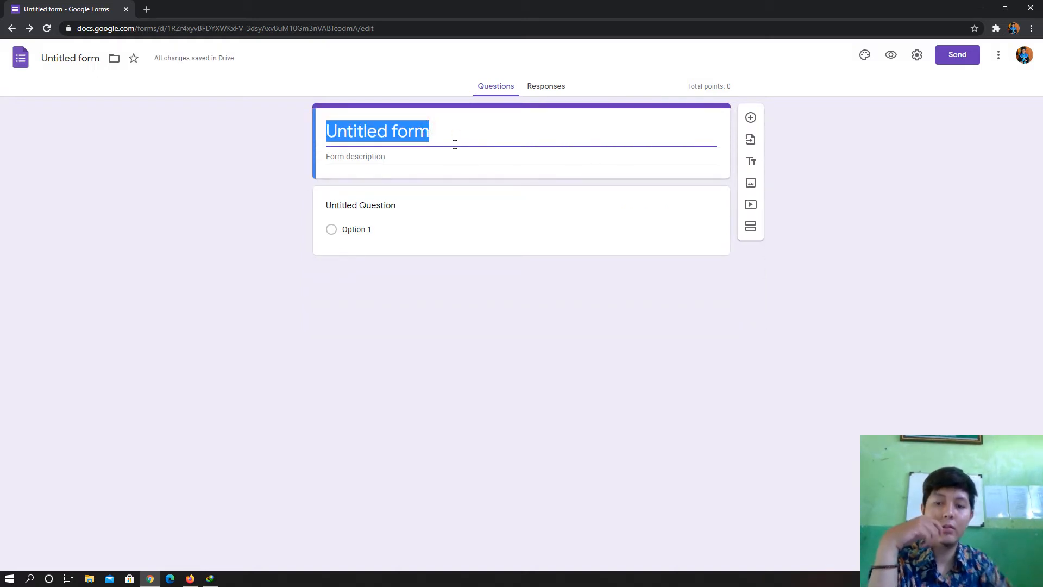
- Title the form 'SOAL PAS BAHASA INDONESIA SEMESTER GANJIL TAHUN 2020' and add teacher-name and 'NAMA MAPEL : B. INDONESIA' description lines
{"action": "type", "text": "SOA"}
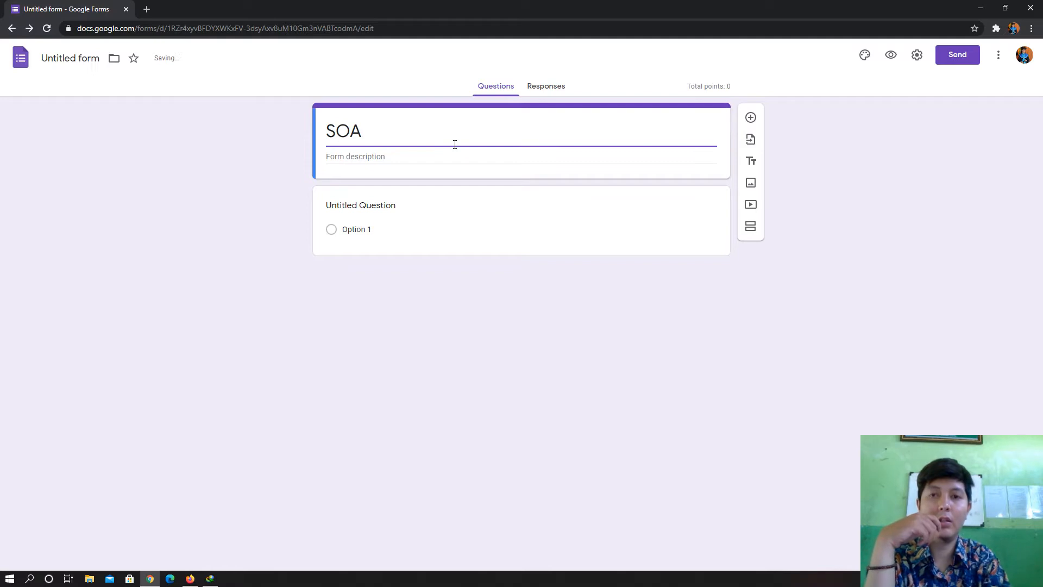
{"action": "type", "text": "L PAS"}
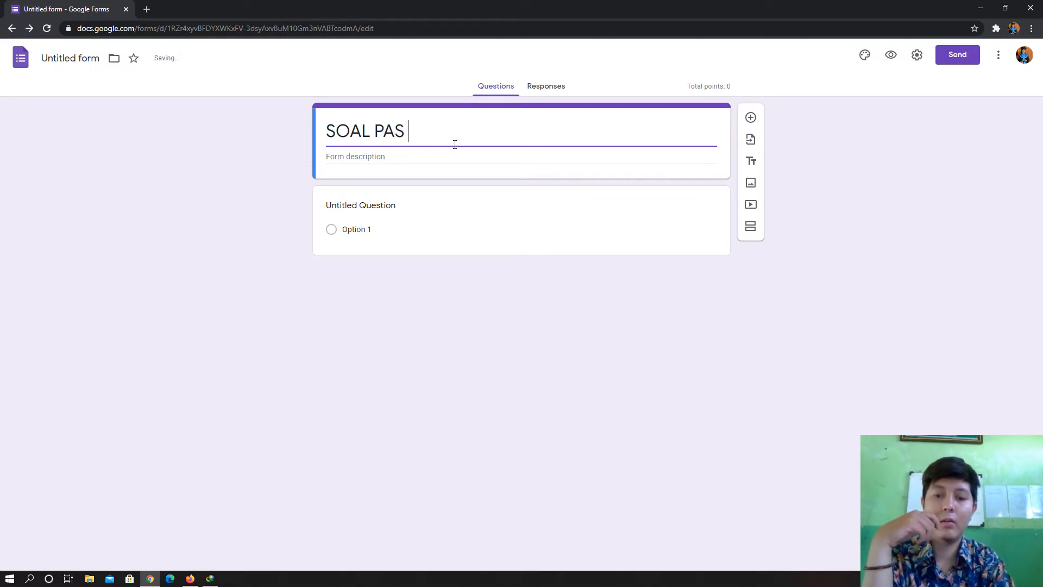
{"action": "type", "text": " BA"}
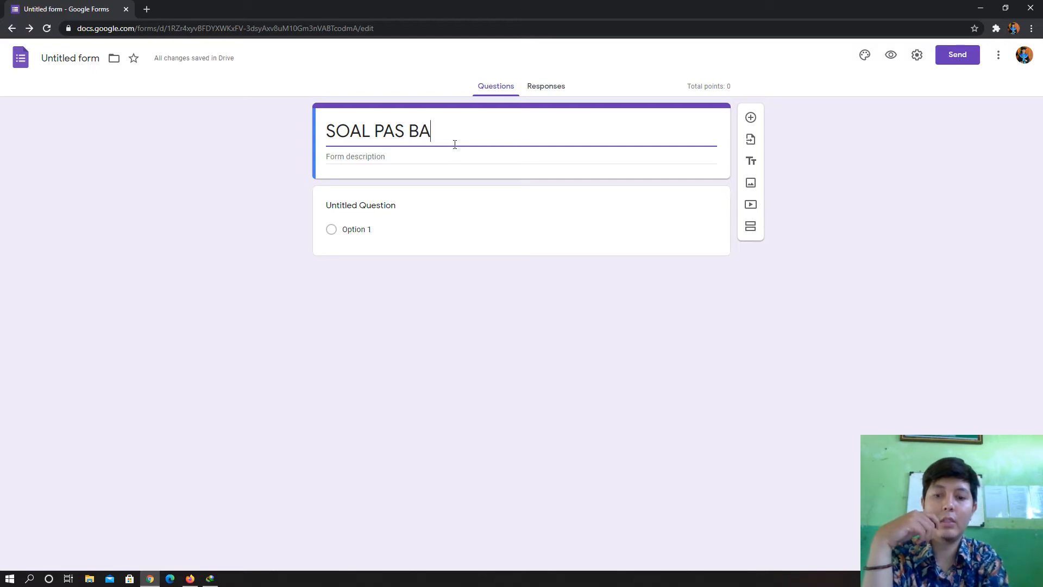
{"action": "type", "text": "HASA "}
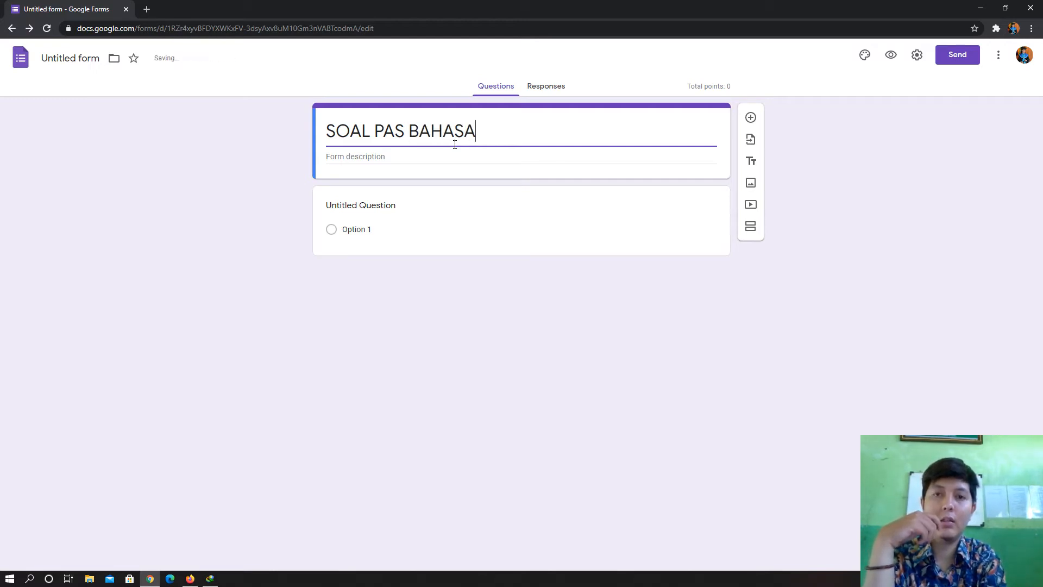
{"action": "type", "text": "INDON"}
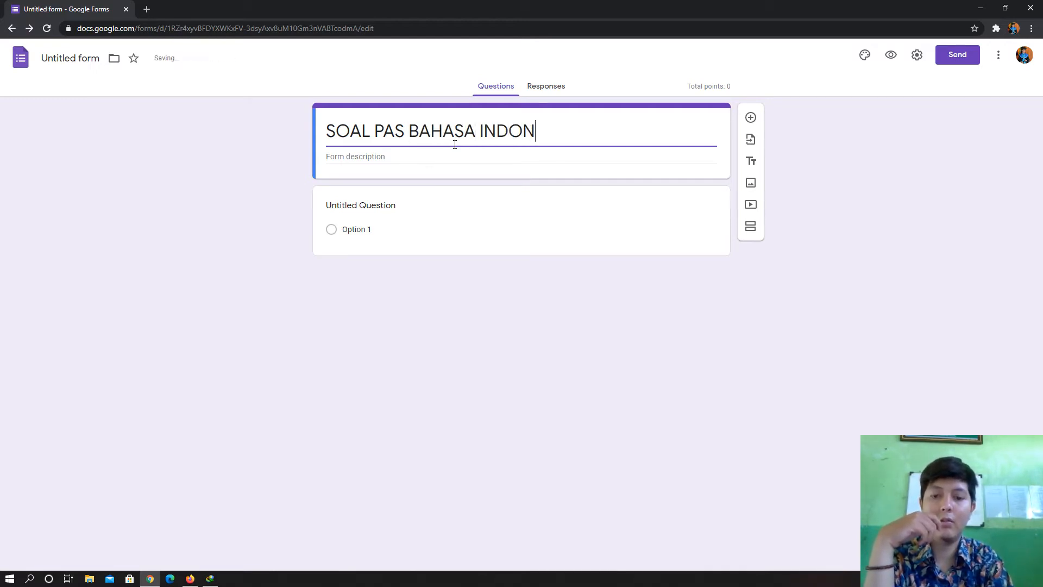
{"action": "type", "text": "ESIA"}
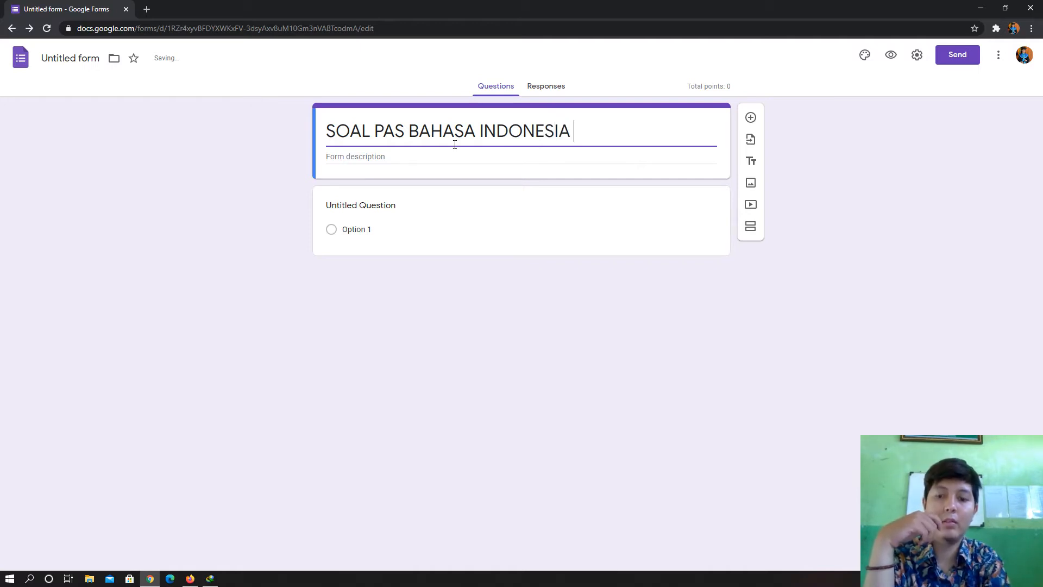
{"action": "type", "text": " SEMEST"}
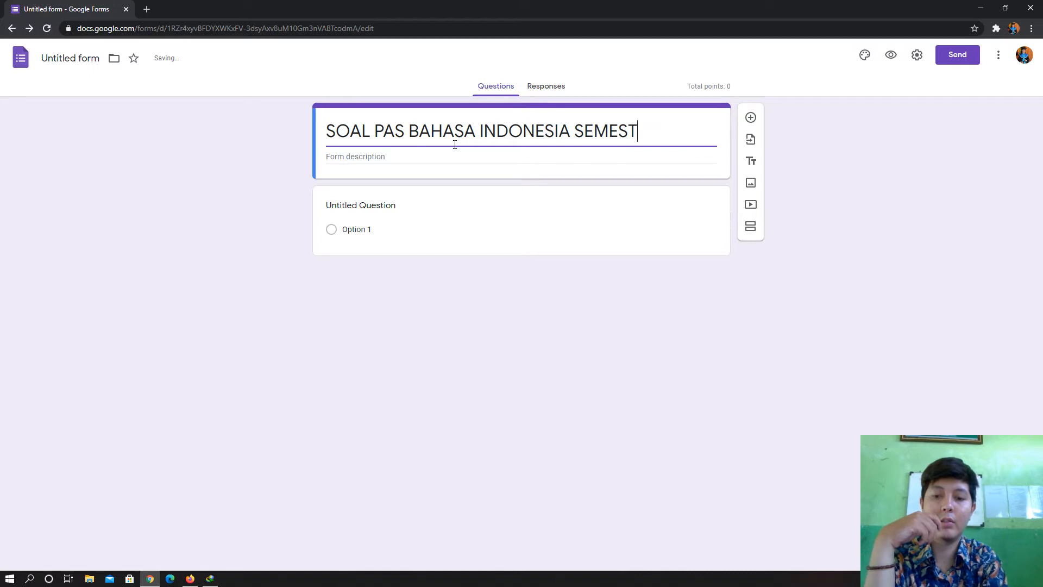
{"action": "type", "text": "ER GA"}
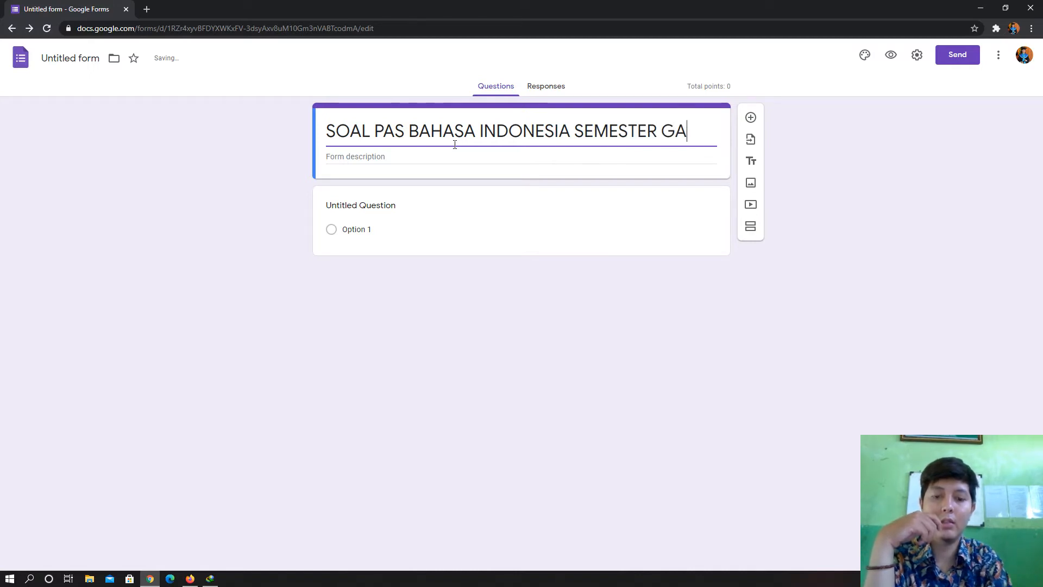
{"action": "type", "text": "NJIL TA"}
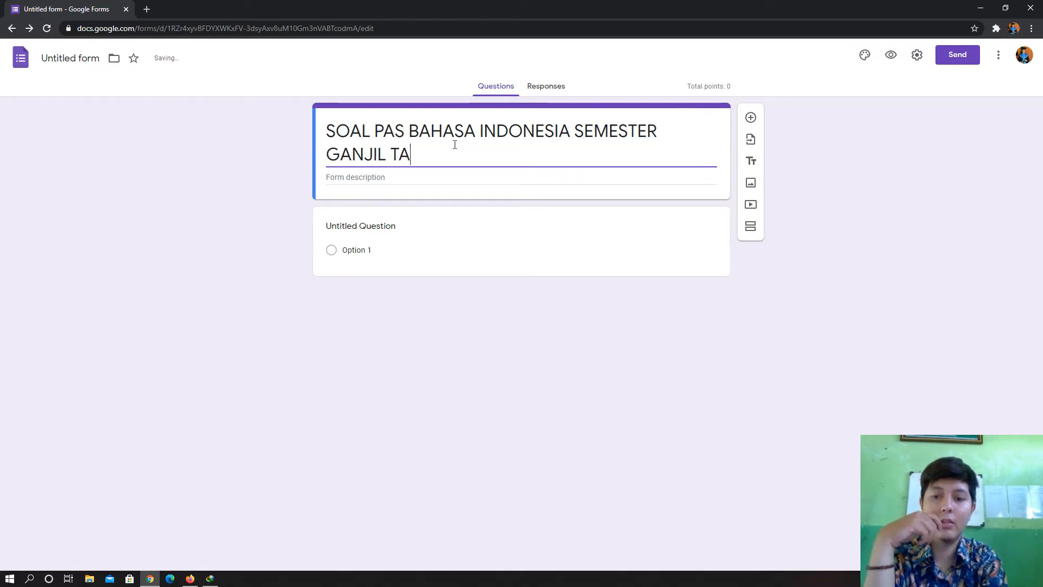
{"action": "type", "text": "HUN 2020"}
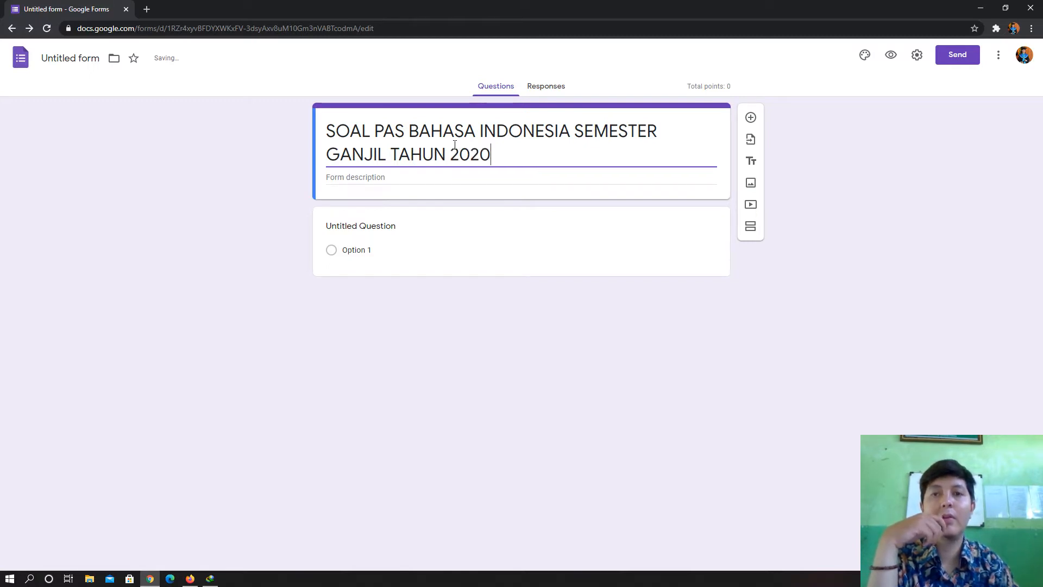
{"action": "left_click", "coordinate": [408, 178]}
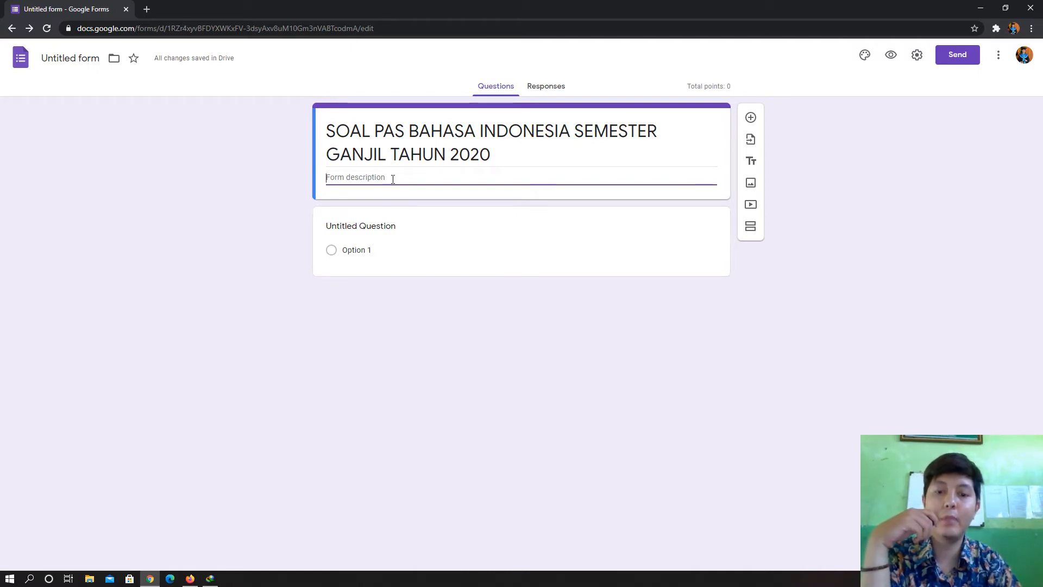
{"action": "type", "text": "NA"}
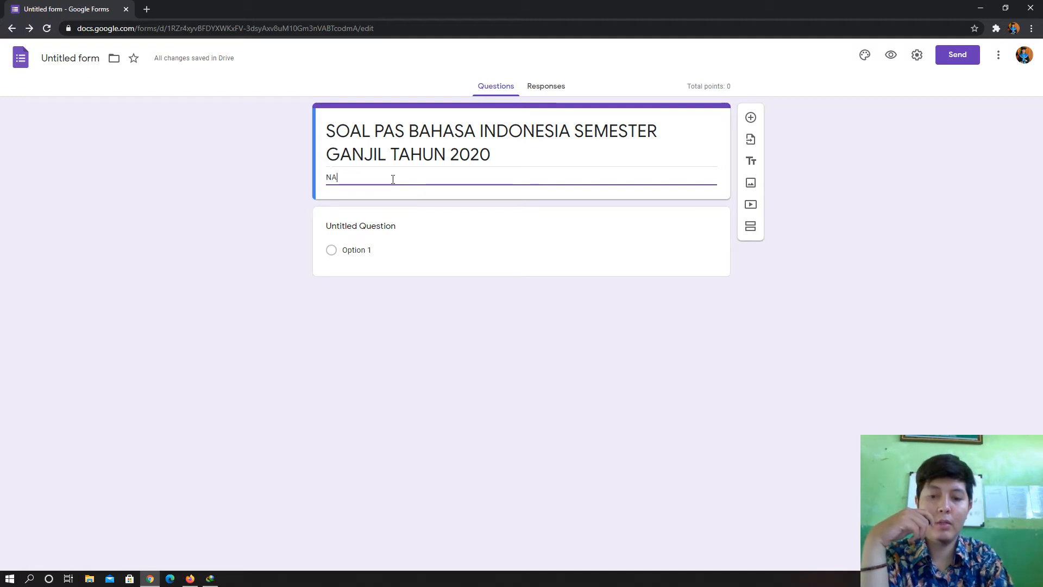
{"action": "type", "text": "MA GU"}
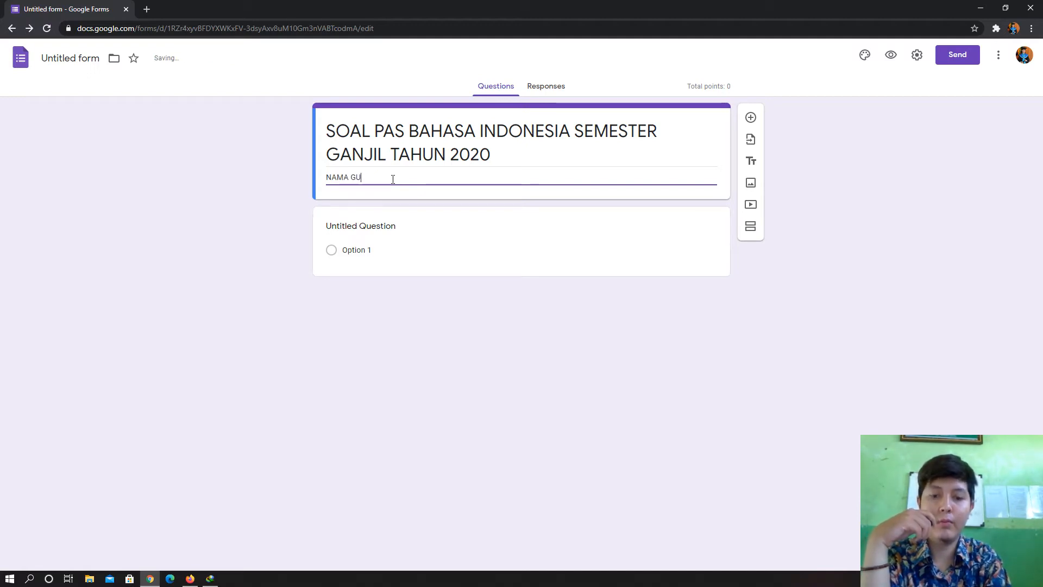
{"action": "type", "text": "RU MAPEL "}
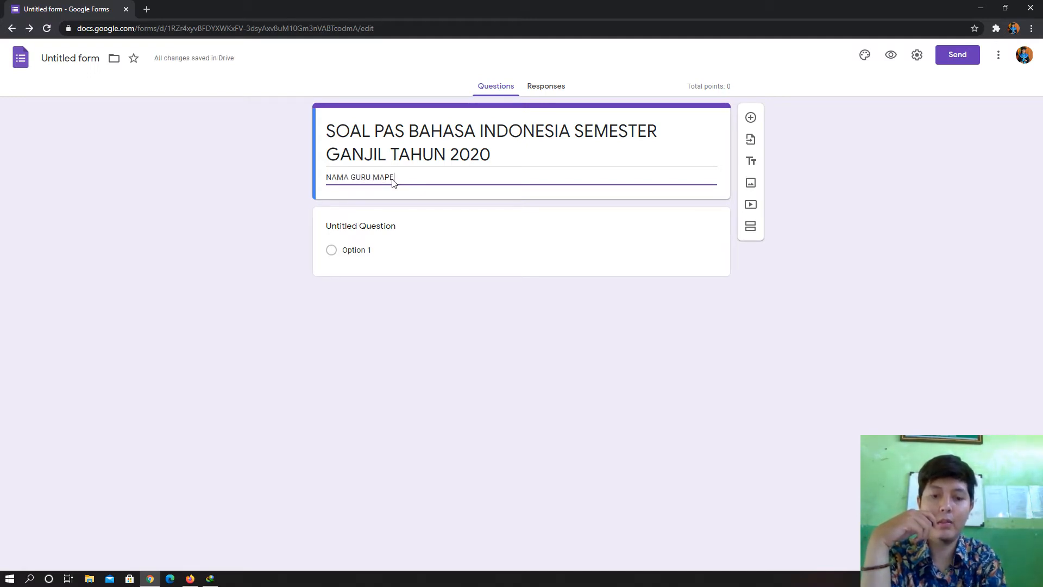
{"action": "type", "text": ": "}
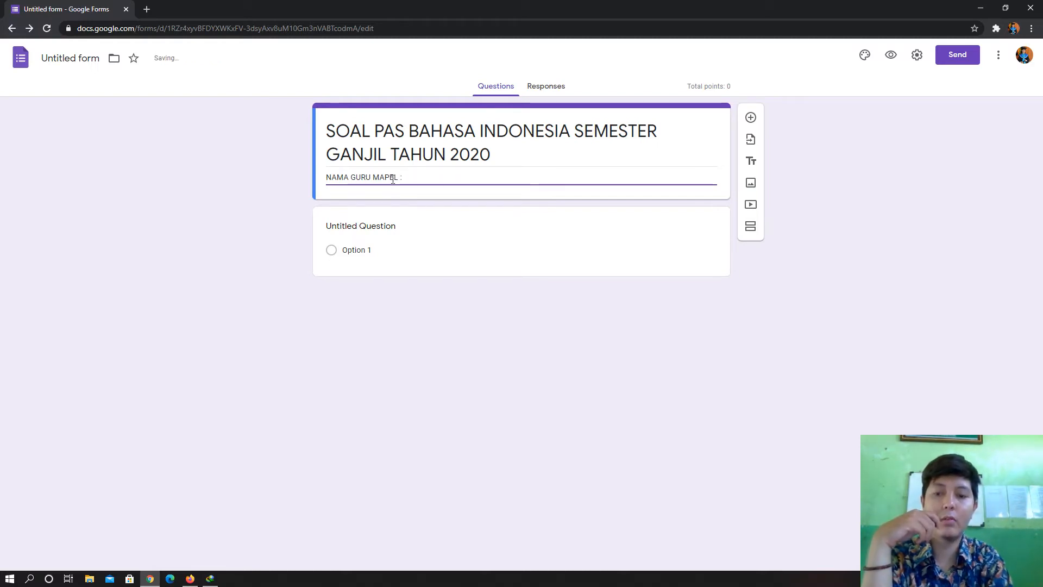
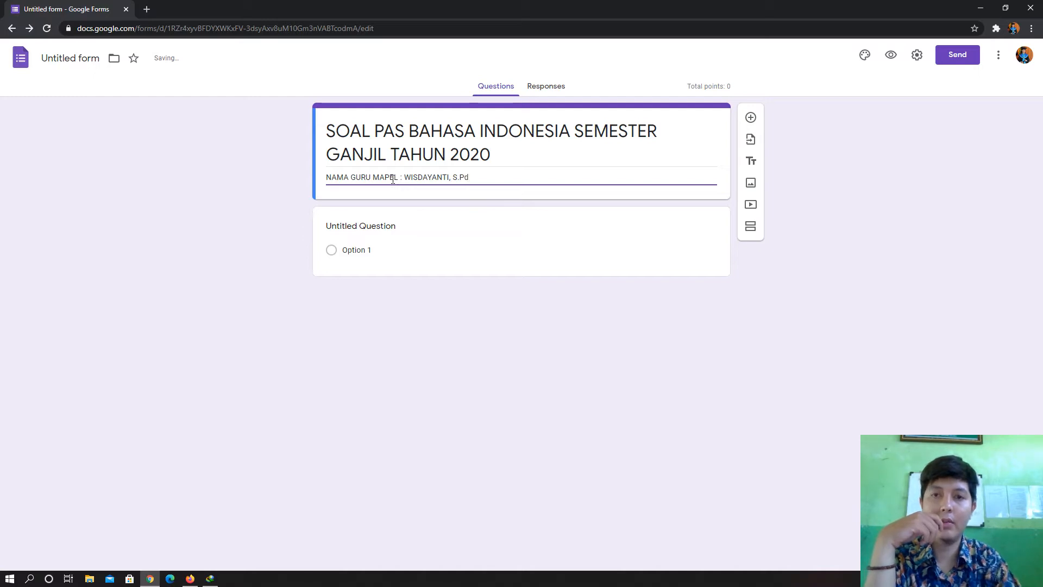
{"action": "key", "text": "Return"}
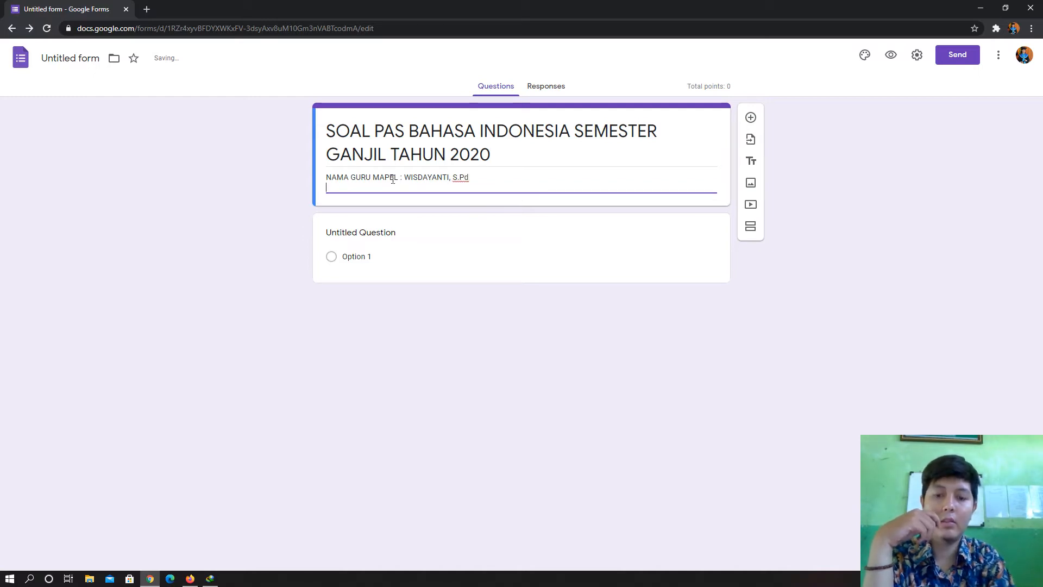
{"action": "type", "text": "NAMA "}
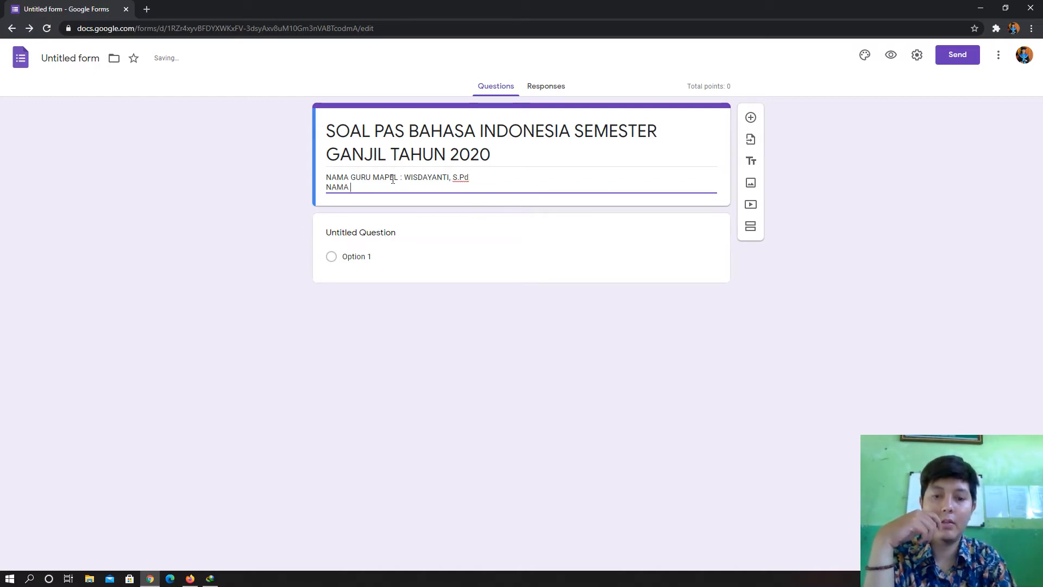
{"action": "type", "text": "MAPE"}
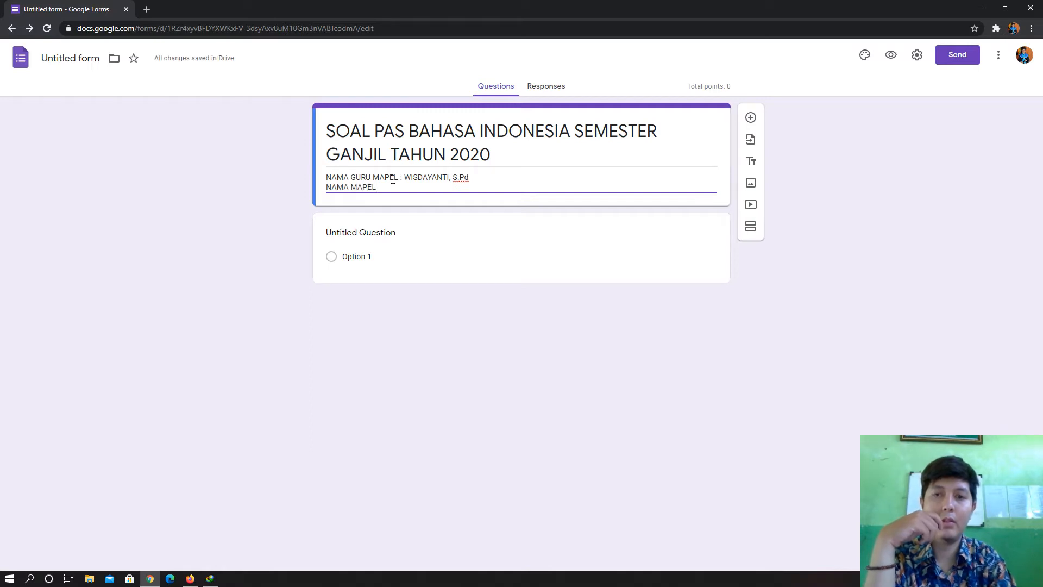
{"action": "type", "text": "L "}
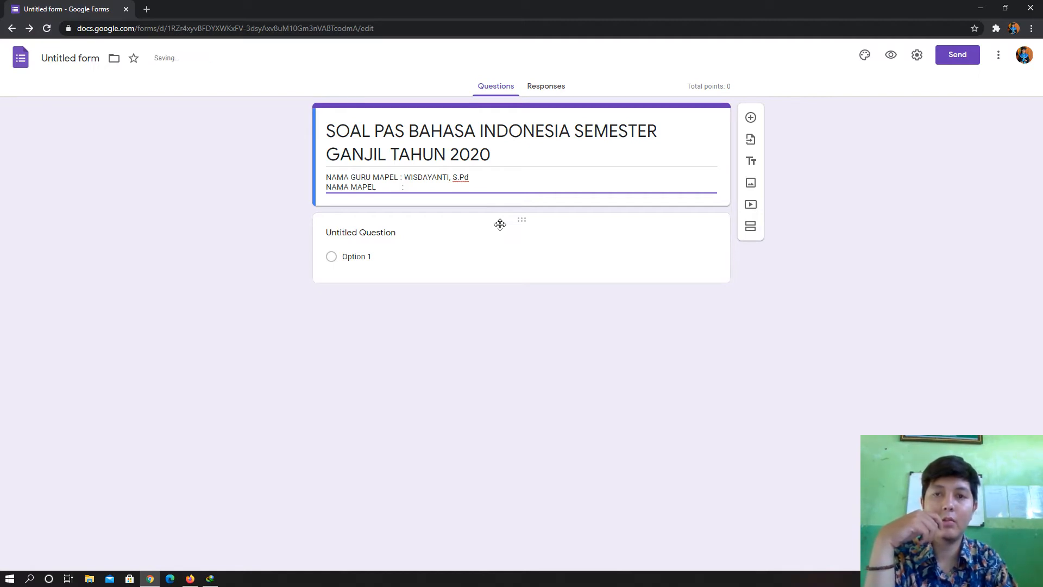
{"action": "type", "text": "           :"}
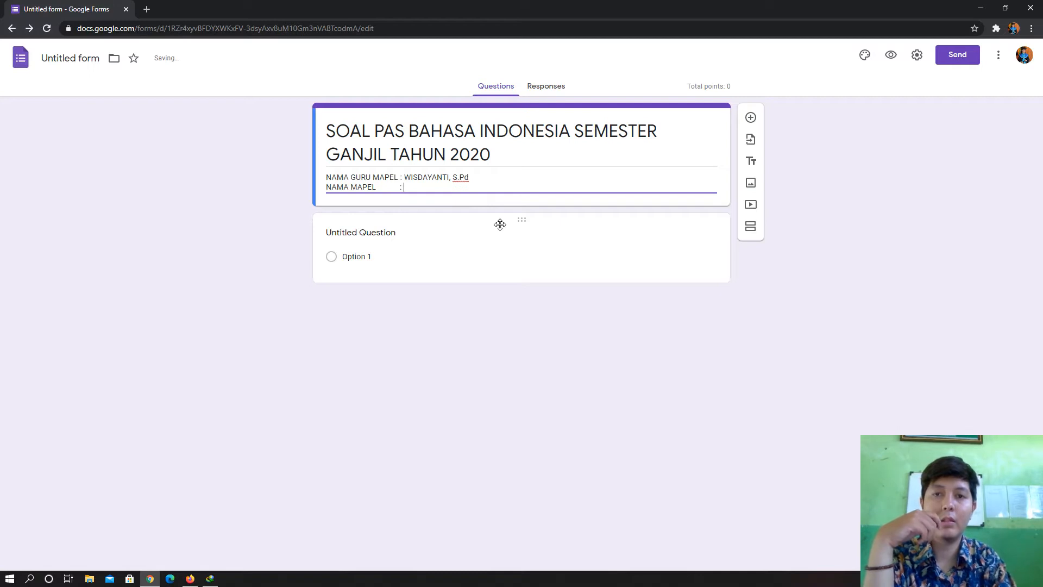
{"action": "type", "text": " B"}
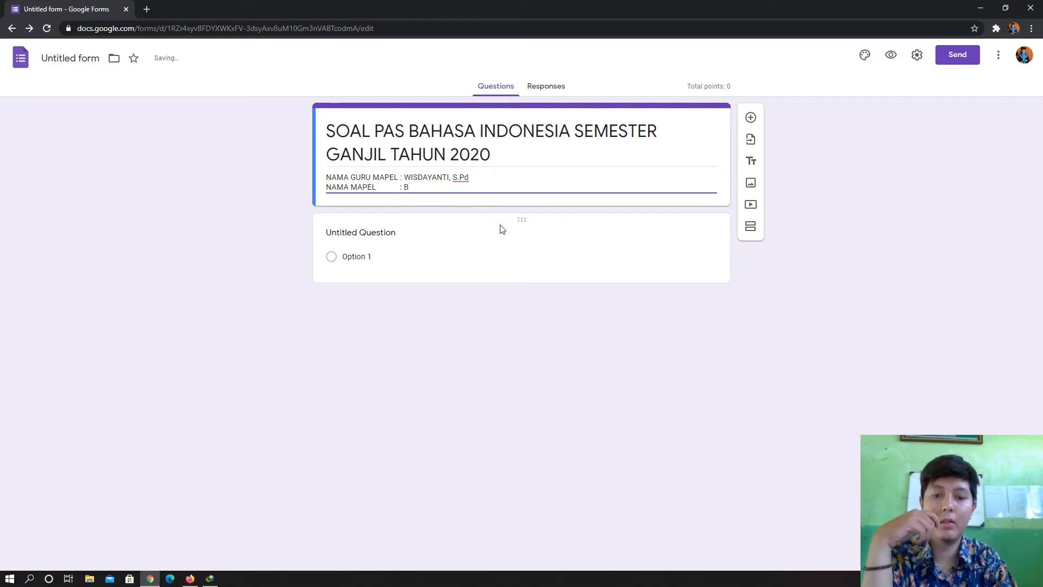
{"action": "type", "text": ". IN"}
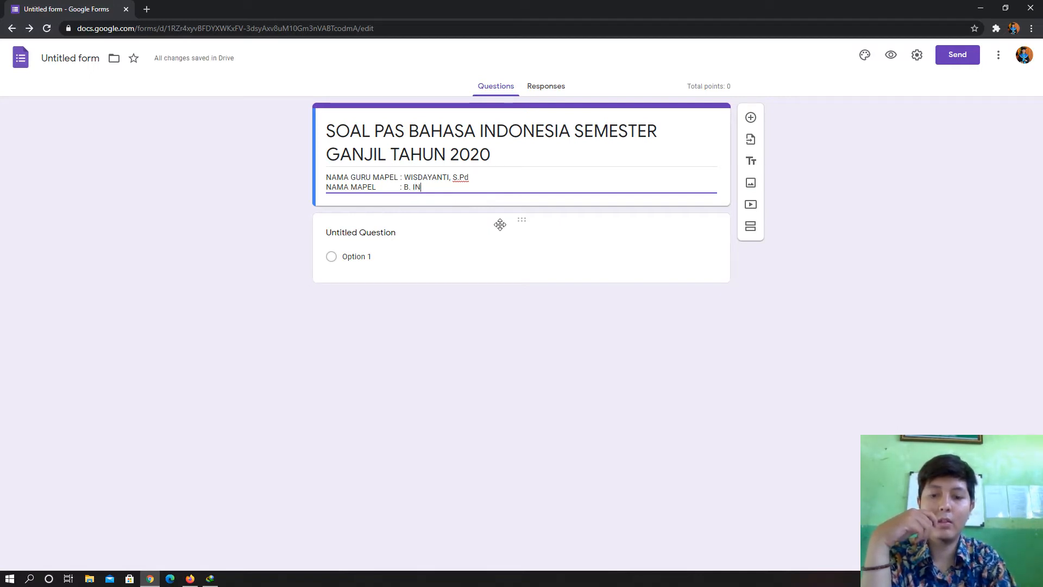
{"action": "type", "text": "DONESI"}
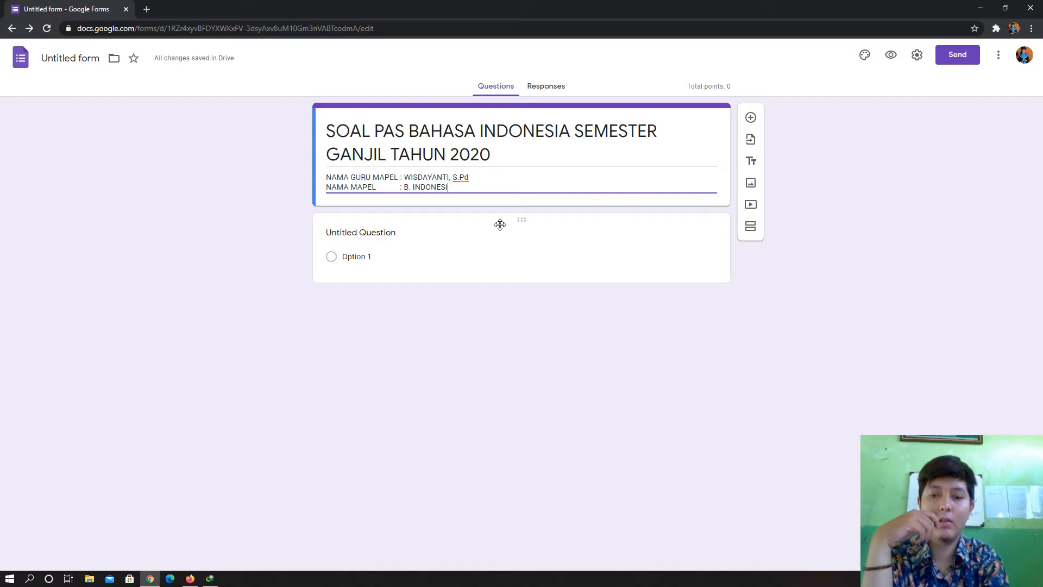
{"action": "type", "text": "A"}
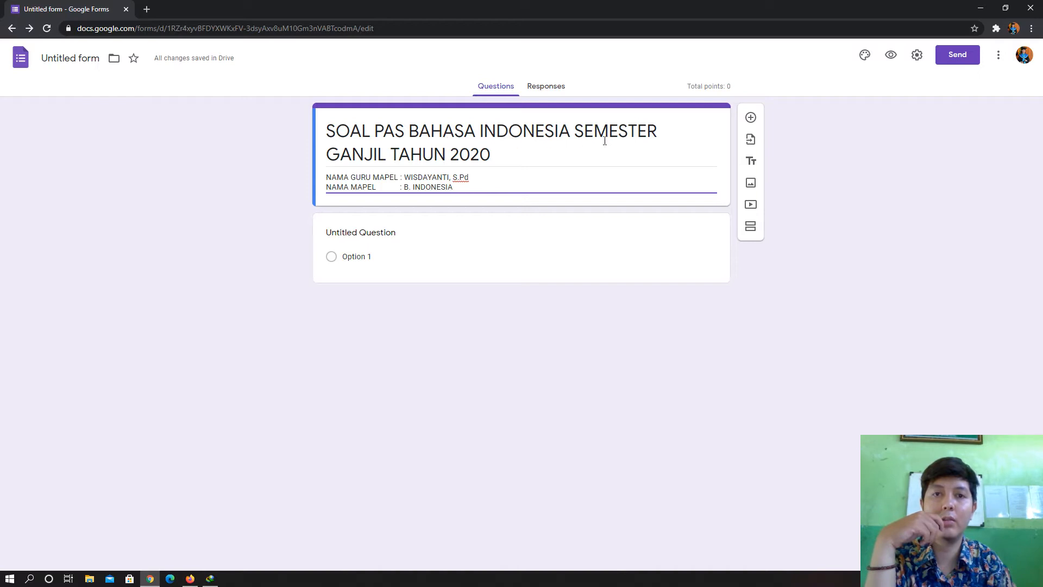
- Insert 'KELAS X TKJ-TBSM' into the form title before SEMESTER
{"action": "triple_click", "coordinate": [577, 133]}
{"action": "left_click", "coordinate": [577, 132]}
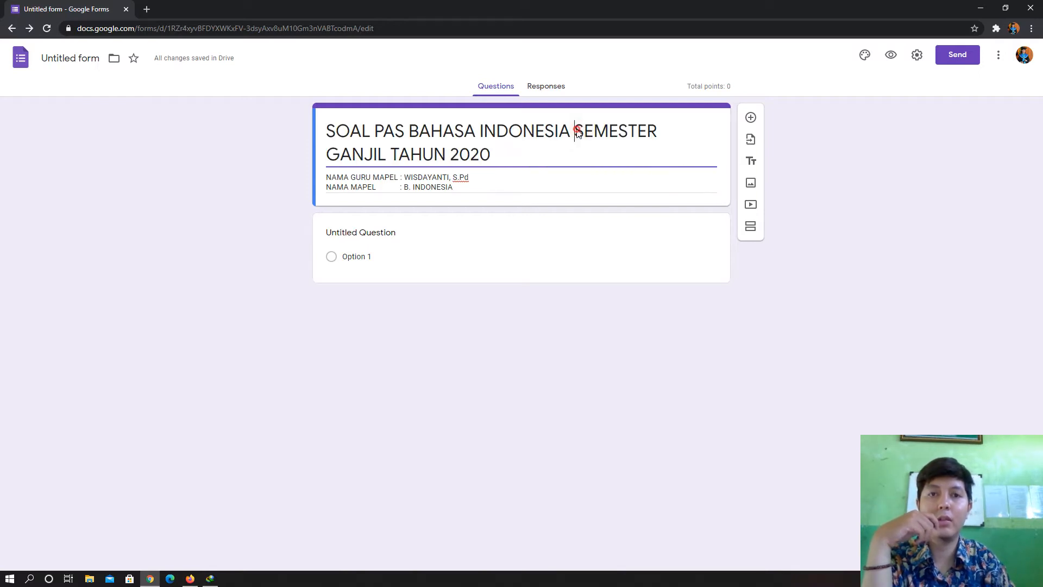
{"action": "type", "text": "KELAS"}
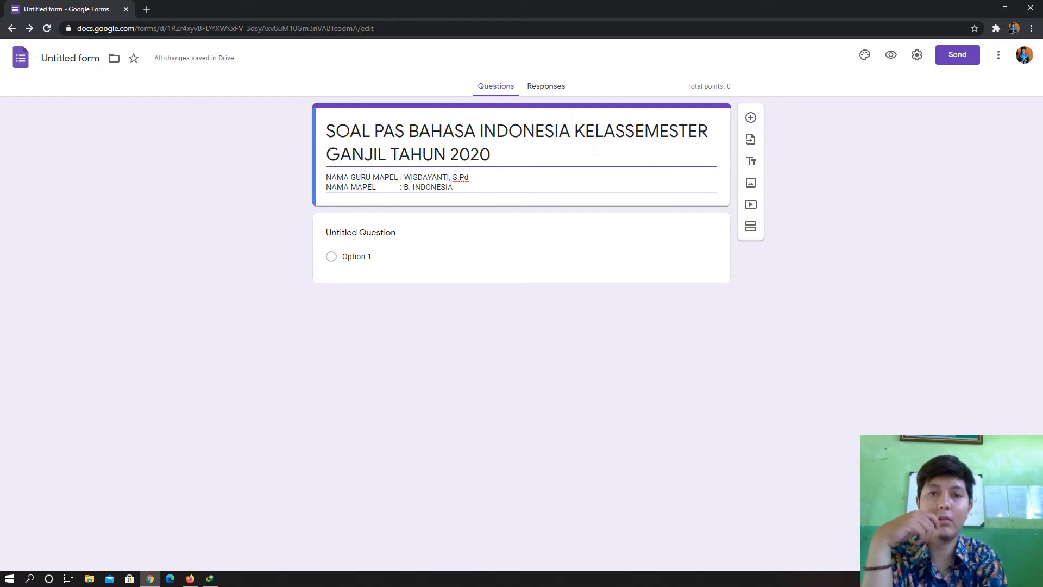
{"action": "type", "text": " X"}
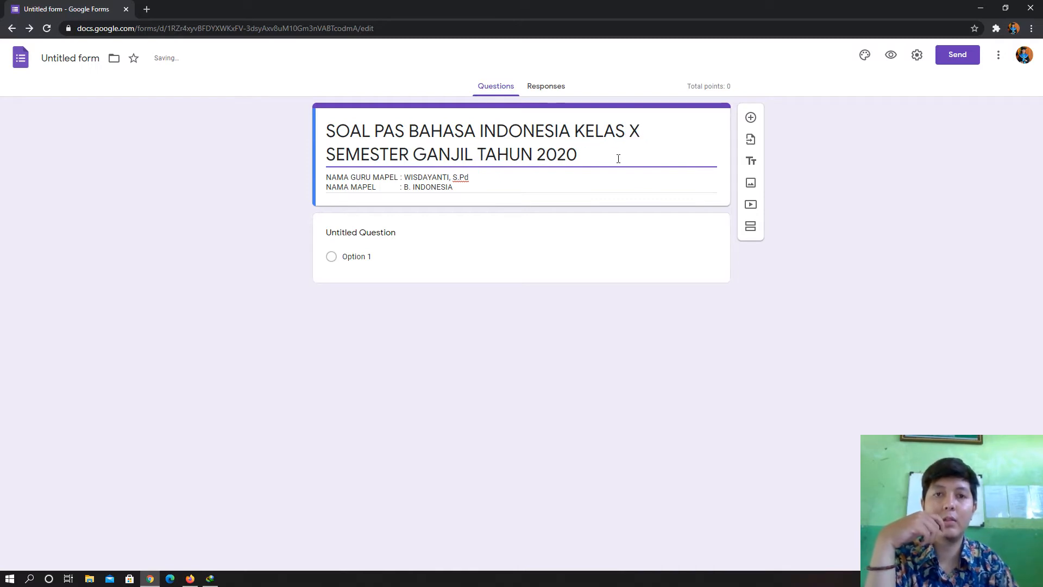
{"action": "left_click", "coordinate": [656, 134]}
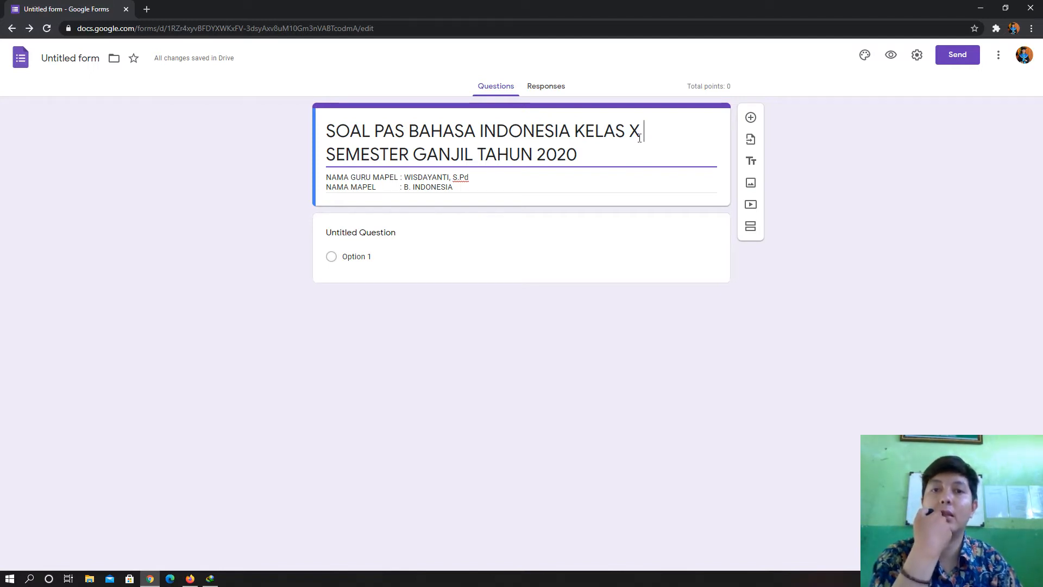
{"action": "type", "text": "TKJ"}
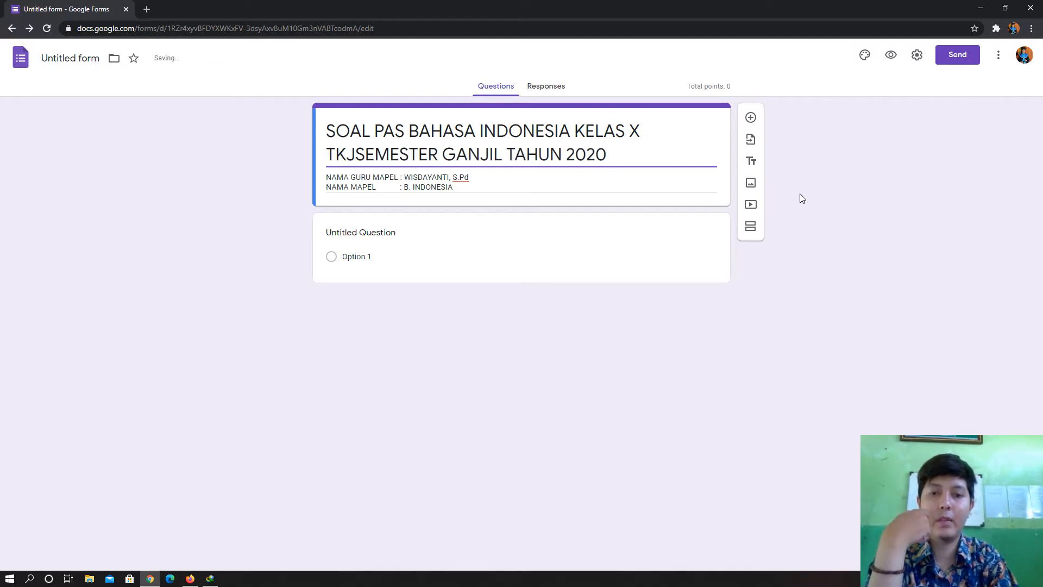
{"action": "type", "text": "-TBSM"}
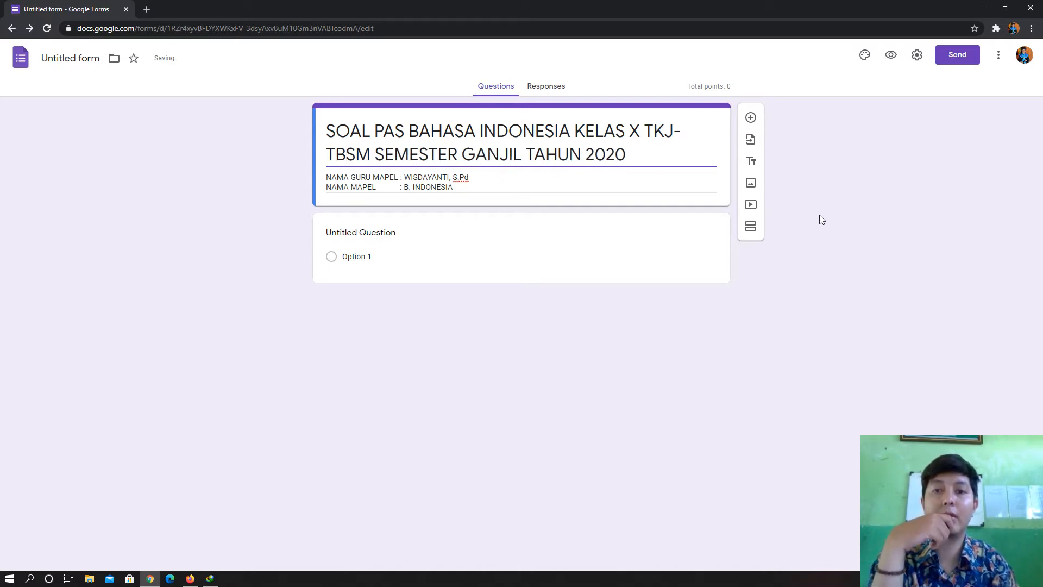
{"action": "left_click", "coordinate": [465, 187]}
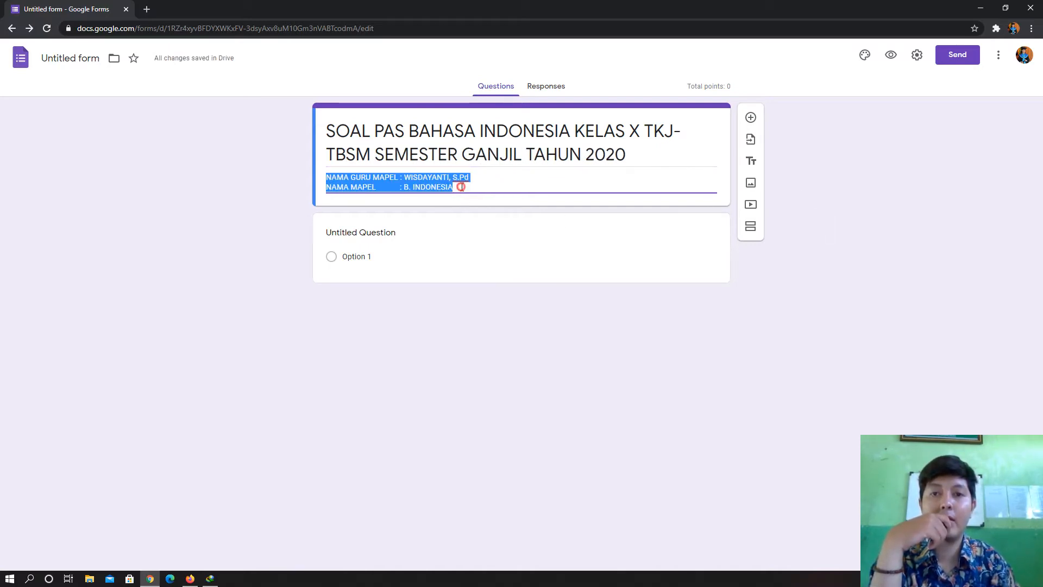
{"action": "left_click", "coordinate": [461, 188]}
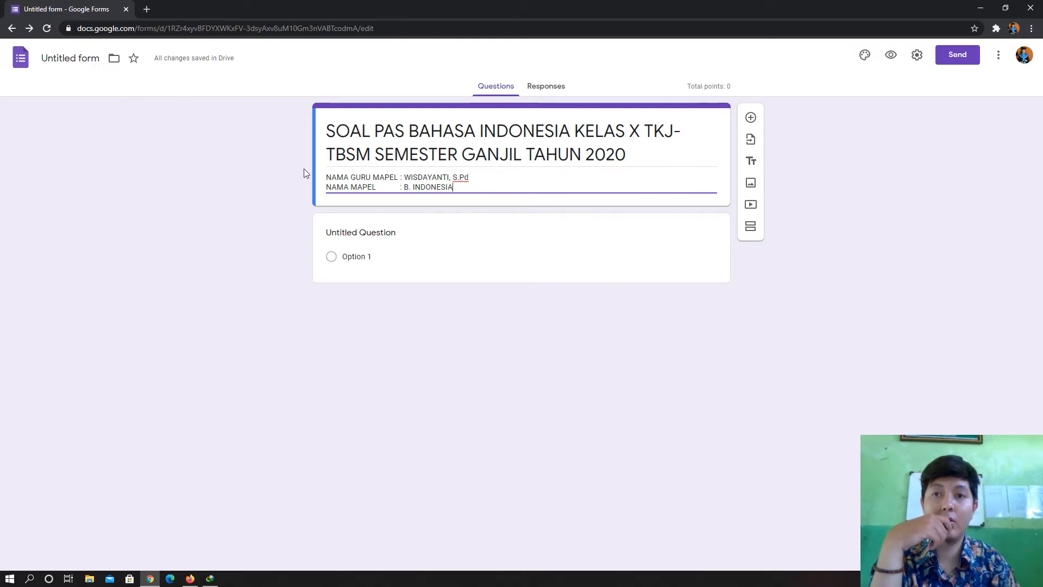
- Name the form file after its exam title and add two blank lines after B. INDONESIA
{"action": "left_click", "coordinate": [72, 62]}
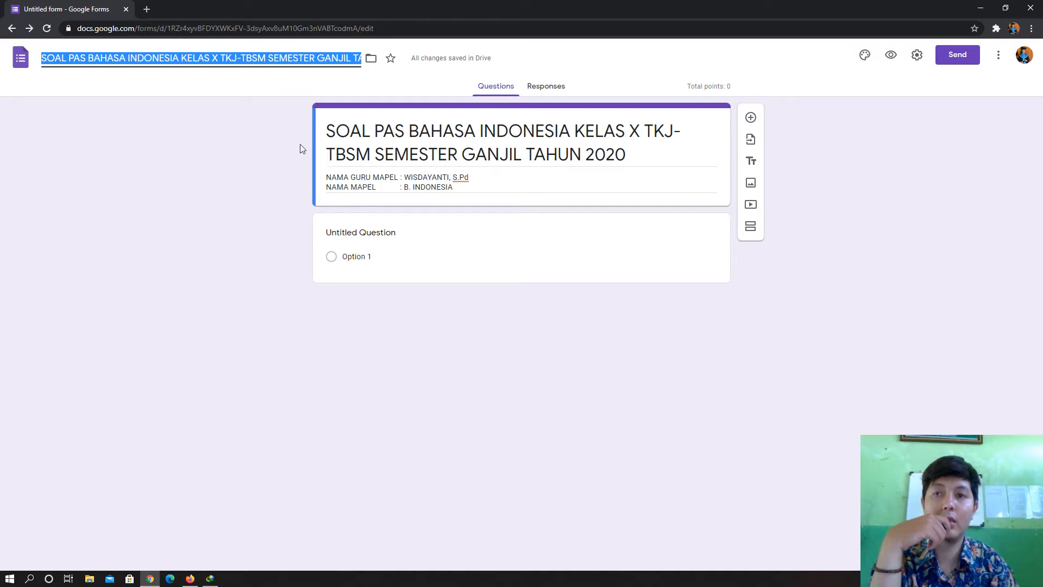
{"action": "triple_click", "coordinate": [461, 186]}
{"action": "left_click", "coordinate": [459, 187]}
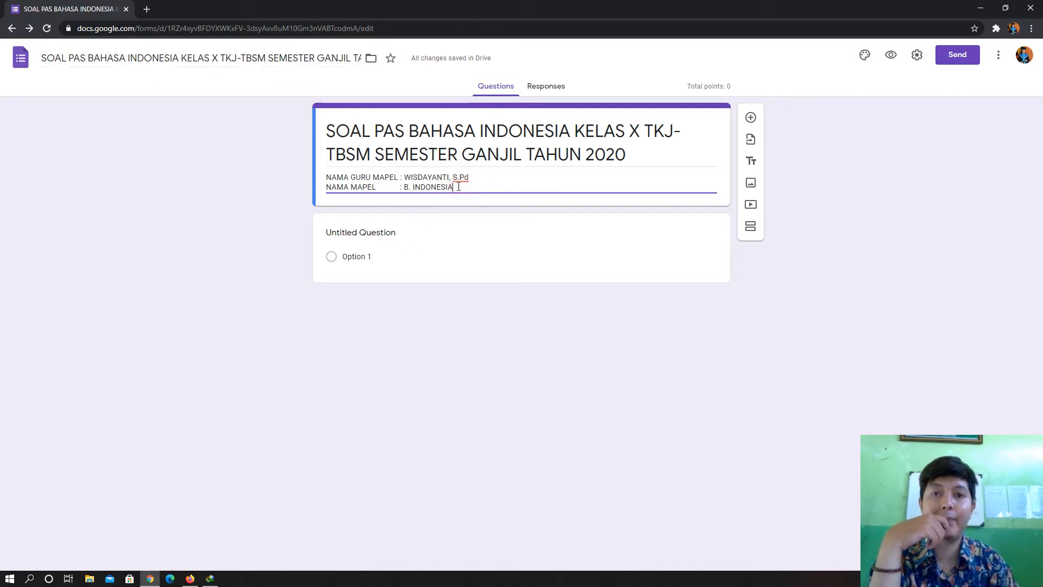
{"action": "key", "text": "Return"}
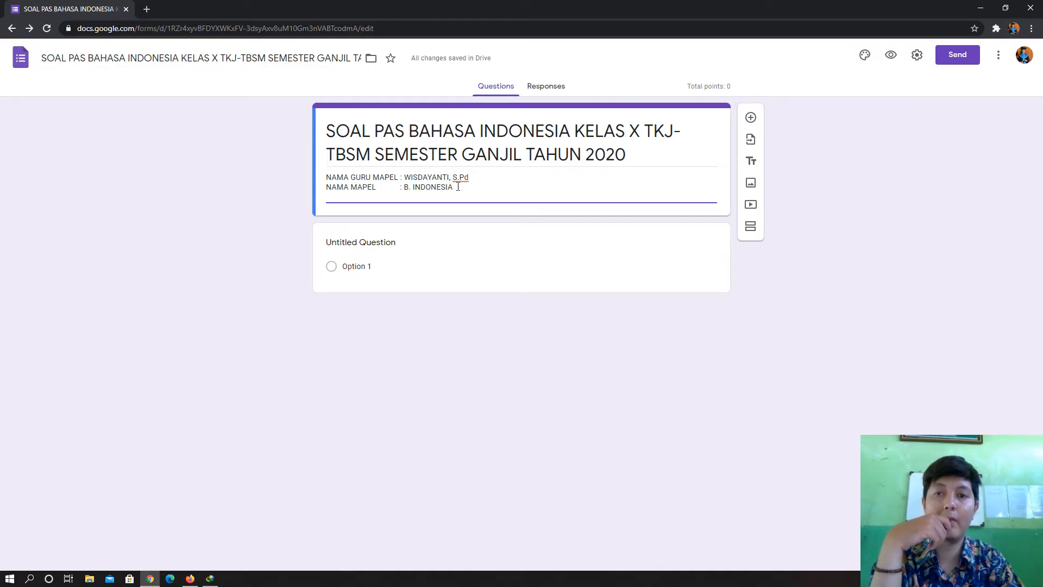
{"action": "key", "text": "Return"}
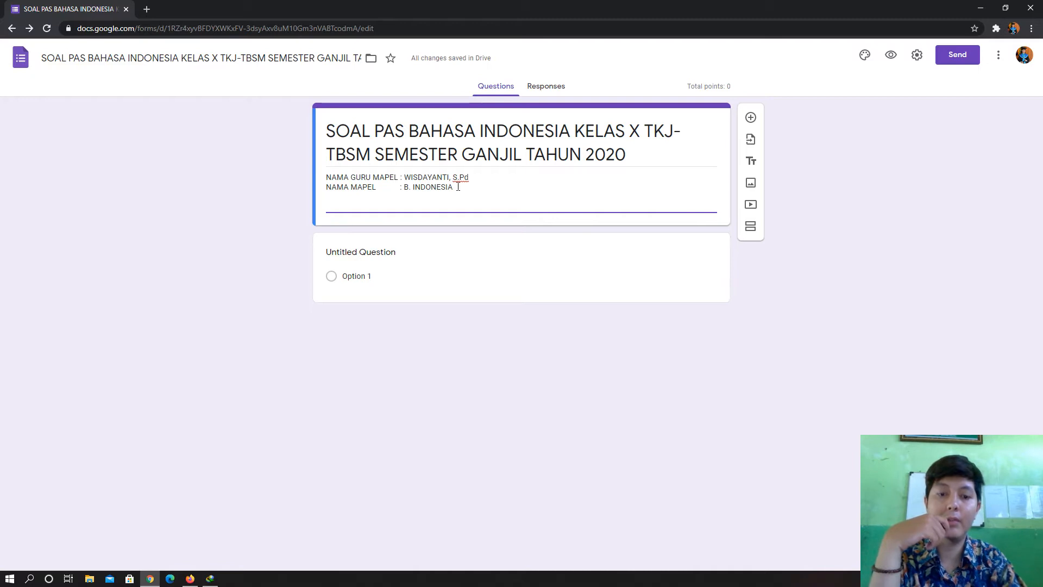
- Add a HARI/TANGGAL line for SABTU, 30 NOPEMBER 2020 to the description
{"action": "type", "text": "PUK"}
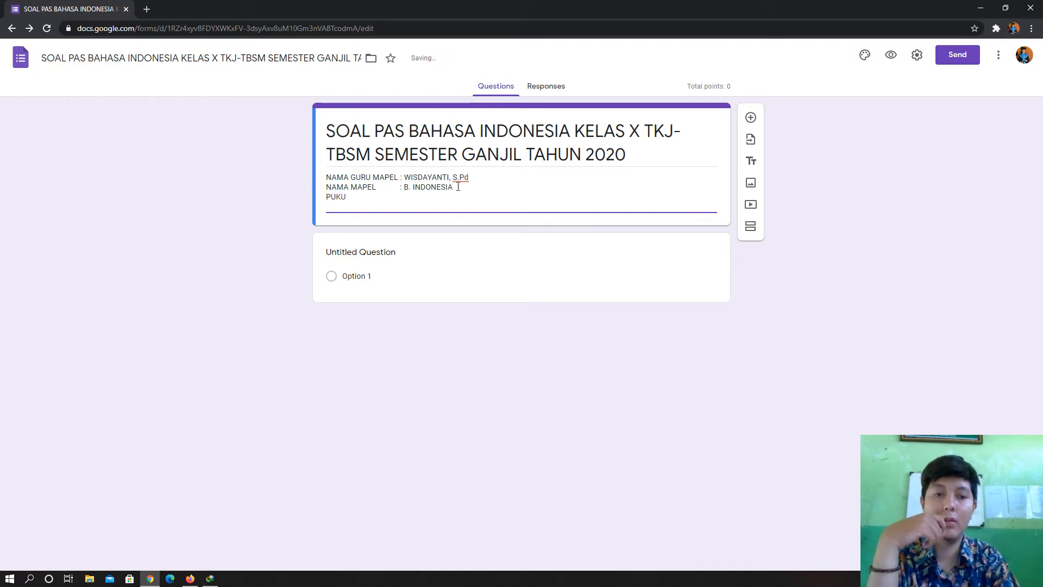
{"action": "type", "text": "U"}
{"action": "key", "text": "BackSpace"}
{"action": "key", "text": "BackSpace"}
{"action": "key", "text": "BackSpace"}
{"action": "key", "text": "BackSpace"}
{"action": "type", "text": "H"}
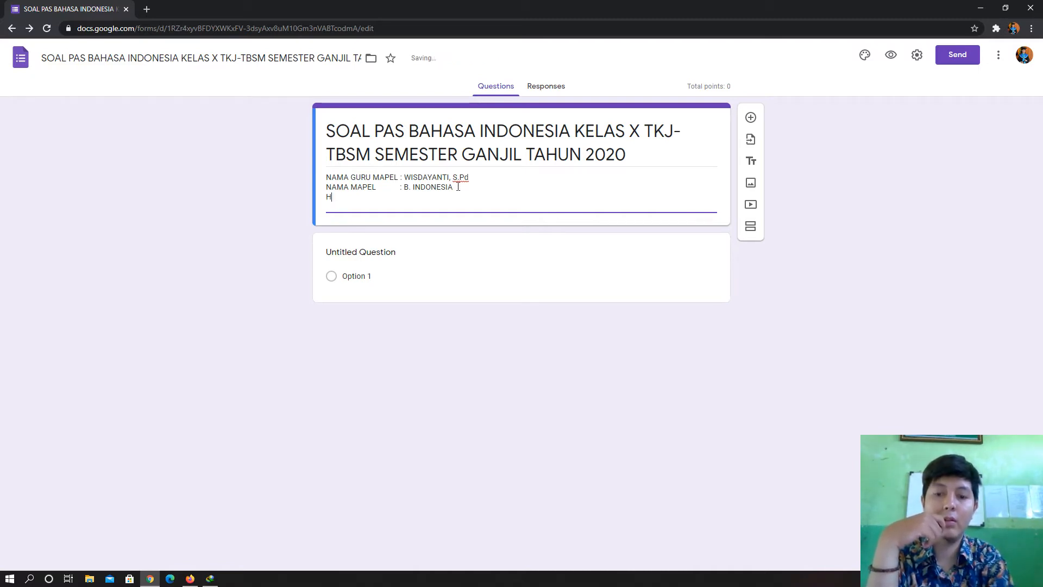
{"action": "type", "text": "AR/TA"}
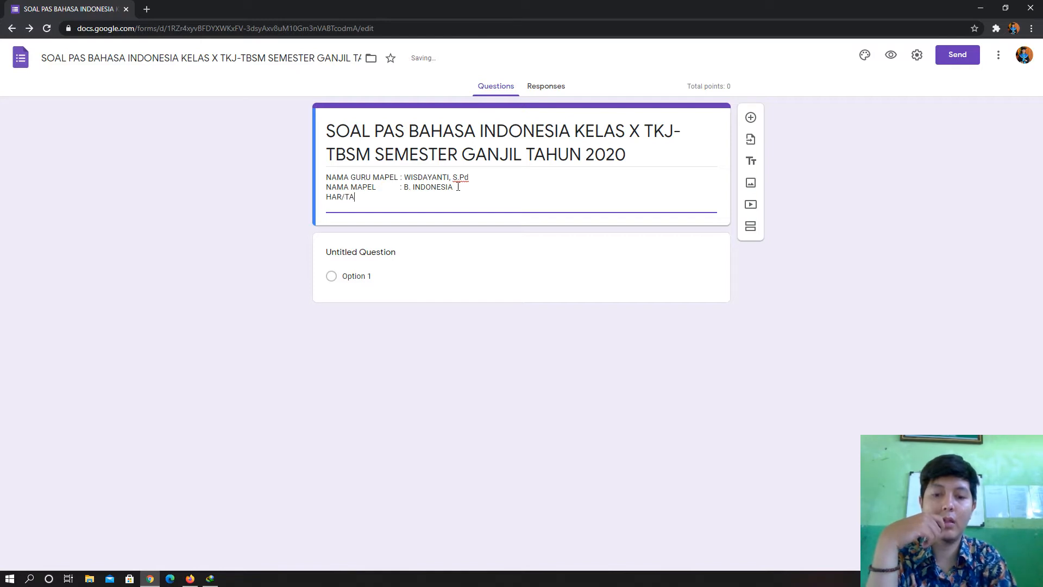
{"action": "type", "text": "NGGAL          :"}
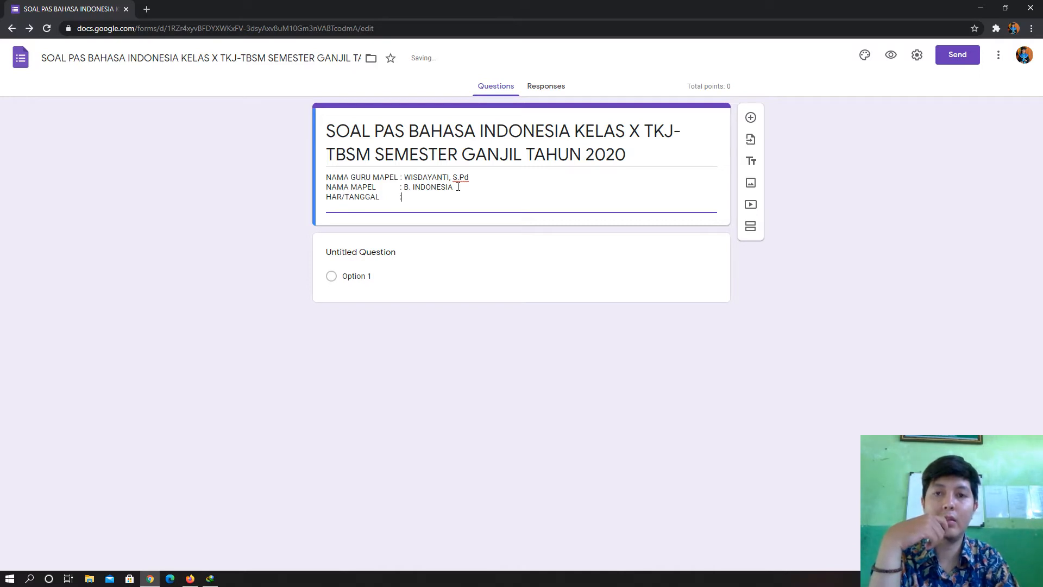
{"action": "type", "text": "30 NOPEMBER"}
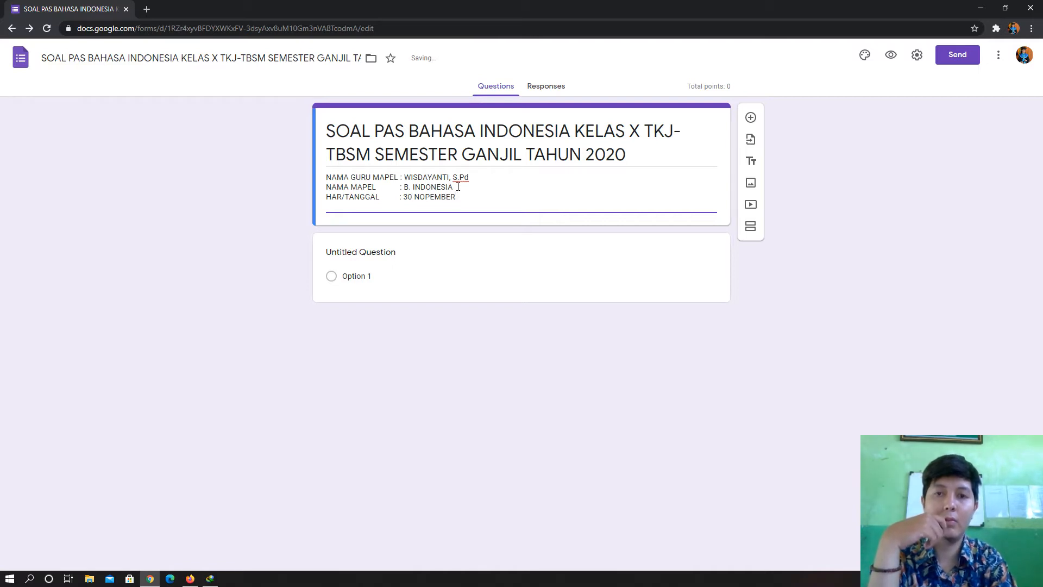
{"action": "type", "text": "20"}
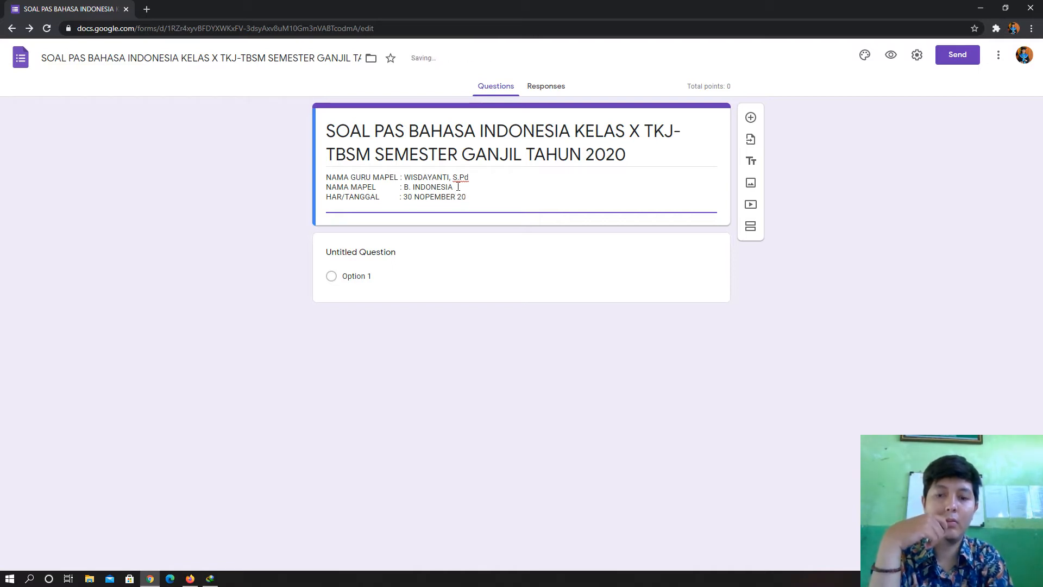
{"action": "type", "text": "20"}
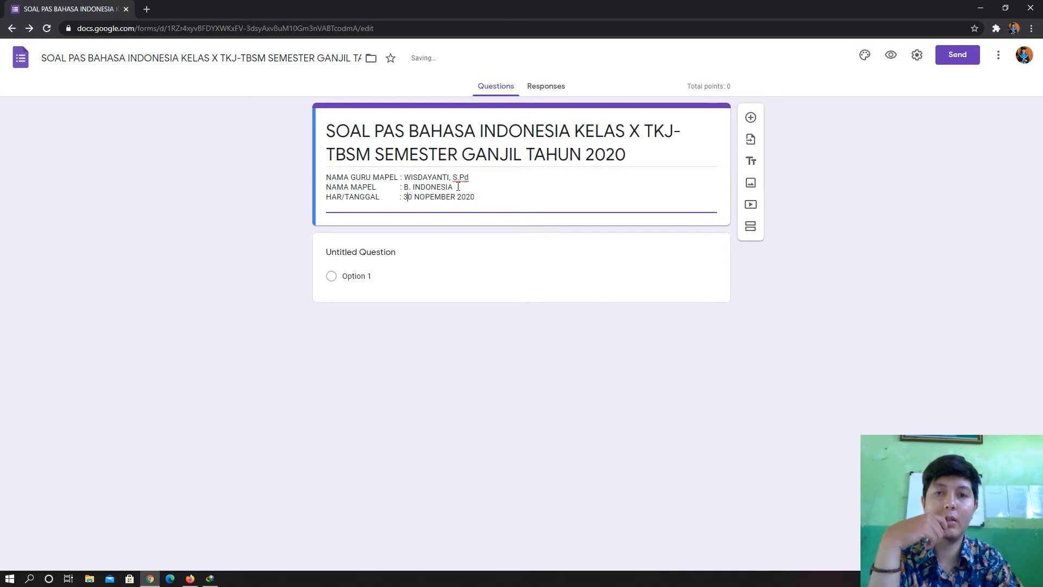
{"action": "type", "text": "SAB"}
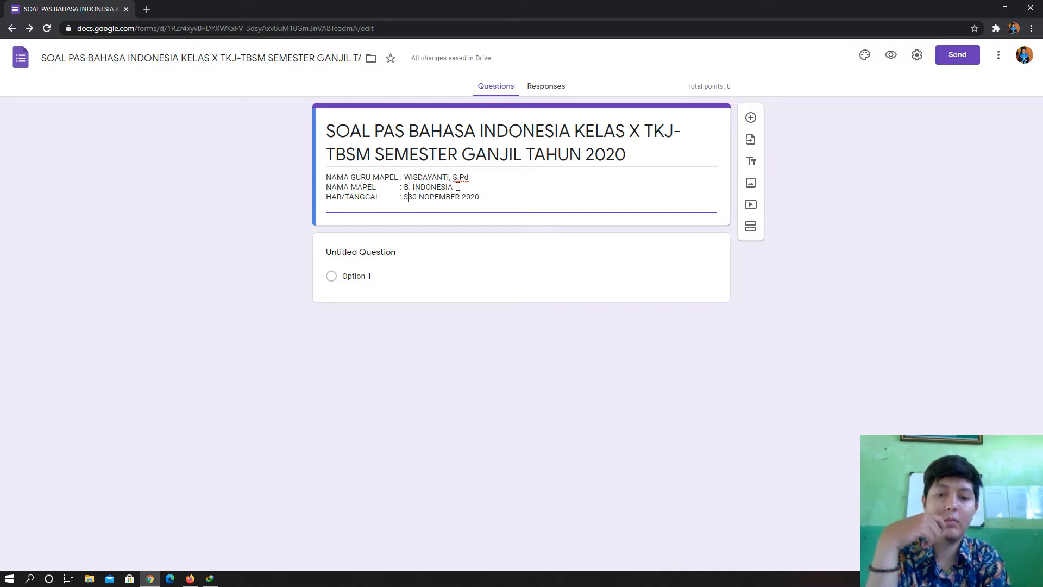
{"action": "type", "text": "TU,"}
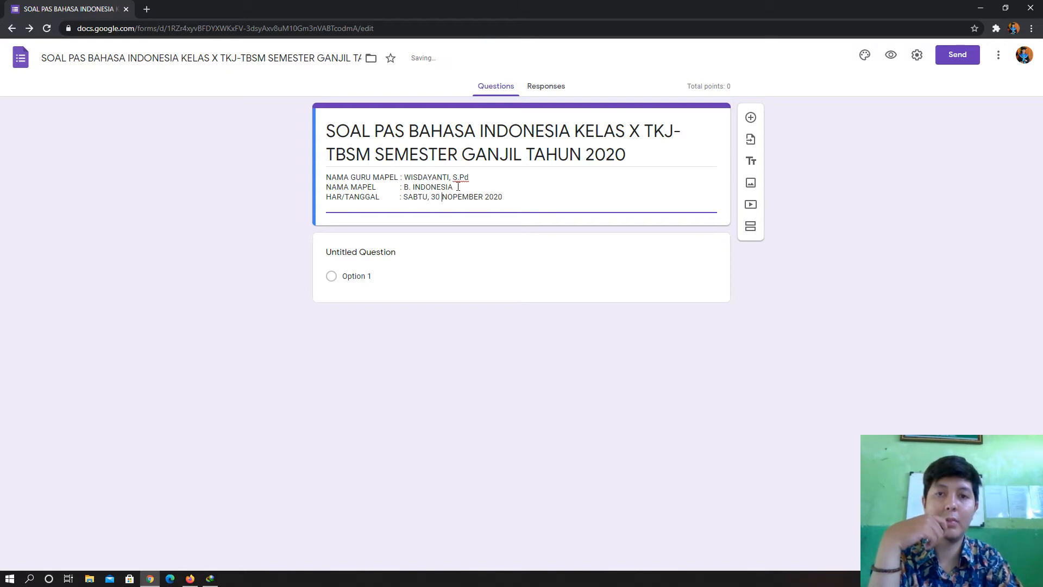
- Add the time line 08:00 - 10:00 and the line 'WAKTU : 120 MENIT'
{"action": "key", "text": "End"}
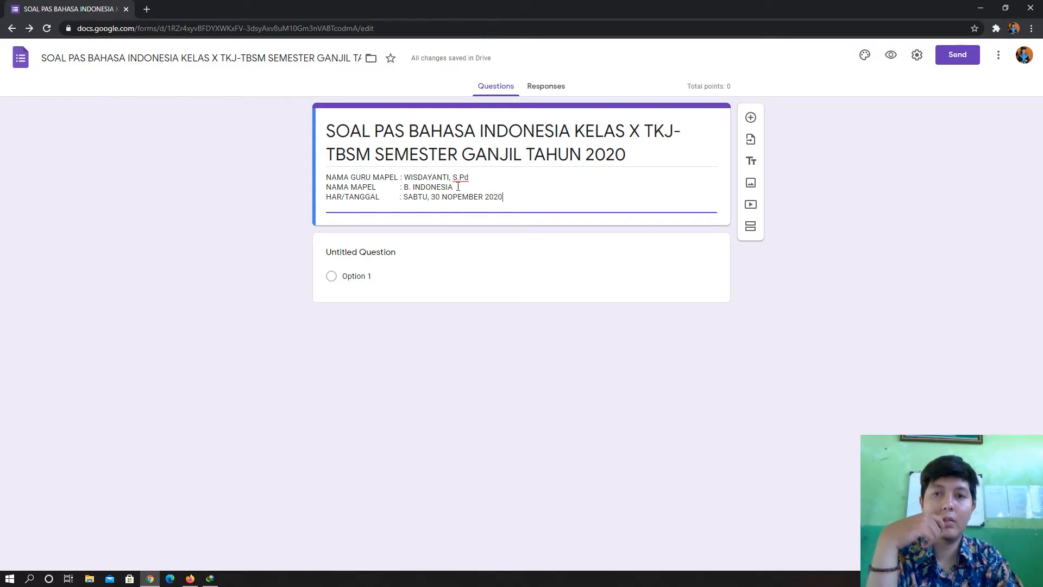
{"action": "type", "text": "UU"}
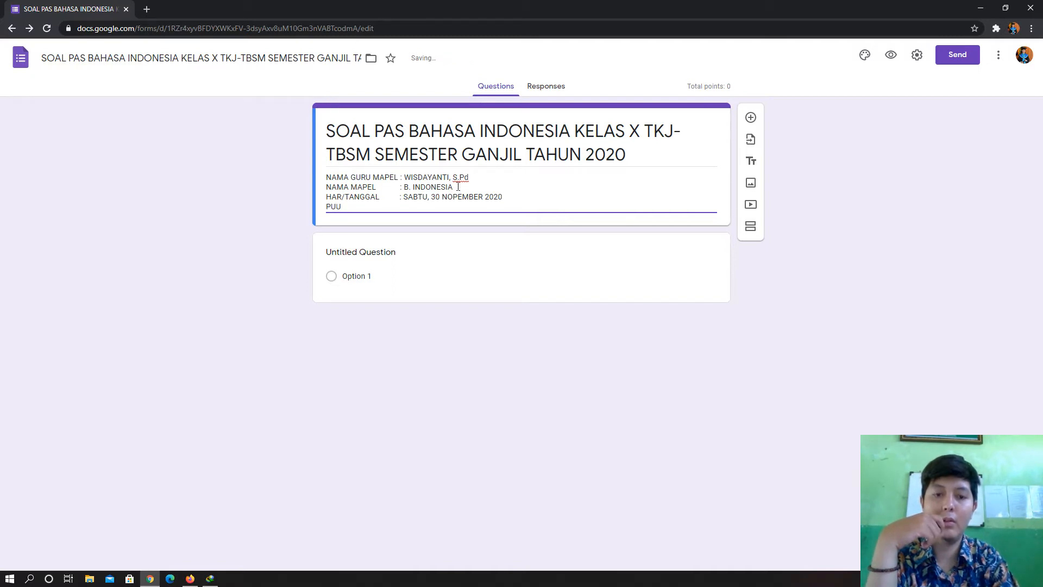
{"action": "type", "text": "KY"}
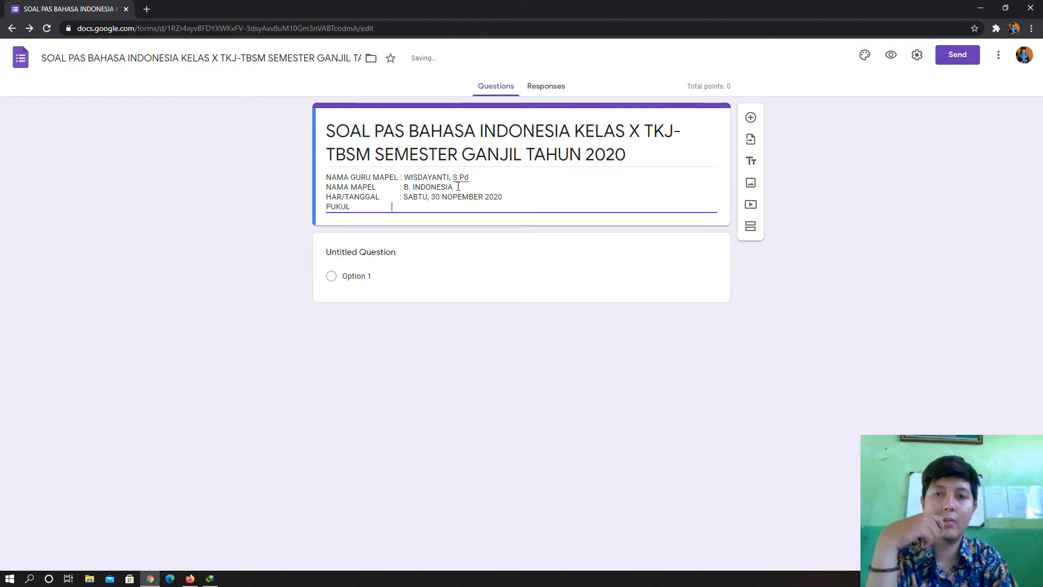
{"action": "type", "text": "                    : "}
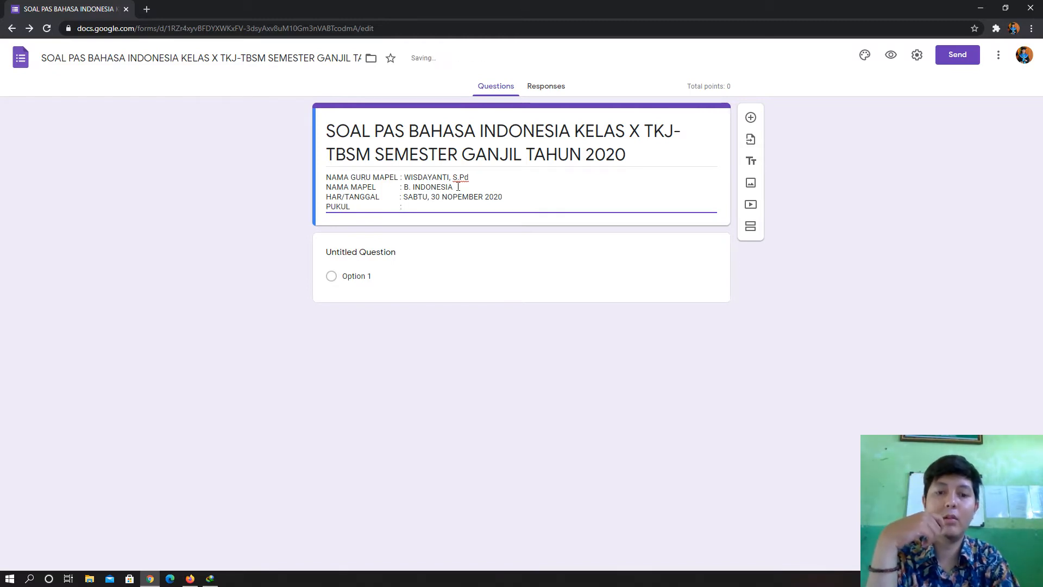
{"action": "type", "text": "08:1"}
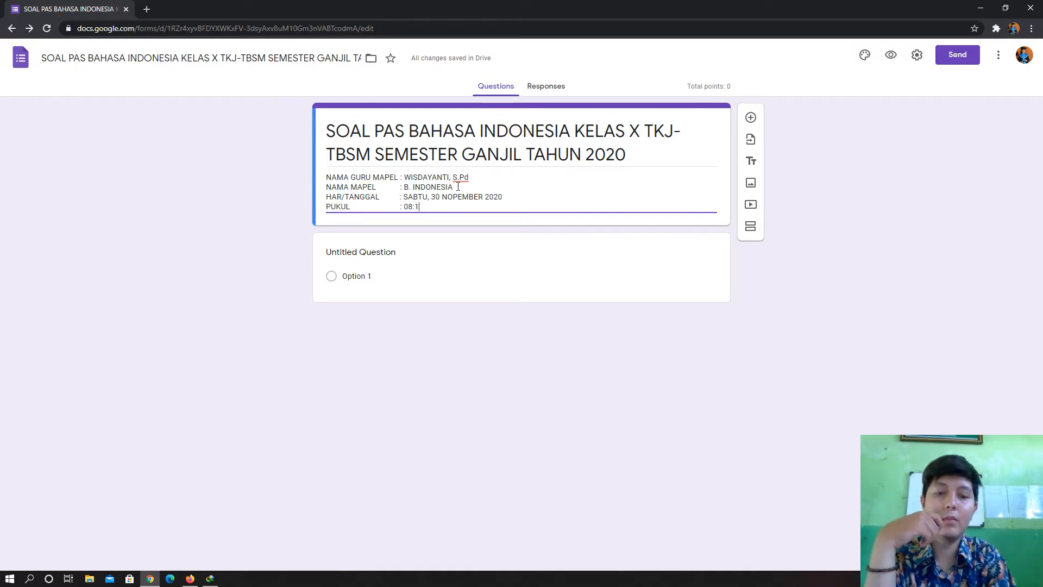
{"action": "key", "text": "BackSpace"}
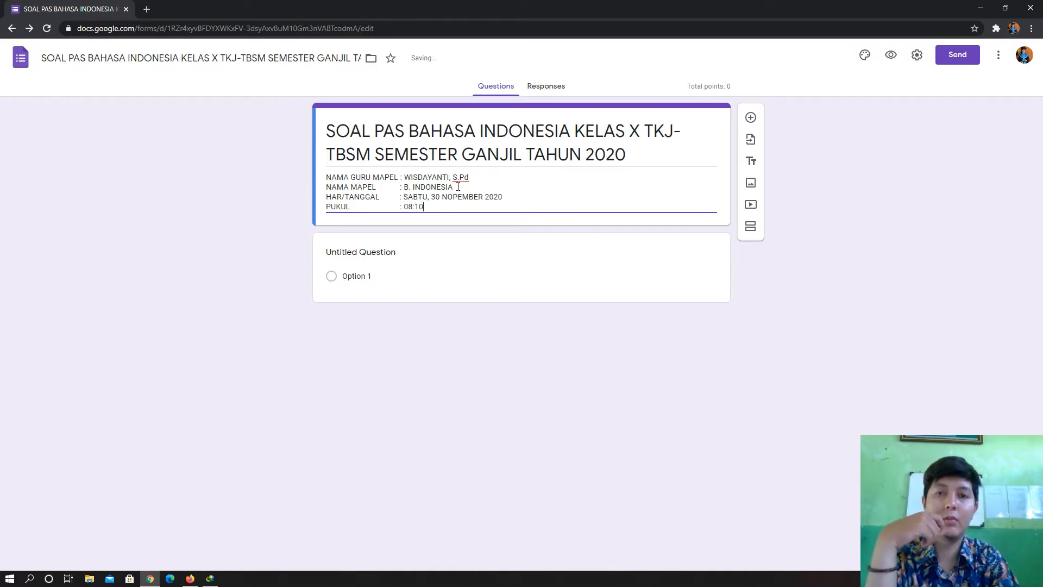
{"action": "key", "text": "BackSpace"}
{"action": "type", "text": "0 "}
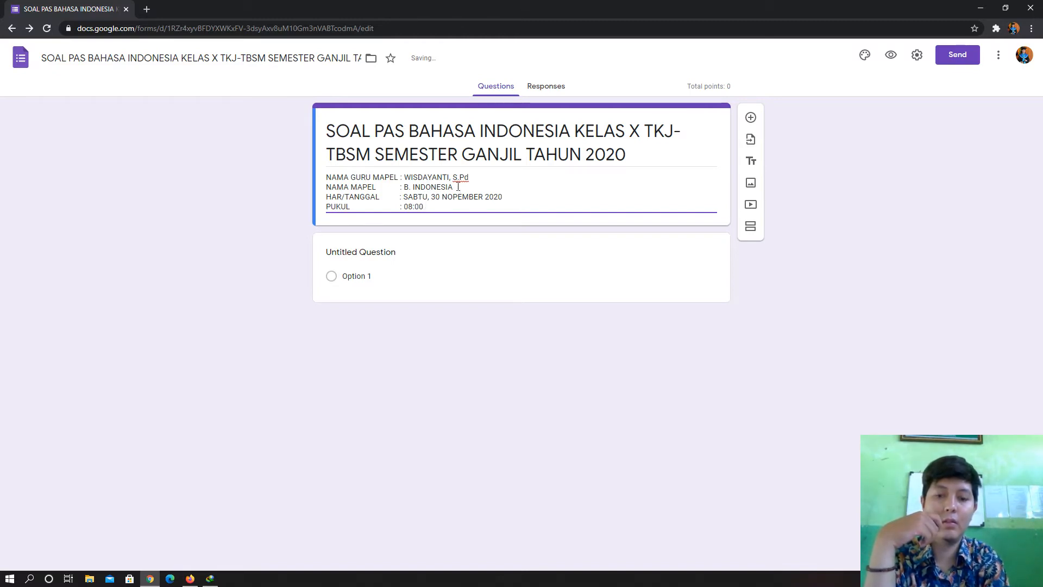
{"action": "type", "text": "-"}
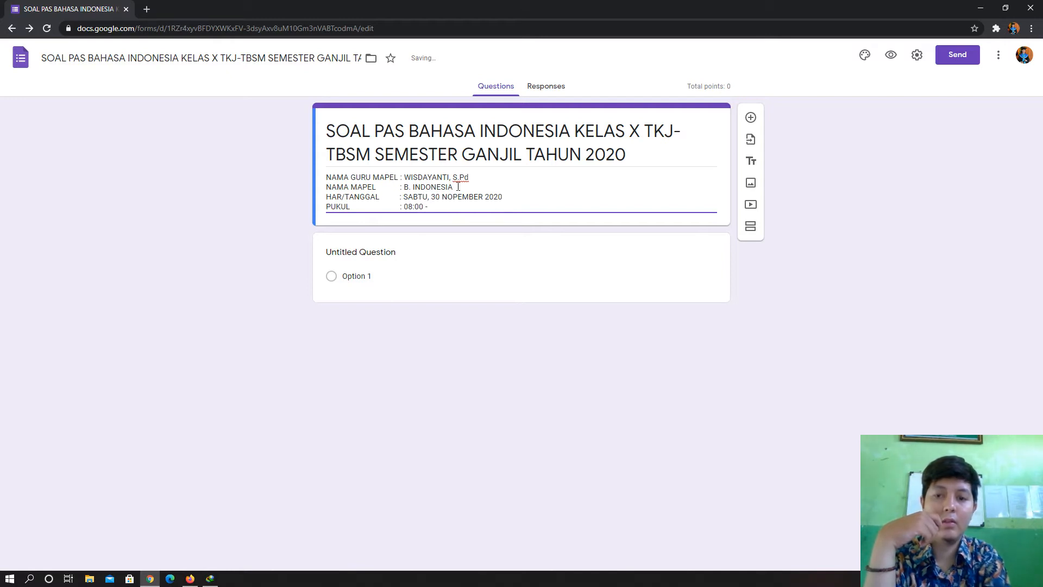
{"action": "type", "text": " 1"}
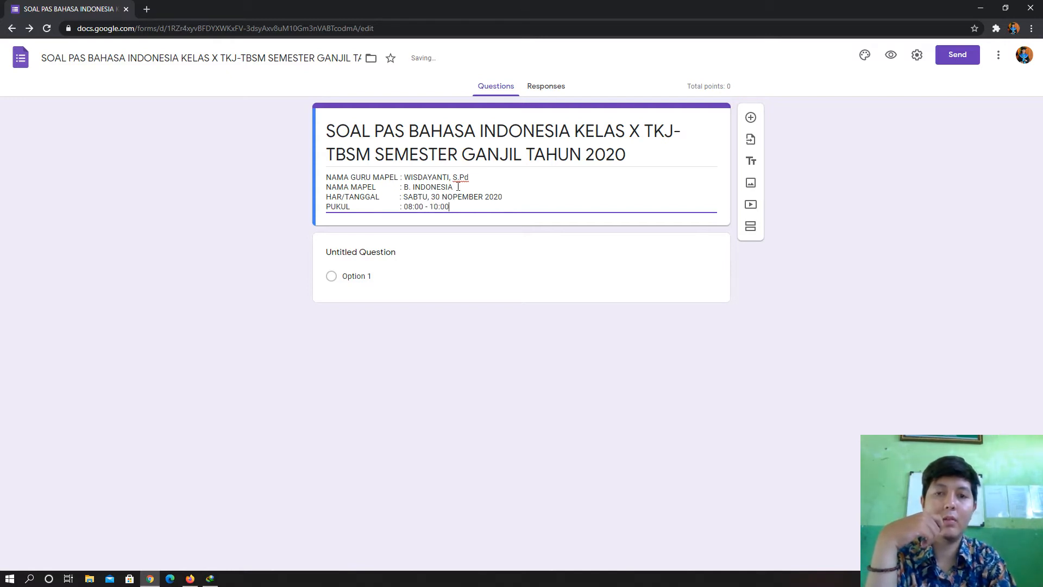
{"action": "type", "text": "0:00"}
{"action": "key", "text": "Return"}
{"action": "type", "text": "WAK"}
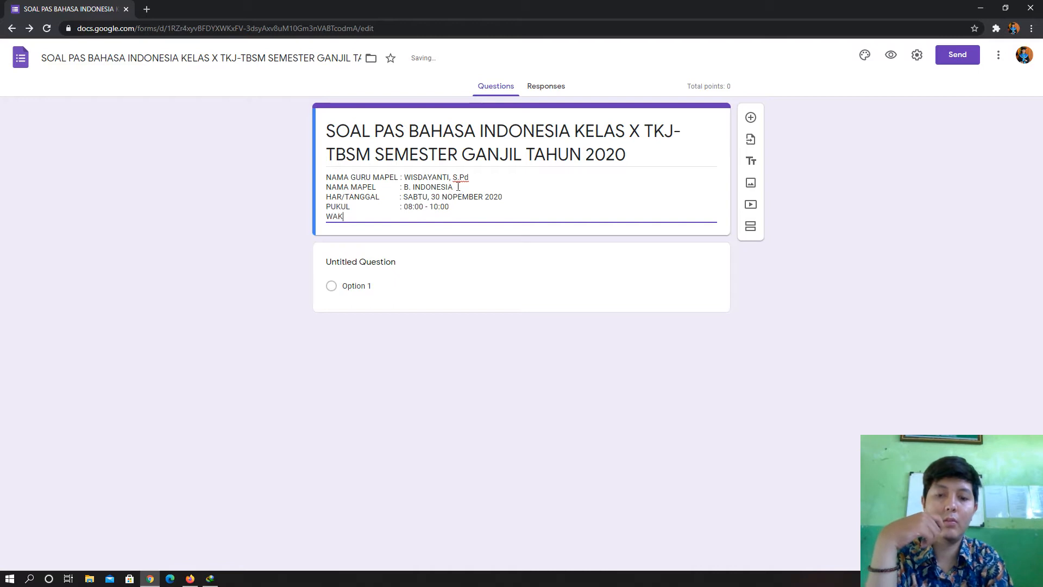
{"action": "type", "text": "TU"}
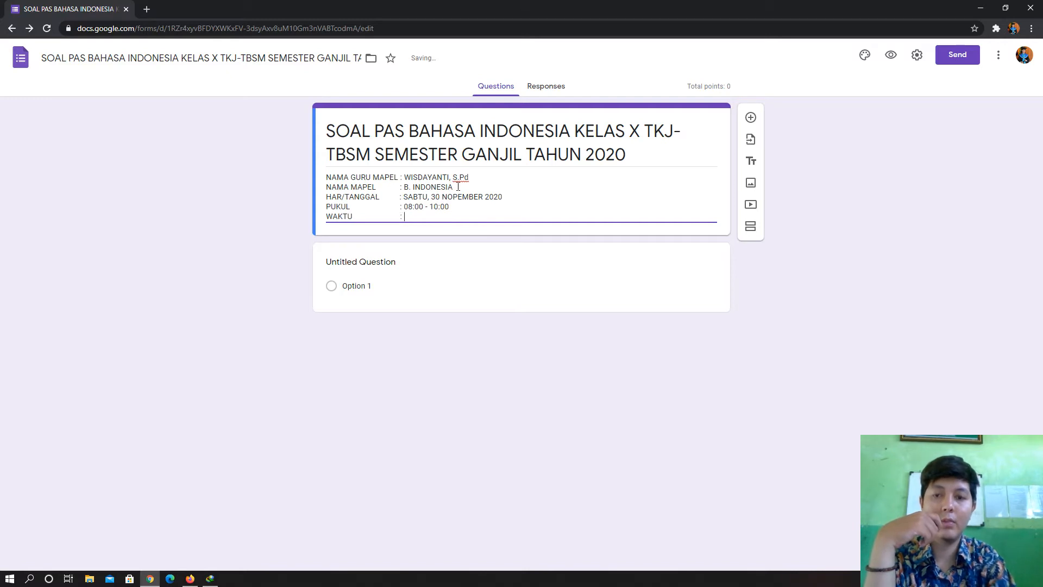
{"action": "type", "text": "          : 120 M"}
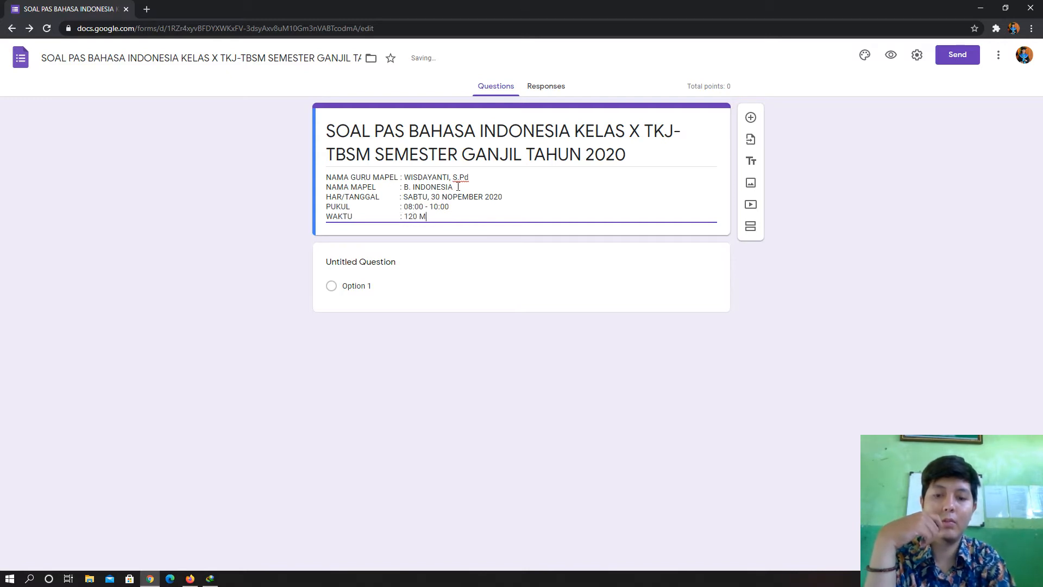
{"action": "type", "text": "ENIT"}
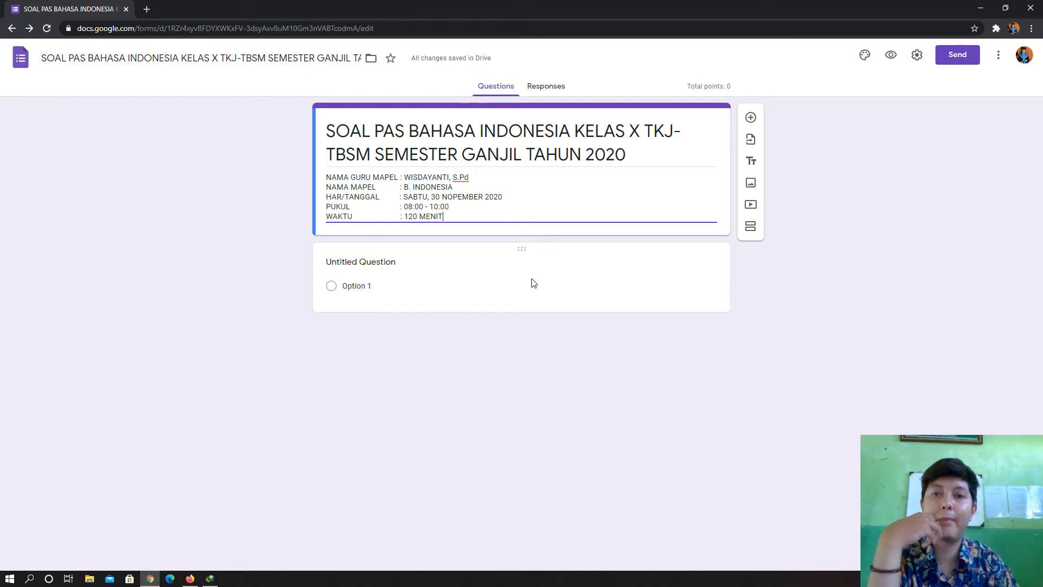
- Insert 'KELAS JURUSAN : X TKJ - TBSM' below the subject line
{"action": "left_click", "coordinate": [470, 187]}
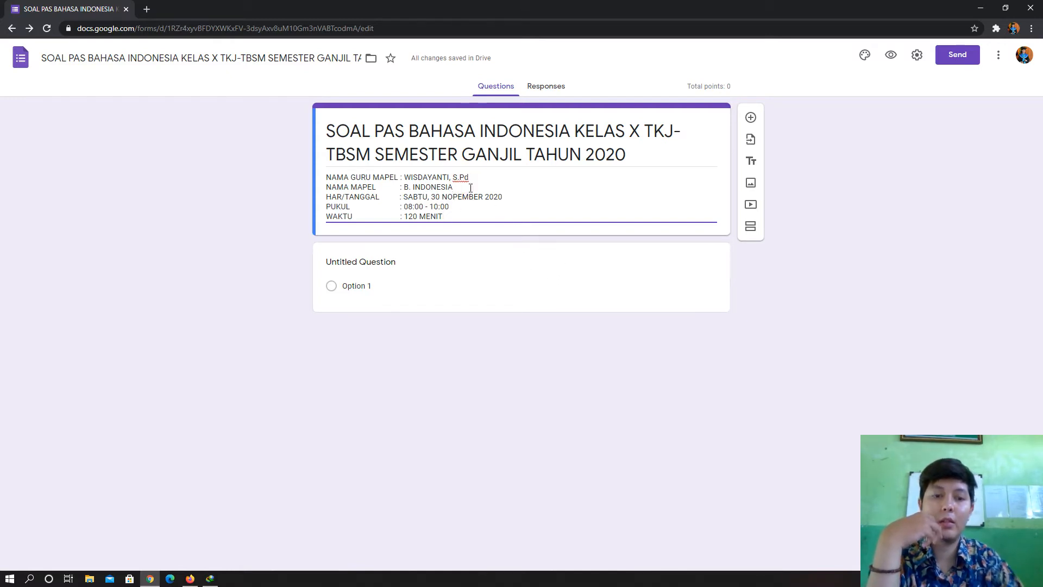
{"action": "key", "text": "Return"}
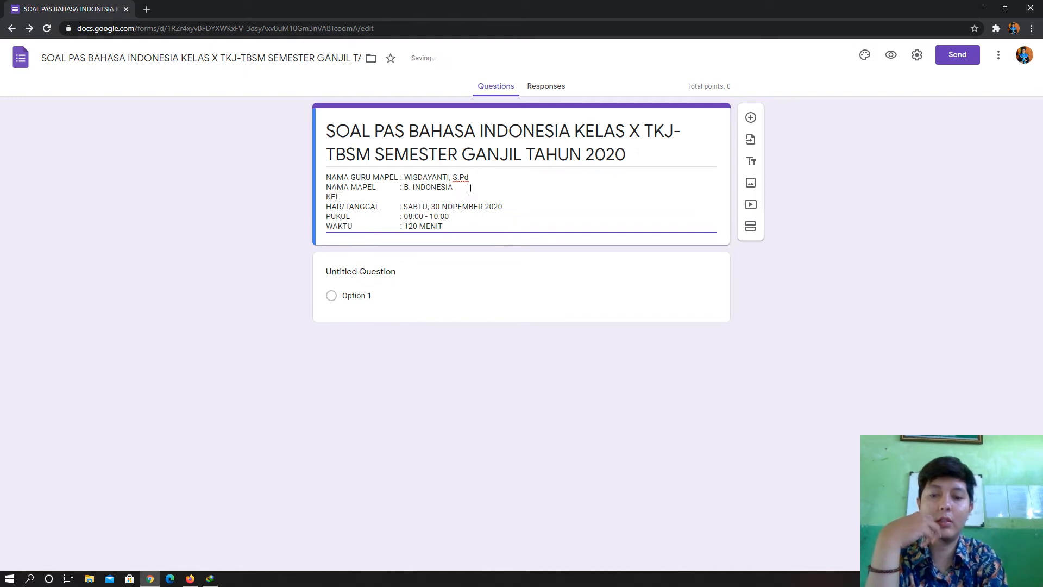
{"action": "type", "text": "KELAS "}
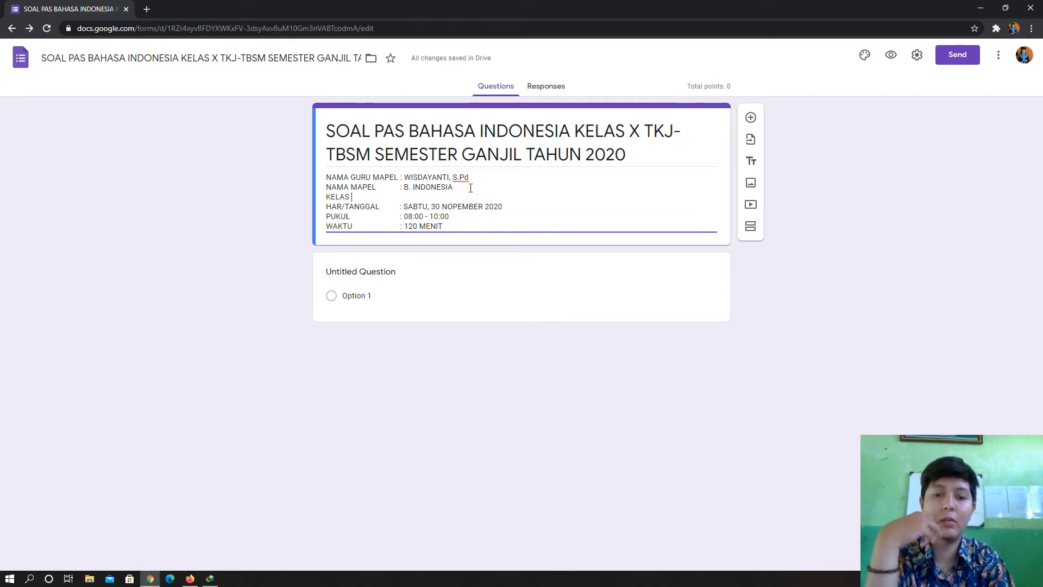
{"action": "type", "text": "JURUSA"}
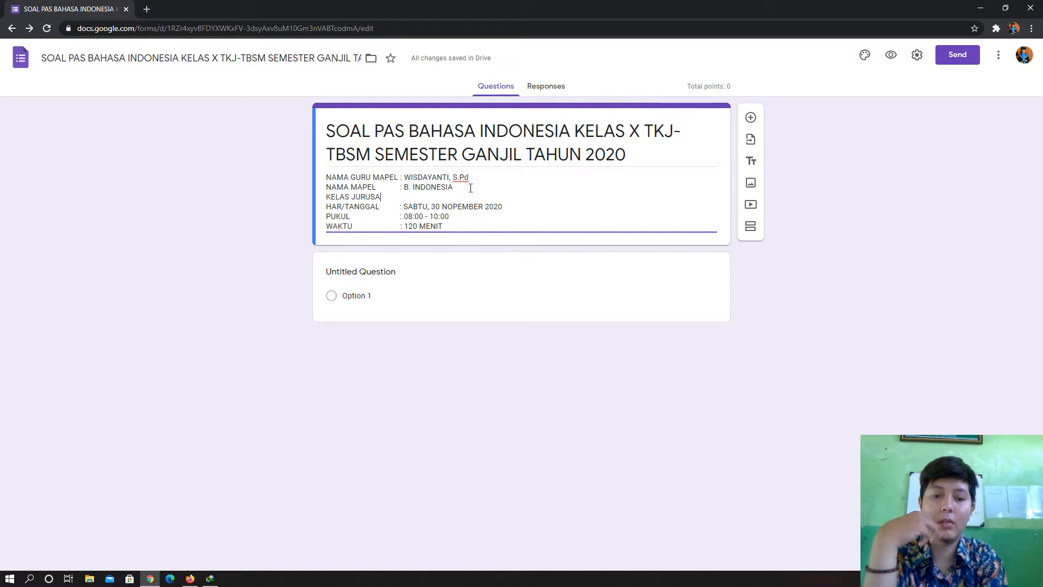
{"action": "type", "text": "N"}
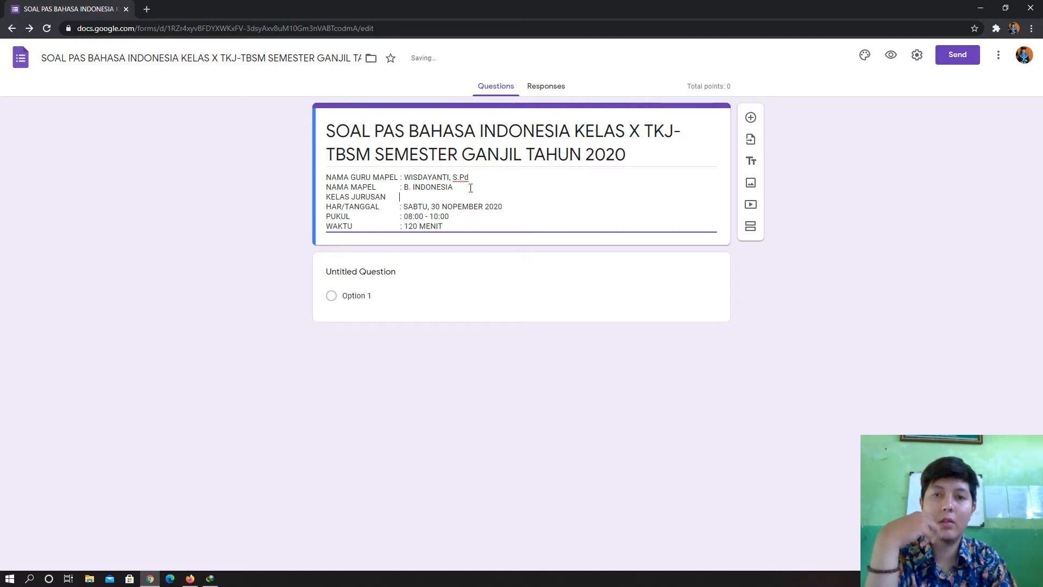
{"action": "type", "text": " :"}
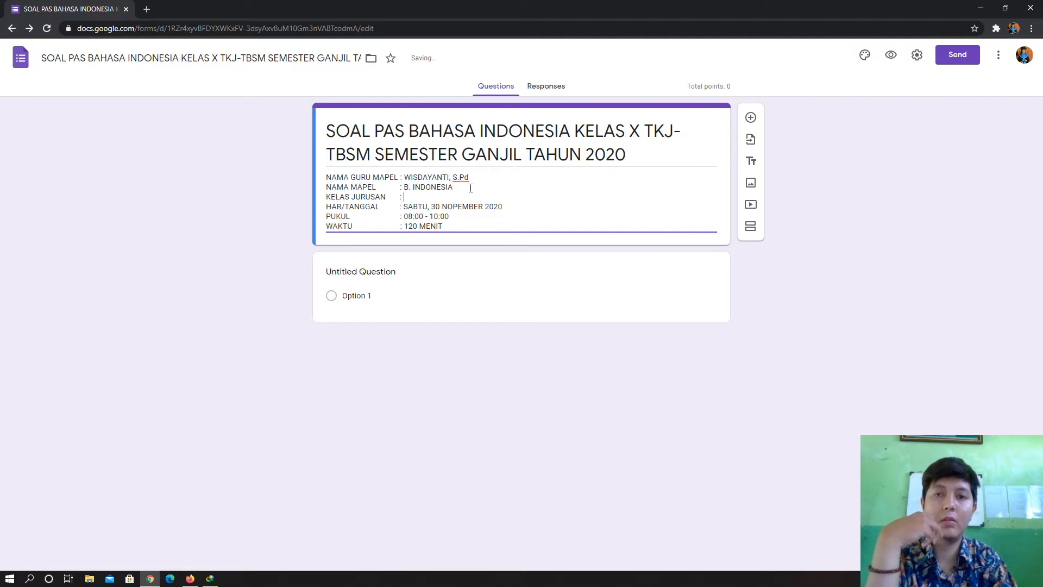
{"action": "type", "text": " X"}
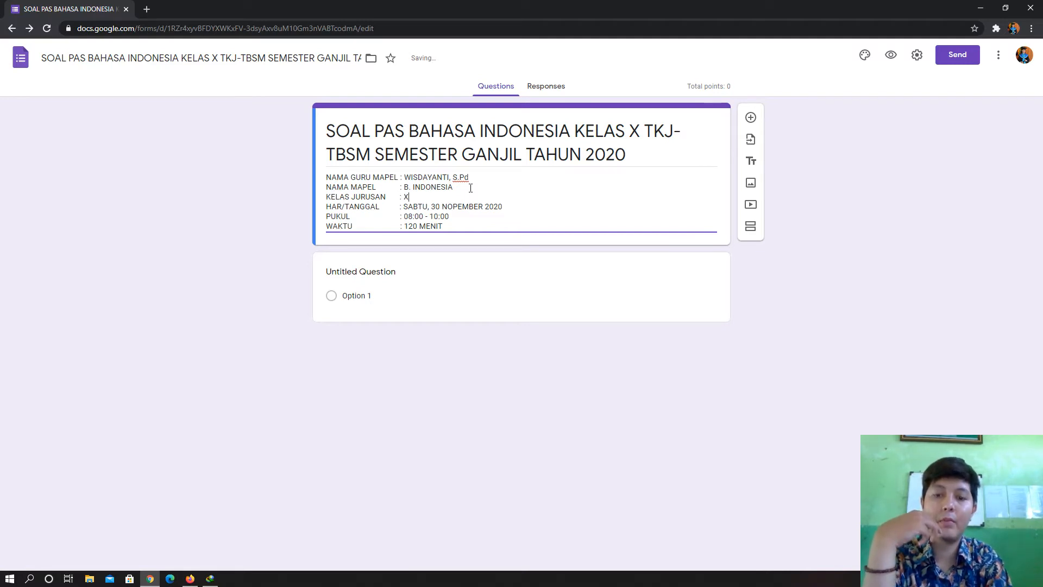
{"action": "type", "text": " TK"}
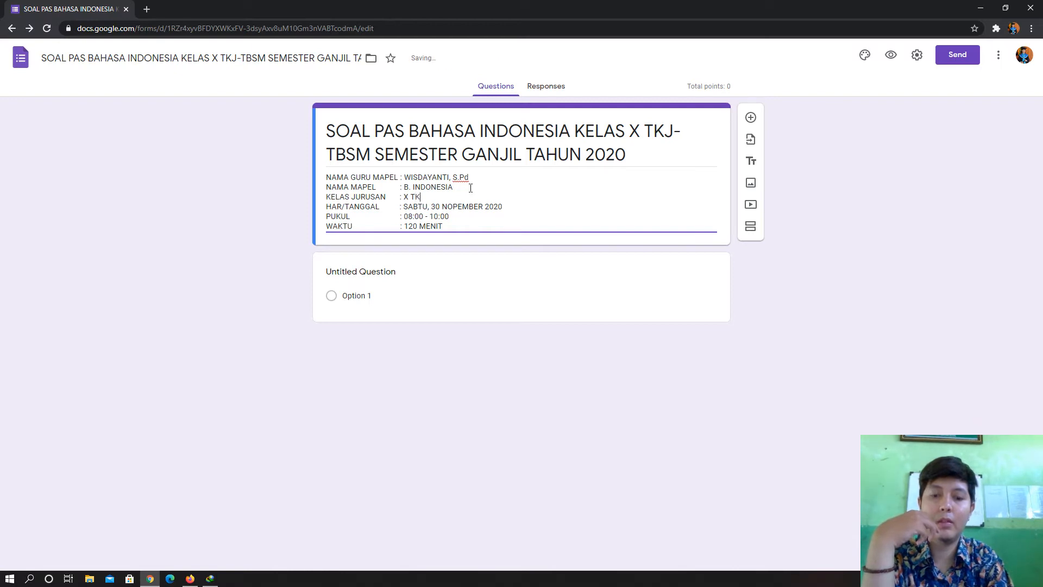
{"action": "type", "text": "J - T"}
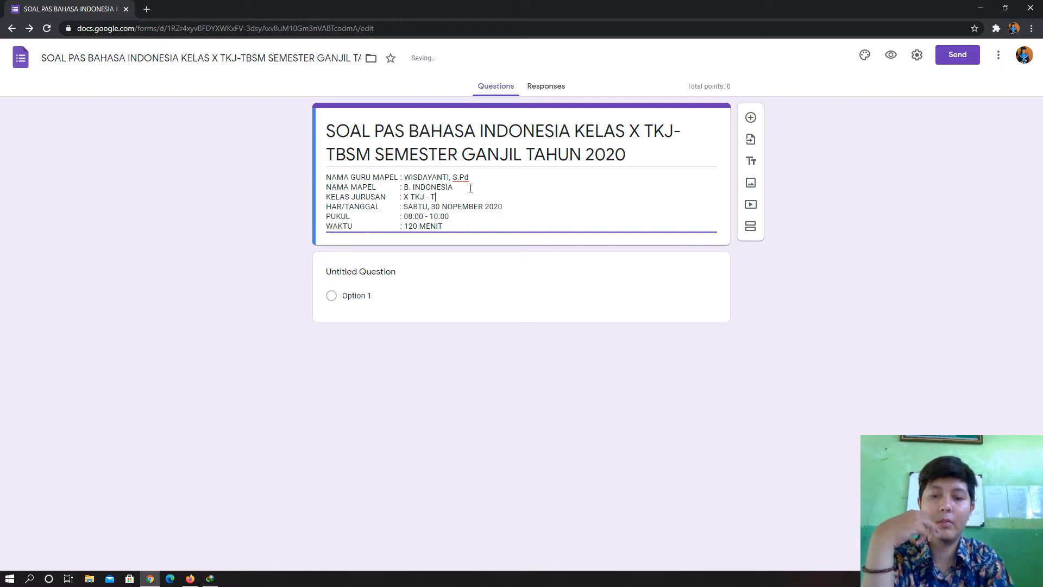
{"action": "type", "text": "BSM"}
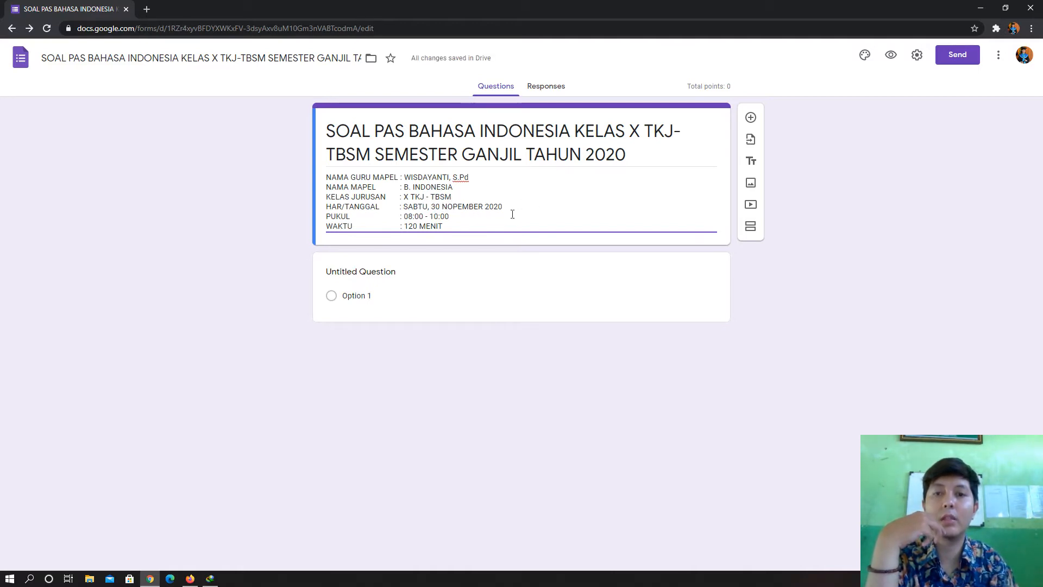
{"action": "left_click", "coordinate": [827, 227]}
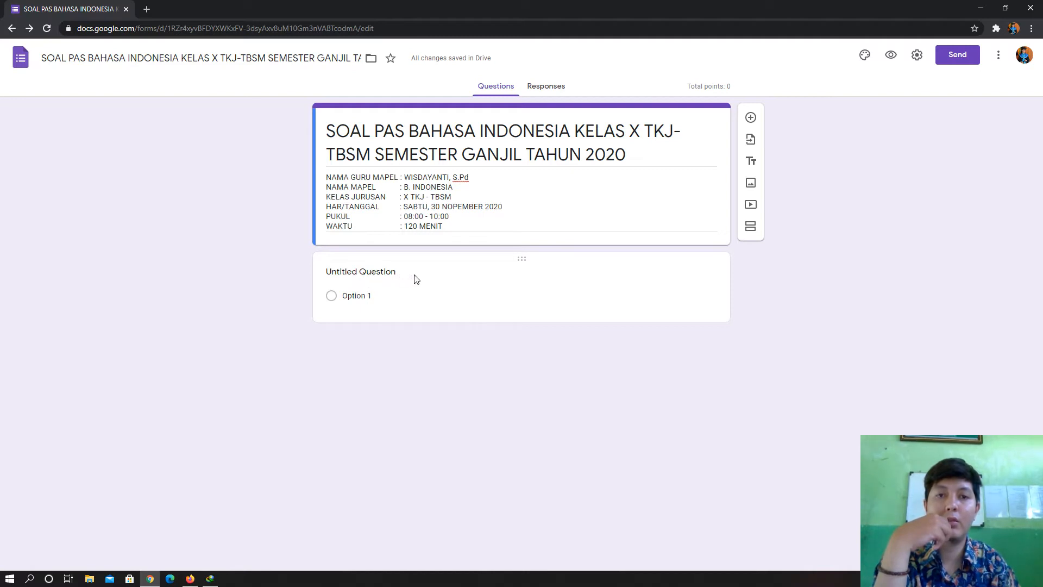
- Title the first question 'NAMA LENGKAP', mark it required, and add another question
{"action": "left_click", "coordinate": [396, 275]}
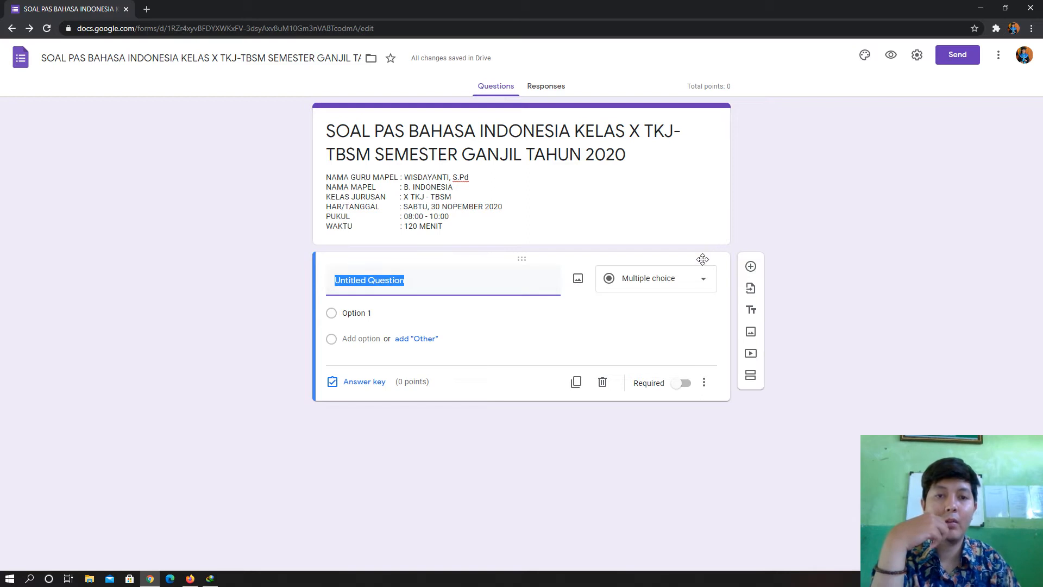
{"action": "type", "text": "NA"}
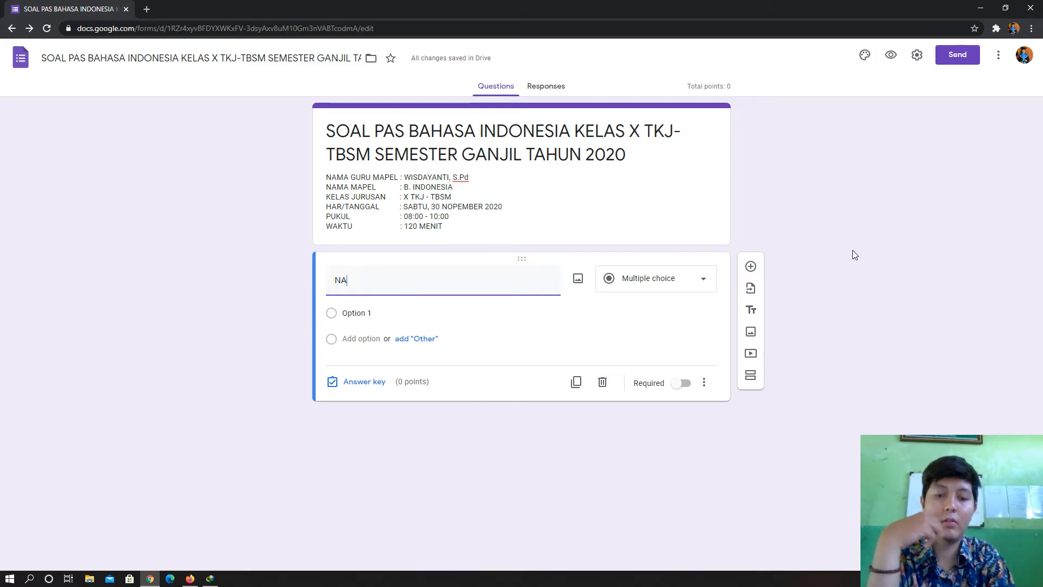
{"action": "type", "text": "MA LE"}
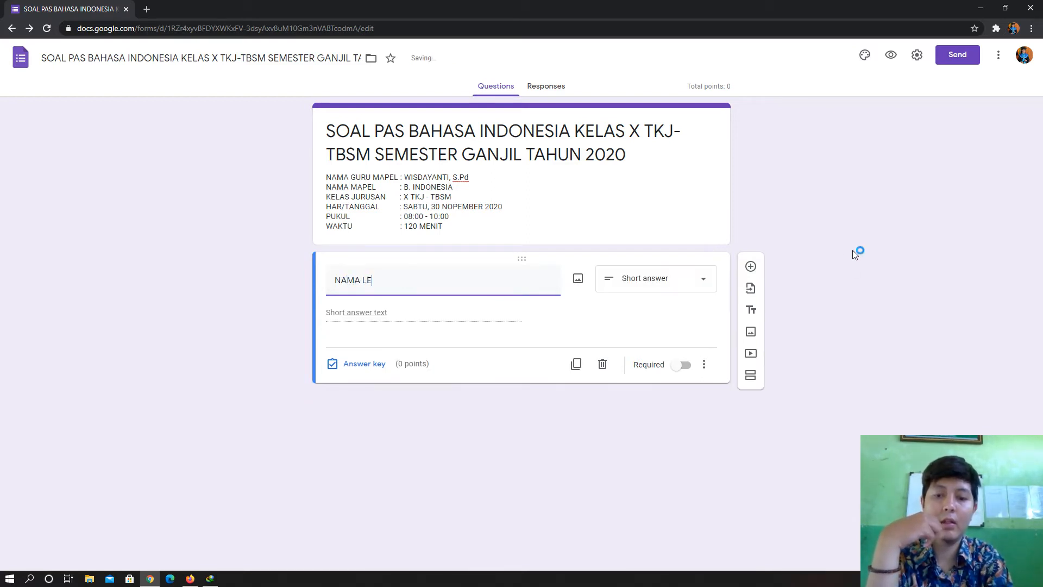
{"action": "type", "text": "NKAP"}
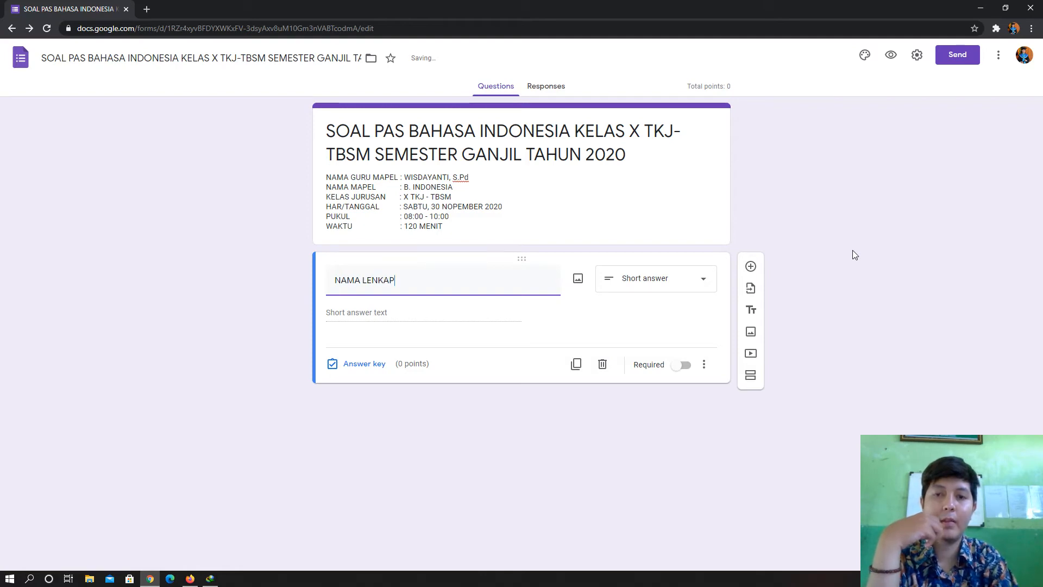
{"action": "key", "text": "BackSpace"}
{"action": "key", "text": "BackSpace"}
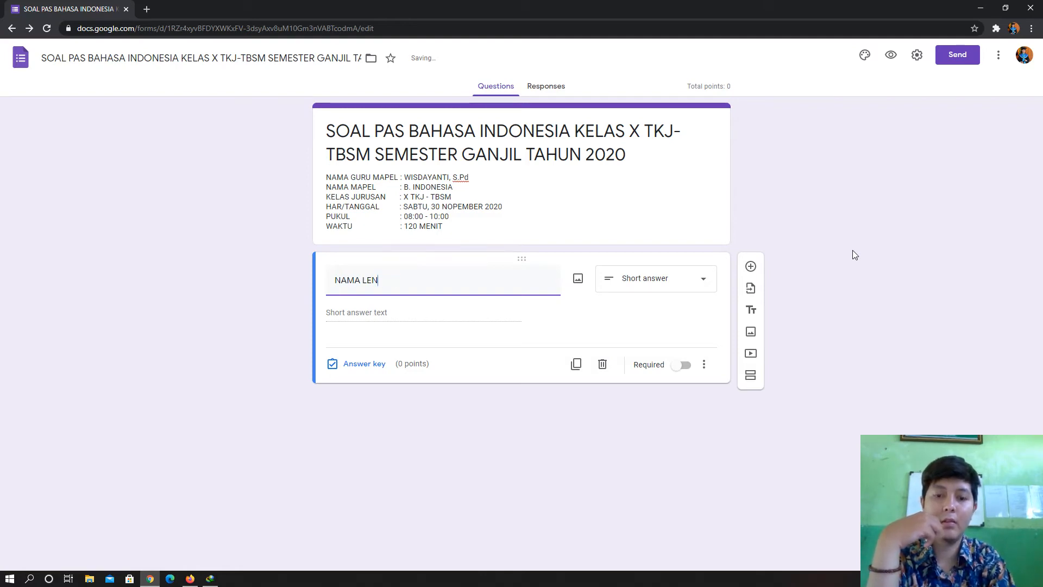
{"action": "type", "text": "GKAP"}
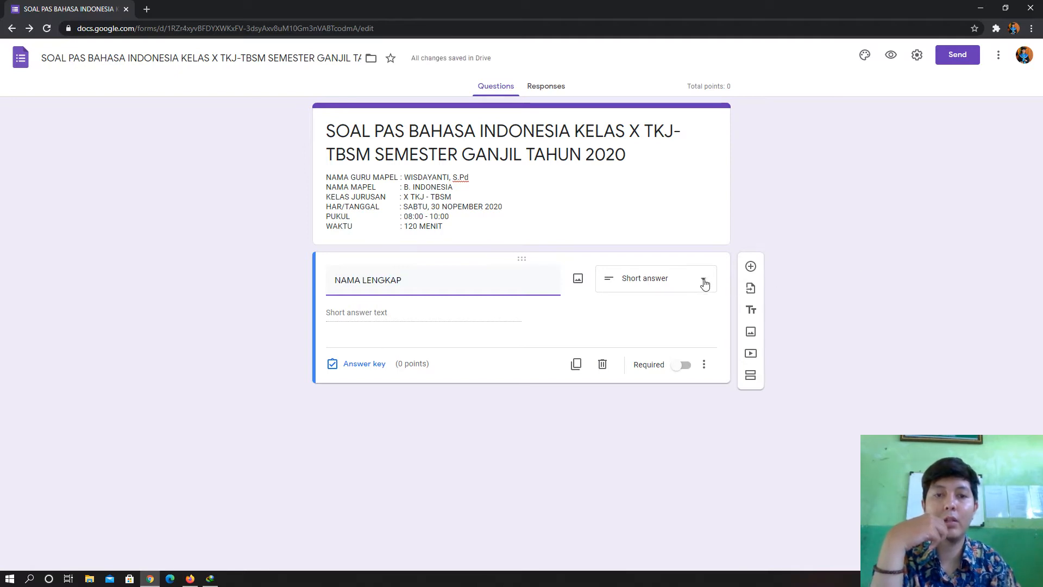
{"action": "left_click", "coordinate": [684, 365]}
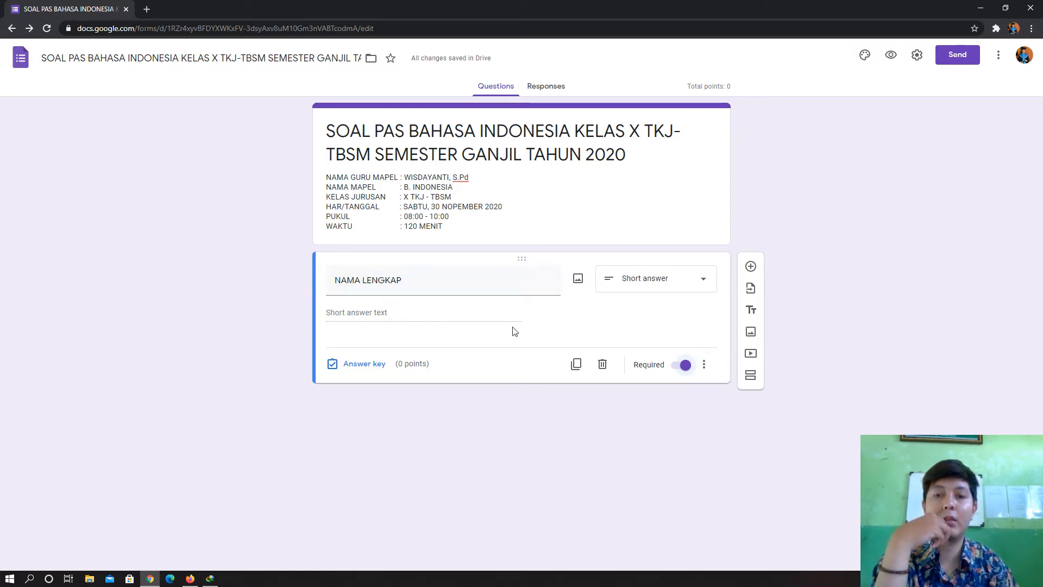
{"action": "left_click", "coordinate": [750, 266]}
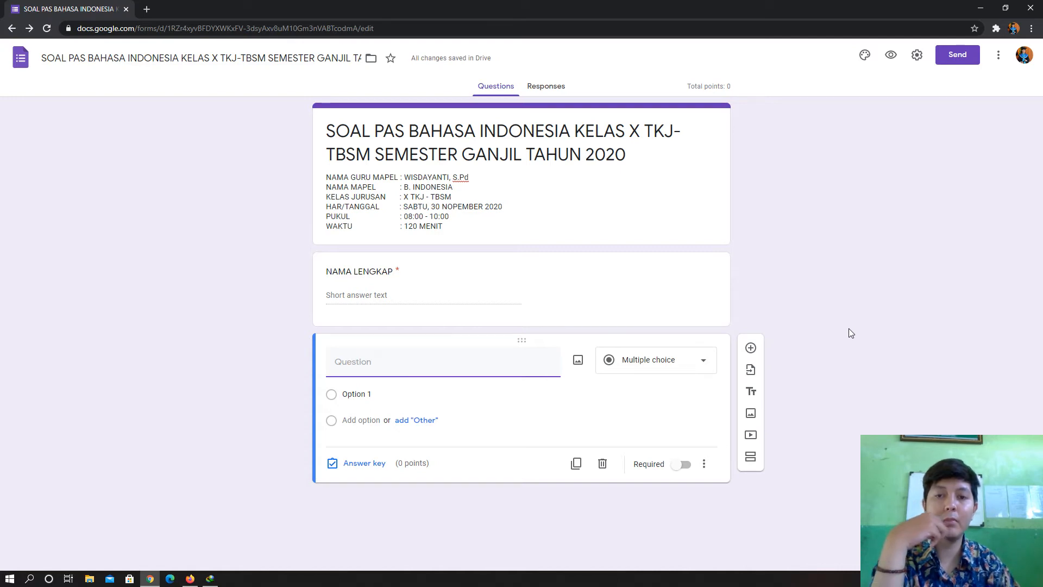
- Create required multiple-choice 'KELAS' with options X TKJ and X TBSM, then add another question
{"action": "type", "text": "KELAS"}
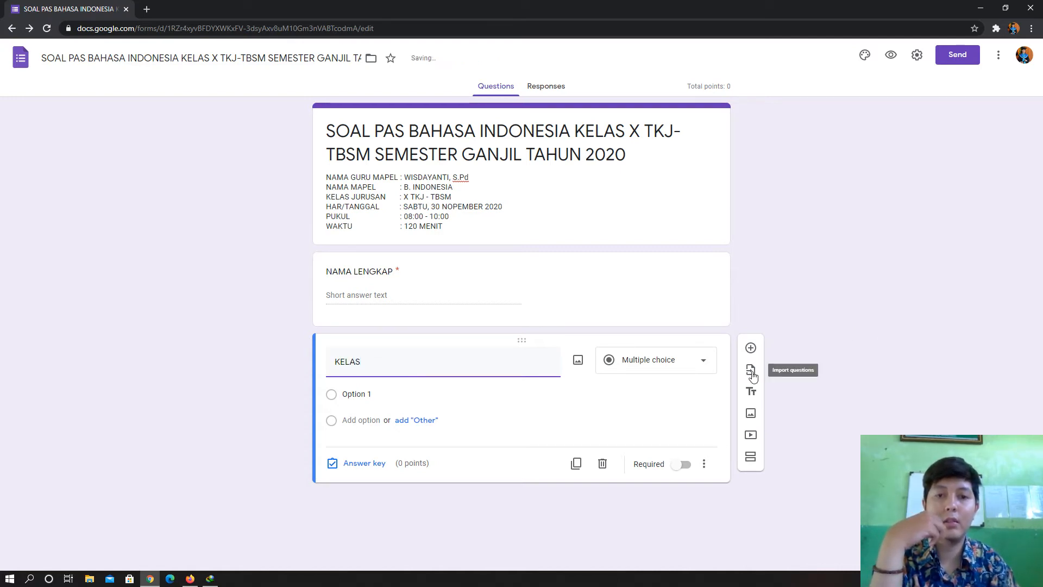
{"action": "left_click", "coordinate": [685, 365]}
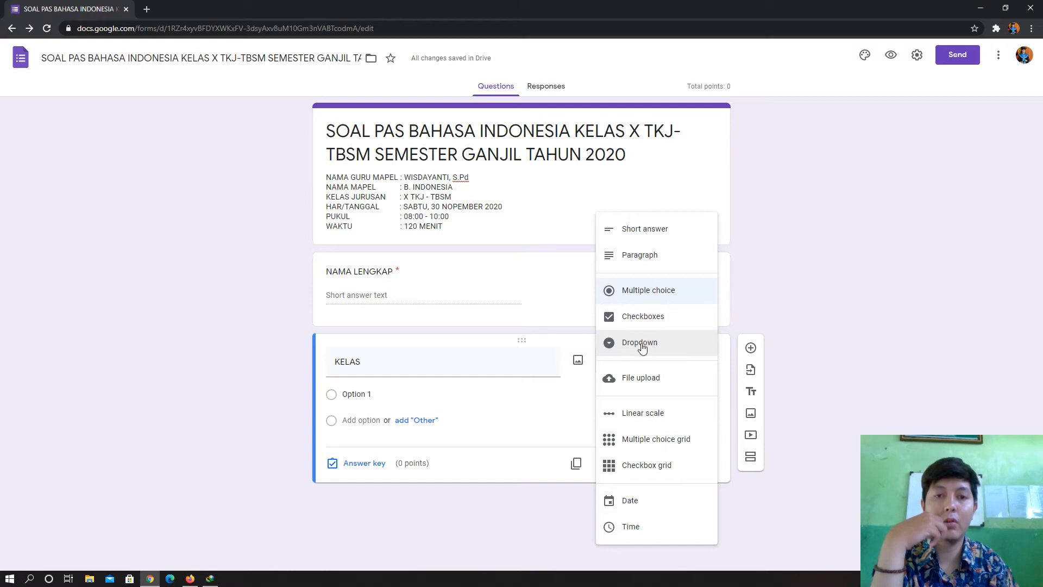
{"action": "left_click", "coordinate": [866, 299]}
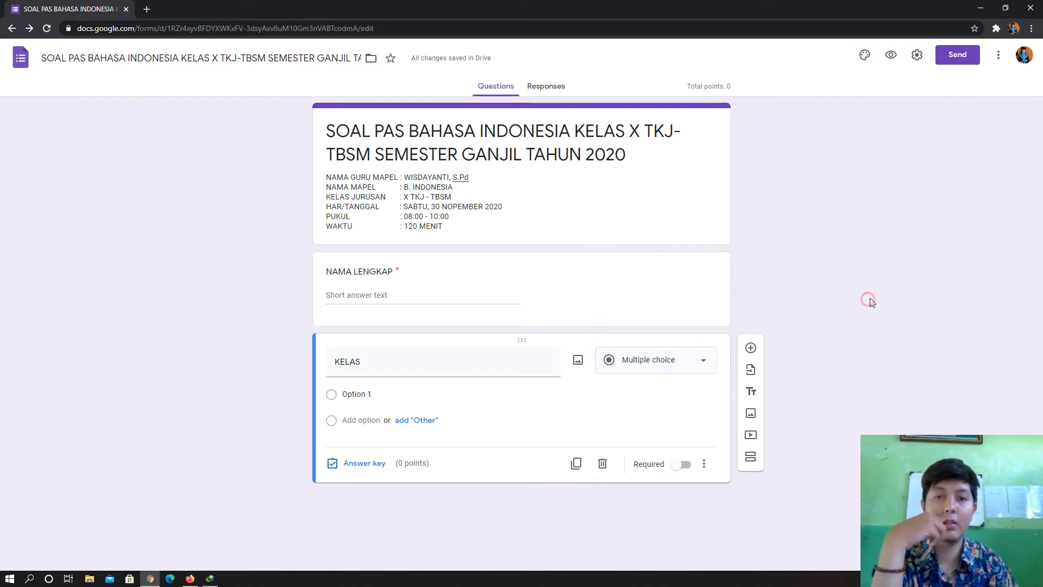
{"action": "left_click", "coordinate": [402, 393]}
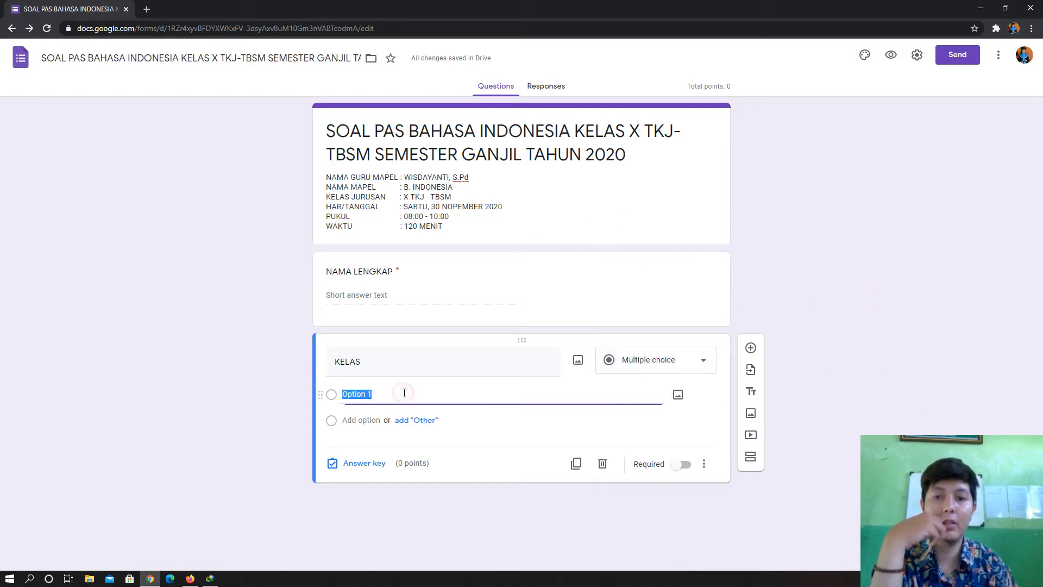
{"action": "type", "text": "X TKJ"}
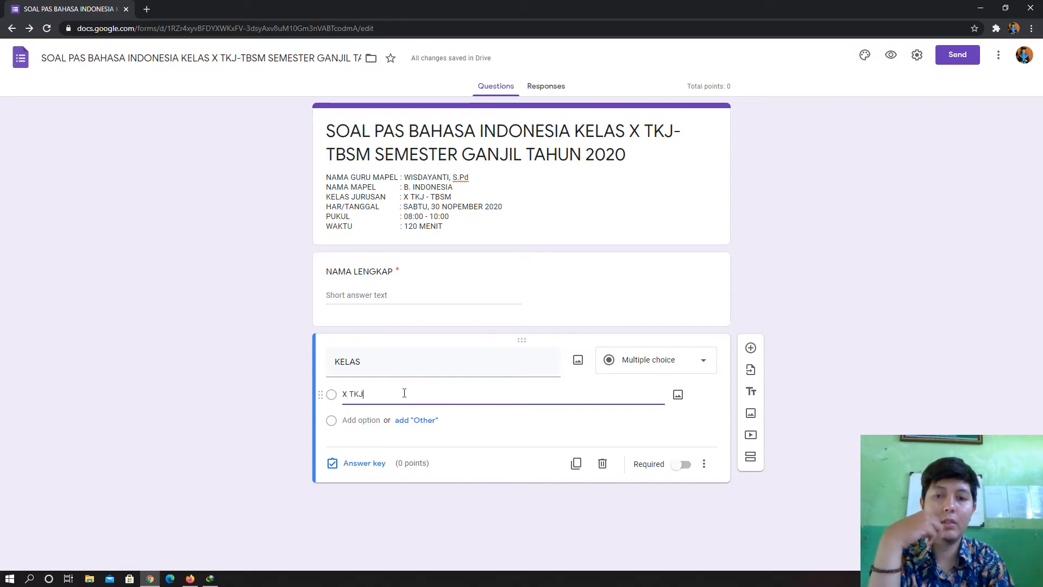
{"action": "key", "text": "Return"}
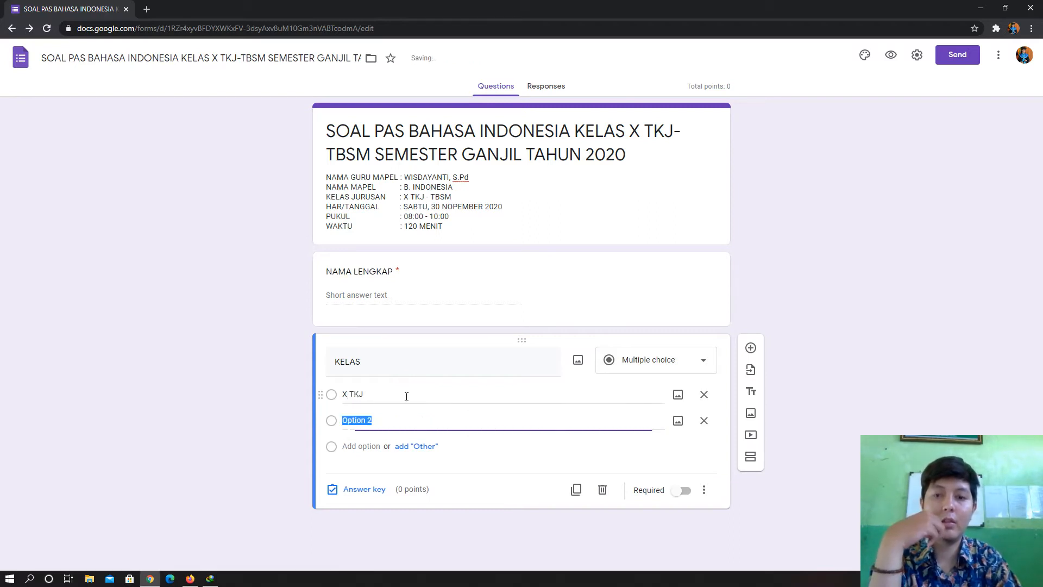
{"action": "type", "text": "X TBSM"}
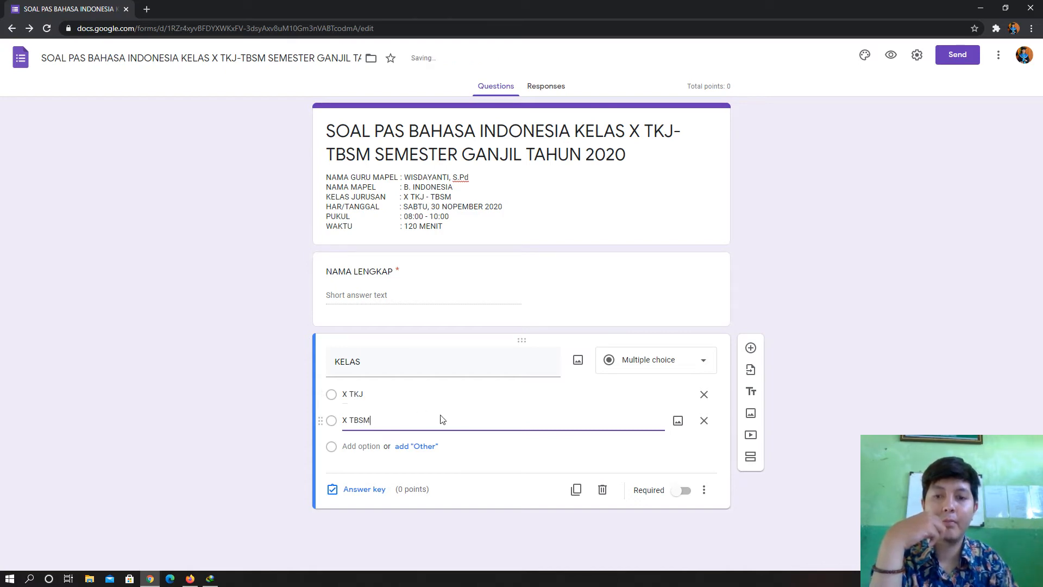
{"action": "left_click", "coordinate": [233, 414]}
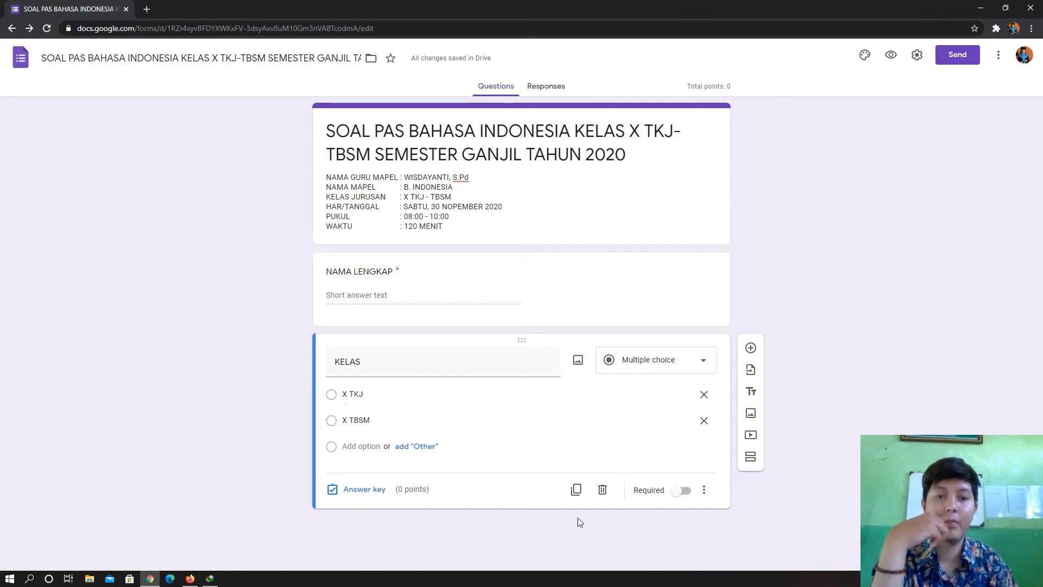
{"action": "left_click", "coordinate": [683, 491]}
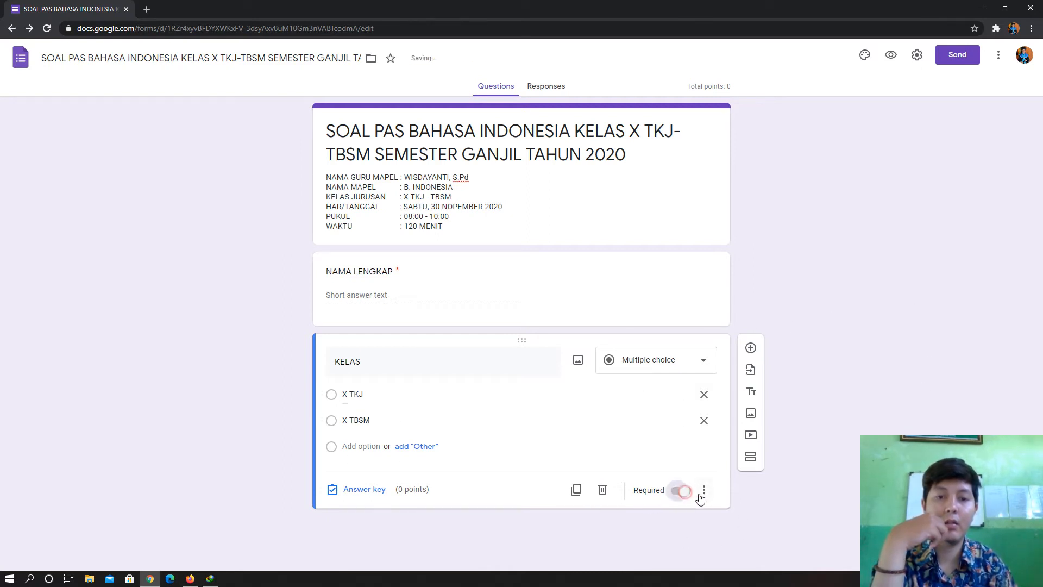
{"action": "left_click", "coordinate": [749, 349]}
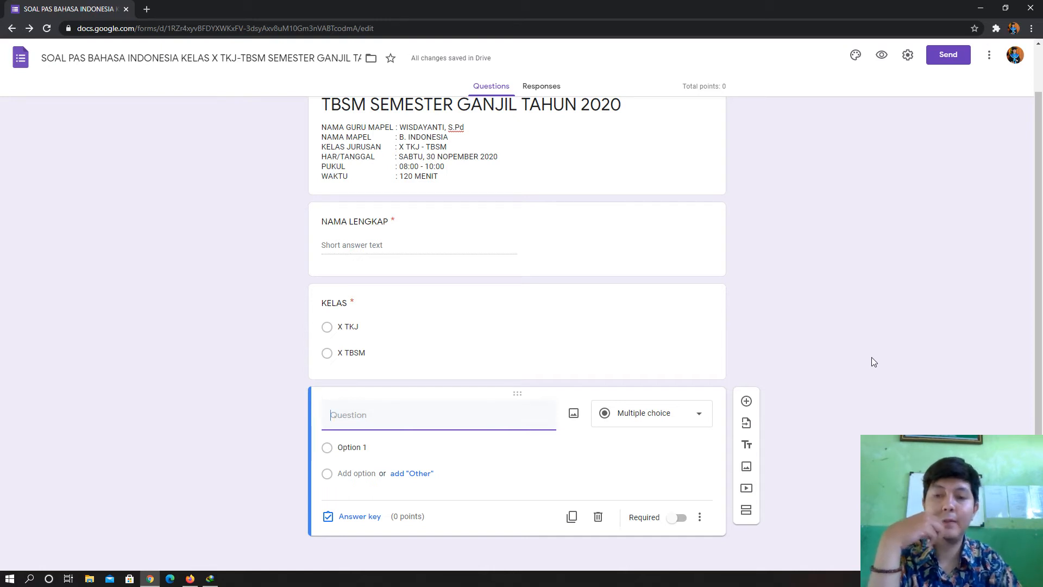
- Title the third question TOKEN as a short-answer field and mark it required
{"action": "type", "text": "TOKE"}
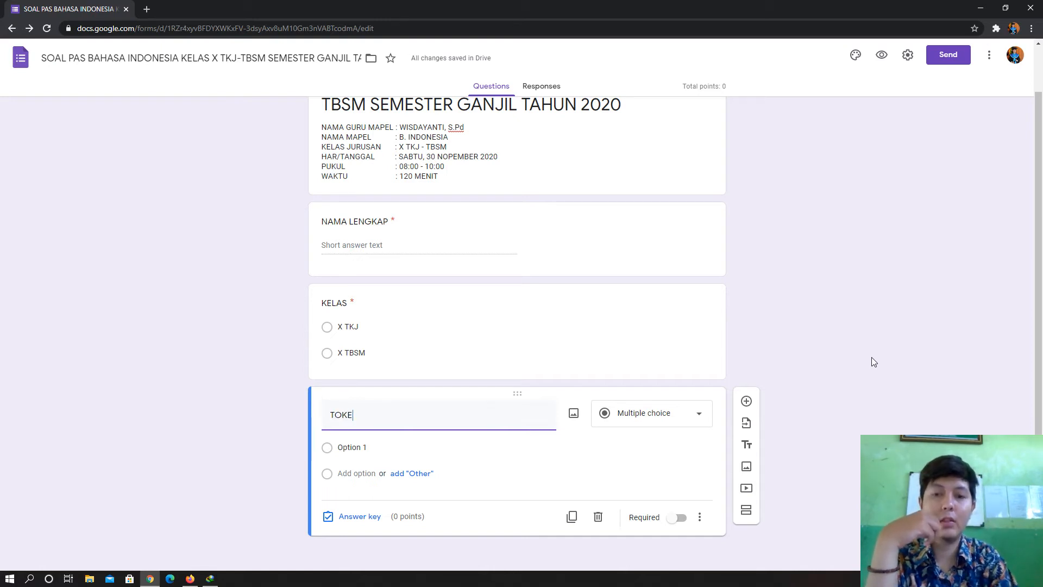
{"action": "type", "text": "N"}
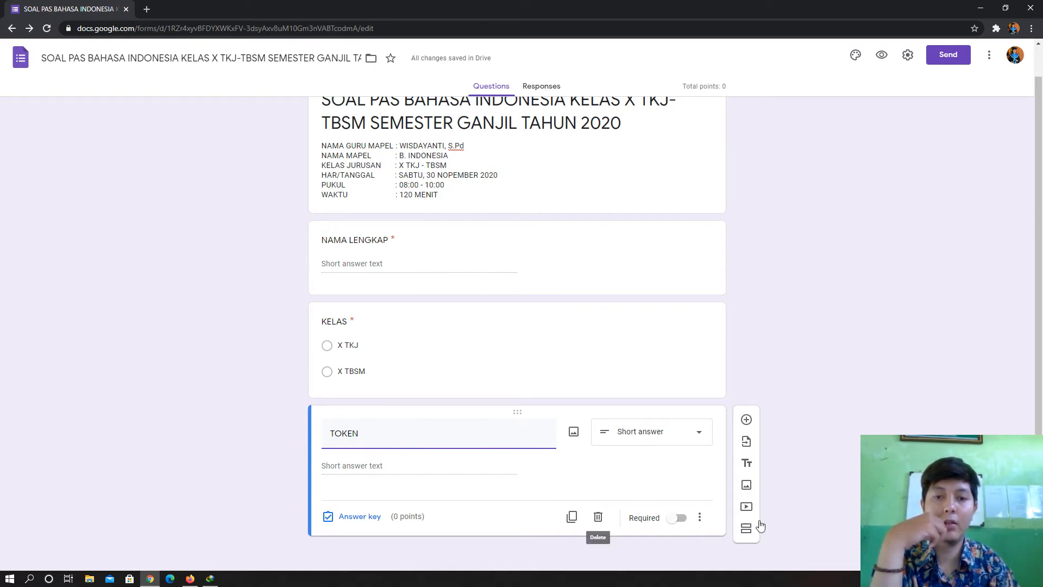
{"action": "left_click", "coordinate": [675, 519]}
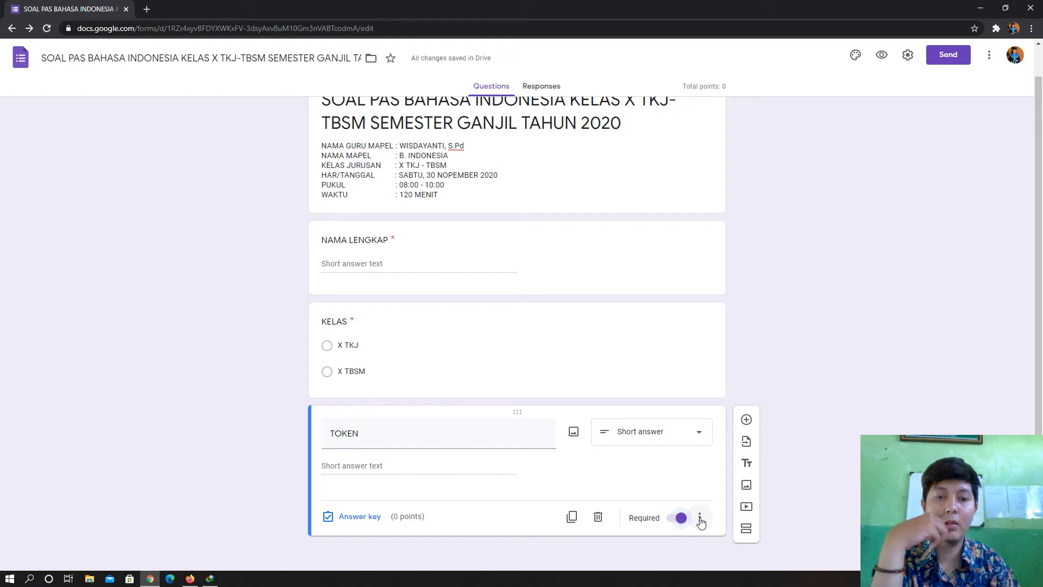
- Validate TOKEN as text that contains the exam token, with error message 'MAAF TOKEN SALAH'
{"action": "left_click", "coordinate": [700, 519]}
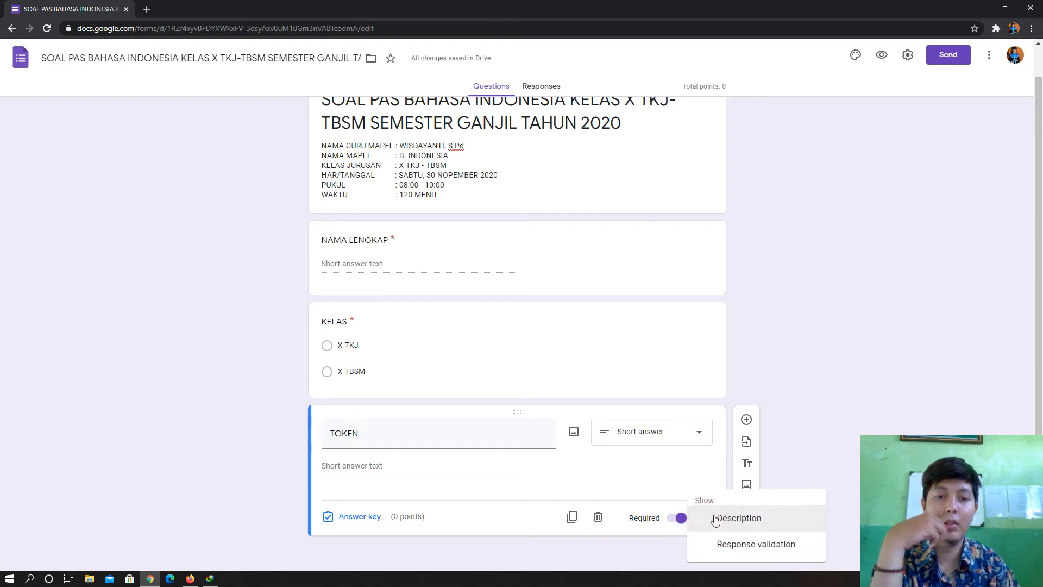
{"action": "left_click", "coordinate": [750, 552]}
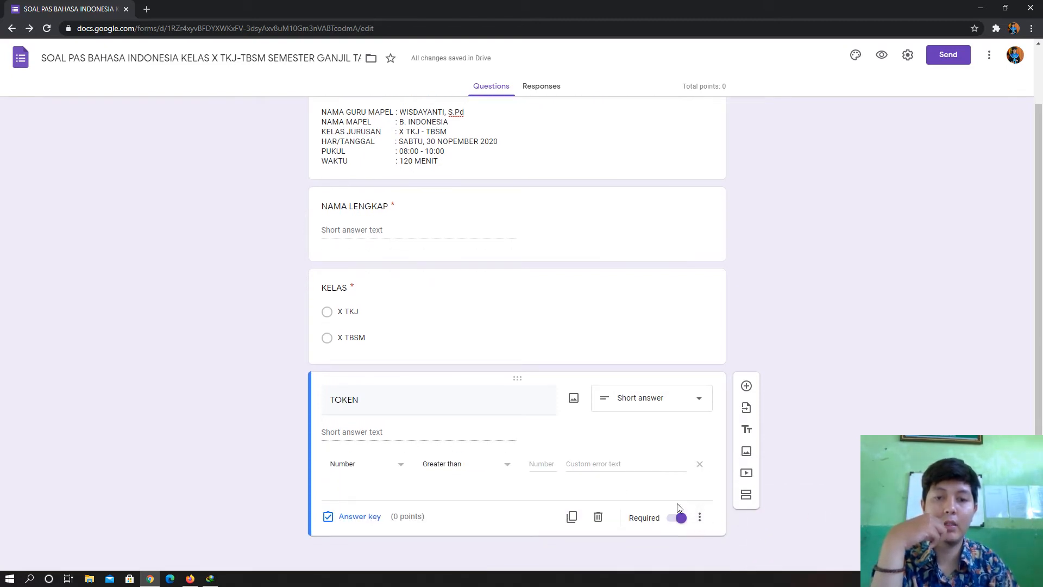
{"action": "left_click", "coordinate": [392, 466]}
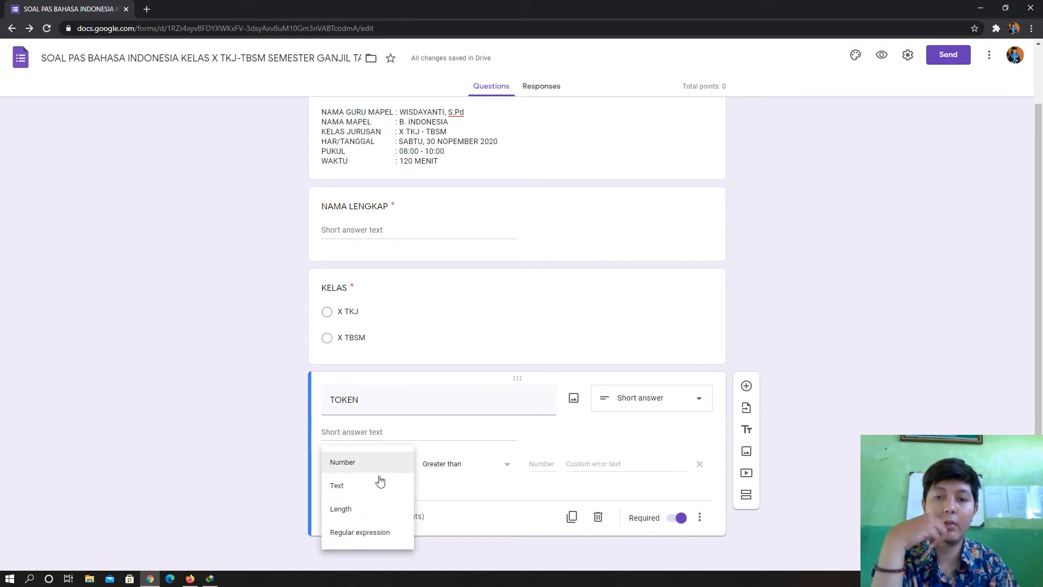
{"action": "left_click", "coordinate": [358, 493]}
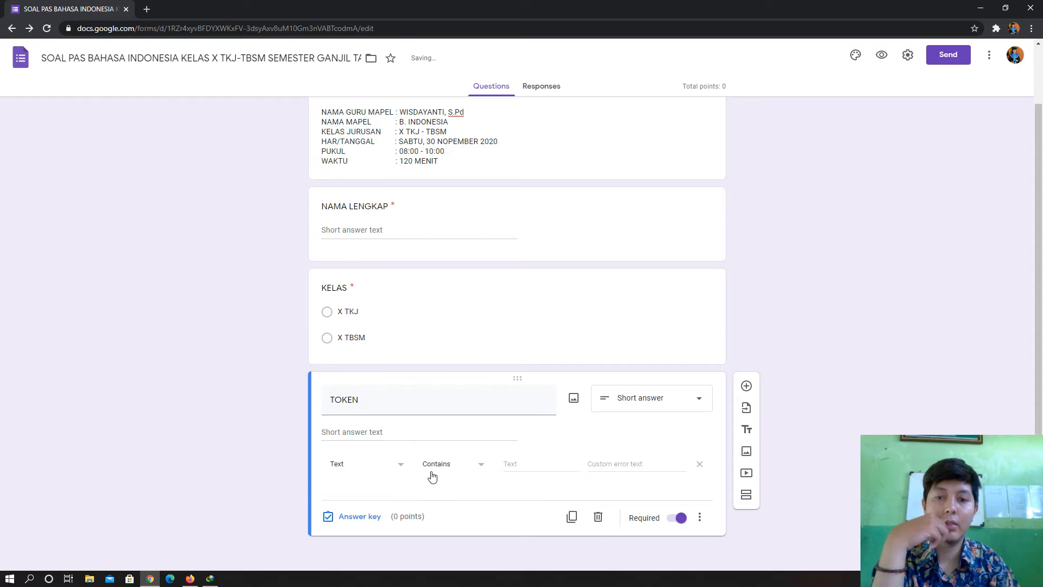
{"action": "left_click", "coordinate": [535, 465]}
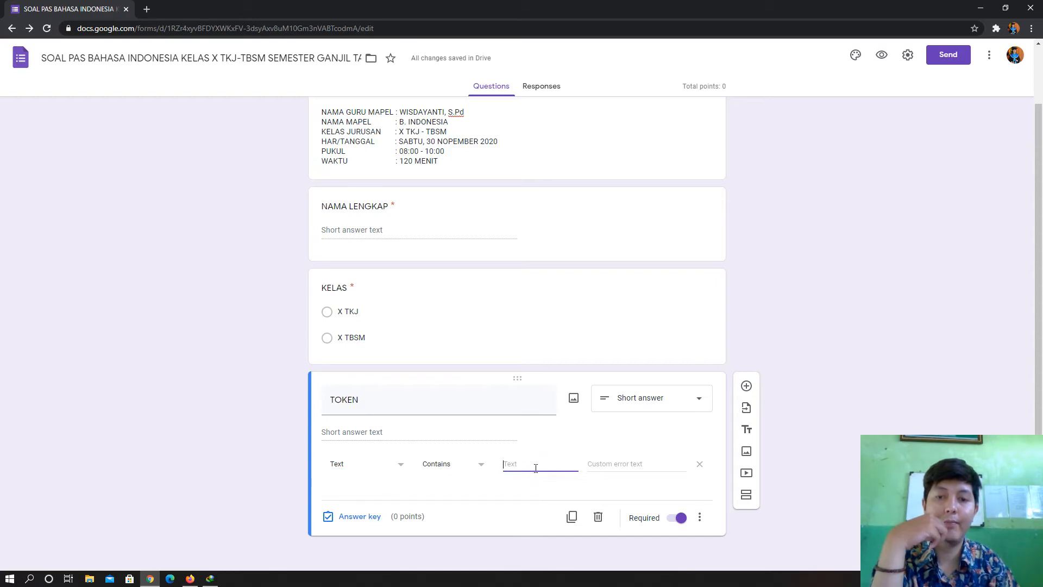
{"action": "left_click", "coordinate": [473, 466]}
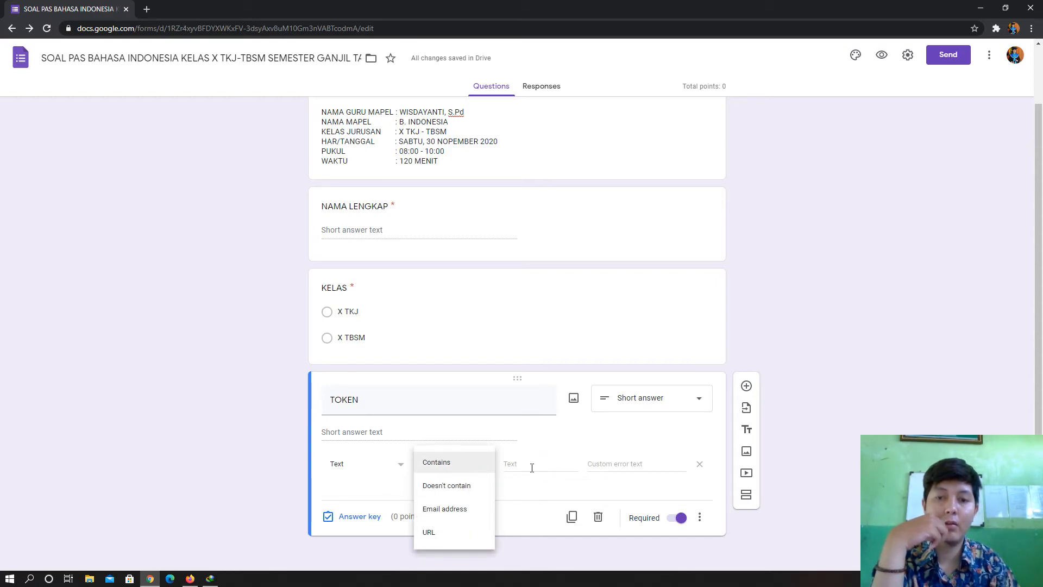
{"action": "left_click", "coordinate": [532, 468]}
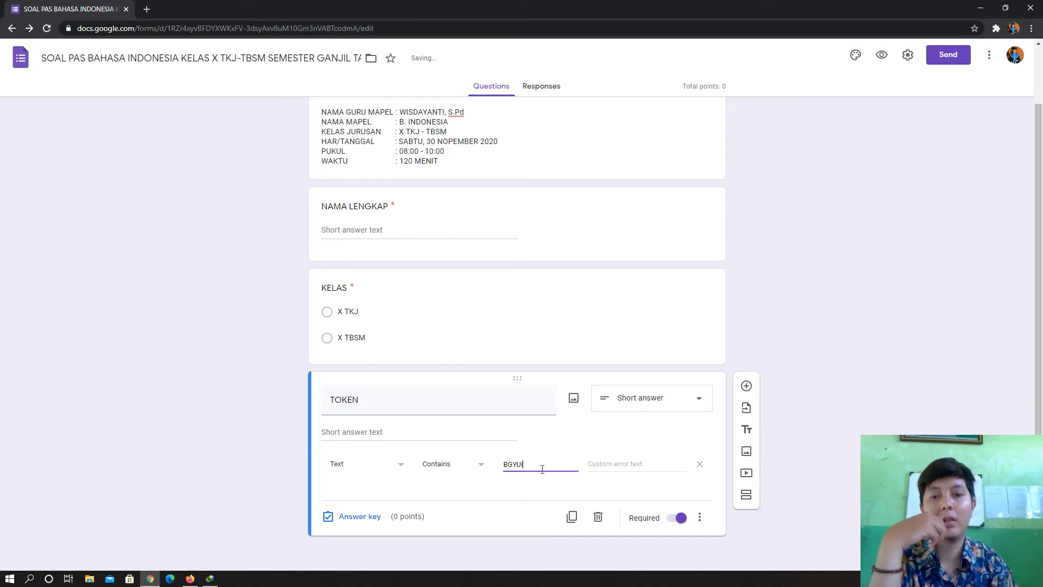
{"action": "left_click", "coordinate": [619, 463]}
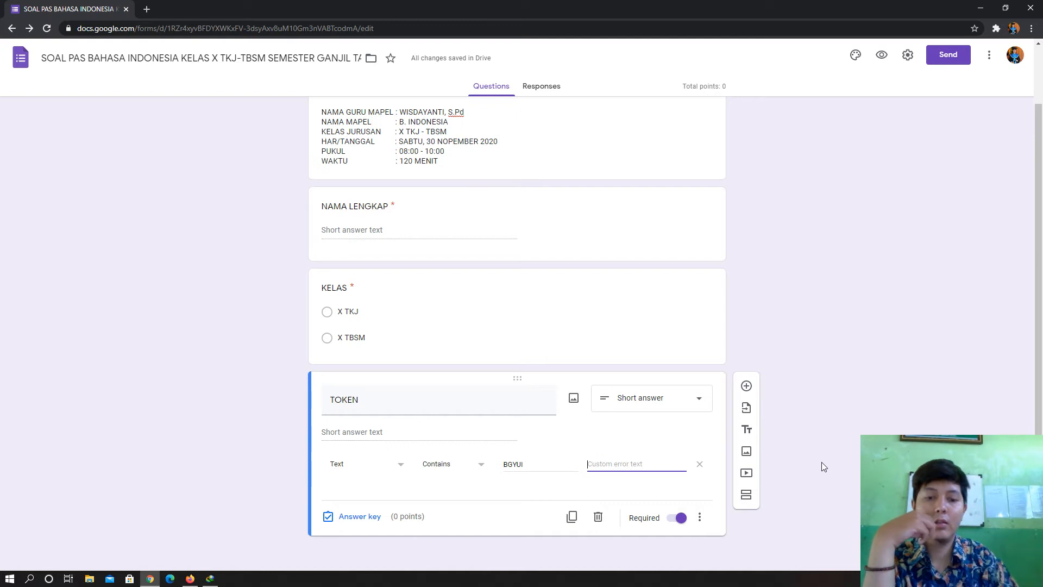
{"action": "type", "text": "MAAF TOKEN SALAH"}
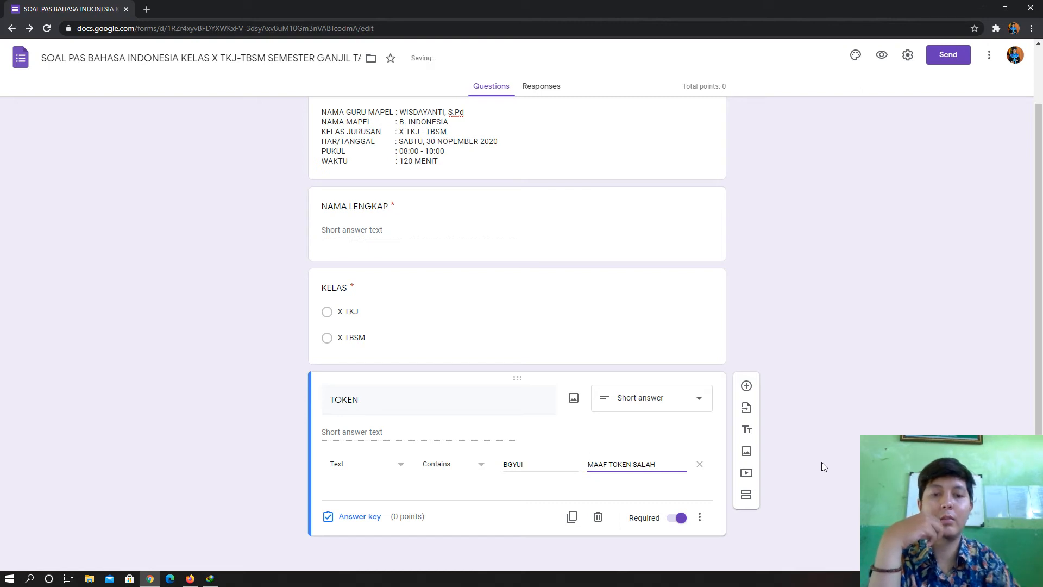
{"action": "left_click", "coordinate": [836, 373]}
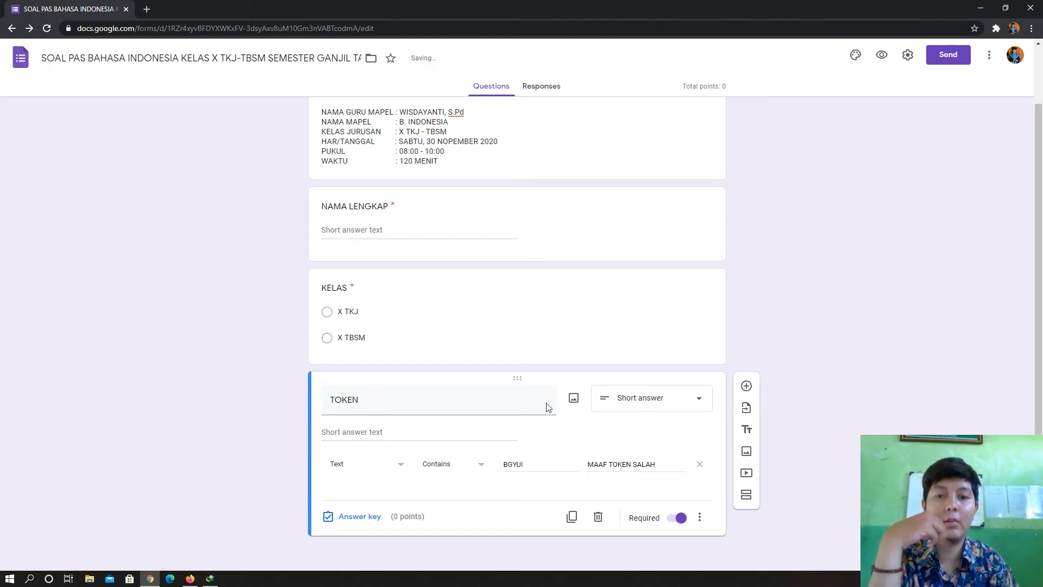
{"action": "scroll", "coordinate": [600, 295], "scroll_direction": "up", "scroll_amount": 2}
- Open the respondent preview in a new tab showing the KELAS, NAMA LENGKAP and TOKEN questions
{"action": "scroll", "coordinate": [596, 289], "scroll_direction": "down", "scroll_amount": 2}
{"action": "scroll", "coordinate": [612, 333], "scroll_direction": "up", "scroll_amount": 2}
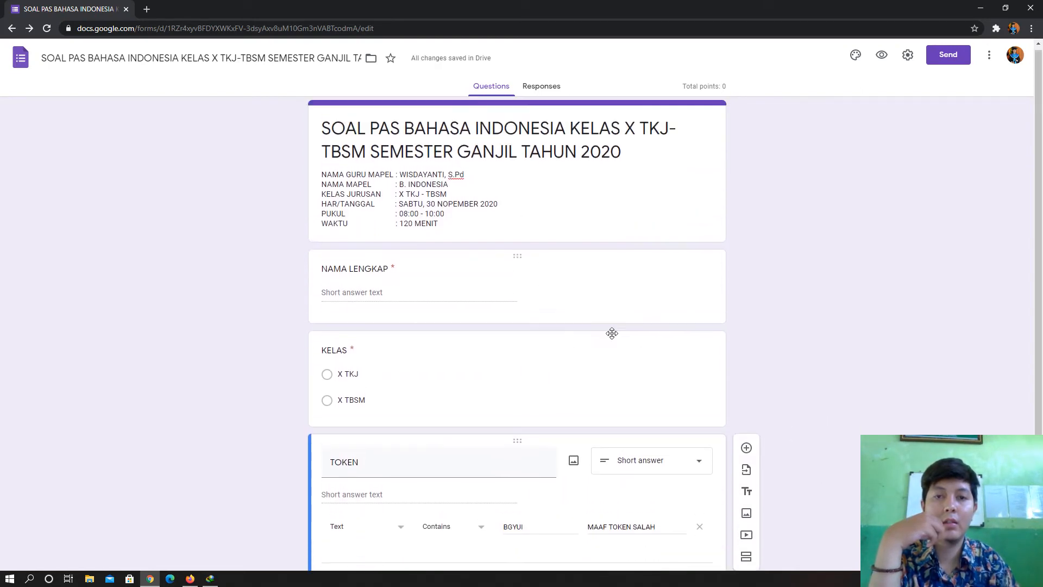
{"action": "scroll", "coordinate": [620, 331], "scroll_direction": "down", "scroll_amount": 1}
{"action": "scroll", "coordinate": [533, 259], "scroll_direction": "up", "scroll_amount": 1}
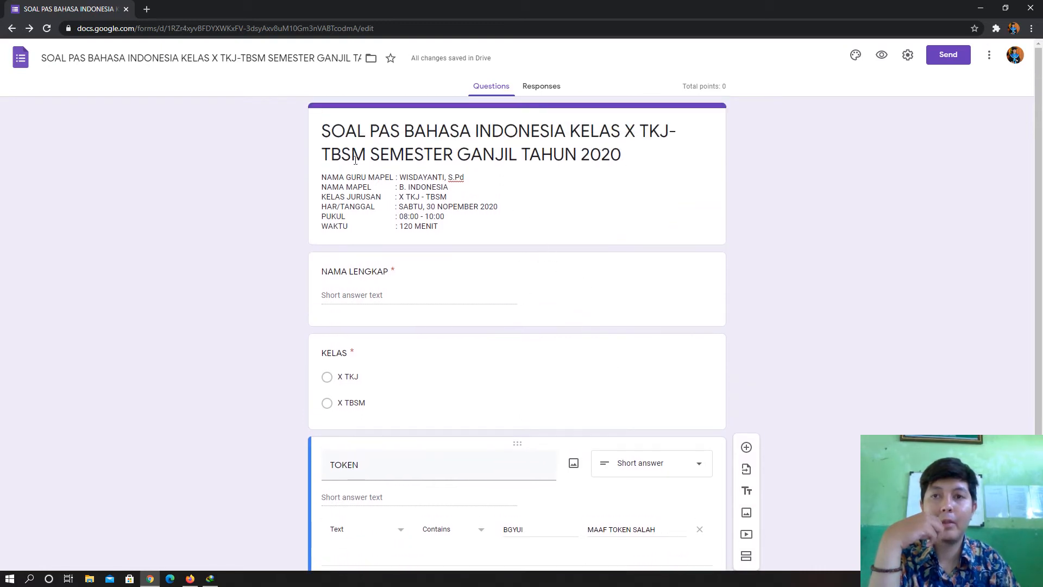
{"action": "scroll", "coordinate": [470, 326], "scroll_direction": "down", "scroll_amount": 1}
{"action": "scroll", "coordinate": [462, 305], "scroll_direction": "up", "scroll_amount": 1}
{"action": "scroll", "coordinate": [463, 304], "scroll_direction": "down", "scroll_amount": 1}
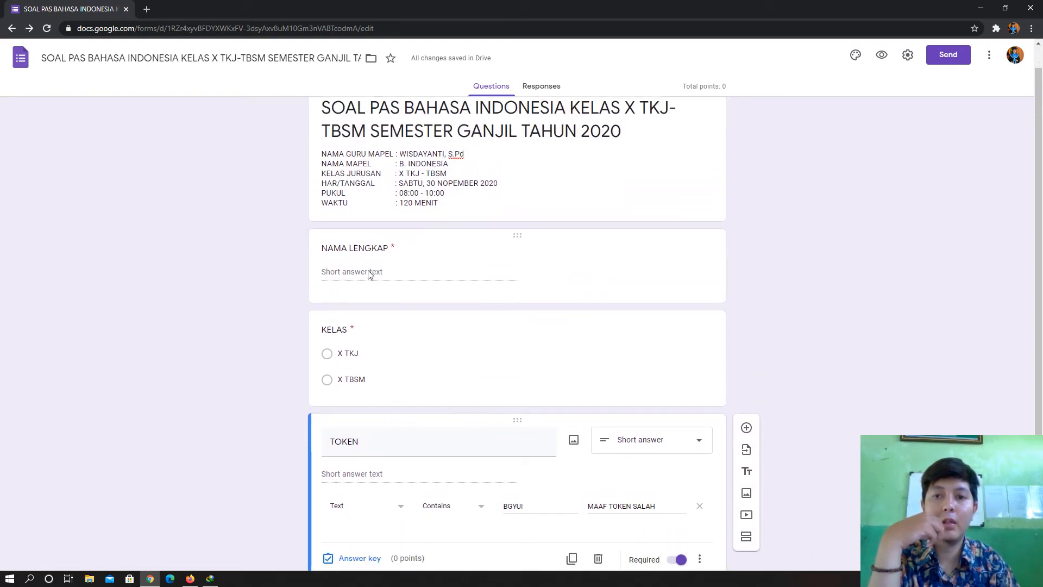
{"action": "scroll", "coordinate": [377, 298], "scroll_direction": "up", "scroll_amount": 1}
{"action": "scroll", "coordinate": [512, 296], "scroll_direction": "down", "scroll_amount": 1}
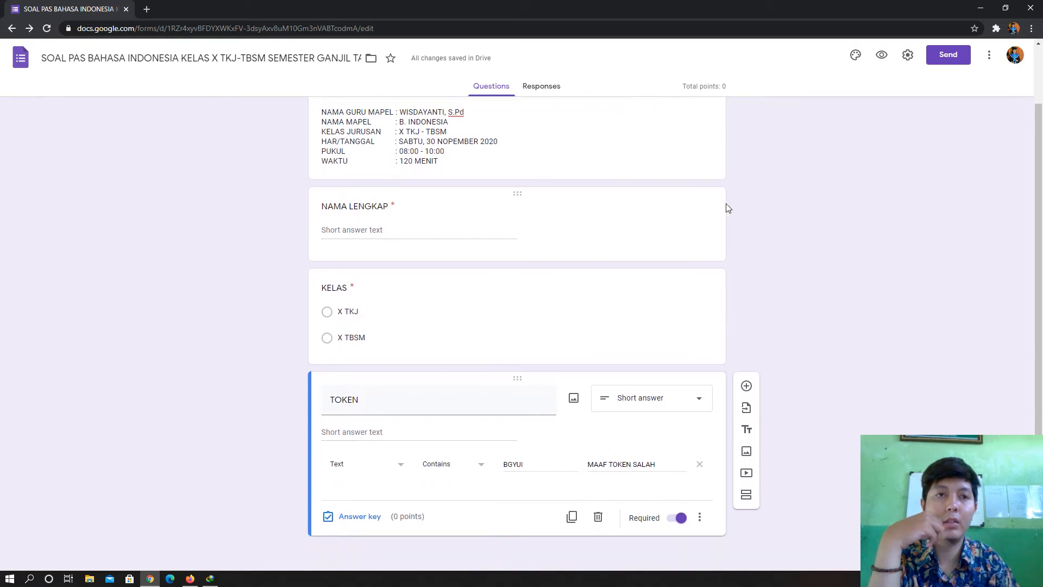
{"action": "left_click", "coordinate": [882, 57]}
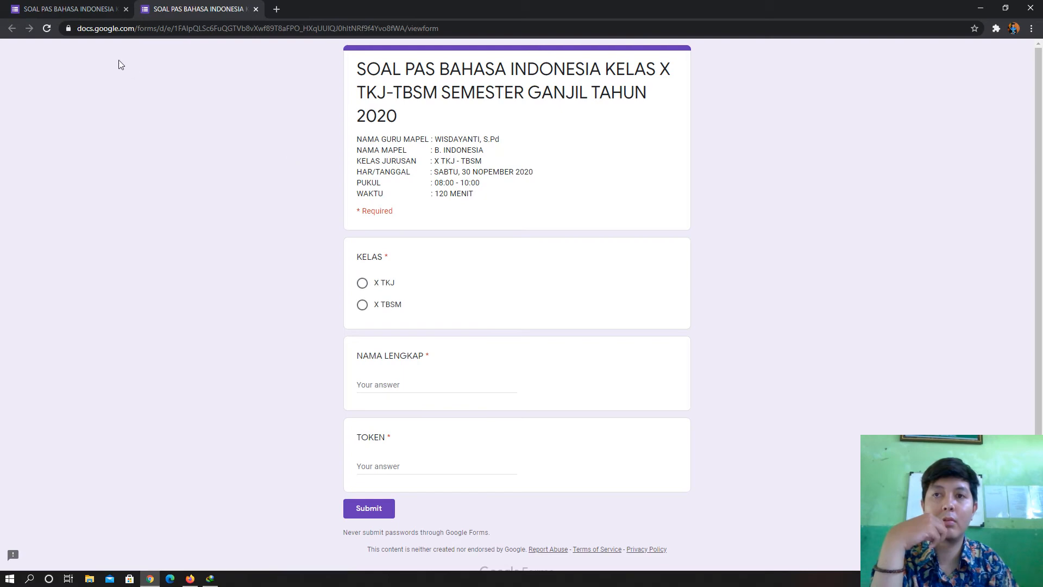
{"action": "left_click", "coordinate": [74, 11]}
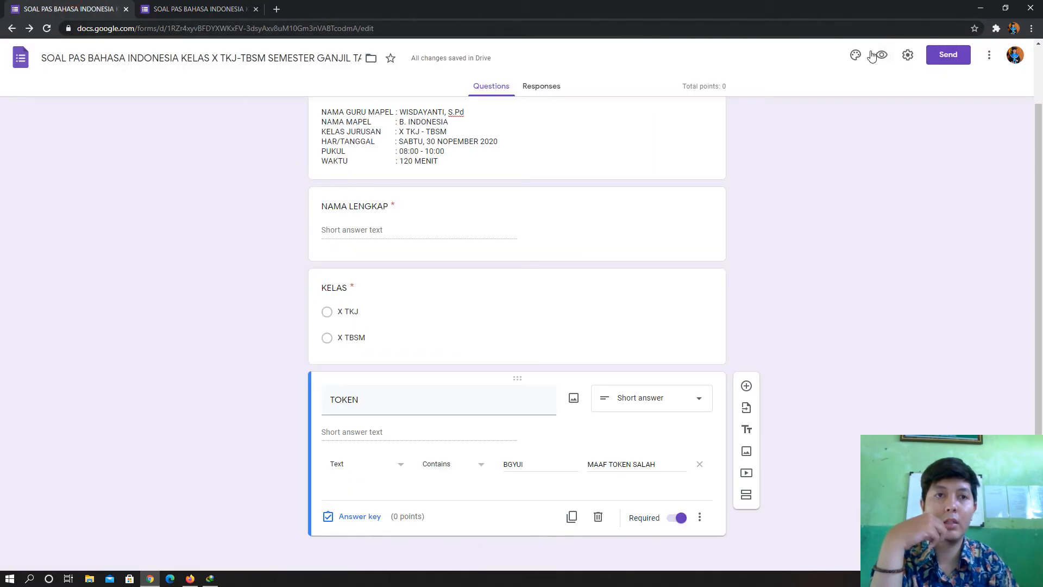
{"action": "left_click", "coordinate": [218, 8]}
{"action": "scroll", "coordinate": [620, 391], "scroll_direction": "down", "scroll_amount": 1}
{"action": "scroll", "coordinate": [456, 305], "scroll_direction": "up", "scroll_amount": 1}
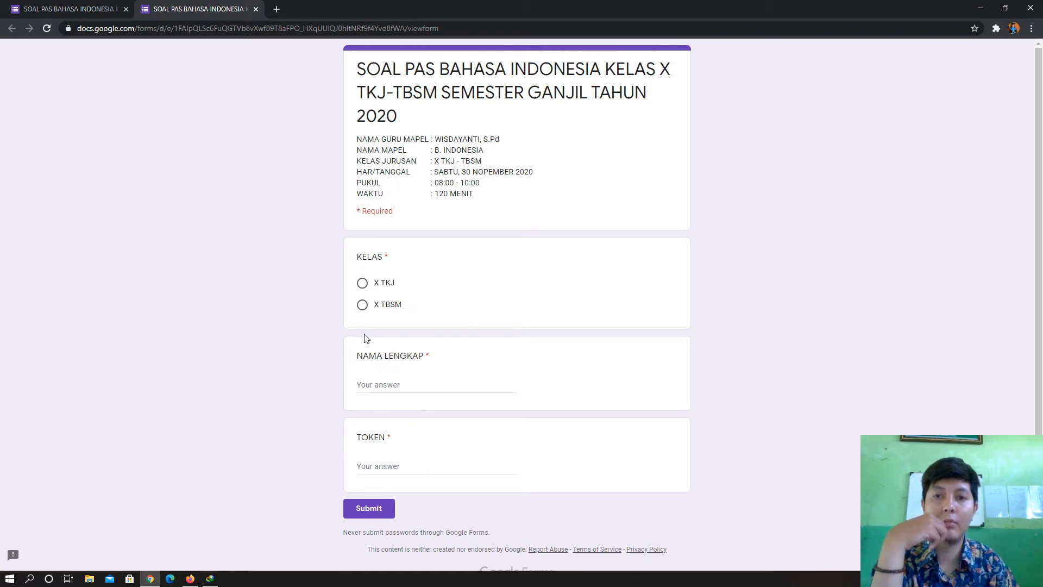
{"action": "key", "text": "ctrl+Tab"}
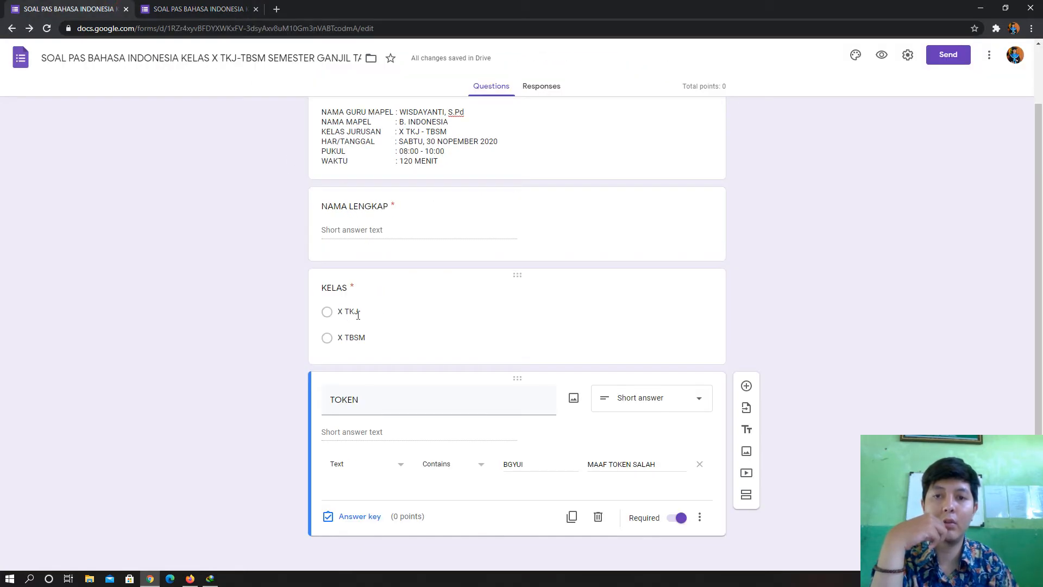
{"action": "left_click", "coordinate": [183, 5]}
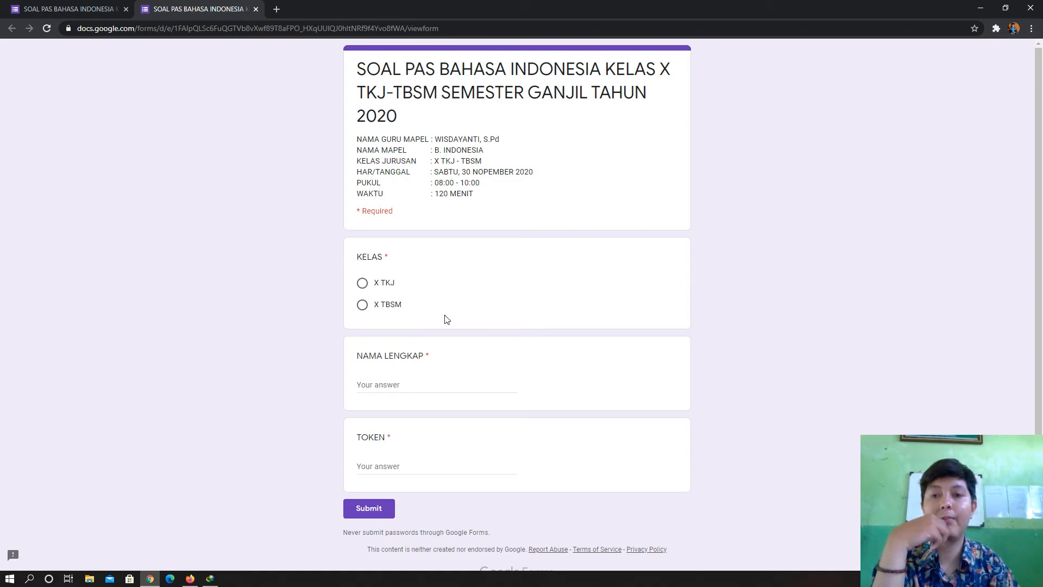
- Fill the preview with class X TKJ, a student's name and a wrong token, triggering 'MAAF TOKEN SALAH'
{"action": "left_click", "coordinate": [362, 283]}
{"action": "left_click", "coordinate": [396, 384]}
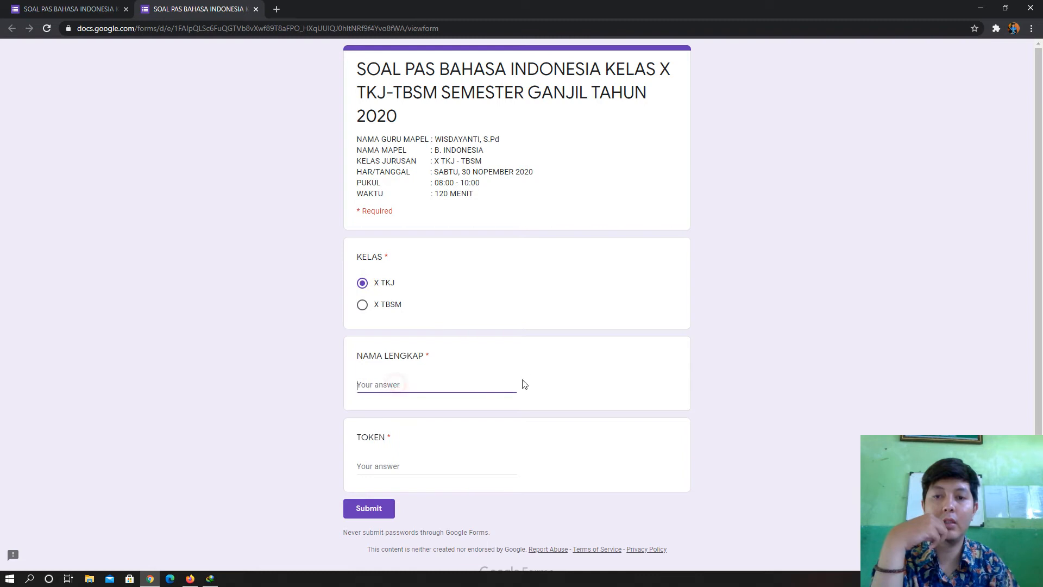
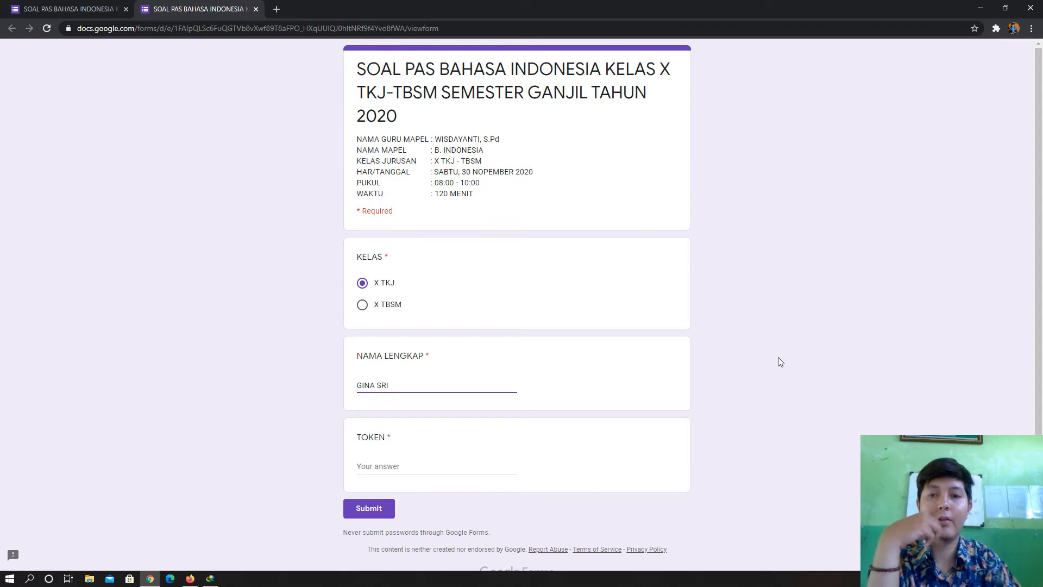
{"action": "left_click", "coordinate": [851, 359]}
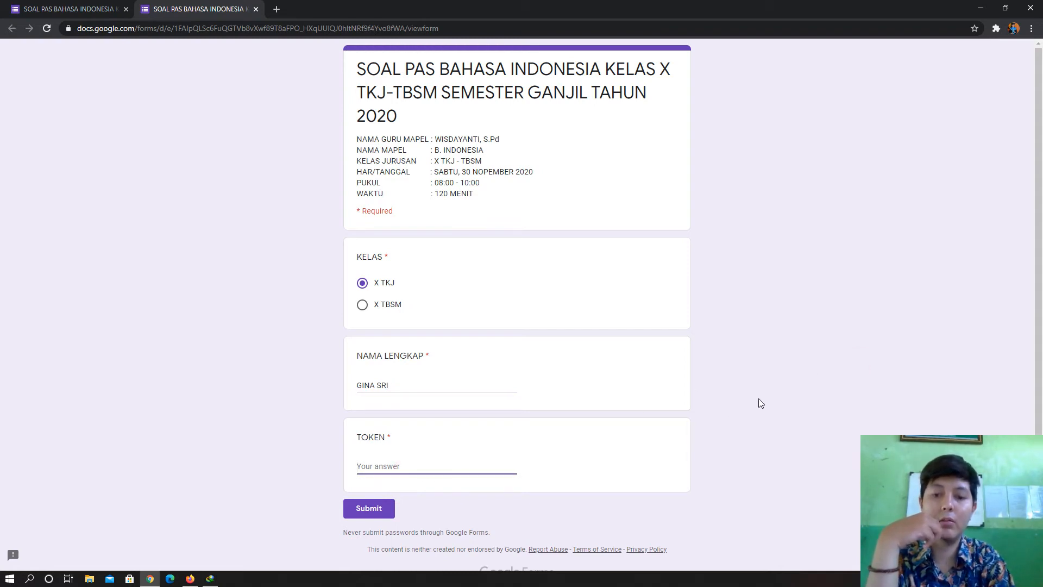
{"action": "type", "text": "RTEGH"}
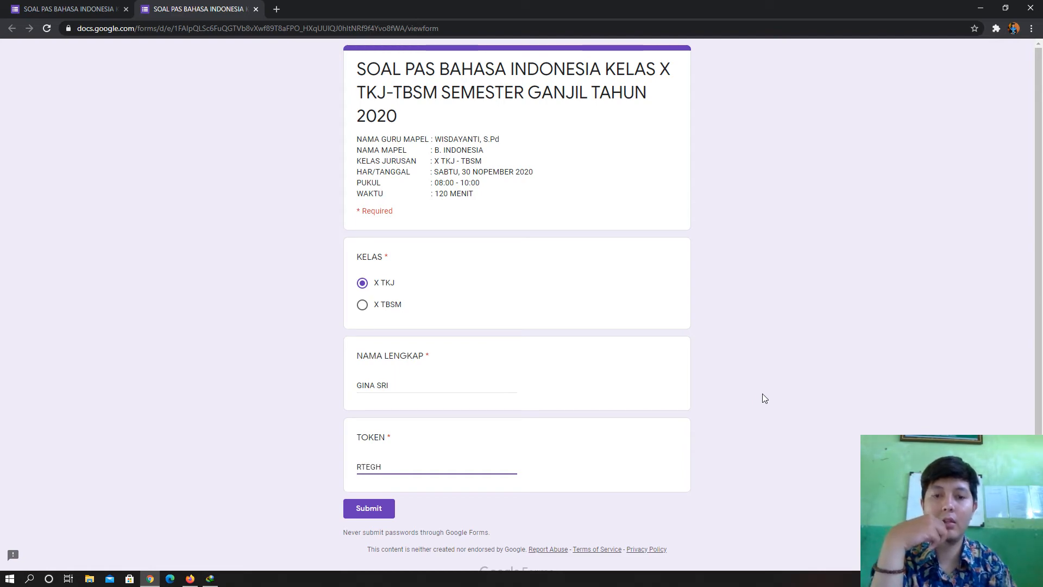
{"action": "left_click", "coordinate": [762, 393]}
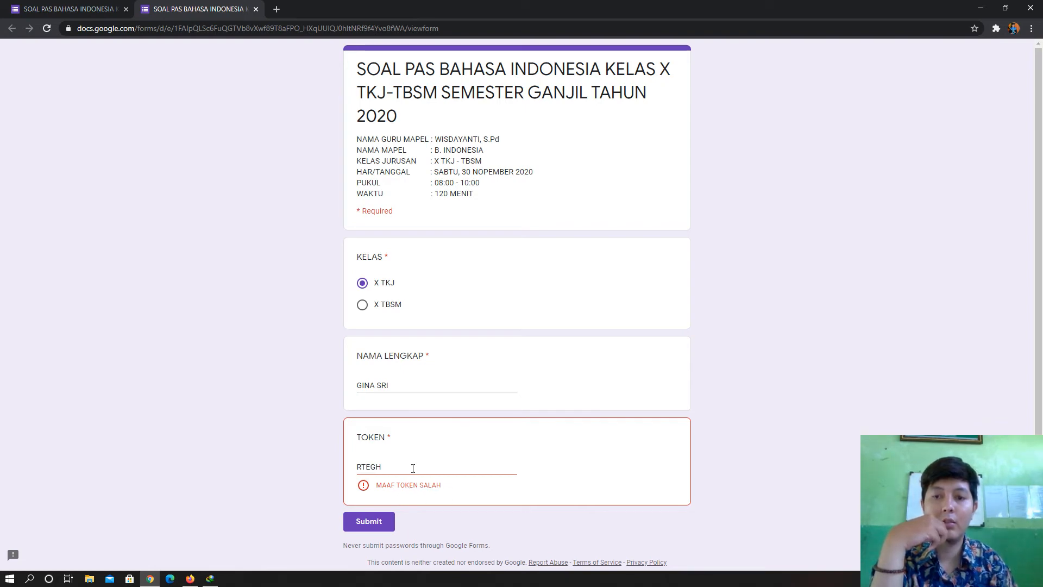
{"action": "left_click", "coordinate": [68, 9]}
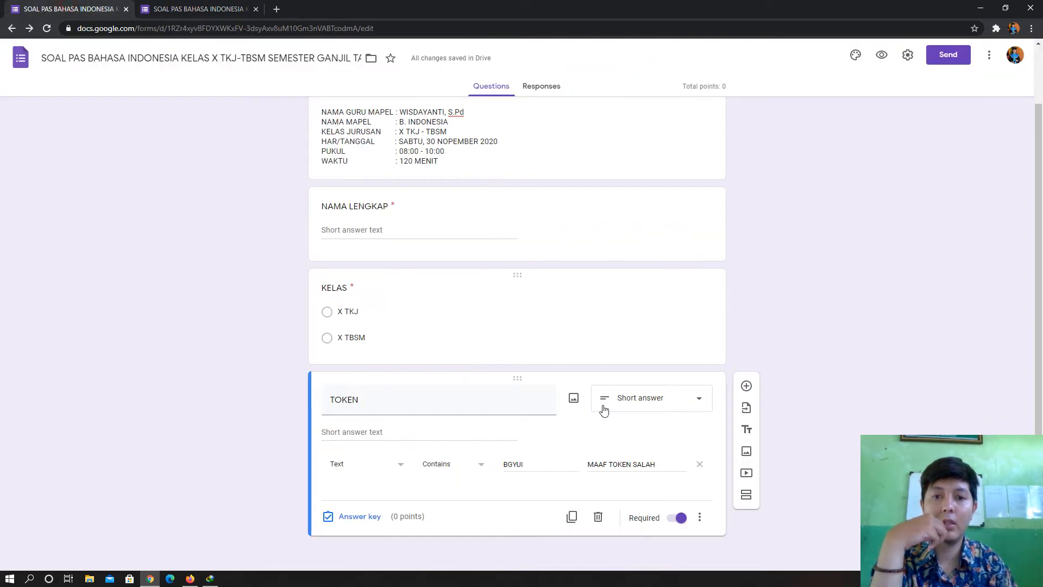
- Replace the wrong token in the preview with the correct exam token, clearing the error
{"action": "left_click", "coordinate": [242, 8]}
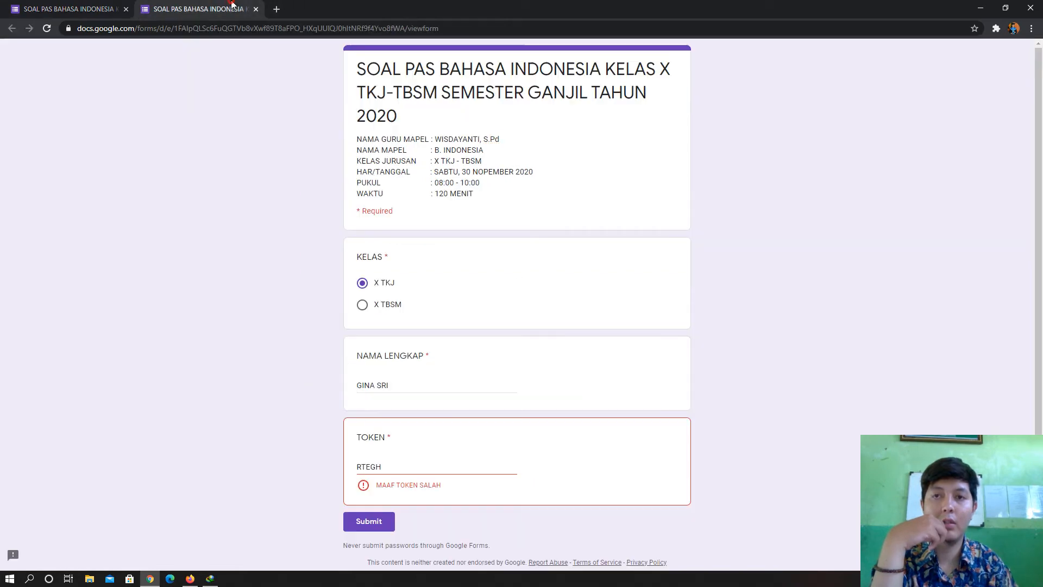
{"action": "left_click_drag", "start_coordinate": [407, 468], "coordinate": [333, 468]}
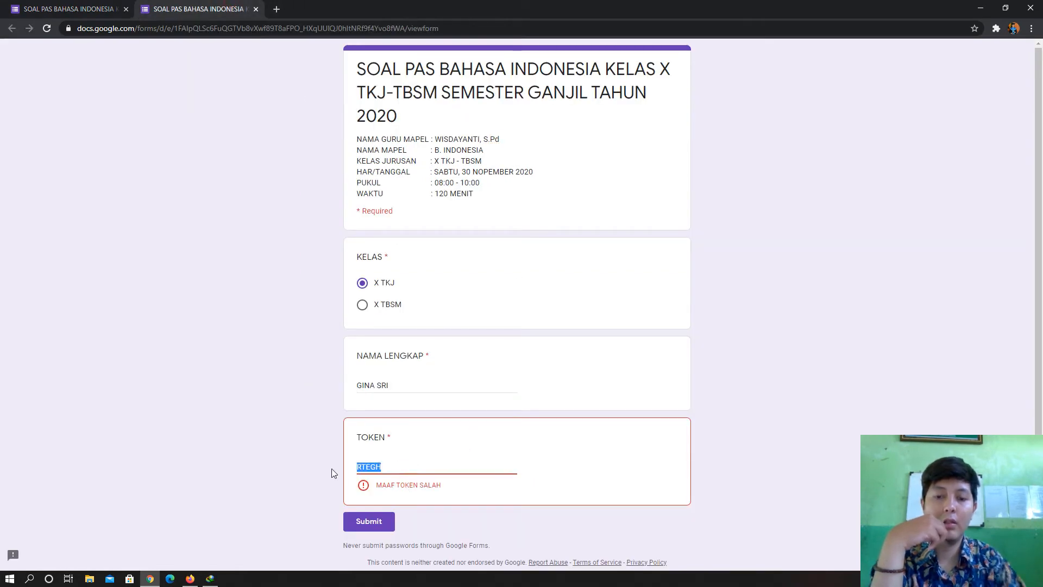
{"action": "type", "text": "BGYUI"}
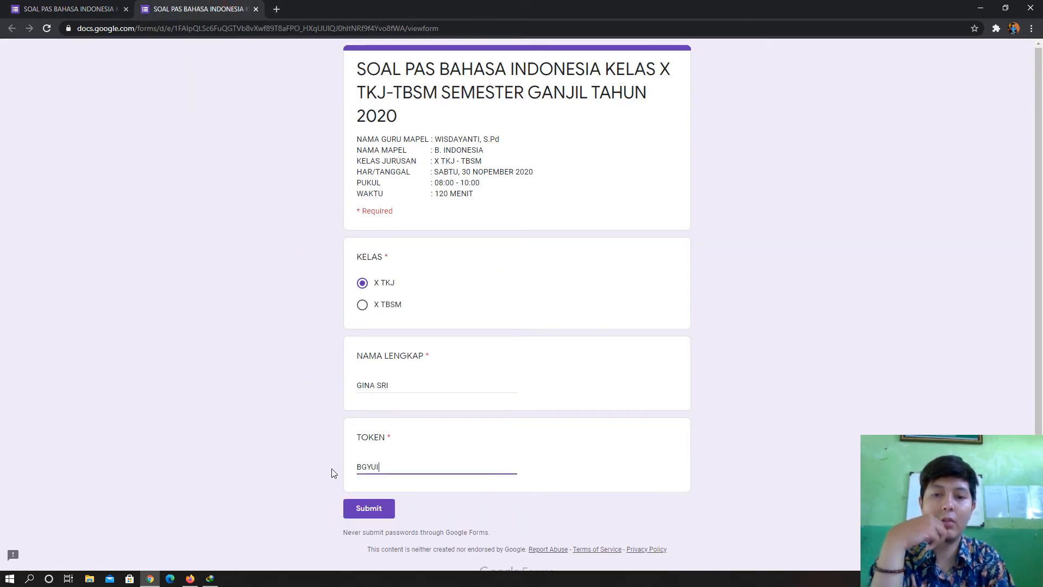
{"action": "left_click", "coordinate": [792, 424]}
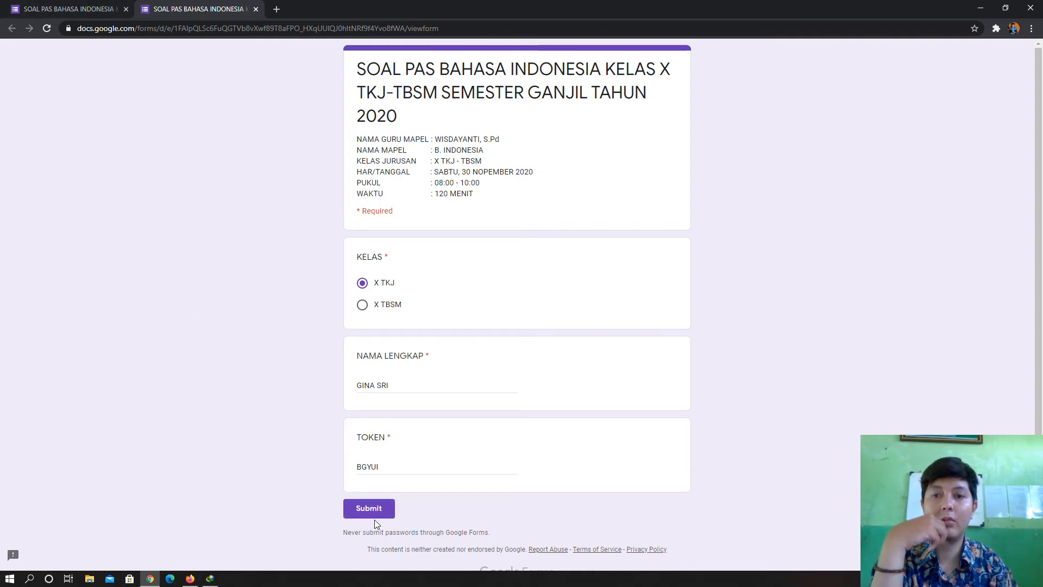
- Close the filled-in preview tab, bringing up the 'Leave site?' prompt
{"action": "left_click", "coordinate": [99, 11]}
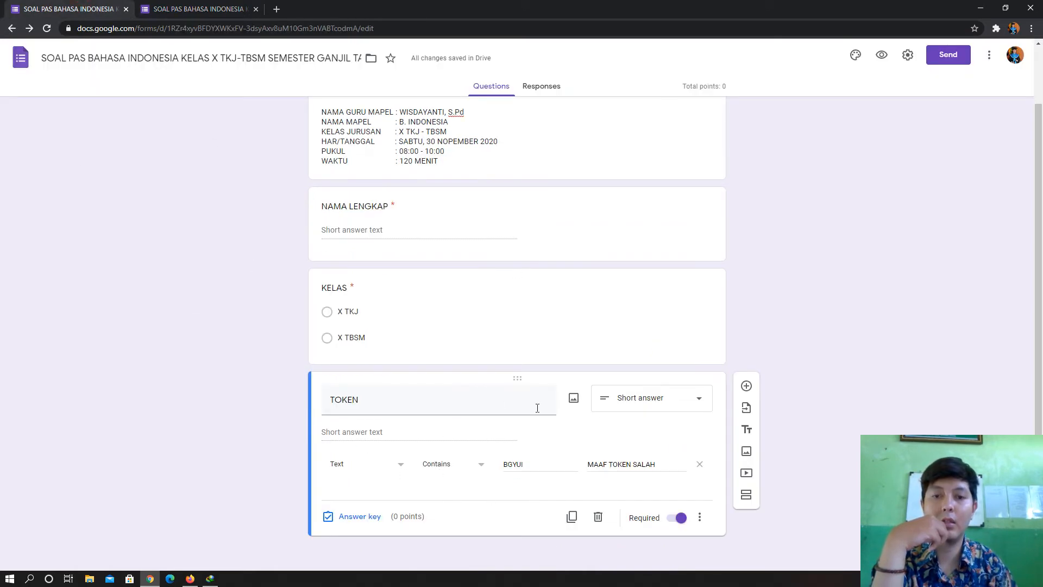
{"action": "scroll", "coordinate": [694, 433], "scroll_direction": "up", "scroll_amount": 2}
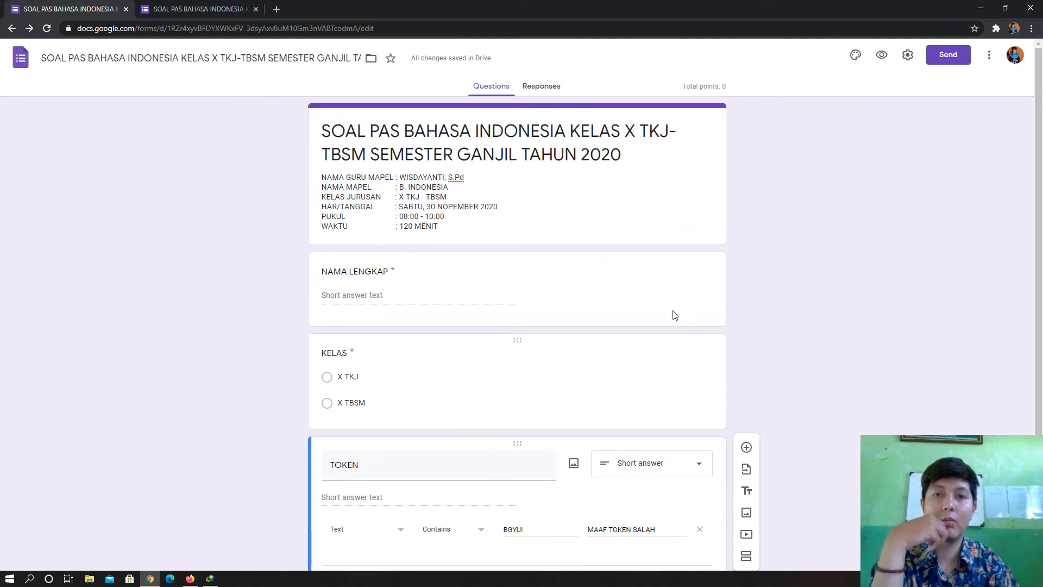
{"action": "scroll", "coordinate": [665, 293], "scroll_direction": "down", "scroll_amount": 2}
{"action": "left_click", "coordinate": [202, 7]}
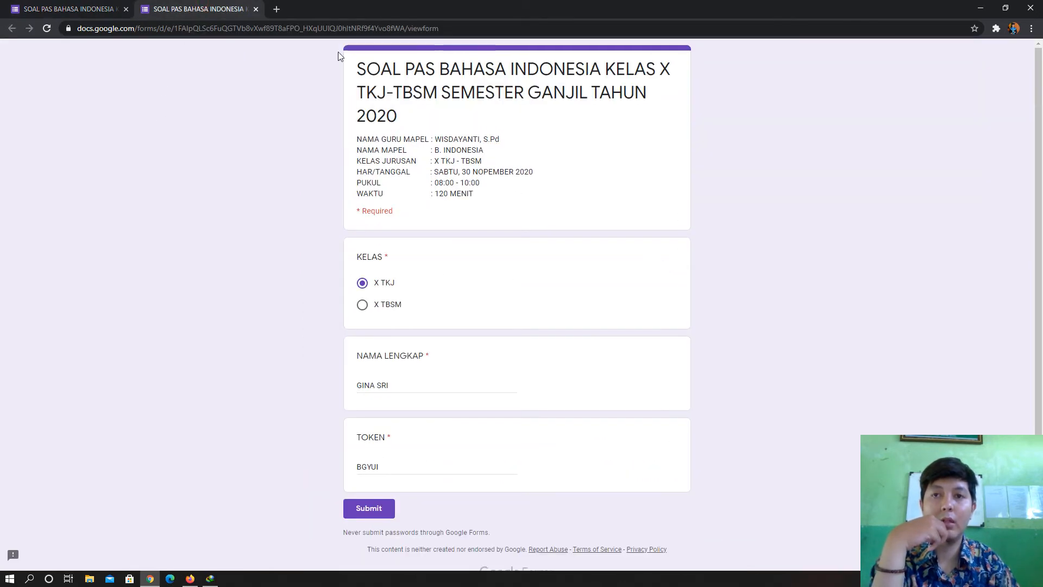
{"action": "left_click", "coordinate": [256, 10]}
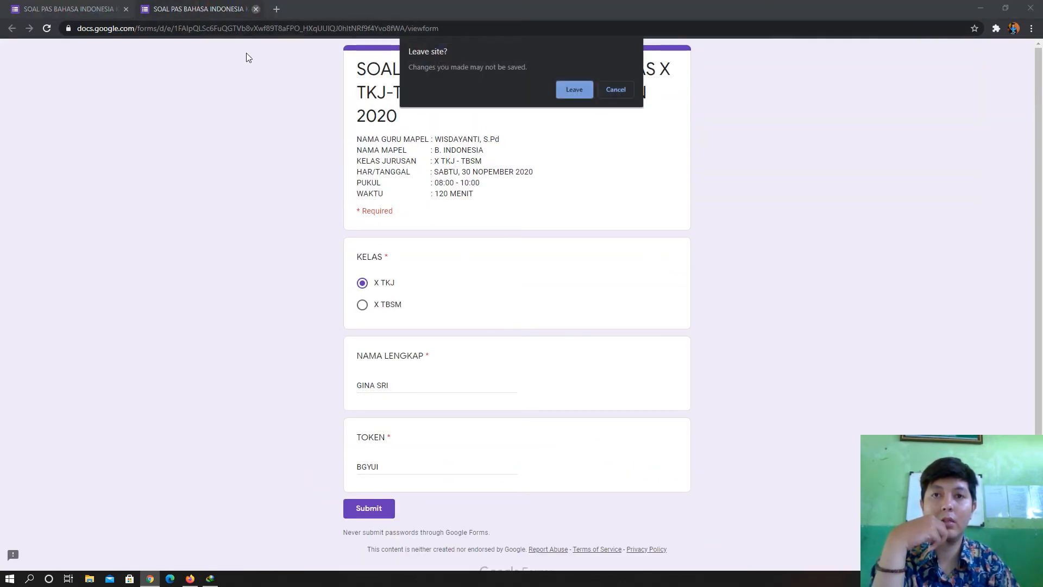
- Leave the preview page and select the TOKEN question's title back in the editor
{"action": "left_click", "coordinate": [585, 87]}
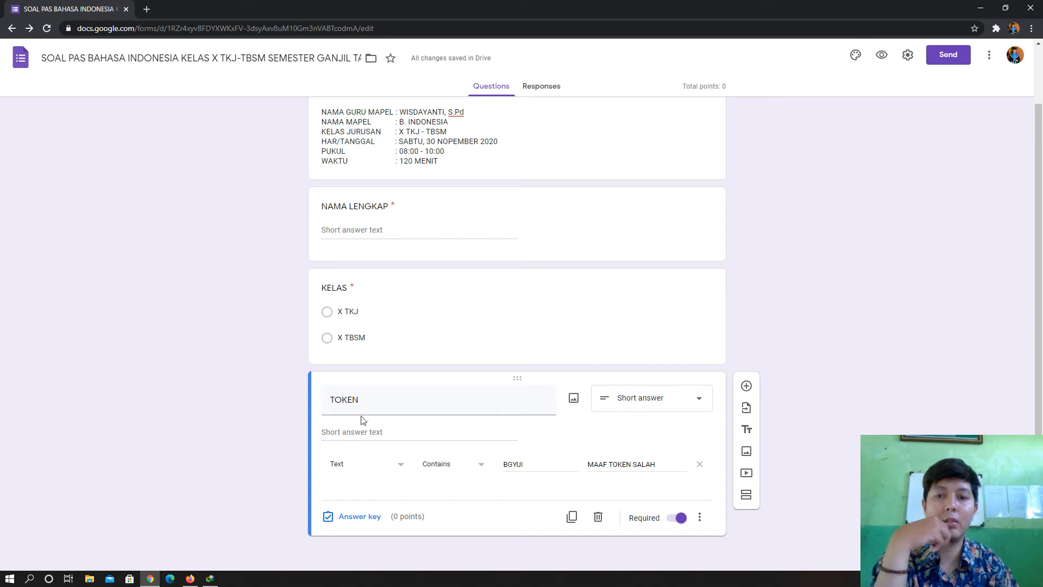
{"action": "scroll", "coordinate": [465, 319], "scroll_direction": "up", "scroll_amount": 1}
{"action": "scroll", "coordinate": [706, 337], "scroll_direction": "down", "scroll_amount": 1}
{"action": "scroll", "coordinate": [826, 326], "scroll_direction": "up", "scroll_amount": 1}
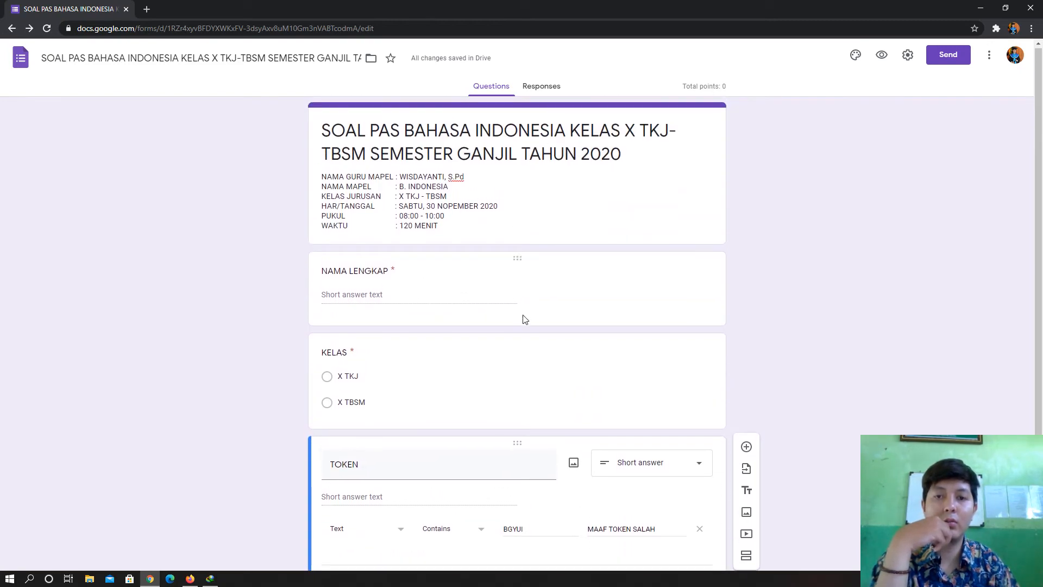
{"action": "scroll", "coordinate": [525, 319], "scroll_direction": "down", "scroll_amount": 1}
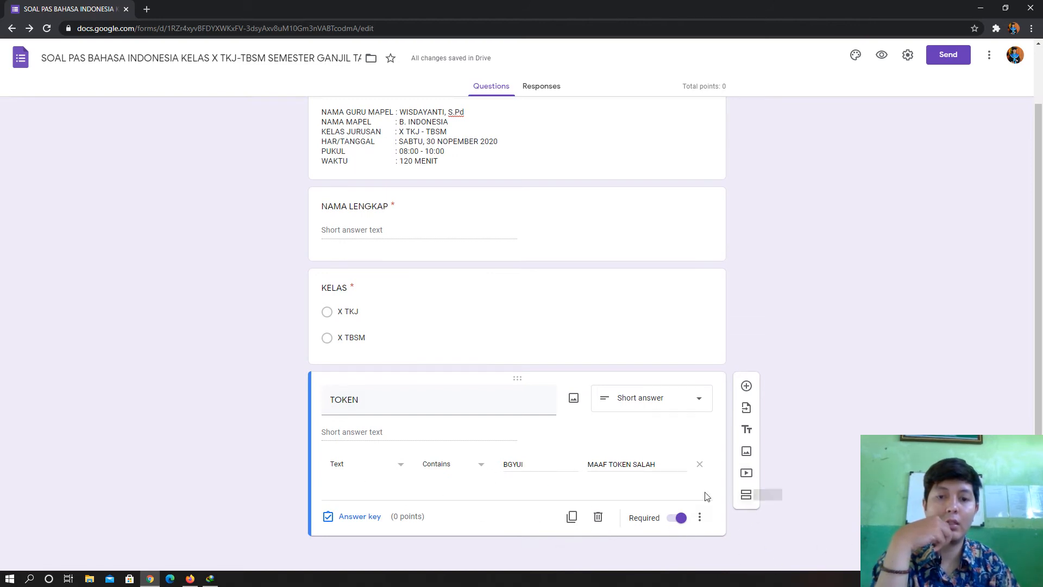
{"action": "double_click", "coordinate": [377, 401]}
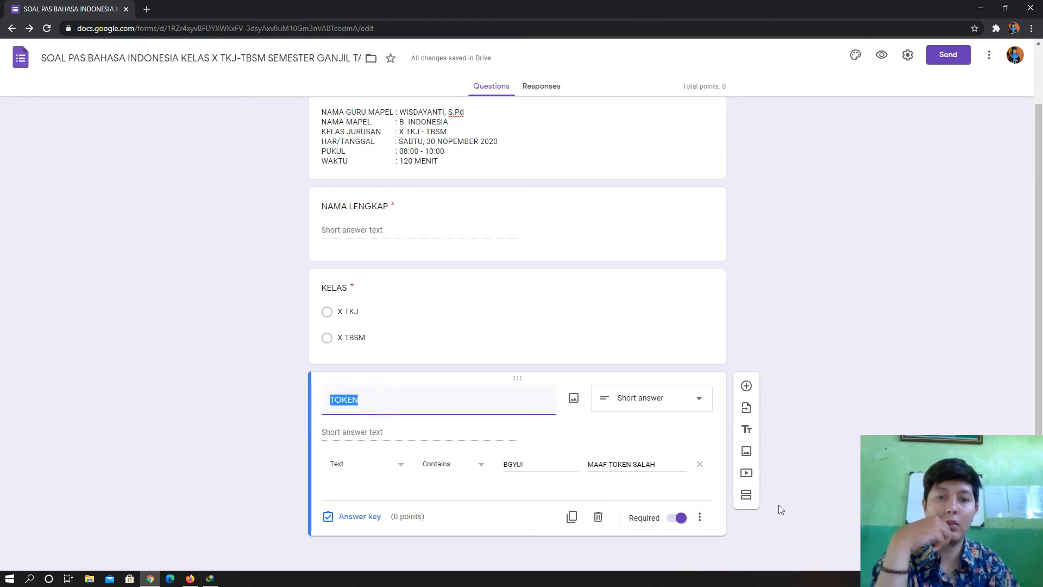
- Add a section titled 'JAWABLAH PERTANYAAN DI BAWAH INI DENGAN BENAR' with a blank question in it
{"action": "left_click", "coordinate": [746, 495]}
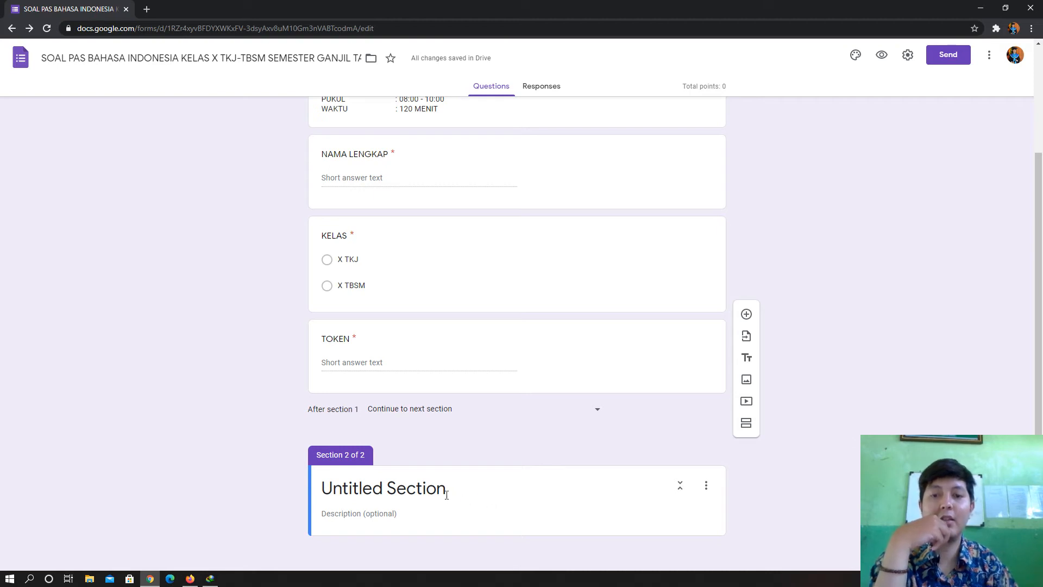
{"action": "left_click", "coordinate": [473, 490]}
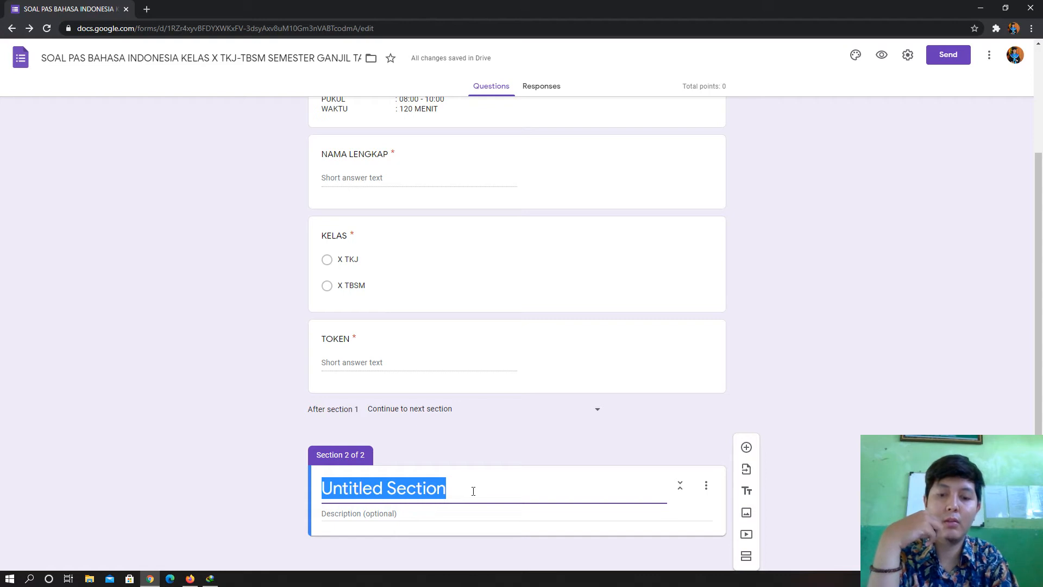
{"action": "type", "text": "JAWABL"}
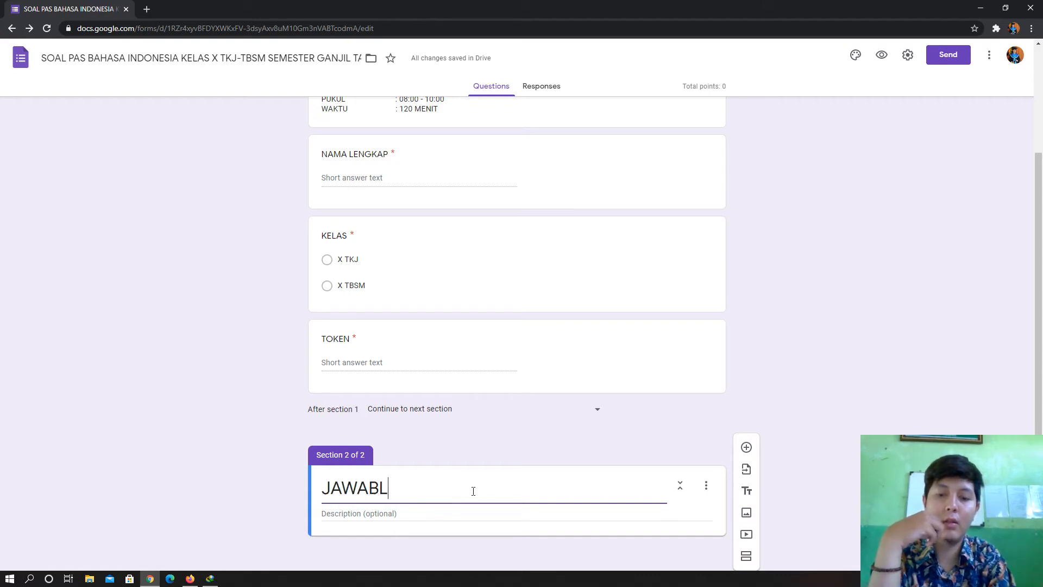
{"action": "type", "text": "AH PERT"}
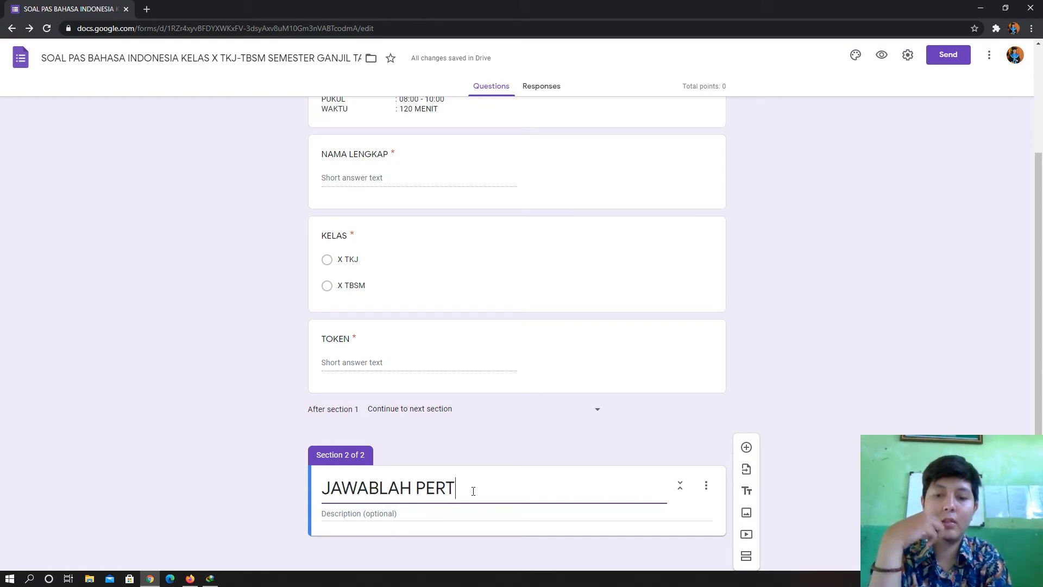
{"action": "type", "text": "ANYAAN D"}
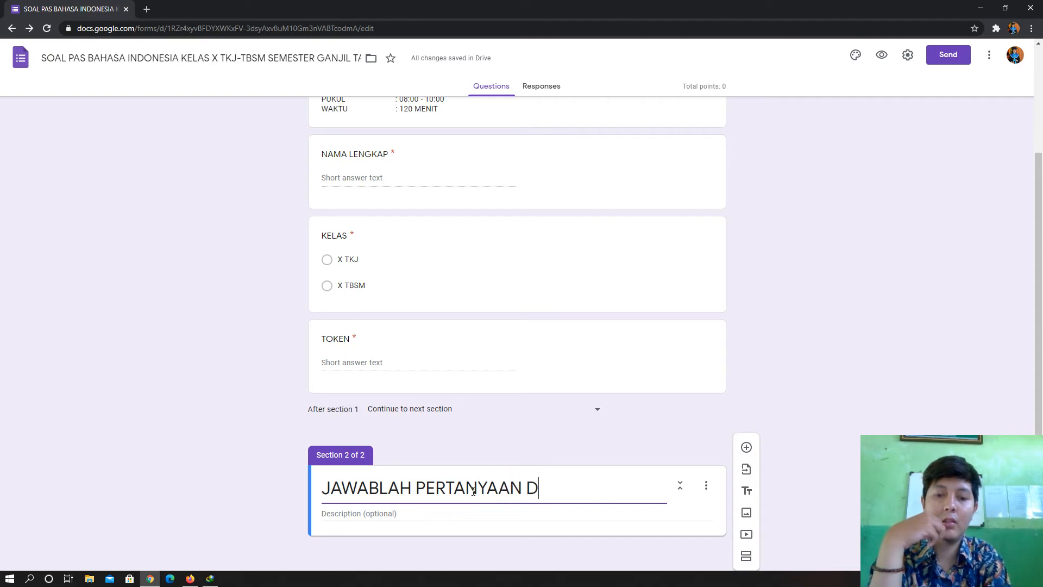
{"action": "type", "text": "I BAWAH I"}
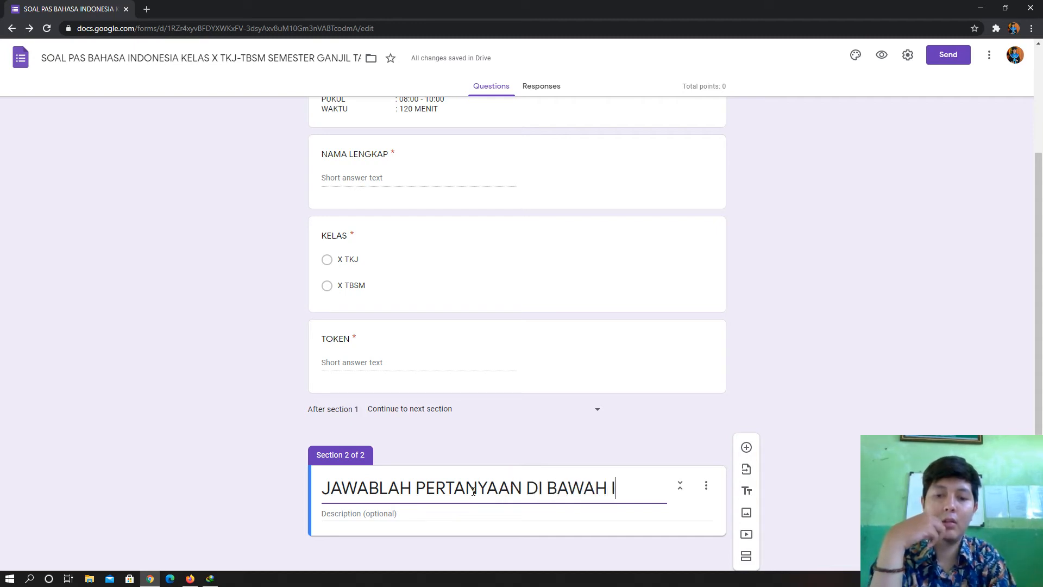
{"action": "type", "text": "NI DENGAN"}
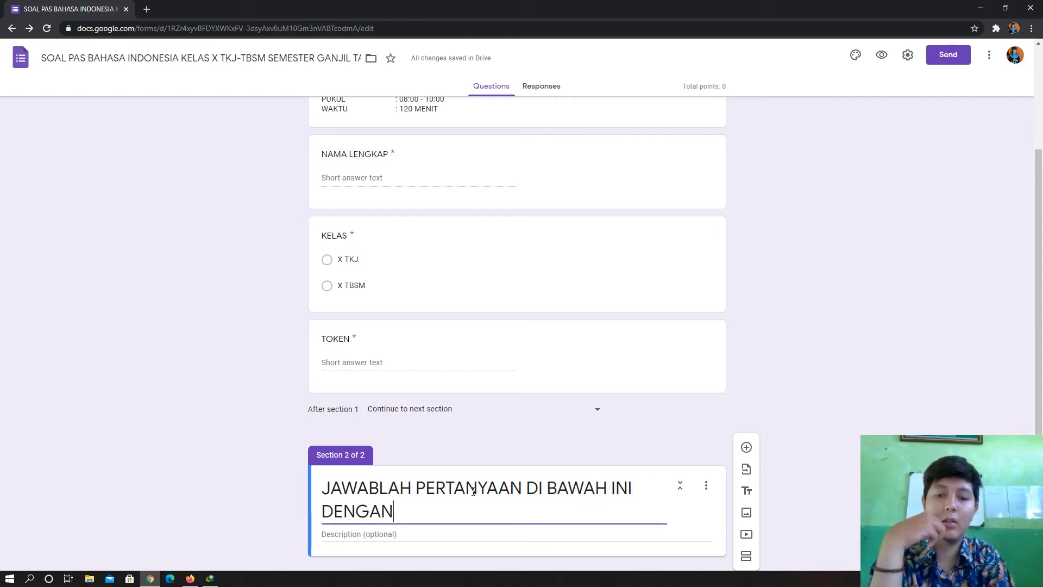
{"action": "type", "text": " BENAR"}
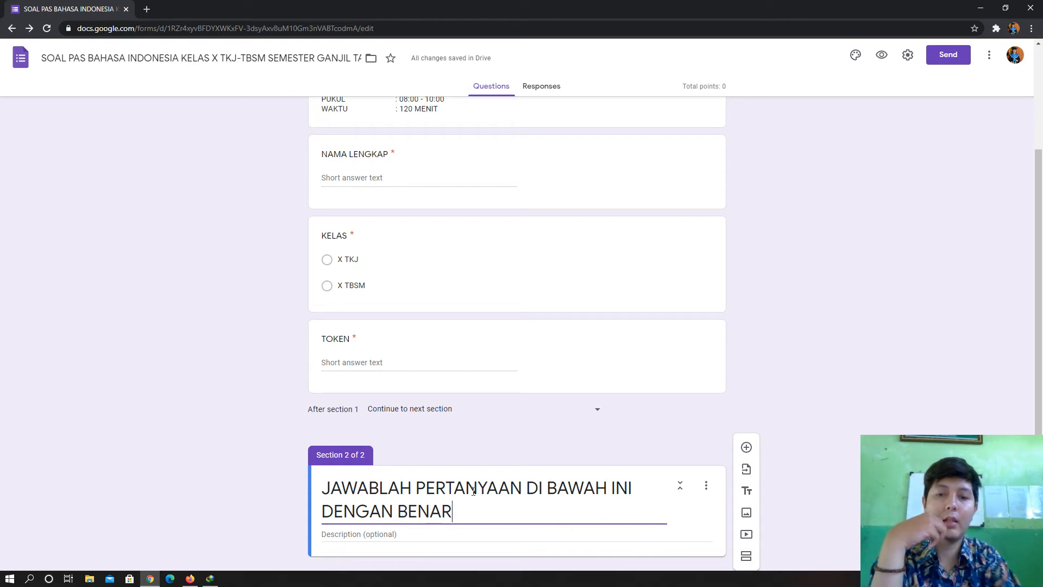
{"action": "left_click", "coordinate": [881, 422]}
{"action": "scroll", "coordinate": [869, 423], "scroll_direction": "down", "scroll_amount": 1}
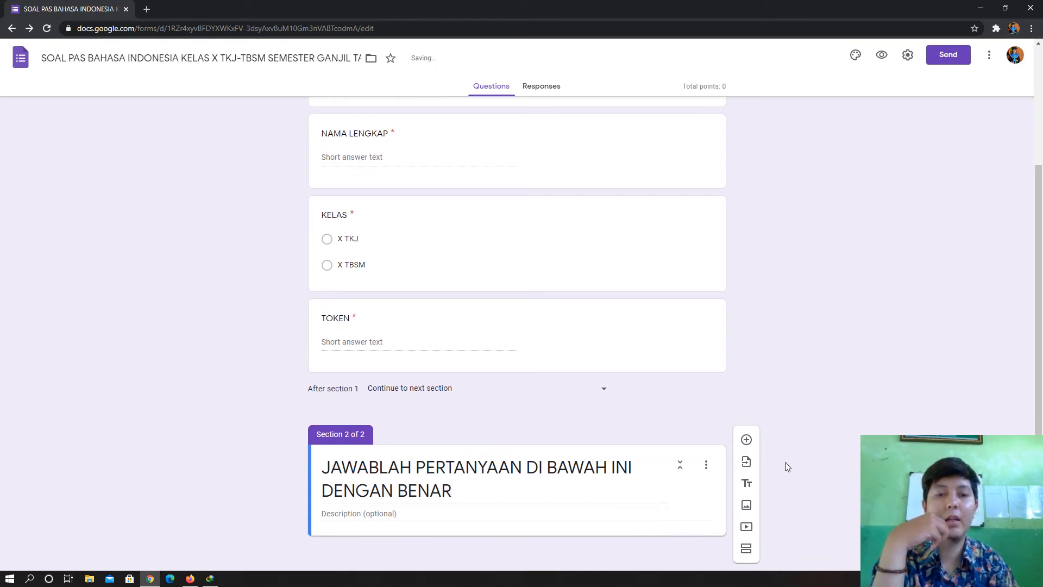
{"action": "left_click", "coordinate": [746, 440]}
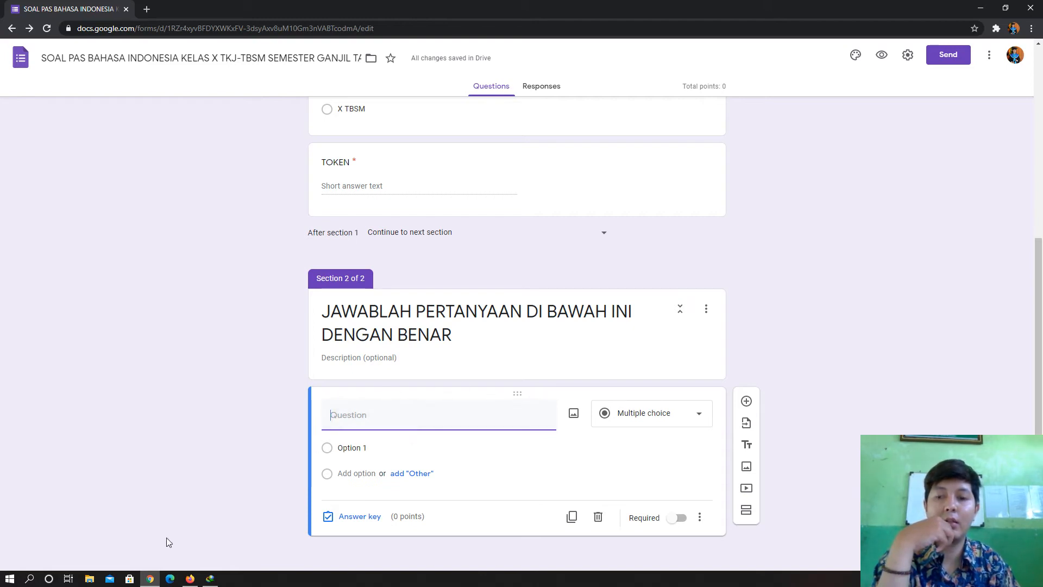
- In File Explorer, browse to DRIVE (D:) > DATA SEKOLAH > KURIKULUM 19-20
{"action": "left_click", "coordinate": [90, 579]}
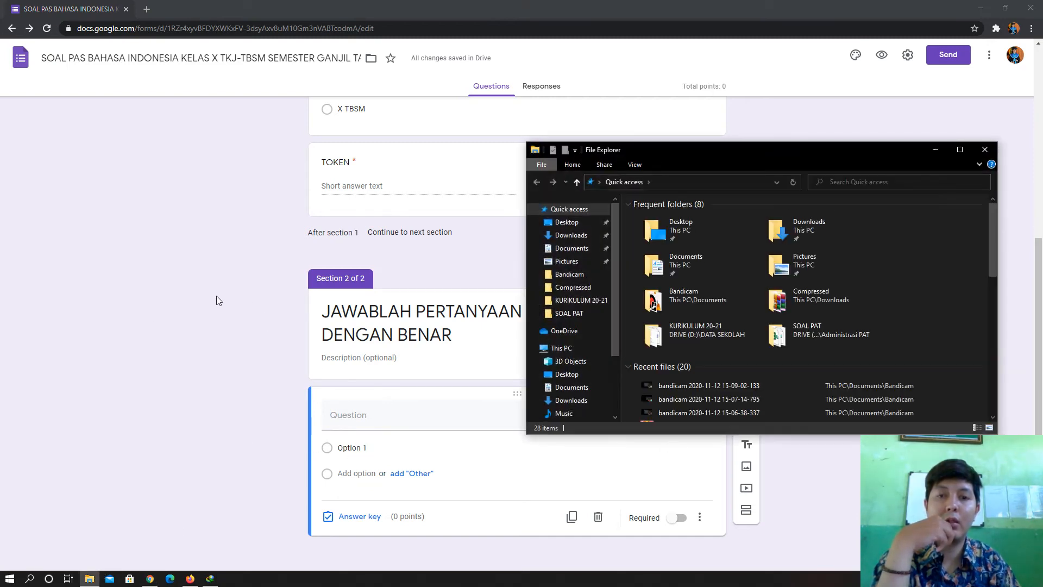
{"action": "left_click", "coordinate": [615, 362]}
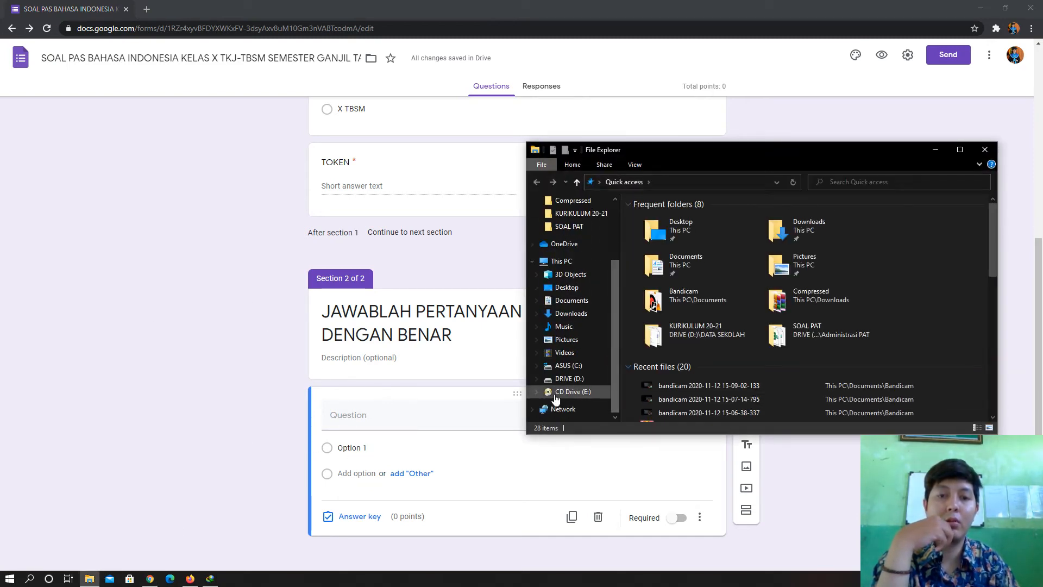
{"action": "left_click", "coordinate": [569, 378]}
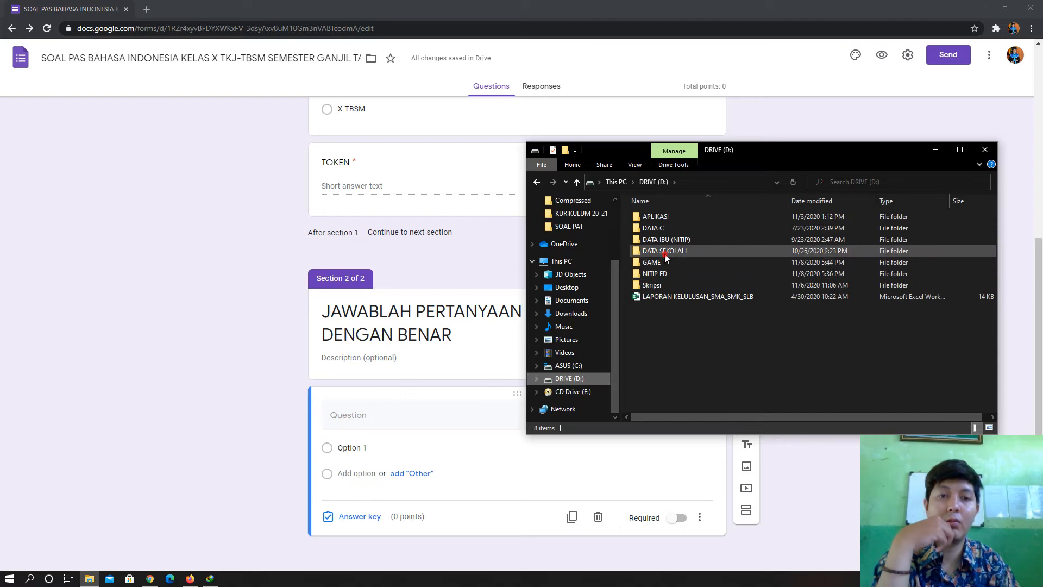
{"action": "double_click", "coordinate": [663, 251]}
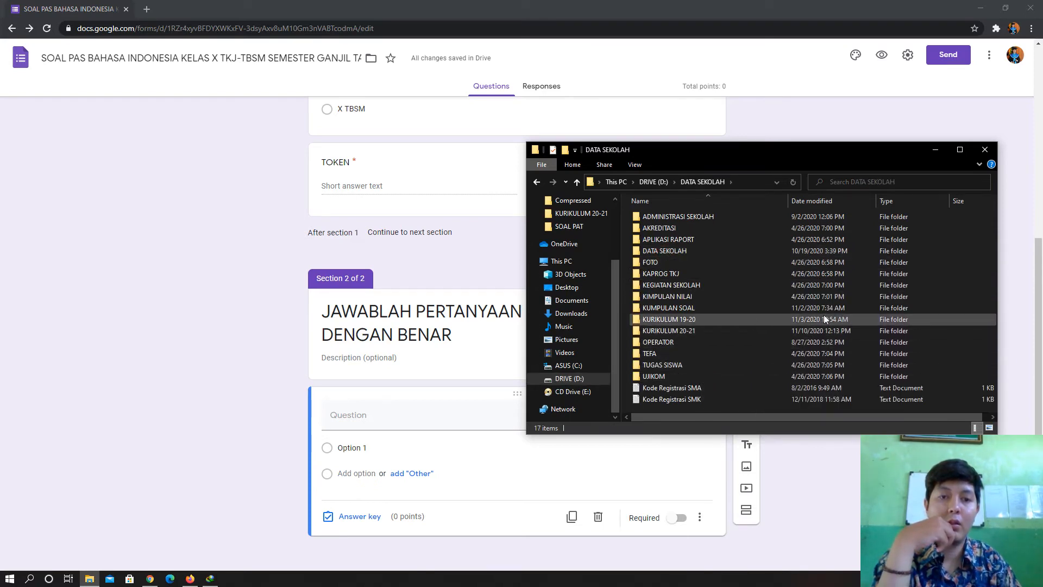
{"action": "double_click", "coordinate": [669, 319]}
{"action": "scroll", "coordinate": [709, 382], "scroll_direction": "down", "scroll_amount": 6}
{"action": "scroll", "coordinate": [709, 381], "scroll_direction": "down", "scroll_amount": 7}
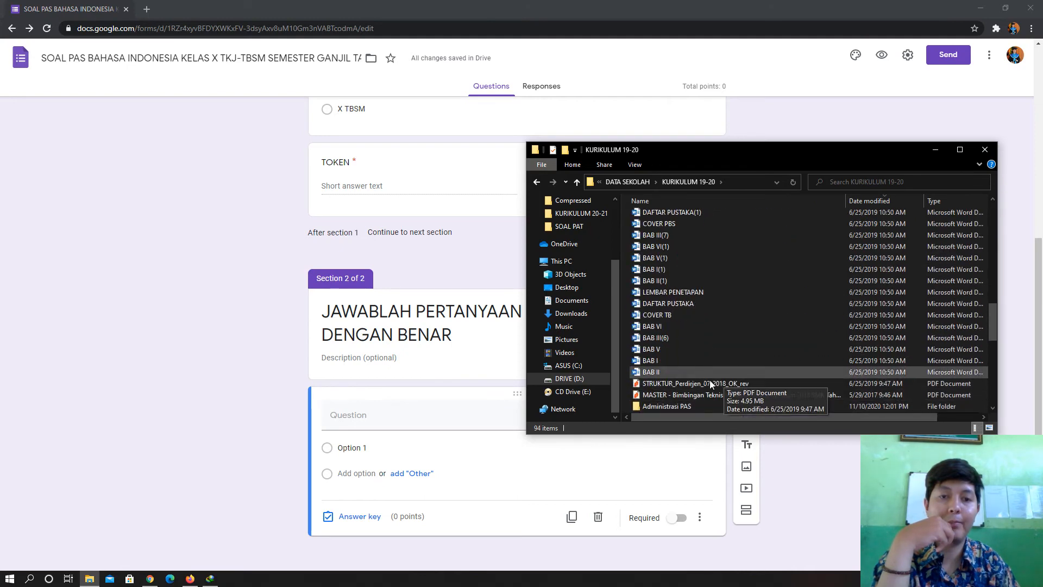
{"action": "scroll", "coordinate": [715, 329], "scroll_direction": "up", "scroll_amount": 1}
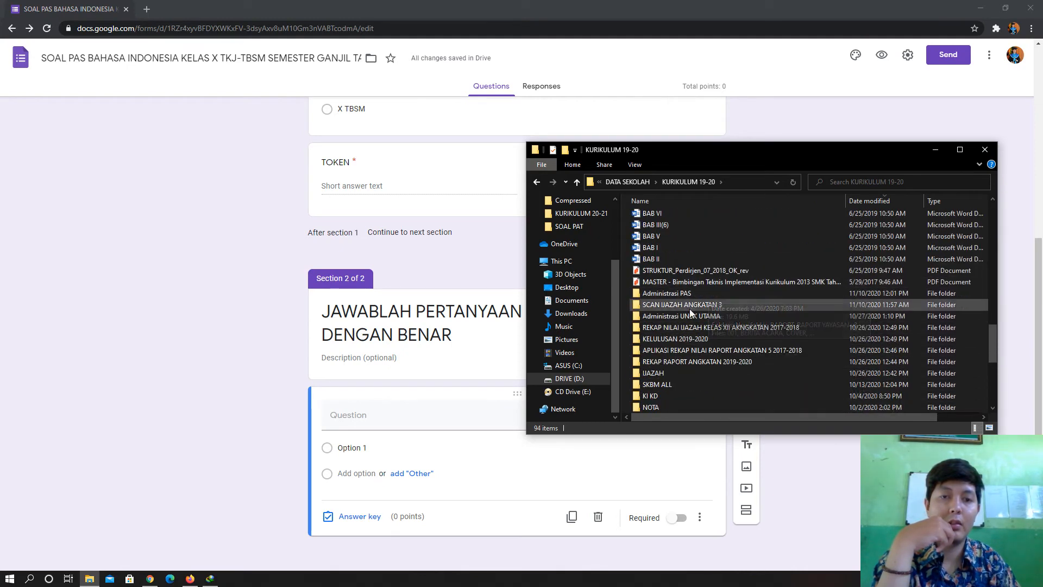
- Go into Administrasi PAS > SOAL PAS ANDROID and open XII-INDO in Word
{"action": "double_click", "coordinate": [688, 294]}
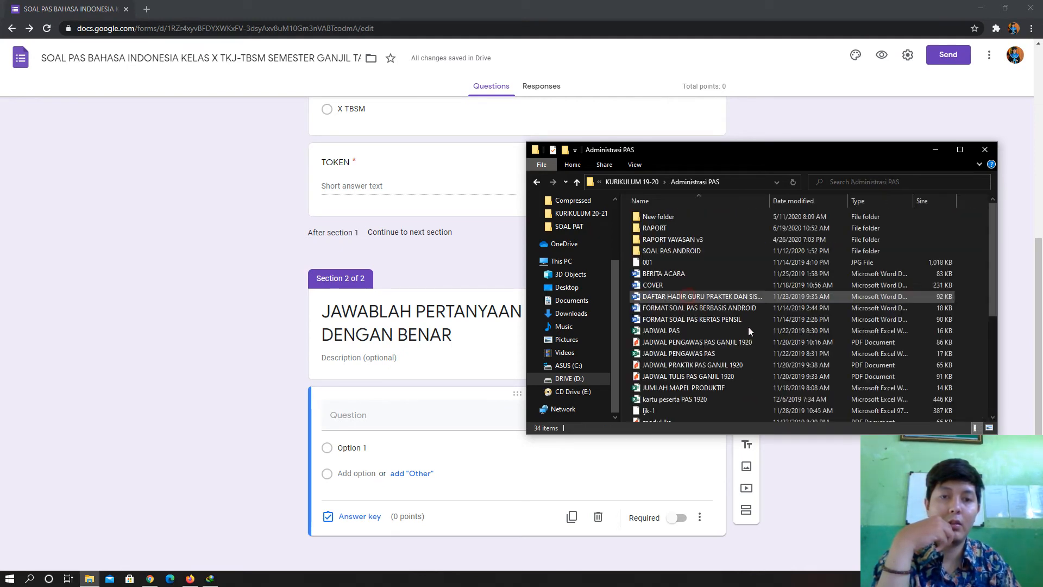
{"action": "double_click", "coordinate": [666, 252]}
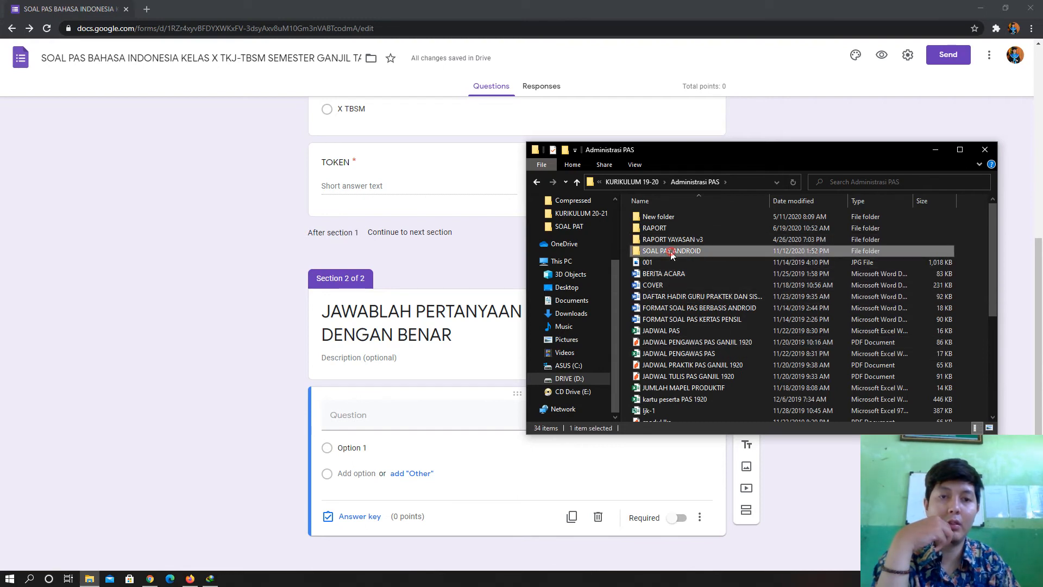
{"action": "scroll", "coordinate": [717, 249], "scroll_direction": "down", "scroll_amount": 3}
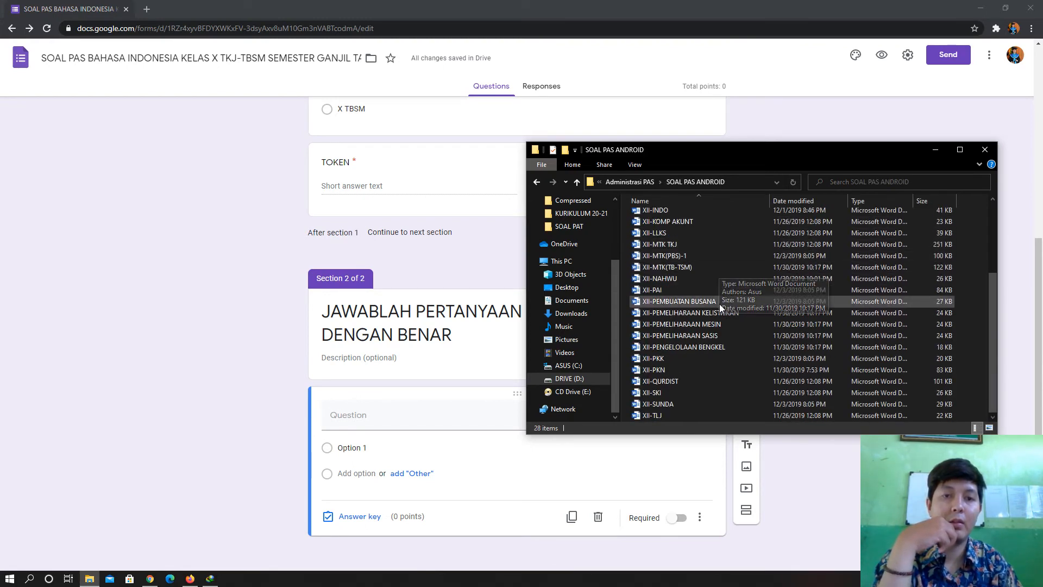
{"action": "scroll", "coordinate": [706, 294], "scroll_direction": "up", "scroll_amount": 3}
{"action": "scroll", "coordinate": [701, 287], "scroll_direction": "down", "scroll_amount": 3}
{"action": "scroll", "coordinate": [706, 354], "scroll_direction": "up", "scroll_amount": 3}
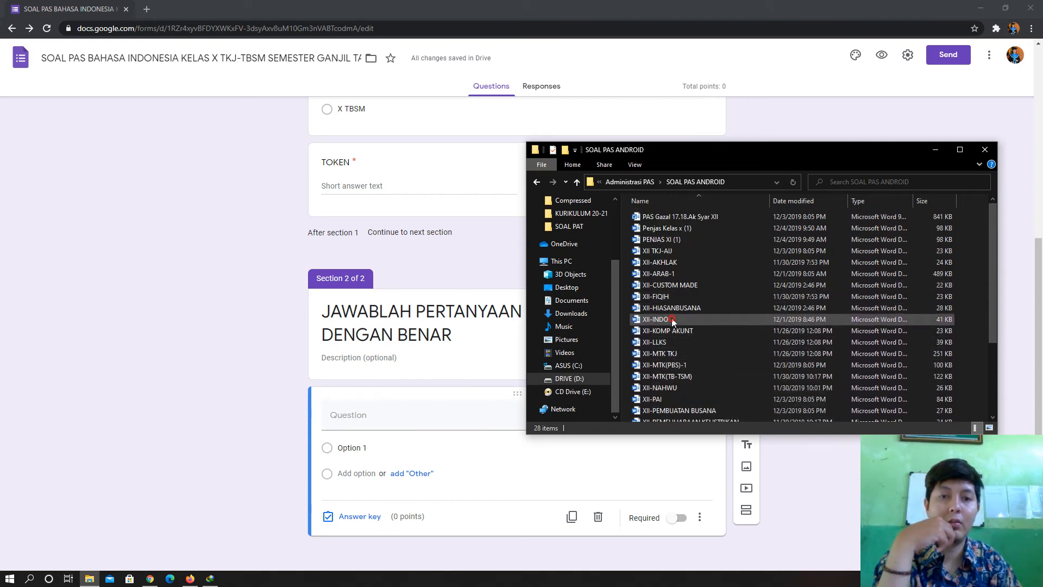
{"action": "double_click", "coordinate": [664, 321]}
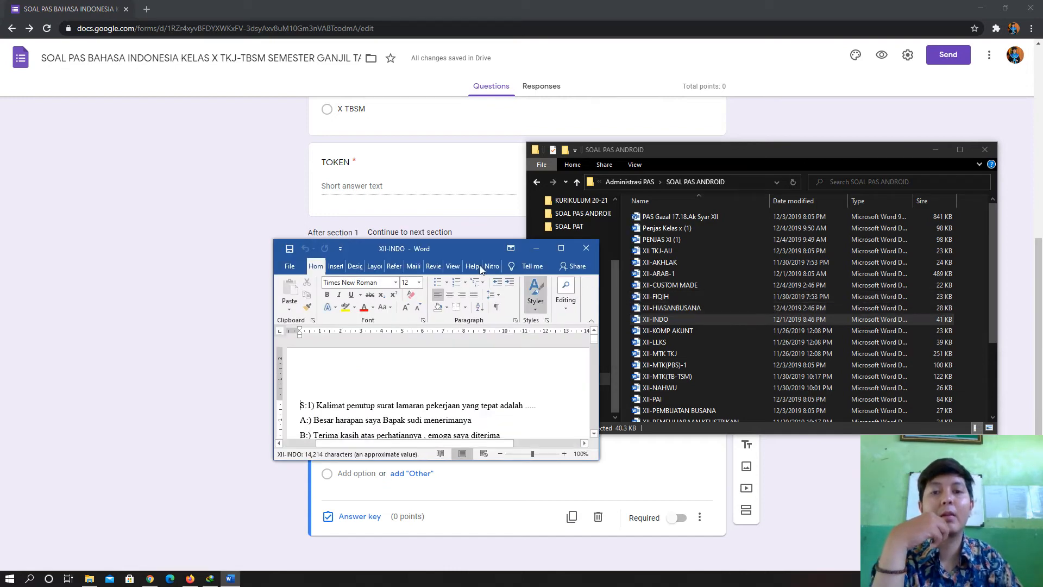
{"action": "left_click_drag", "start_coordinate": [462, 250], "coordinate": [714, 115]}
- Copy the first exam question's text (S:1) from the Word document
{"action": "left_click", "coordinate": [936, 149]}
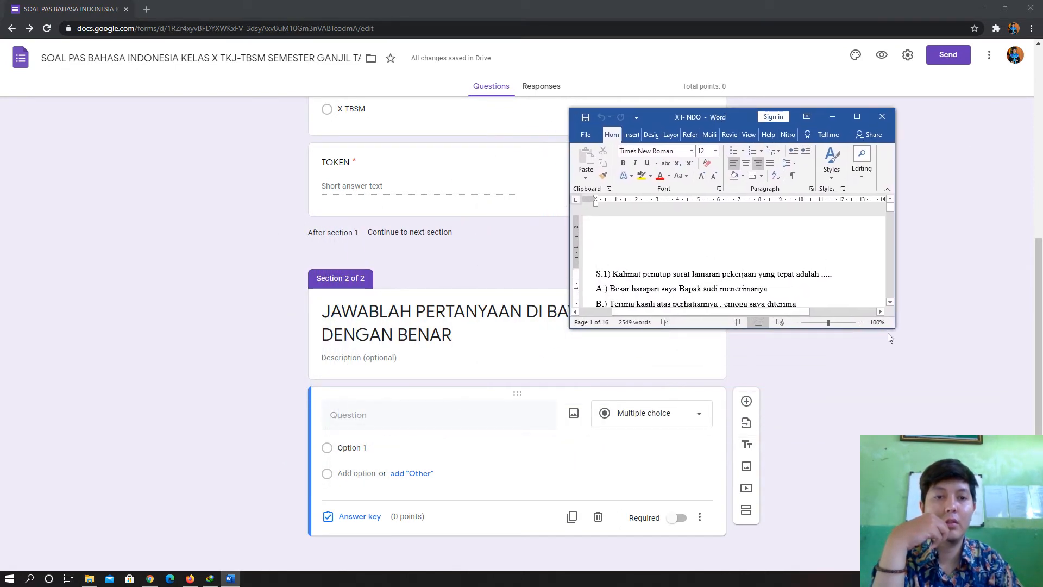
{"action": "left_click_drag", "start_coordinate": [895, 332], "coordinate": [998, 466]}
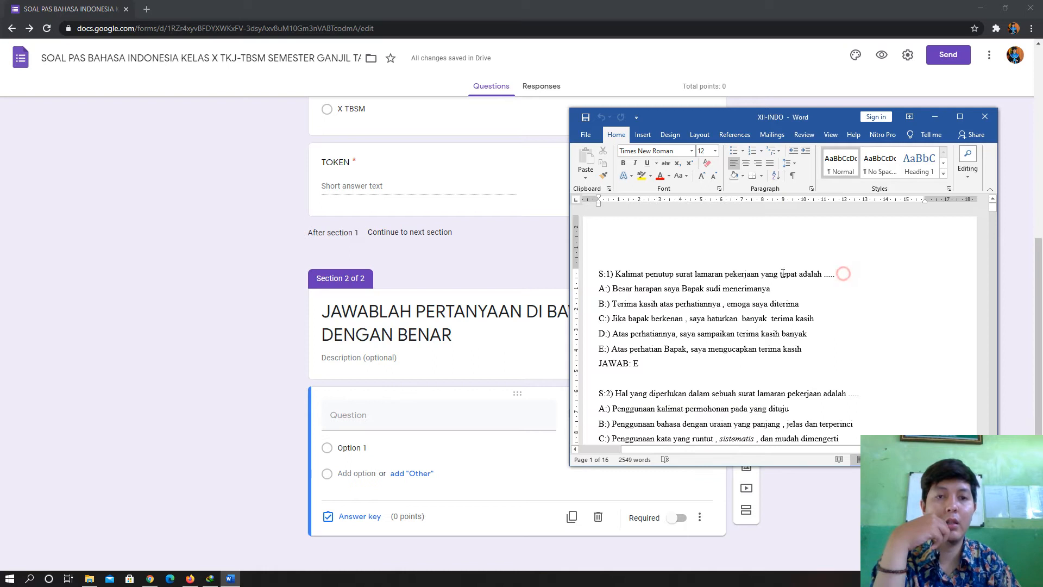
{"action": "left_click_drag", "start_coordinate": [843, 274], "coordinate": [616, 273]}
{"action": "right_click", "coordinate": [627, 273]}
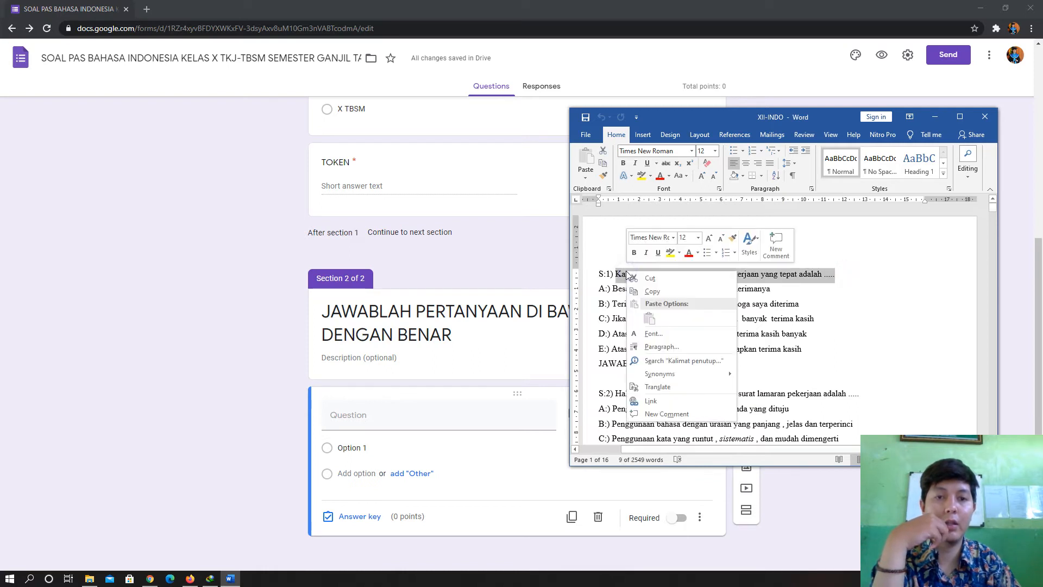
{"action": "left_click", "coordinate": [661, 292]}
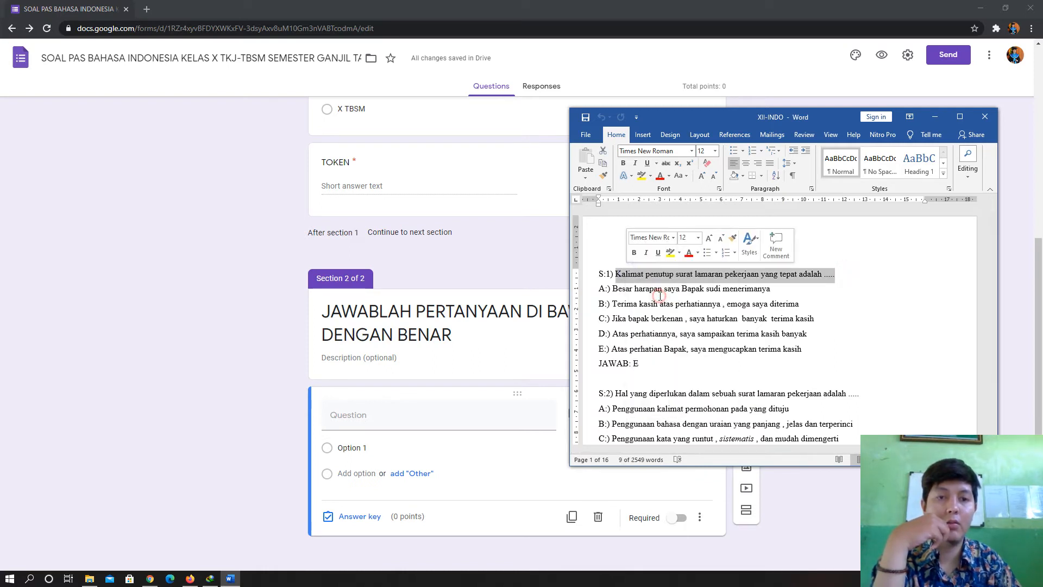
- Paste it as the form question 'Kalimat penutup surat lamaran pekerjaan yang tepat adalah .....'
{"action": "left_click", "coordinate": [256, 407]}
{"action": "left_click", "coordinate": [370, 411]}
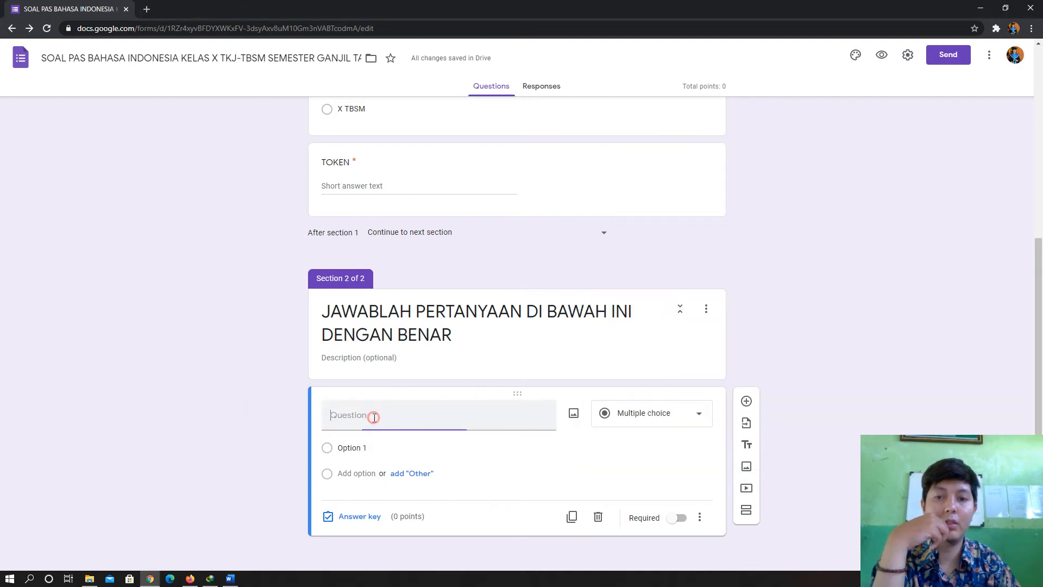
{"action": "right_click", "coordinate": [373, 418]}
{"action": "left_click", "coordinate": [416, 317]}
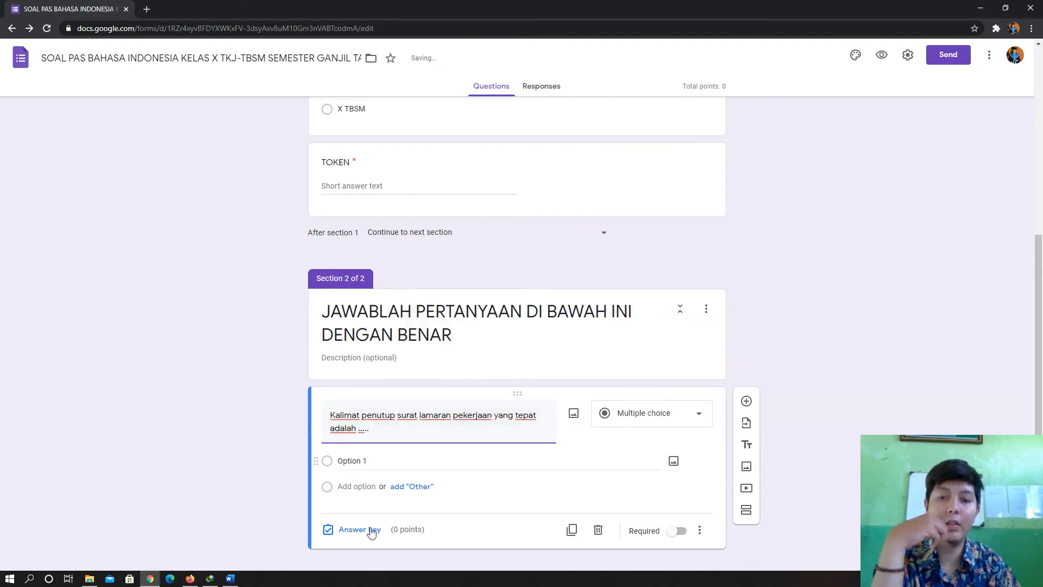
{"action": "left_click", "coordinate": [230, 578]}
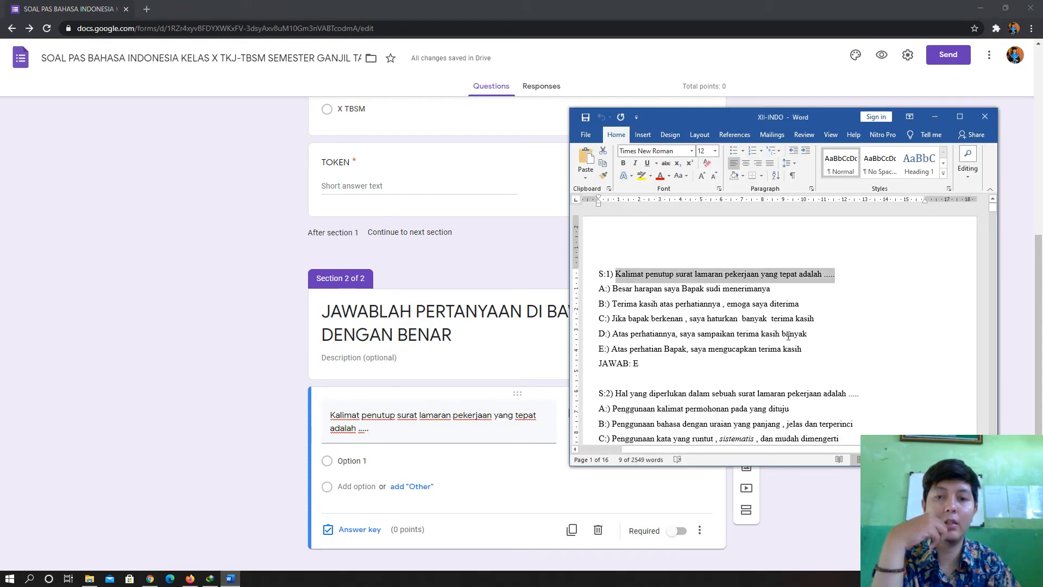
{"action": "left_click", "coordinate": [155, 348]}
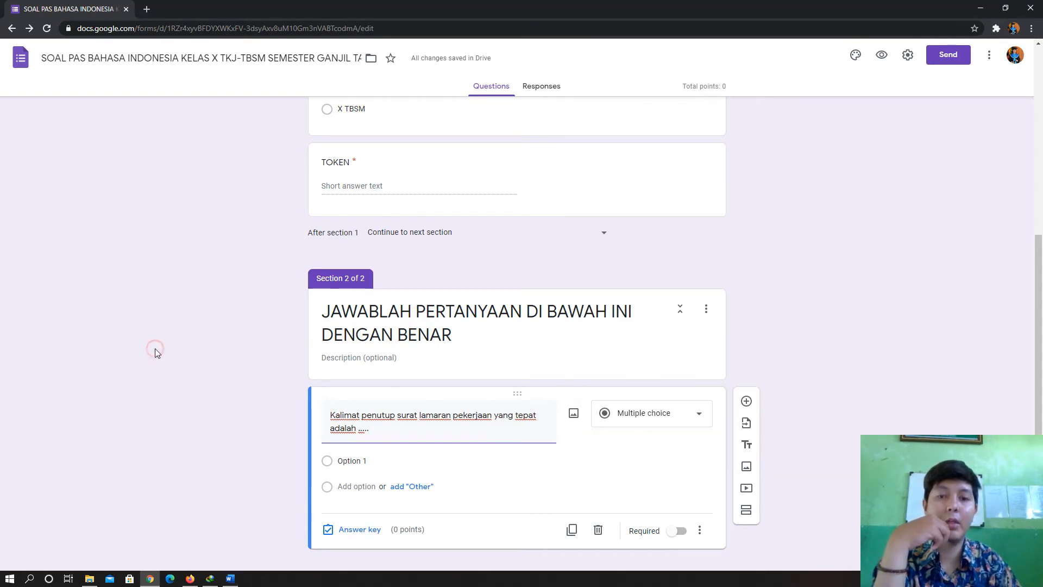
{"action": "scroll", "coordinate": [326, 436], "scroll_direction": "down", "scroll_amount": 1}
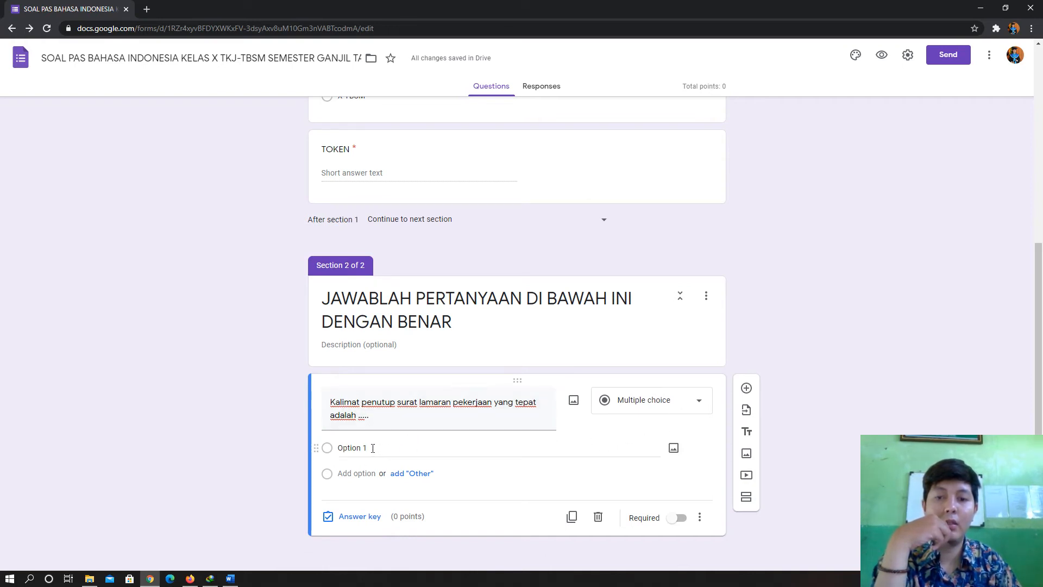
- Copy answer A.) from Word and paste it over the Option 1 placeholder
{"action": "left_click", "coordinate": [230, 578]}
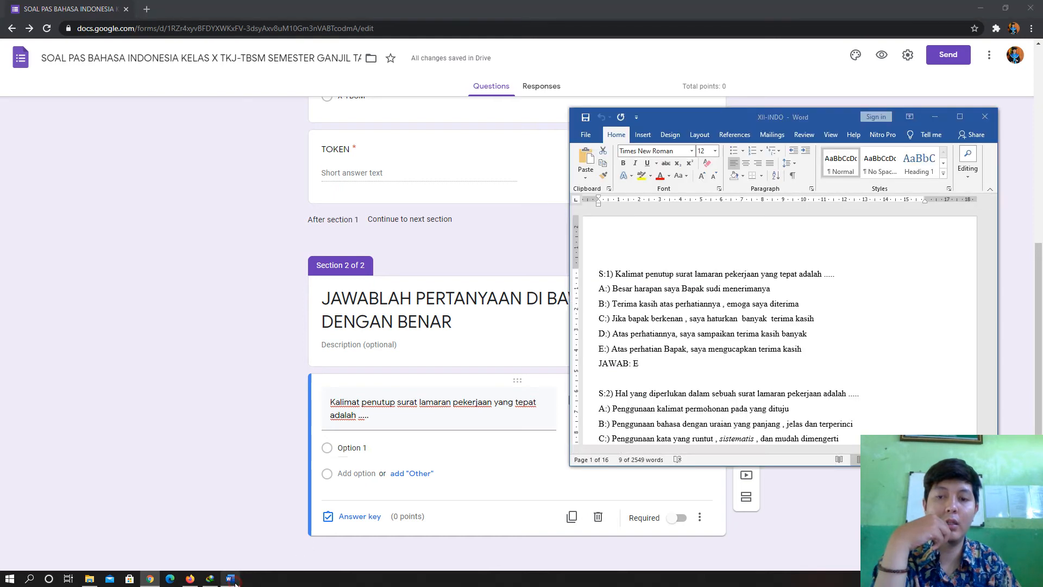
{"action": "left_click", "coordinate": [663, 322]}
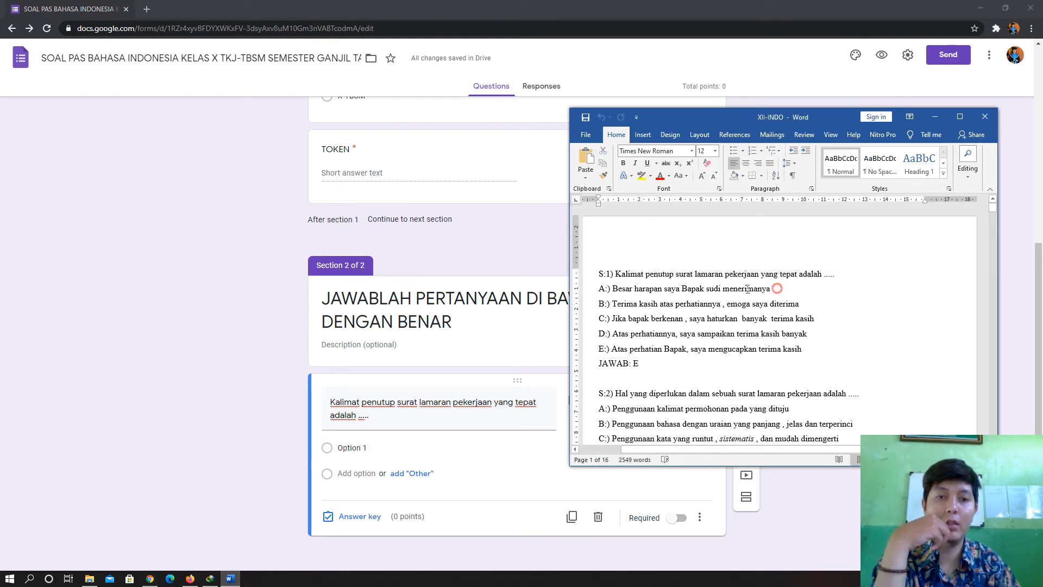
{"action": "left_click_drag", "start_coordinate": [747, 289], "coordinate": [599, 289]}
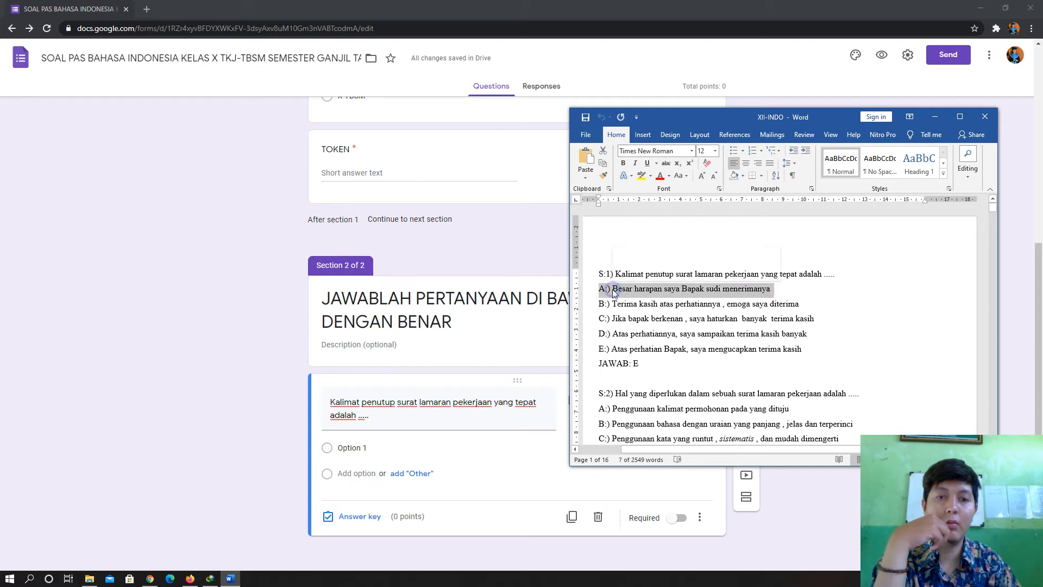
{"action": "right_click", "coordinate": [613, 290]}
{"action": "left_click", "coordinate": [639, 310]}
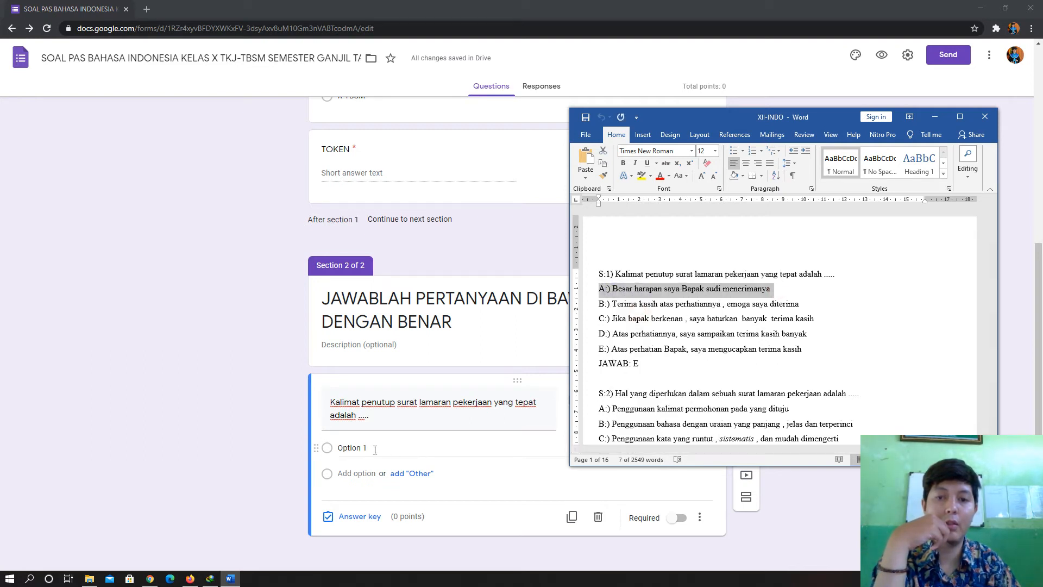
{"action": "left_click", "coordinate": [375, 447]}
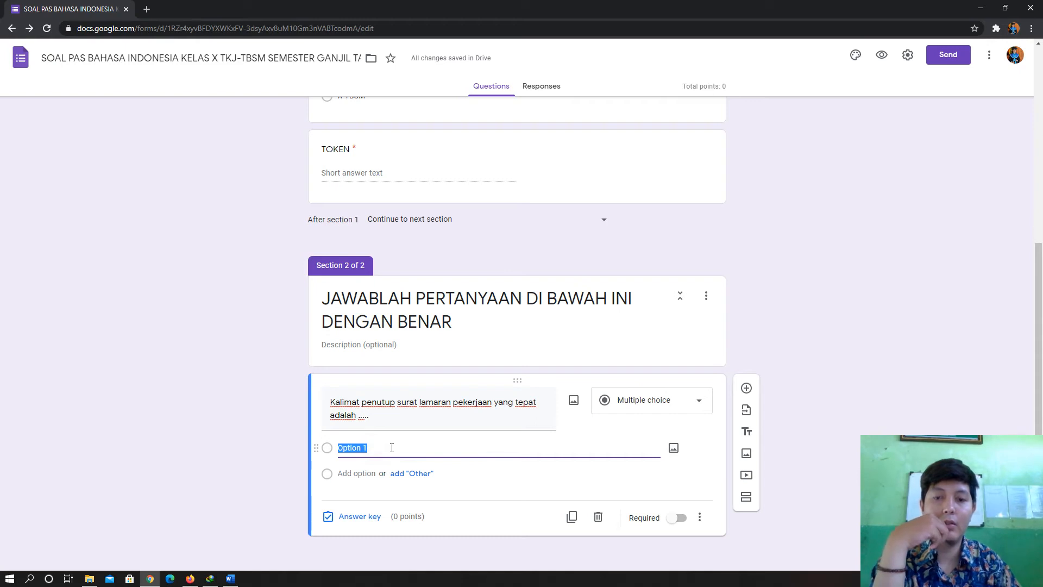
{"action": "right_click", "coordinate": [390, 447]}
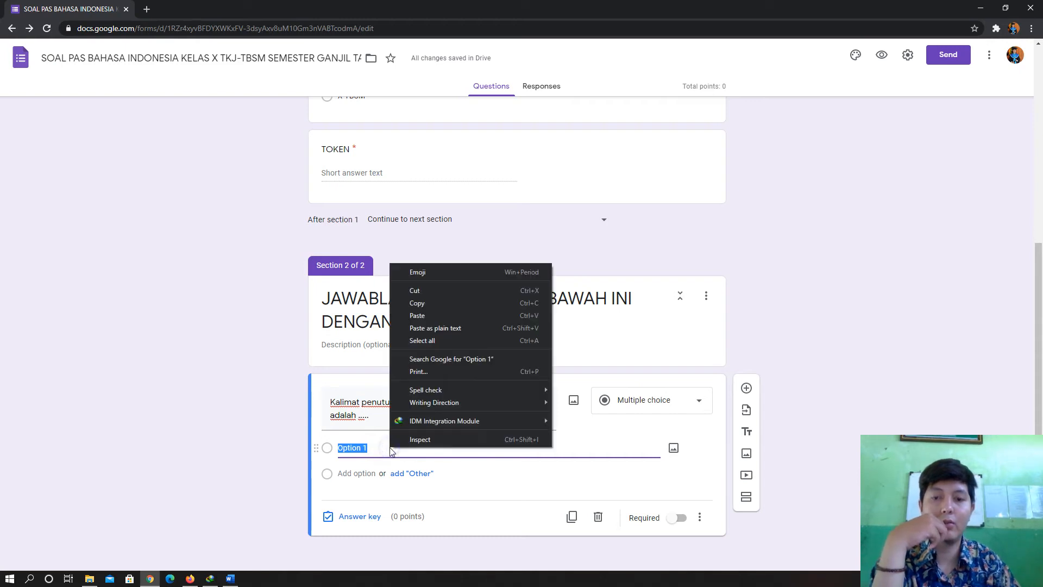
{"action": "left_click", "coordinate": [425, 315]}
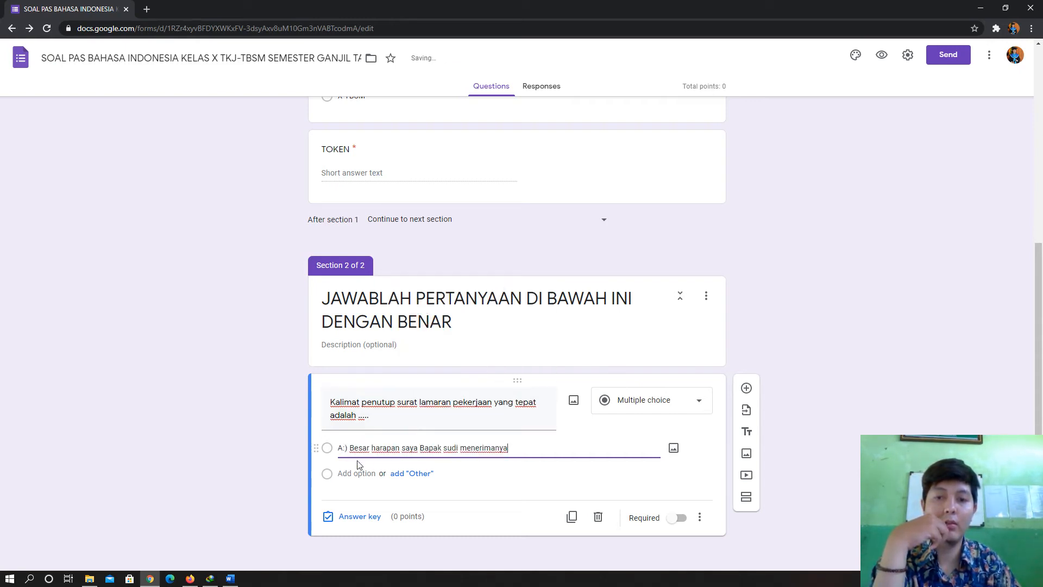
- Copy answers B.) through E.) from Word and paste them as the remaining choices
{"action": "left_click", "coordinate": [230, 578]}
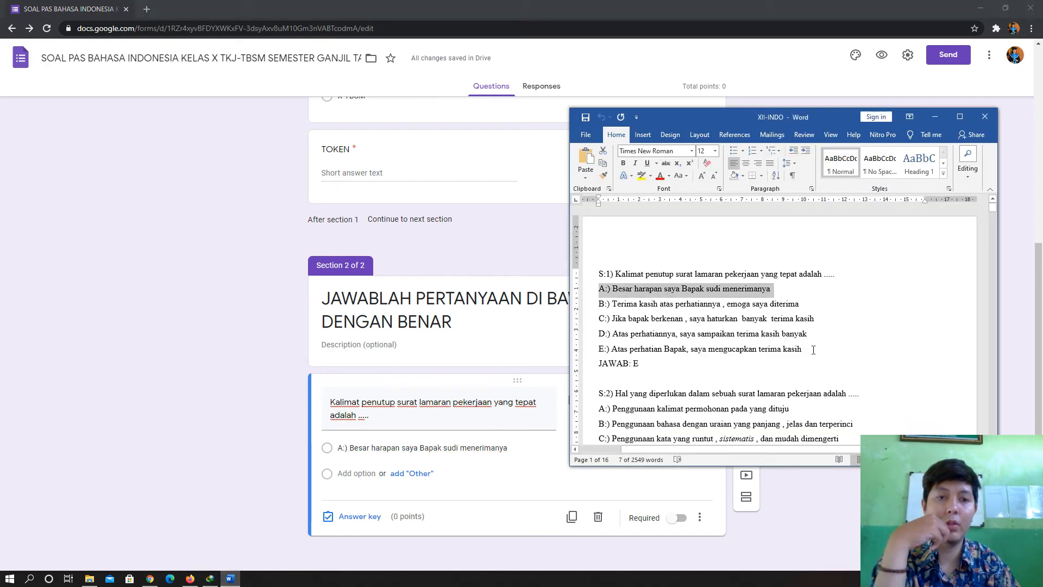
{"action": "left_click_drag", "start_coordinate": [808, 350], "coordinate": [598, 304]}
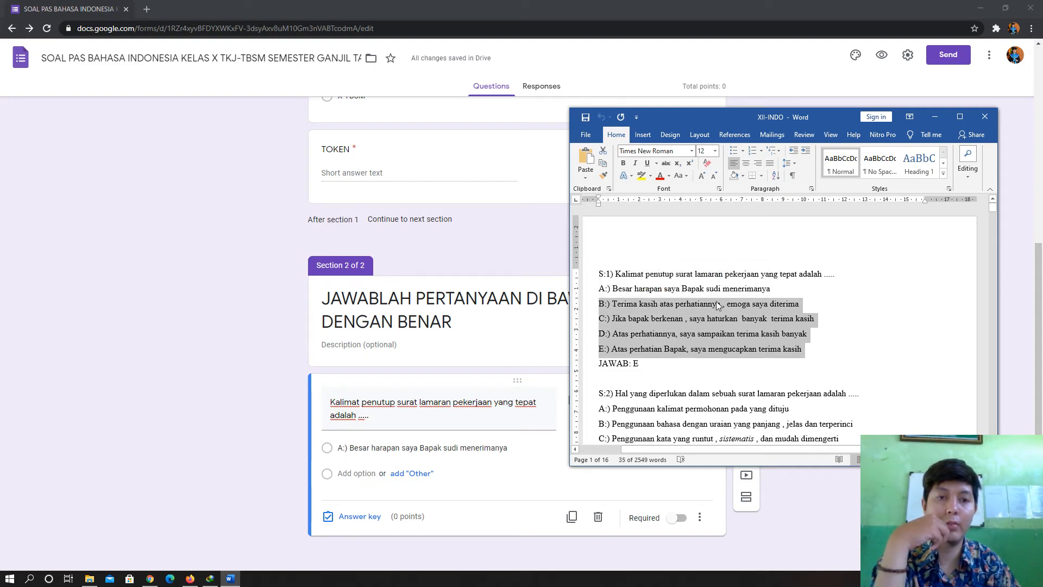
{"action": "right_click", "coordinate": [654, 306]}
{"action": "left_click", "coordinate": [679, 324]}
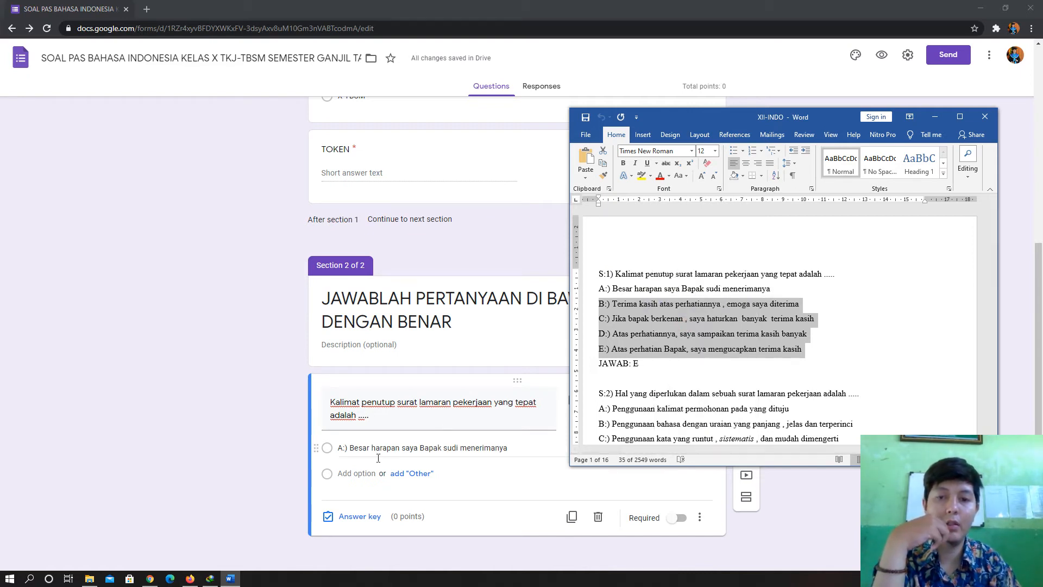
{"action": "left_click", "coordinate": [363, 474]}
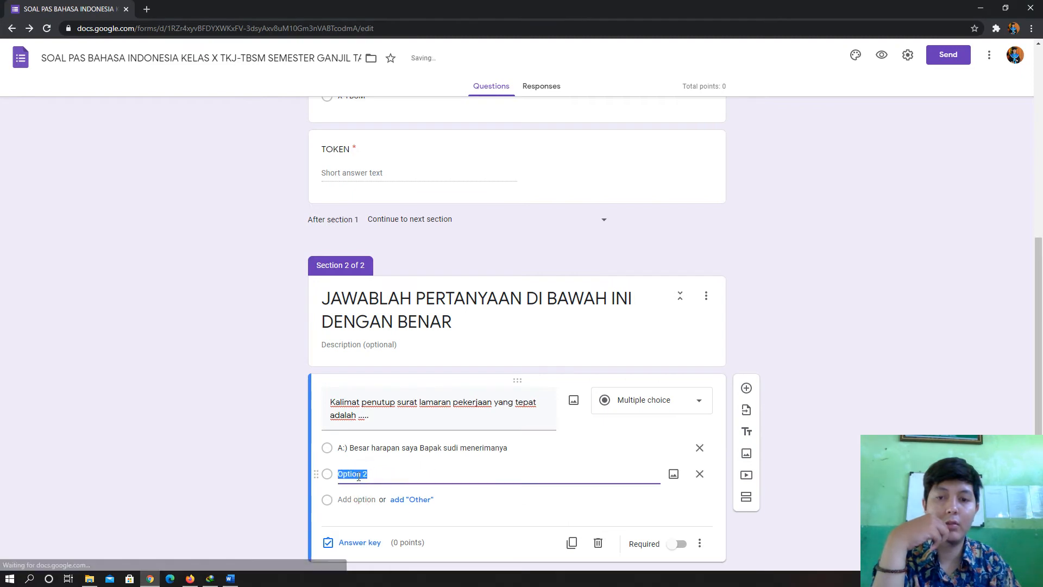
{"action": "right_click", "coordinate": [361, 473]}
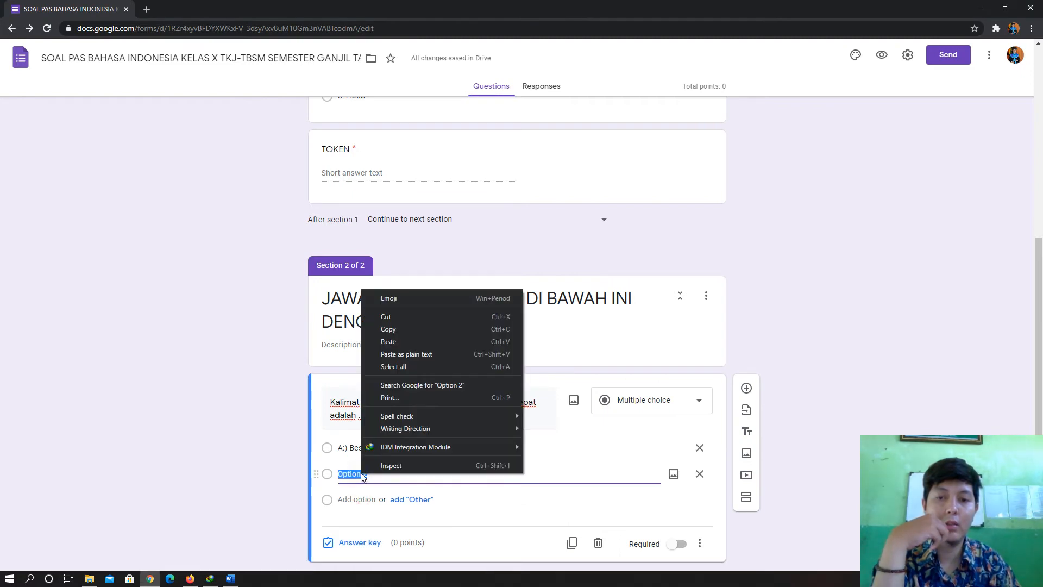
{"action": "left_click", "coordinate": [392, 342]}
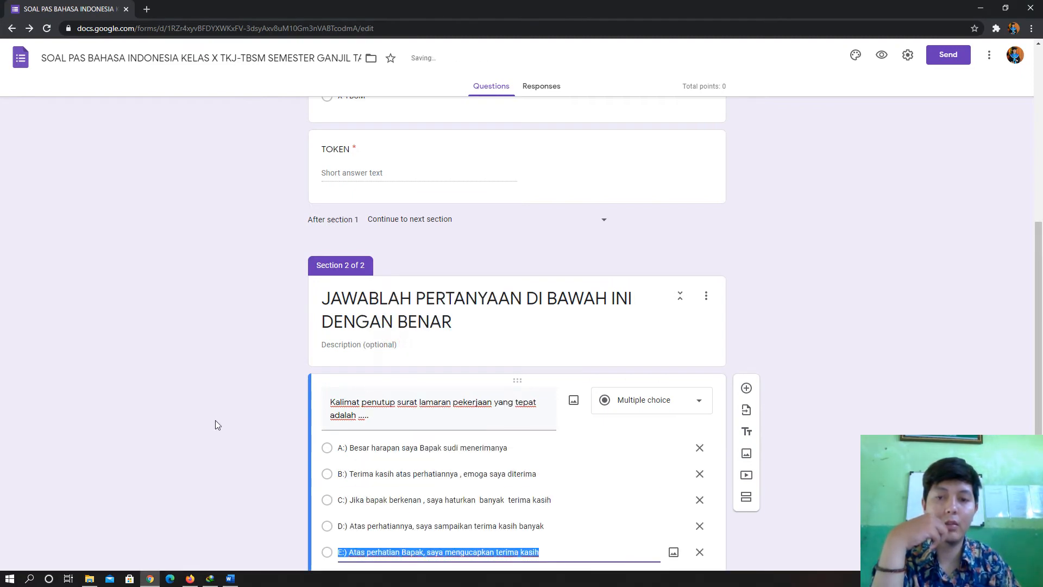
{"action": "scroll", "coordinate": [215, 419], "scroll_direction": "down", "scroll_amount": 2}
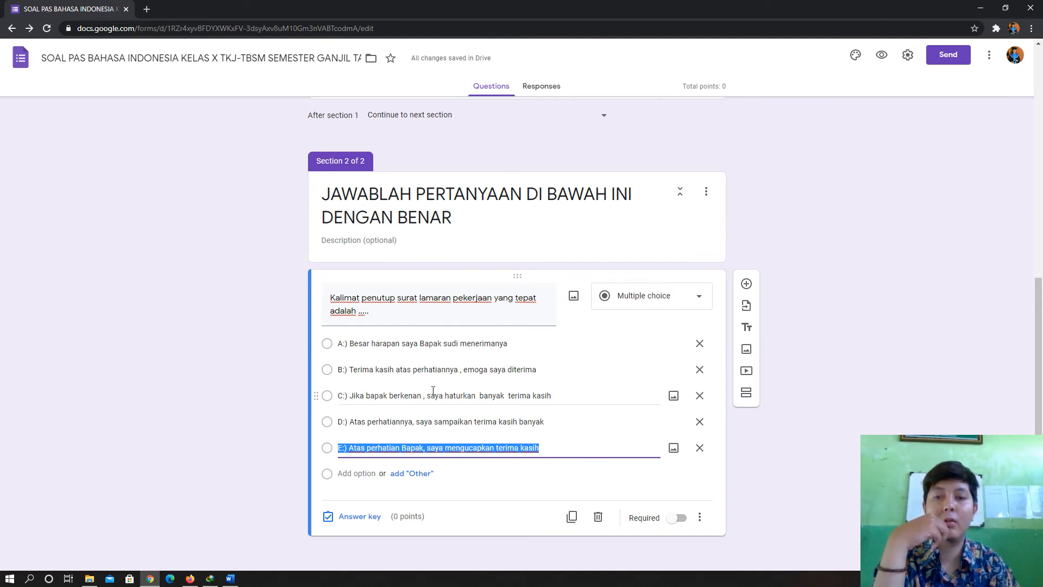
- Delete the letter prefixes from answer options A and B
{"action": "left_click", "coordinate": [348, 449]}
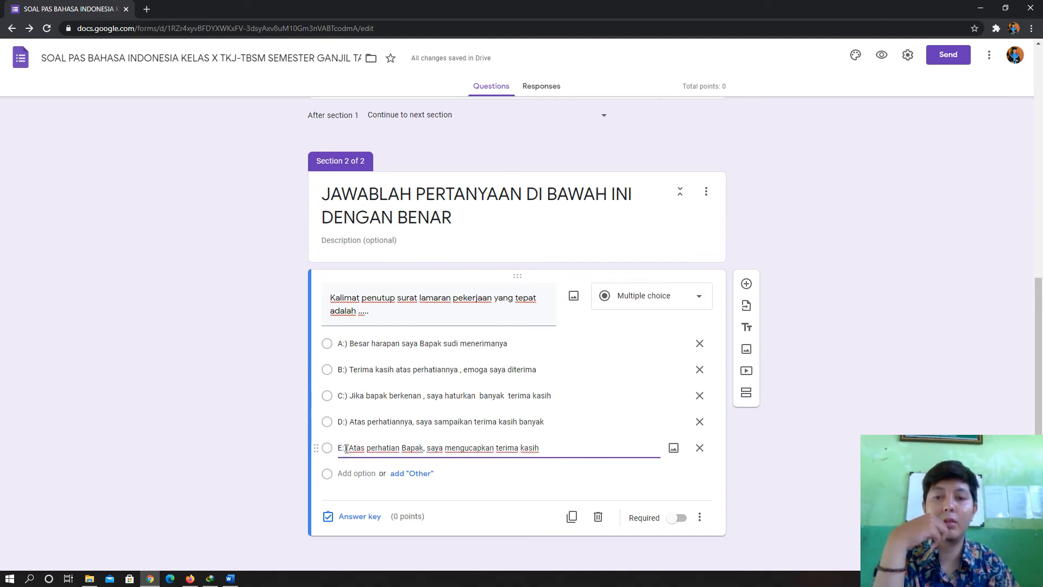
{"action": "left_click_drag", "start_coordinate": [546, 422], "coordinate": [328, 425]}
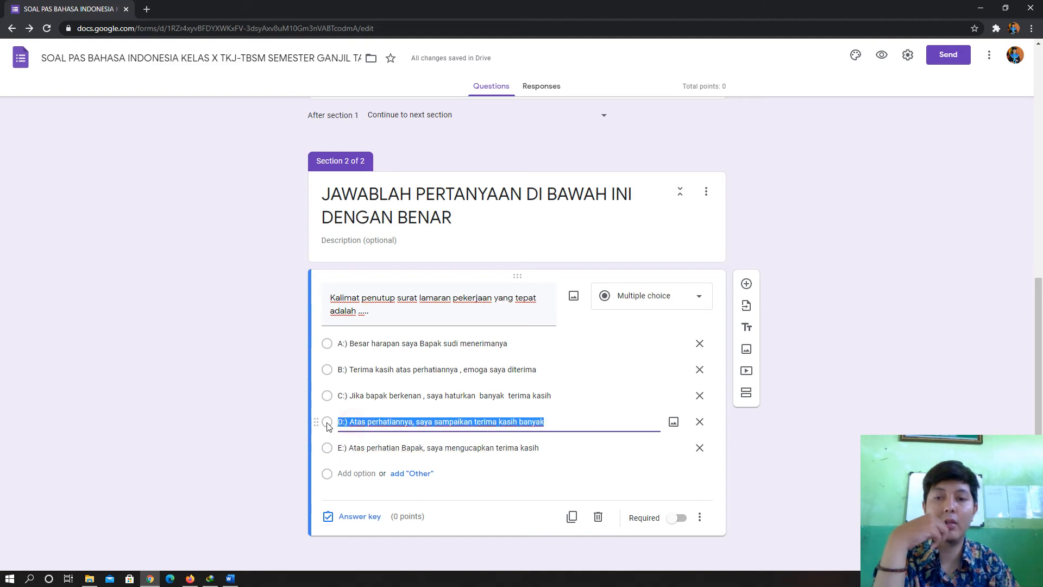
{"action": "left_click", "coordinate": [347, 396]}
{"action": "left_click", "coordinate": [345, 368]}
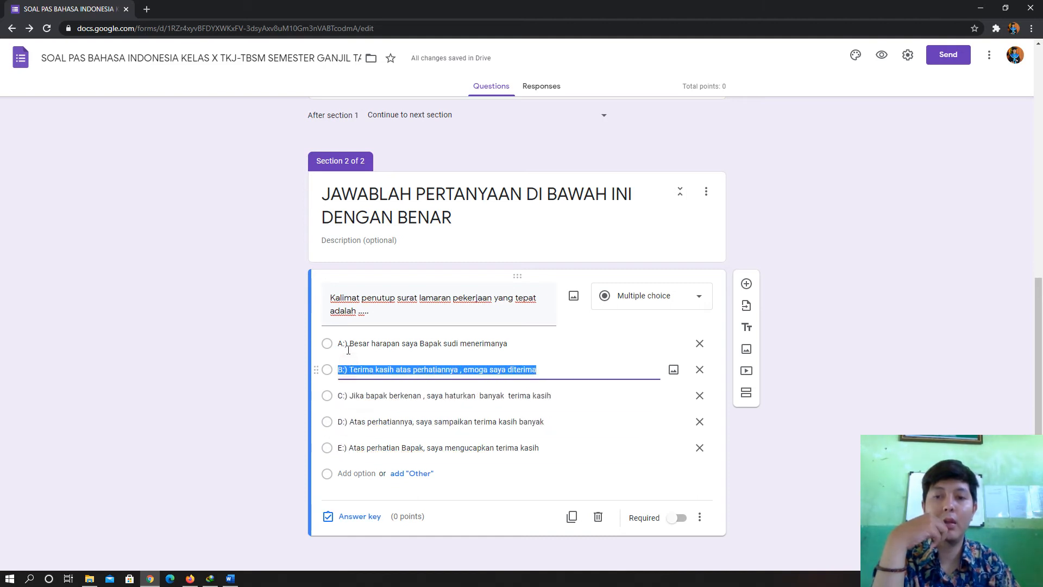
{"action": "left_click", "coordinate": [346, 344]}
{"action": "left_click", "coordinate": [349, 343]}
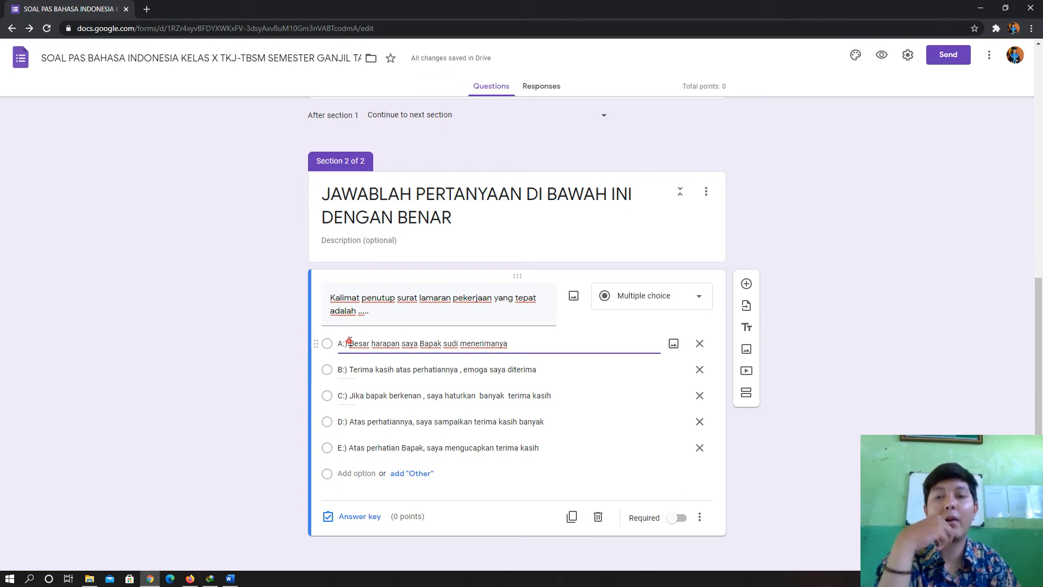
{"action": "left_click_drag", "start_coordinate": [349, 342], "coordinate": [321, 343]}
{"action": "key", "text": "BackSpace"}
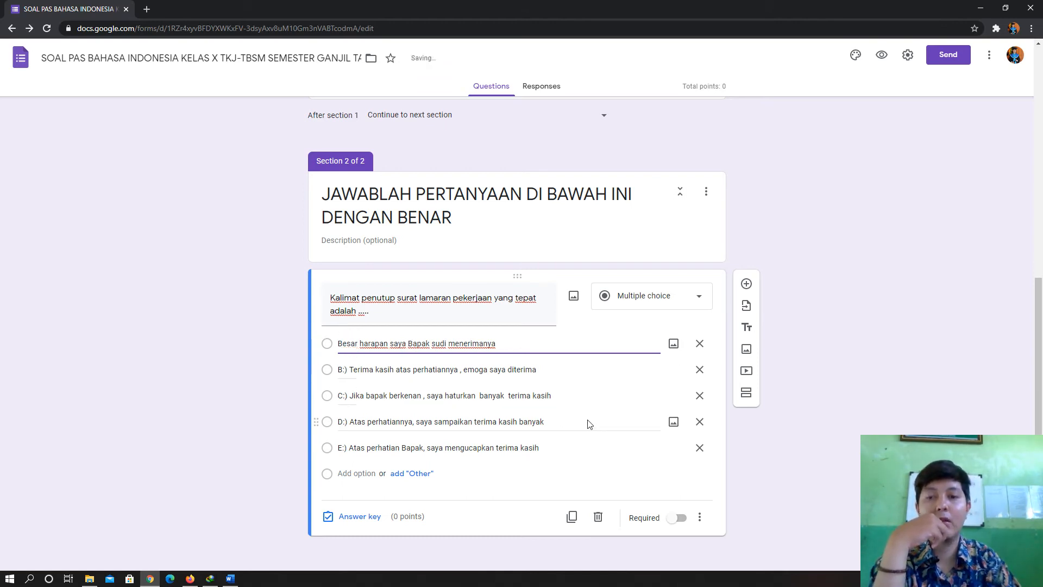
{"action": "triple_click", "coordinate": [351, 368]}
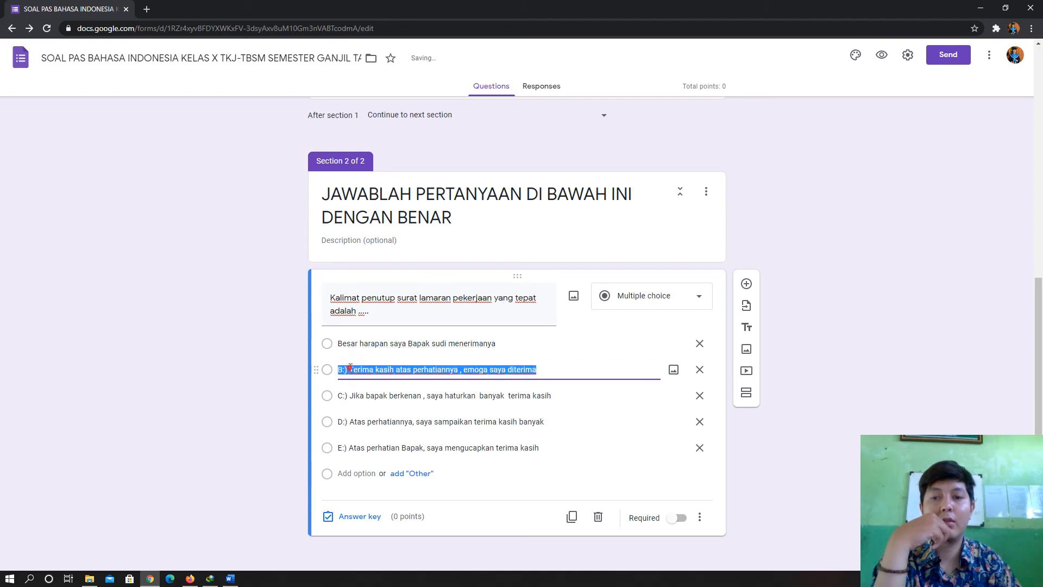
{"action": "left_click", "coordinate": [350, 368]}
{"action": "key", "text": "BackSpace"}
{"action": "key", "text": "BackSpace"}
{"action": "key", "text": "BackSpace"}
{"action": "key", "text": "BackSpace"}
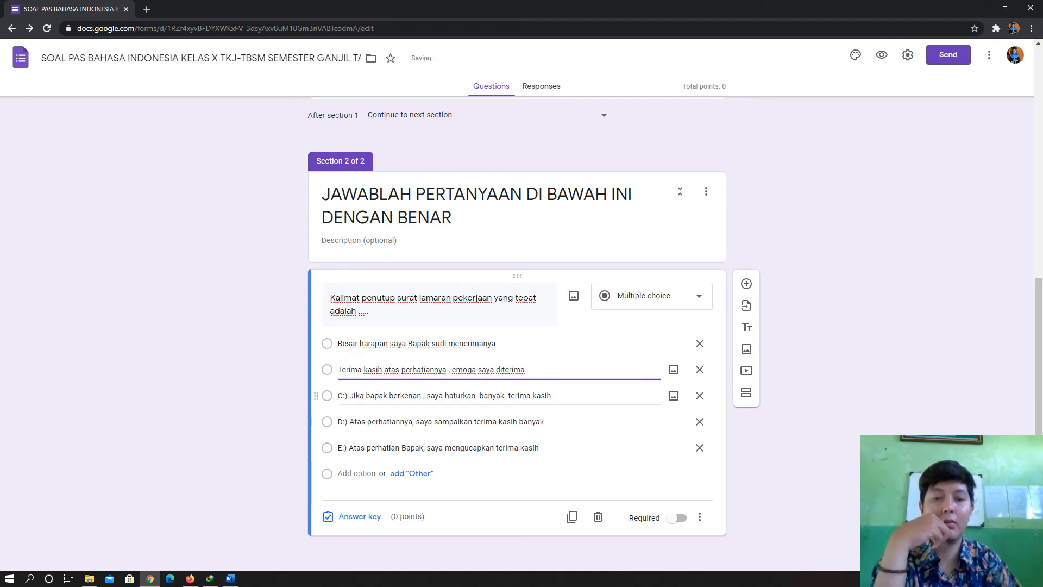
- Delete the C:), D:) and E:) prefixes from the remaining three options
{"action": "triple_click", "coordinate": [353, 397]}
{"action": "left_click", "coordinate": [352, 397]}
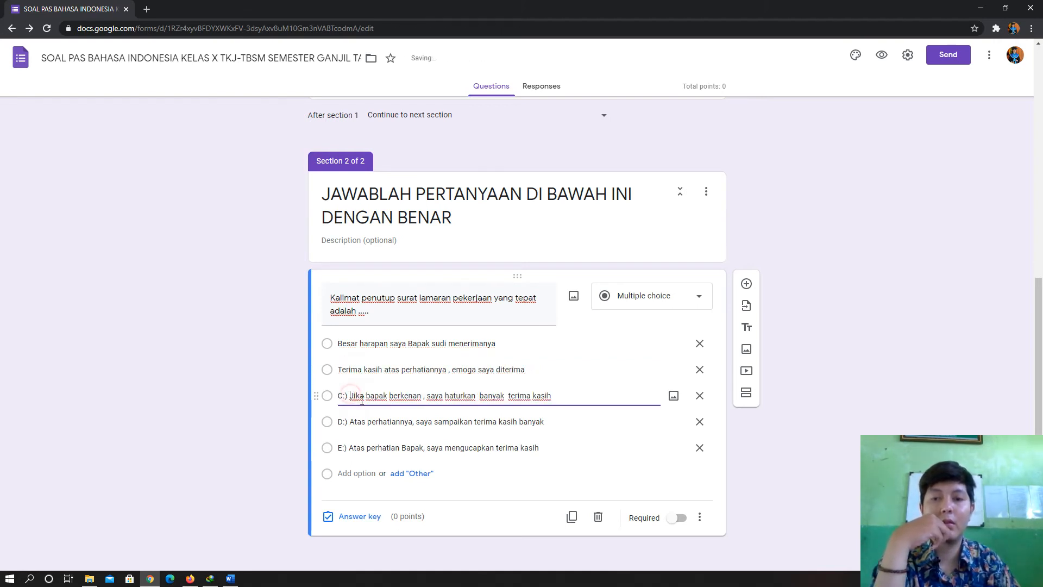
{"action": "key", "text": "BackSpace"}
{"action": "key", "text": "BackSpace"}
{"action": "key", "text": "BackSpace"}
{"action": "key", "text": "BackSpace"}
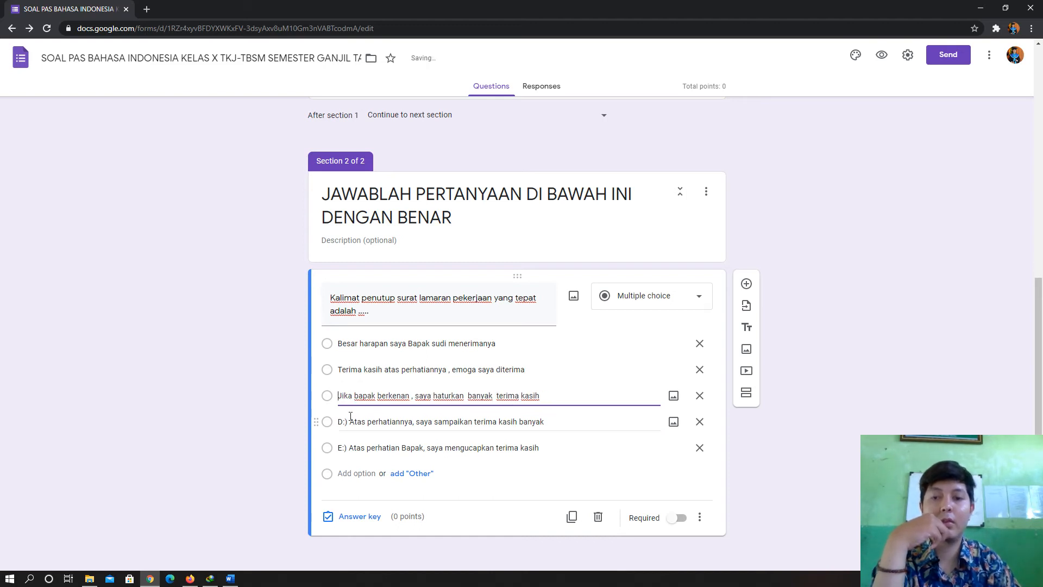
{"action": "triple_click", "coordinate": [353, 423]}
{"action": "left_click", "coordinate": [354, 424]}
{"action": "key", "text": "BackSpace"}
{"action": "key", "text": "BackSpace"}
{"action": "key", "text": "BackSpace"}
{"action": "key", "text": "BackSpace"}
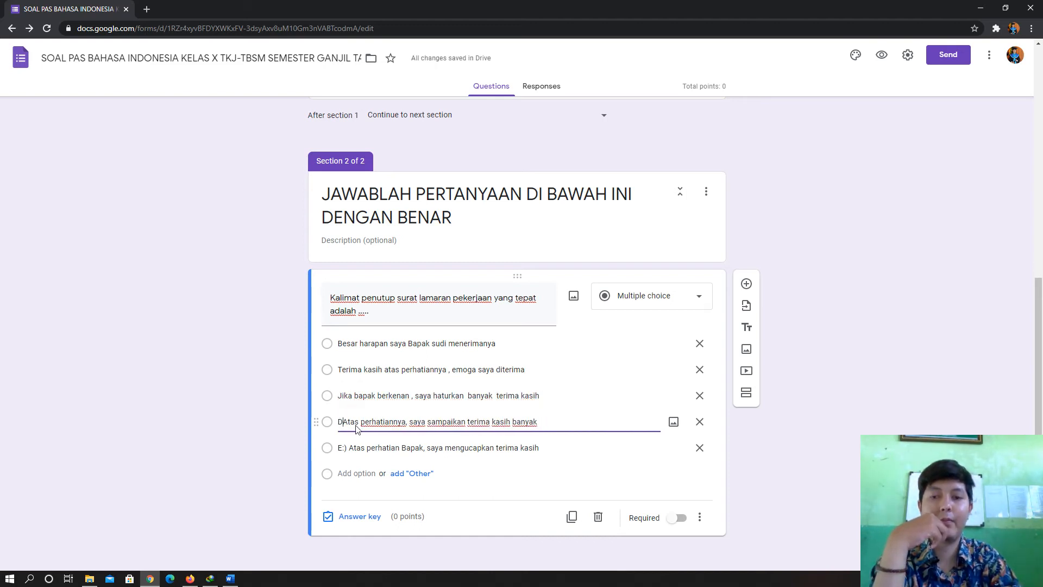
{"action": "triple_click", "coordinate": [352, 448]}
{"action": "left_click", "coordinate": [350, 450]}
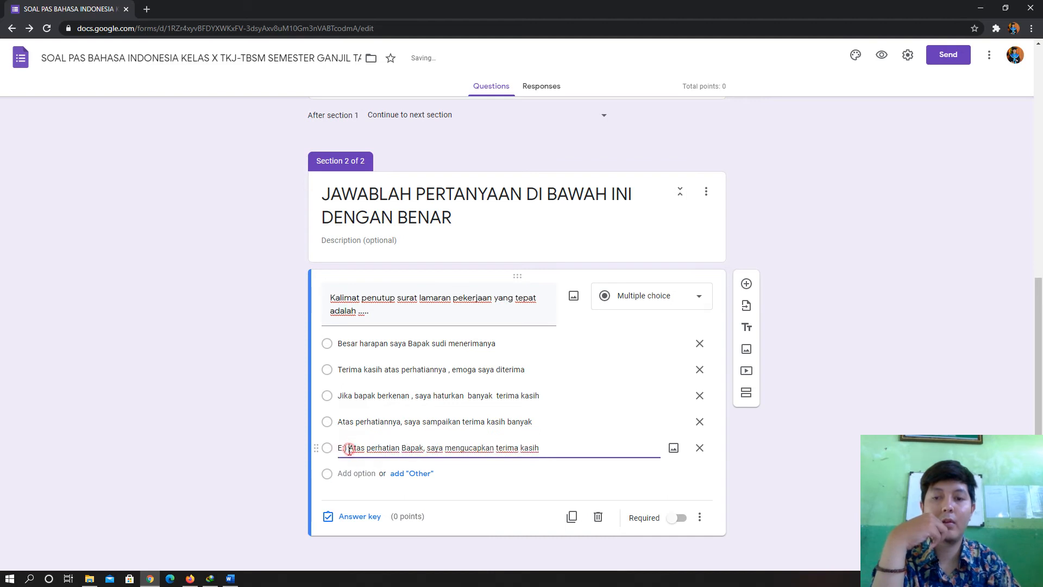
{"action": "key", "text": "BackSpace"}
{"action": "key", "text": "BackSpace"}
{"action": "key", "text": "BackSpace"}
{"action": "key", "text": "BackSpace"}
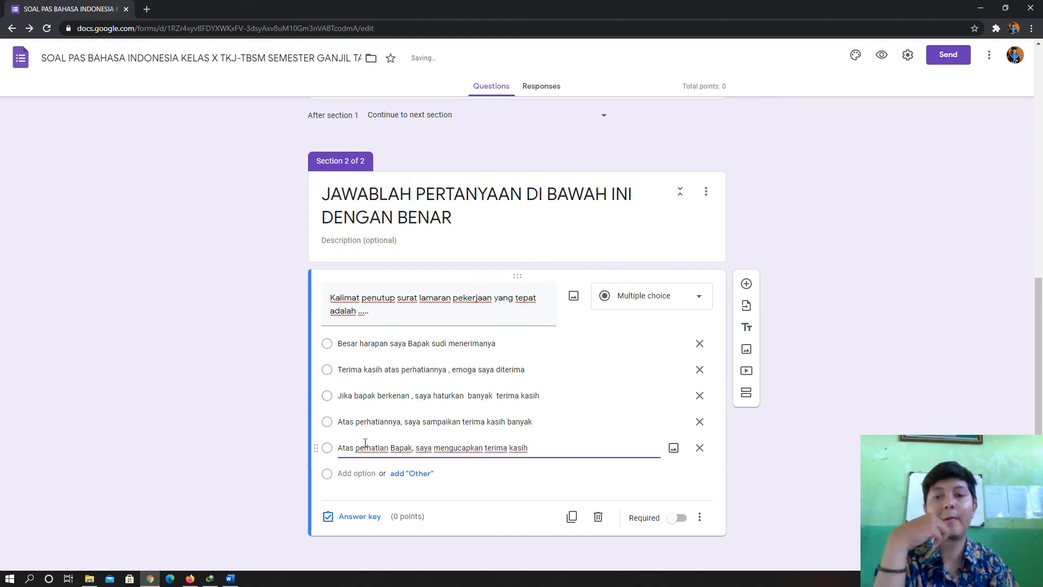
{"action": "left_click", "coordinate": [895, 429]}
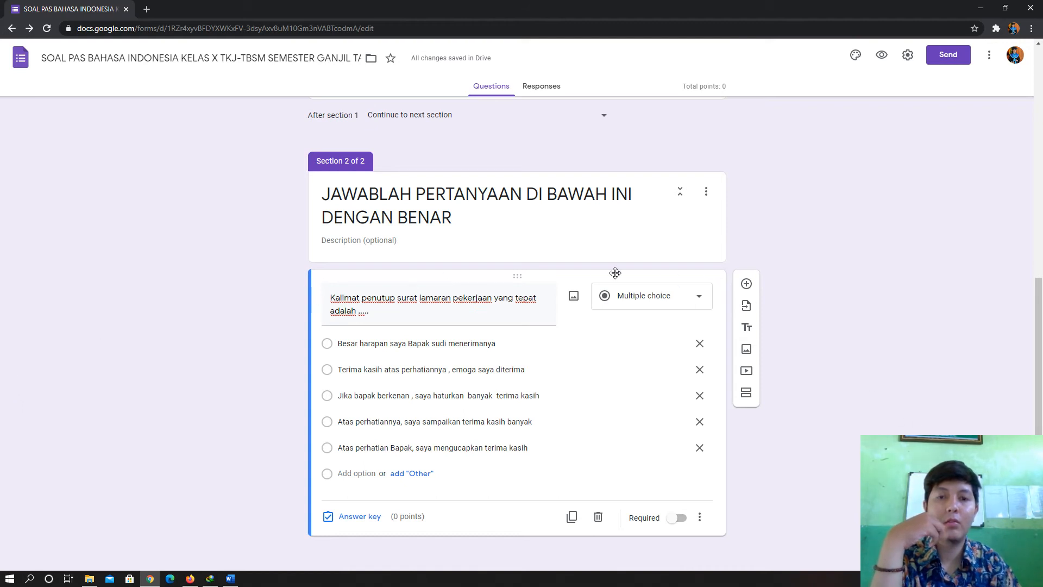
- Set the question to 2 points and mark option E, 'Atas perhatian Bapak, saya mengucapkan terima kasih', correct
{"action": "left_click", "coordinate": [354, 517]}
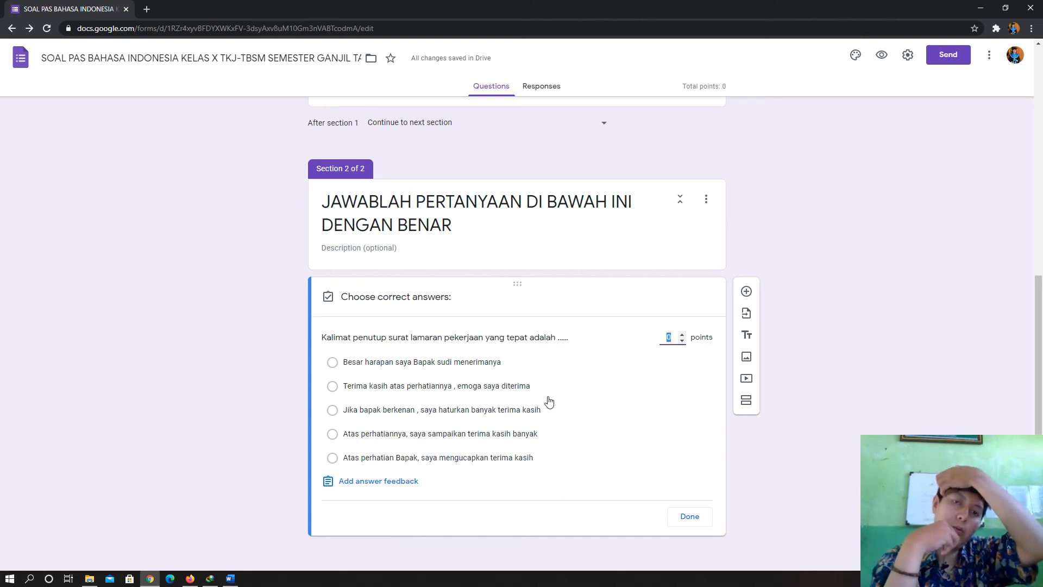
{"action": "left_click", "coordinate": [683, 334]}
{"action": "left_click", "coordinate": [682, 334]}
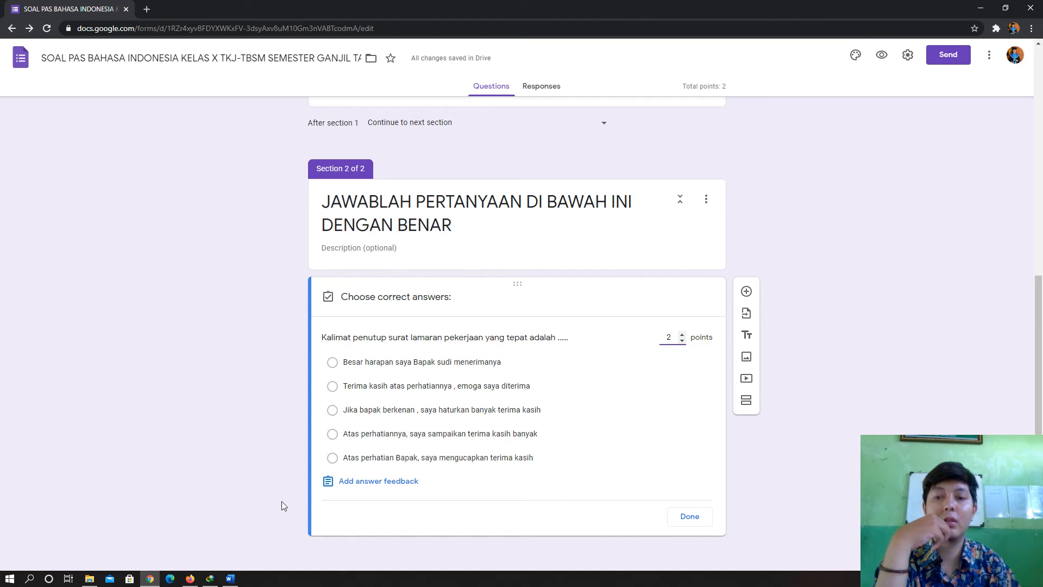
{"action": "left_click", "coordinate": [230, 578]}
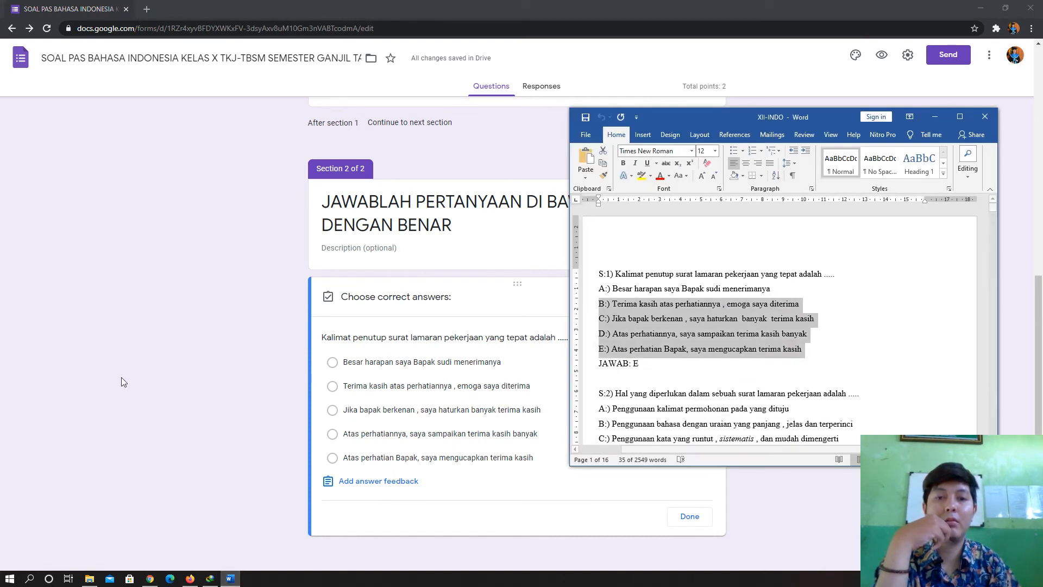
{"action": "left_click", "coordinate": [333, 459]}
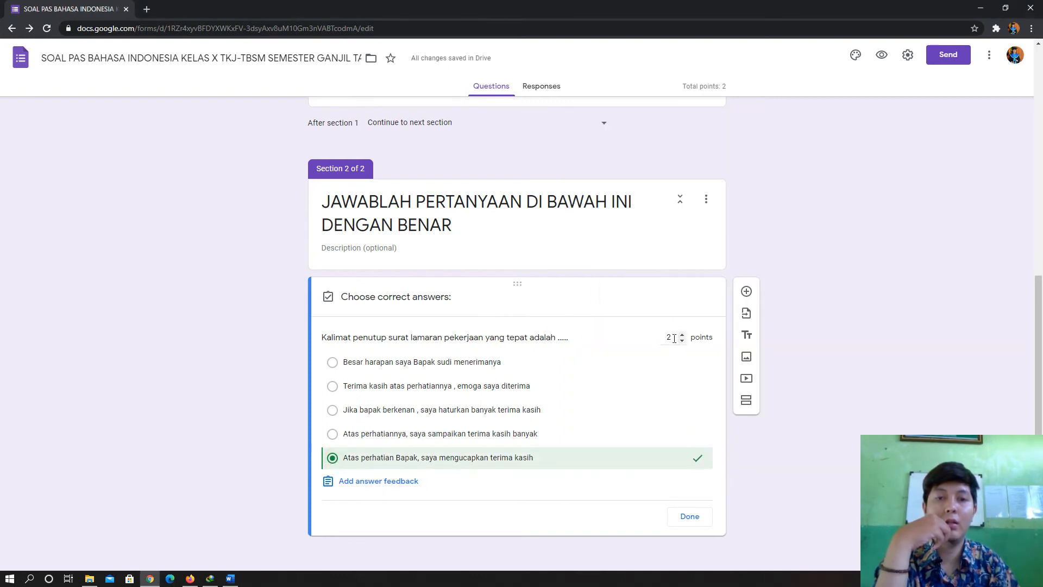
{"action": "left_click", "coordinate": [689, 516]}
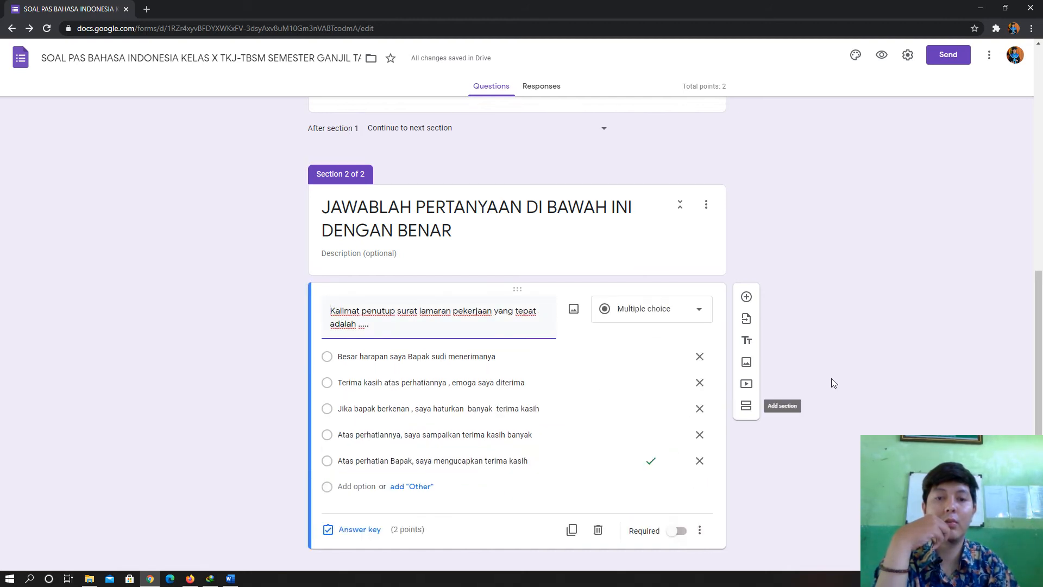
{"action": "scroll", "coordinate": [806, 537], "scroll_direction": "down", "scroll_amount": 1}
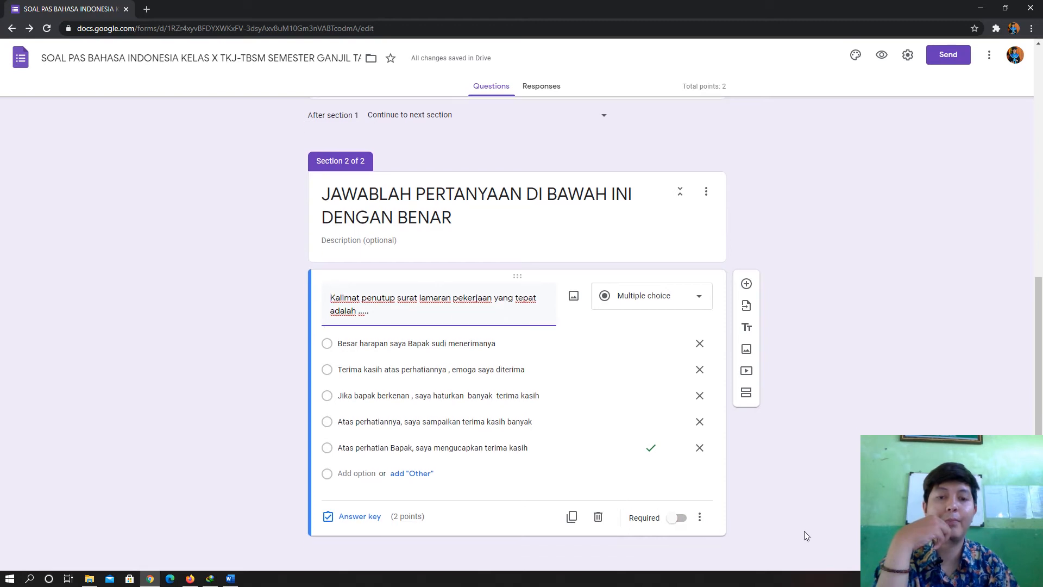
- Add a new question and paste question 2's text from the Word document
{"action": "scroll", "coordinate": [842, 432], "scroll_direction": "up", "scroll_amount": 3}
{"action": "scroll", "coordinate": [858, 414], "scroll_direction": "down", "scroll_amount": 3}
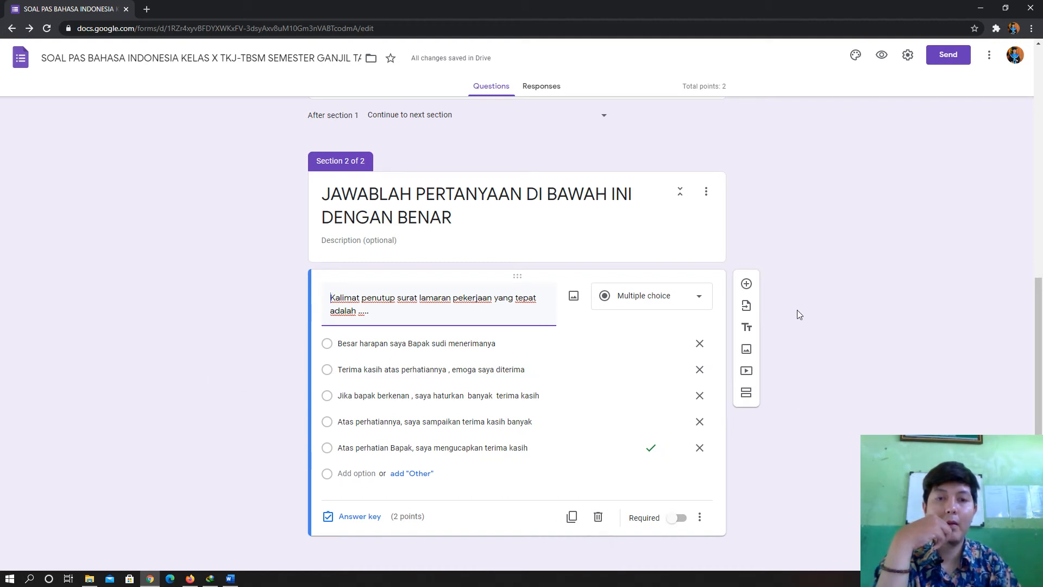
{"action": "left_click", "coordinate": [748, 287]}
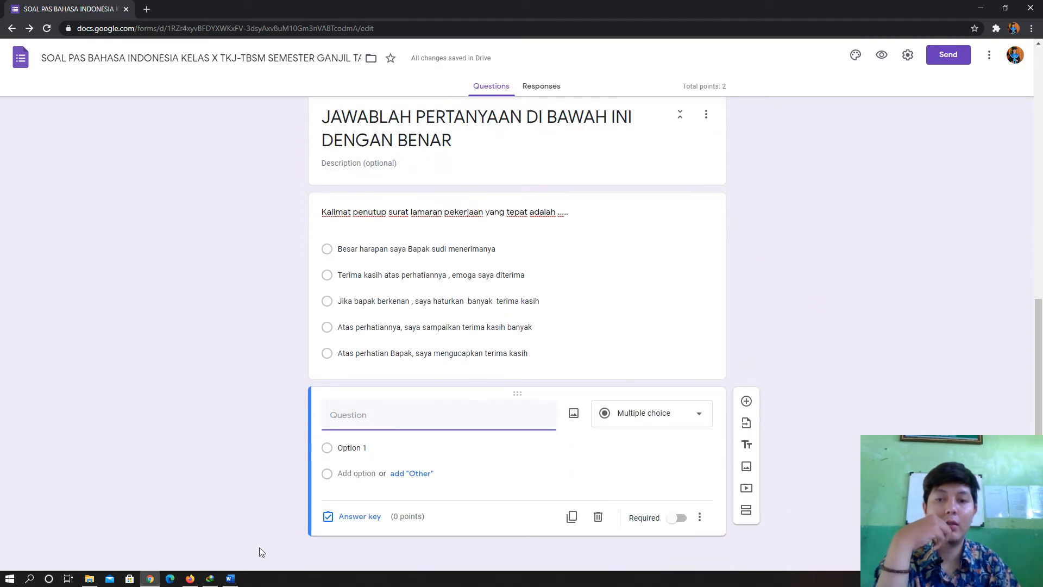
{"action": "left_click", "coordinate": [230, 578]}
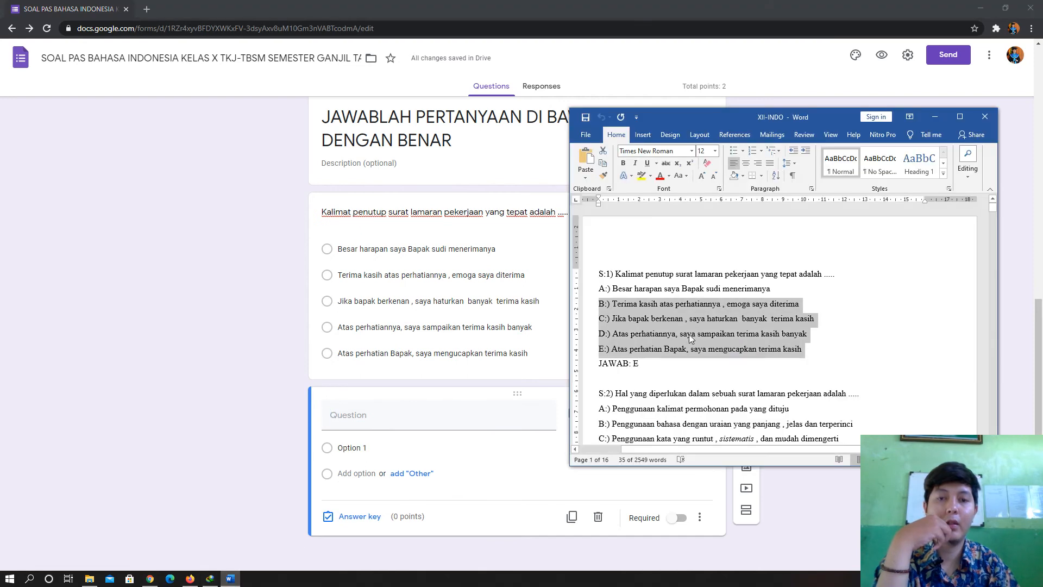
{"action": "left_click_drag", "start_coordinate": [864, 395], "coordinate": [619, 399]}
{"action": "right_click", "coordinate": [619, 399]}
{"action": "left_click", "coordinate": [652, 426]}
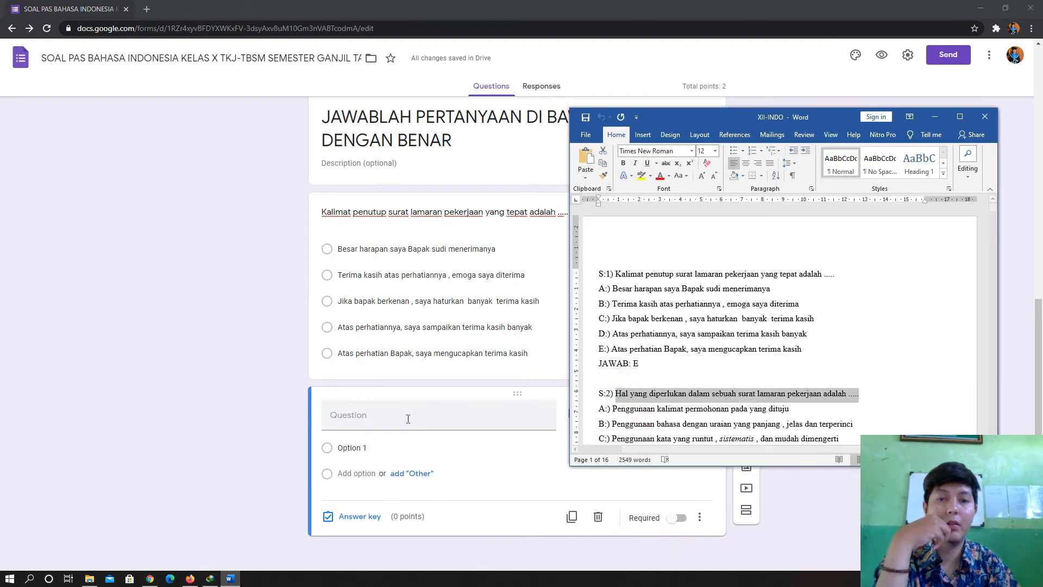
{"action": "left_click", "coordinate": [402, 419]}
{"action": "right_click", "coordinate": [402, 419]}
{"action": "left_click", "coordinate": [434, 318]}
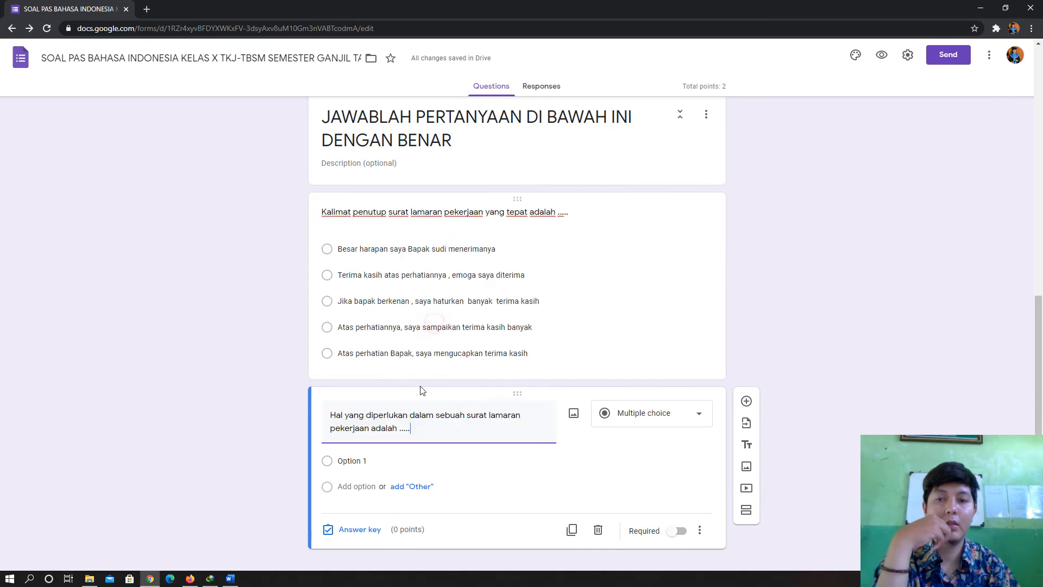
- Copy answer lines A to E from Word and paste them as five options
{"action": "left_click", "coordinate": [229, 578]}
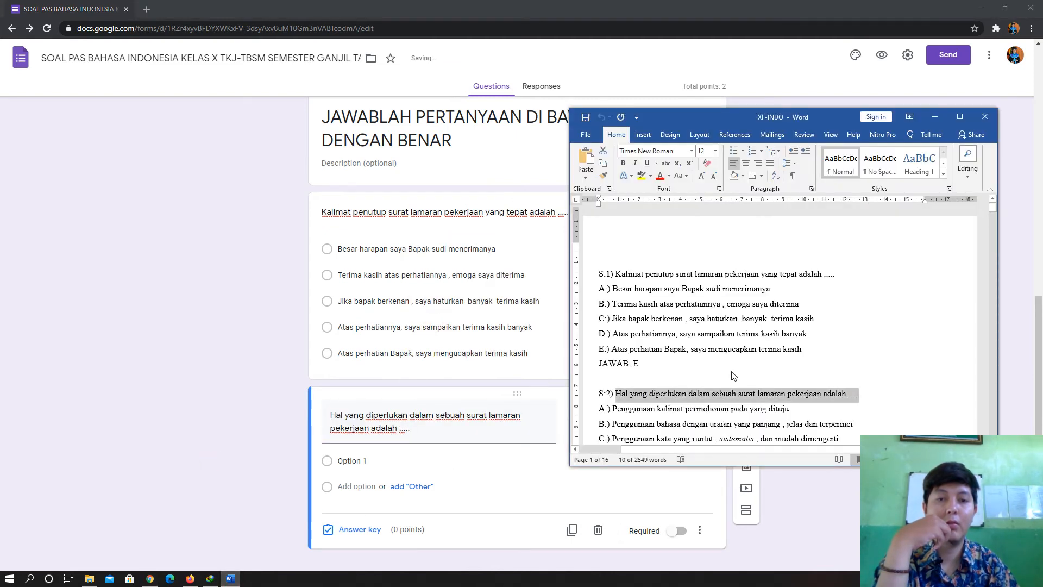
{"action": "scroll", "coordinate": [741, 372], "scroll_direction": "down", "scroll_amount": 2}
{"action": "left_click_drag", "start_coordinate": [726, 417], "coordinate": [598, 357]}
{"action": "right_click", "coordinate": [604, 359]}
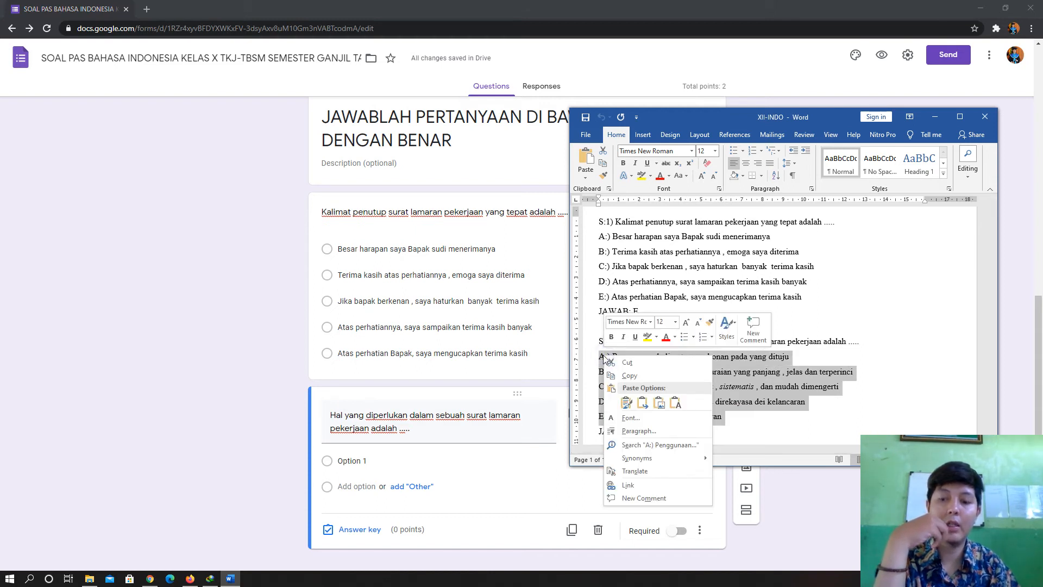
{"action": "left_click", "coordinate": [629, 375]}
{"action": "left_click", "coordinate": [377, 461]}
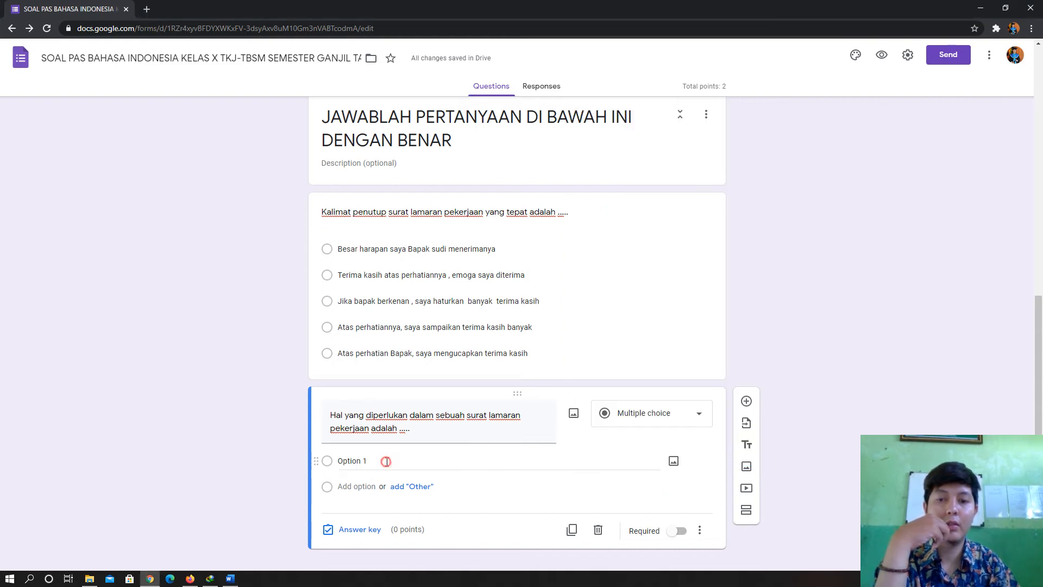
{"action": "right_click", "coordinate": [359, 461]}
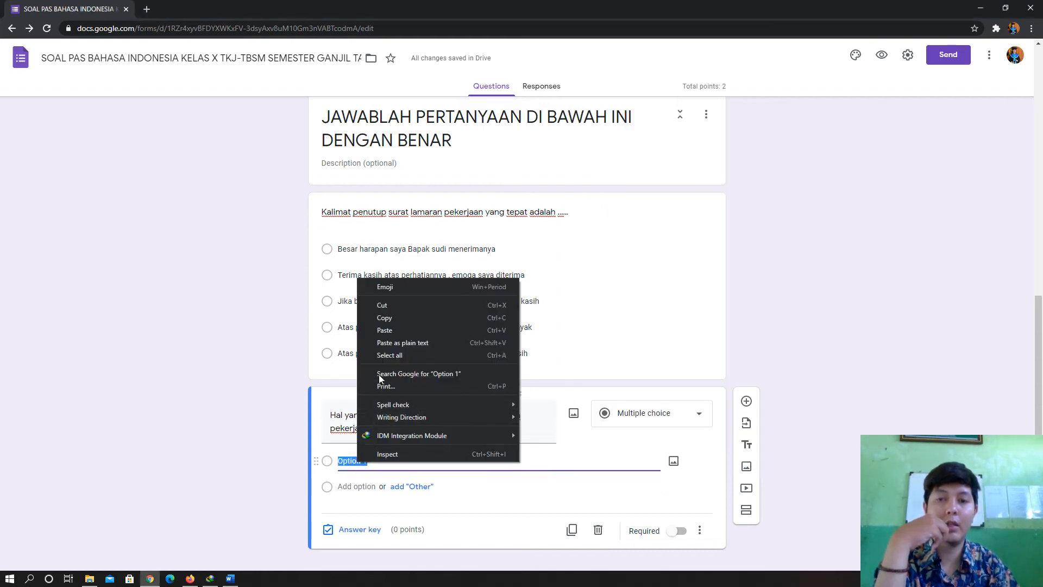
{"action": "left_click", "coordinate": [388, 332]}
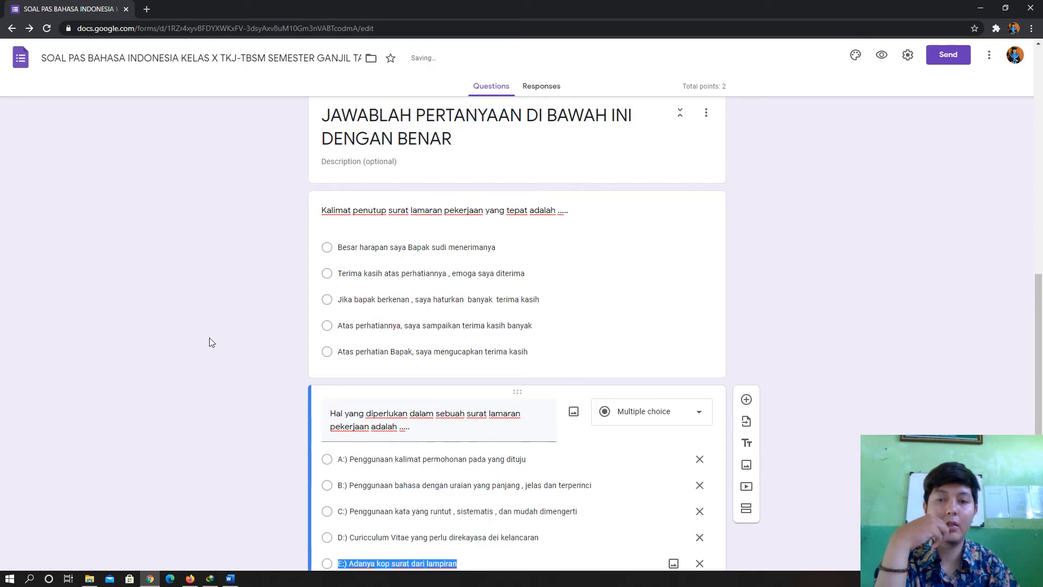
- Remove the E:), D:) and C:) prefixes from the last three options
{"action": "left_click", "coordinate": [349, 448]}
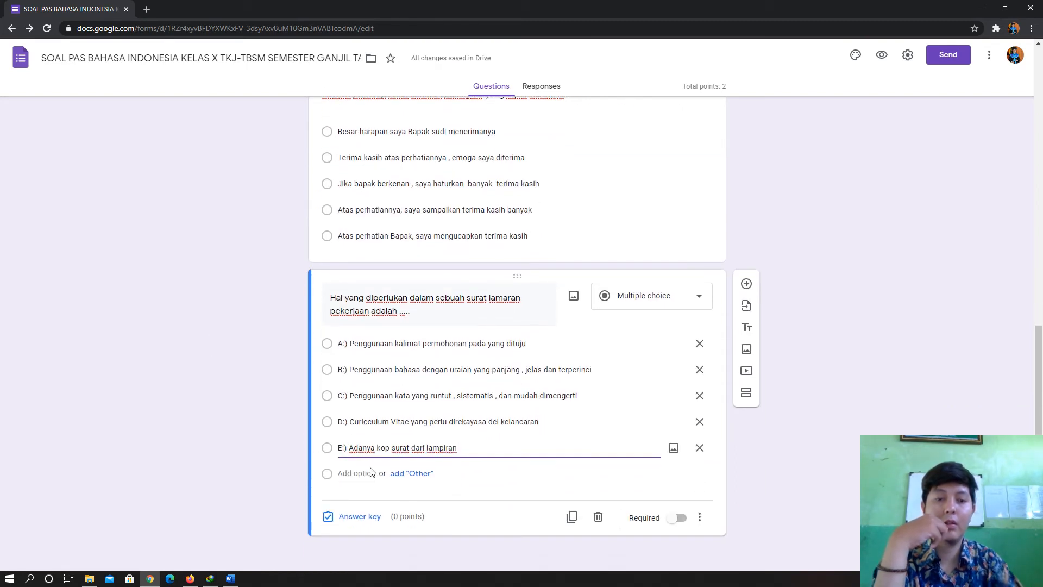
{"action": "key", "text": "BackSpace"}
{"action": "key", "text": "BackSpace"}
{"action": "key", "text": "BackSpace"}
{"action": "key", "text": "BackSpace"}
{"action": "left_click", "coordinate": [349, 421]}
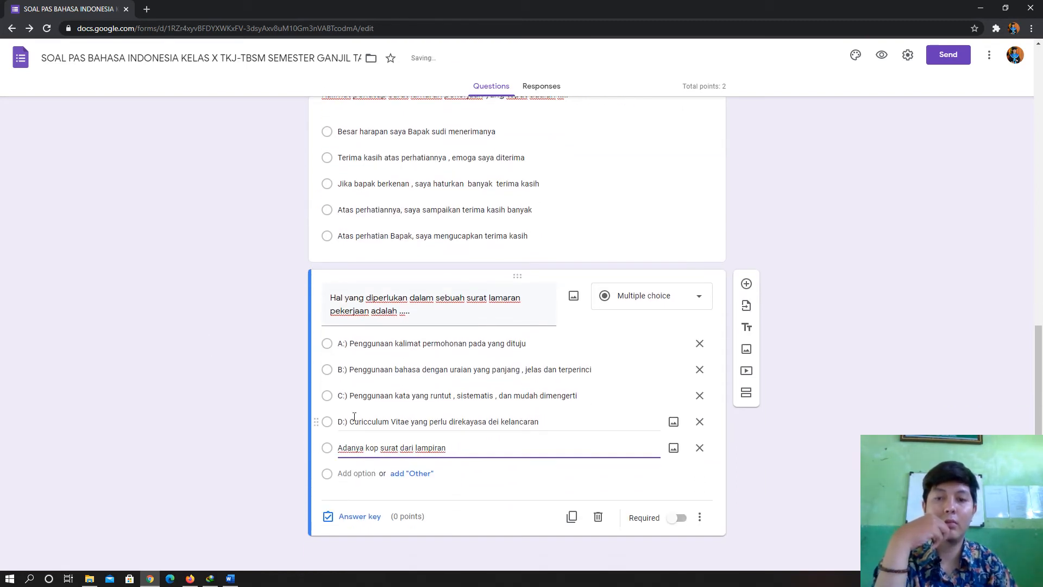
{"action": "left_click", "coordinate": [349, 421]}
{"action": "key", "text": "BackSpace"}
{"action": "key", "text": "BackSpace"}
{"action": "key", "text": "BackSpace"}
{"action": "key", "text": "BackSpace"}
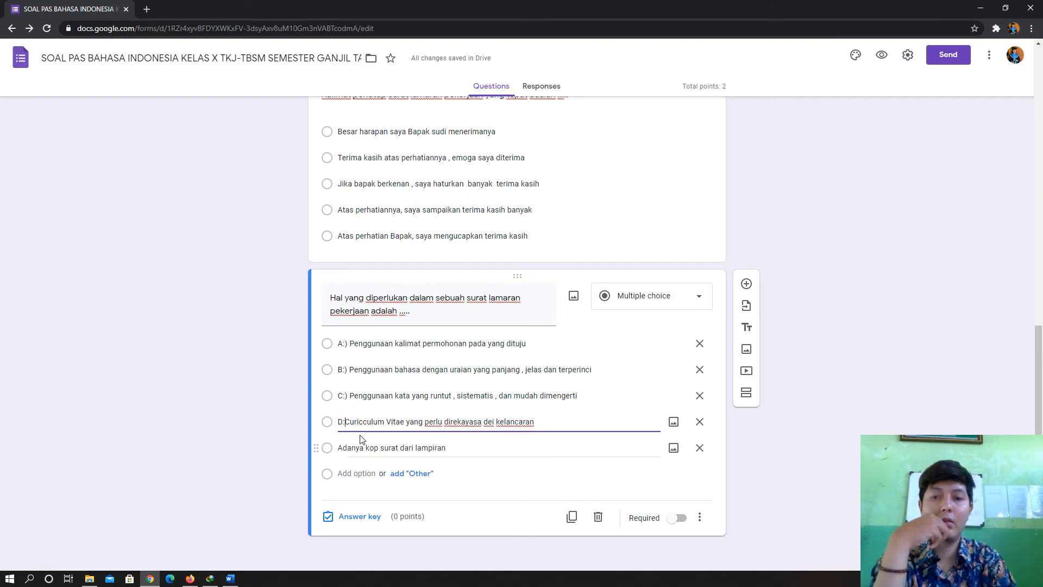
{"action": "left_click", "coordinate": [352, 396]}
{"action": "left_click", "coordinate": [351, 396]}
{"action": "key", "text": "BackSpace"}
{"action": "key", "text": "BackSpace"}
{"action": "key", "text": "BackSpace"}
{"action": "key", "text": "BackSpace"}
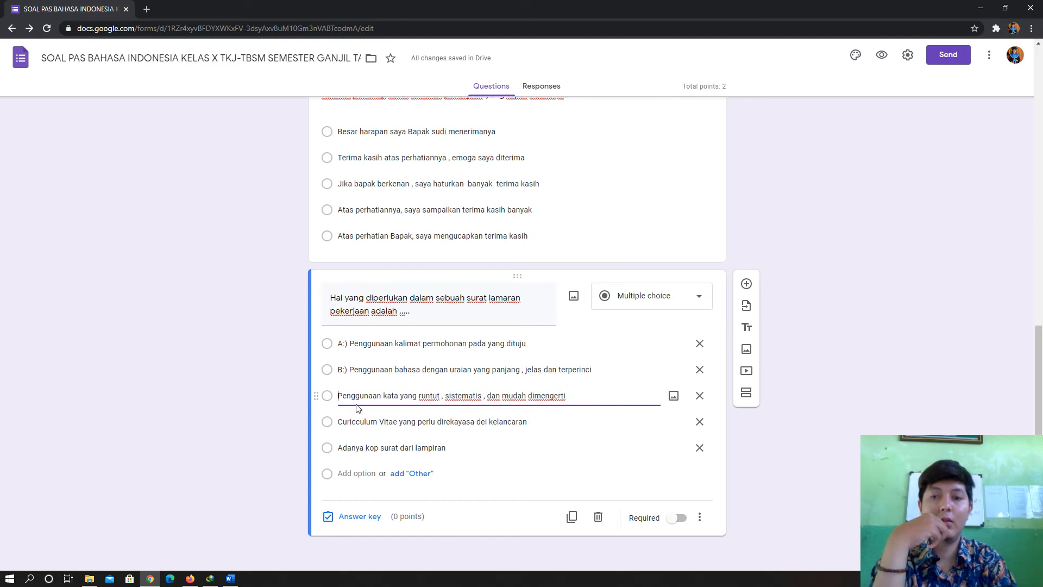
- Remove the B:) and A:) prefixes from the first two options
{"action": "left_click", "coordinate": [351, 370]}
{"action": "left_click", "coordinate": [352, 370]}
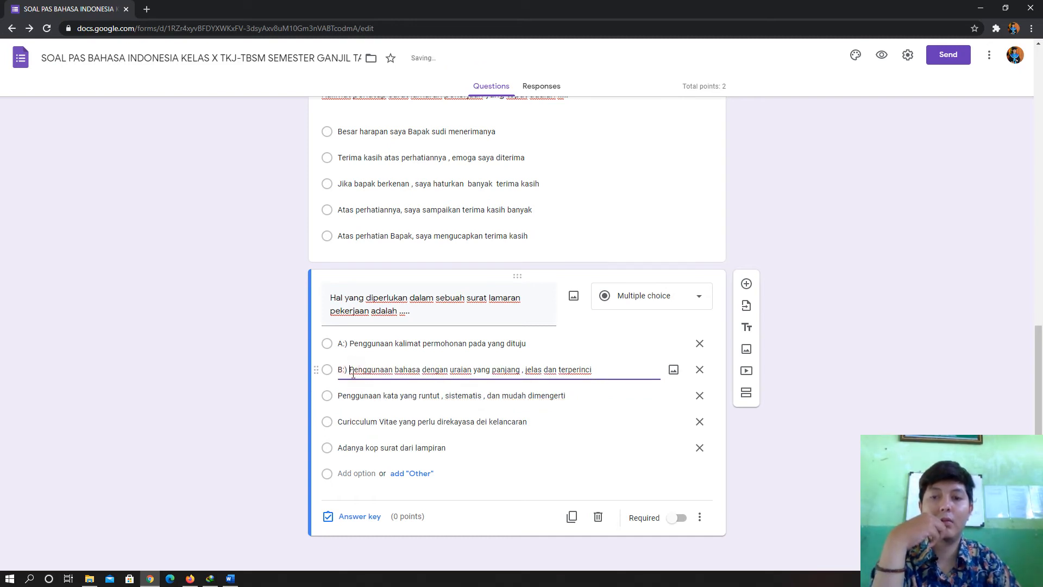
{"action": "key", "text": "BackSpace"}
{"action": "key", "text": "BackSpace"}
{"action": "key", "text": "BackSpace"}
{"action": "key", "text": "BackSpace"}
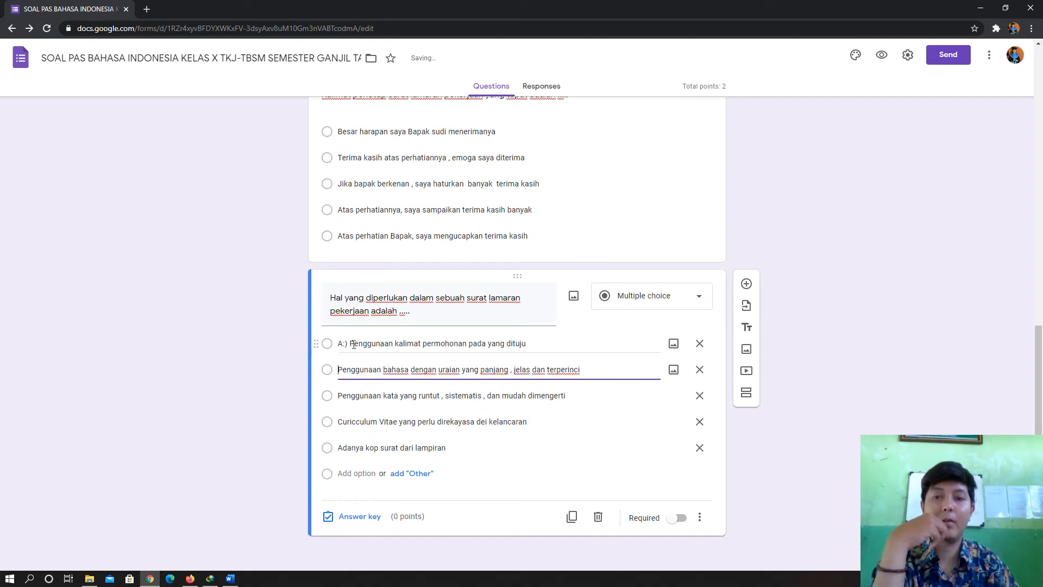
{"action": "left_click", "coordinate": [353, 345]}
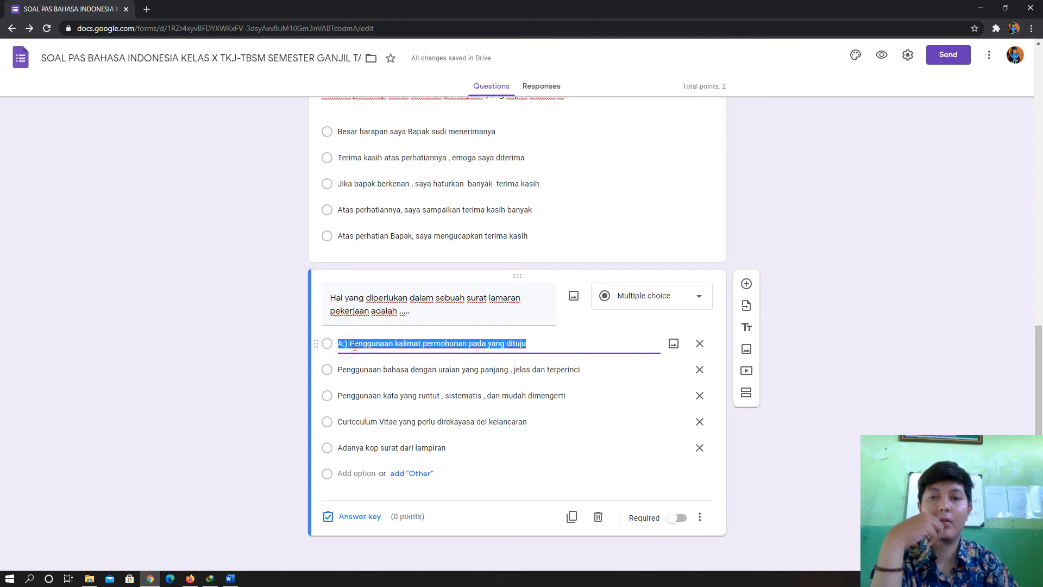
{"action": "left_click", "coordinate": [352, 344]}
{"action": "key", "text": "BackSpace"}
{"action": "key", "text": "BackSpace"}
{"action": "key", "text": "BackSpace"}
{"action": "key", "text": "BackSpace"}
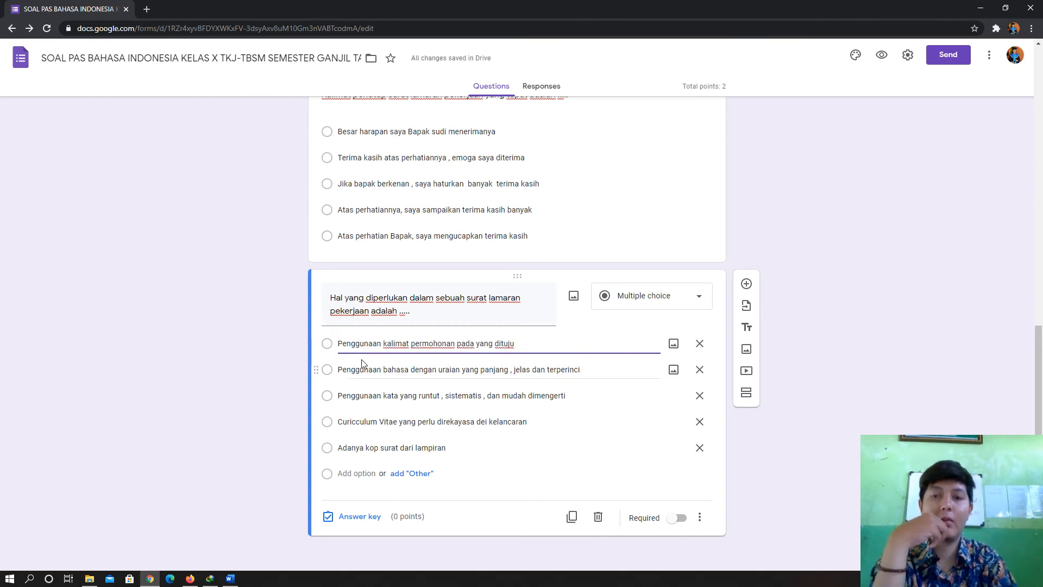
{"action": "left_click", "coordinate": [905, 285]}
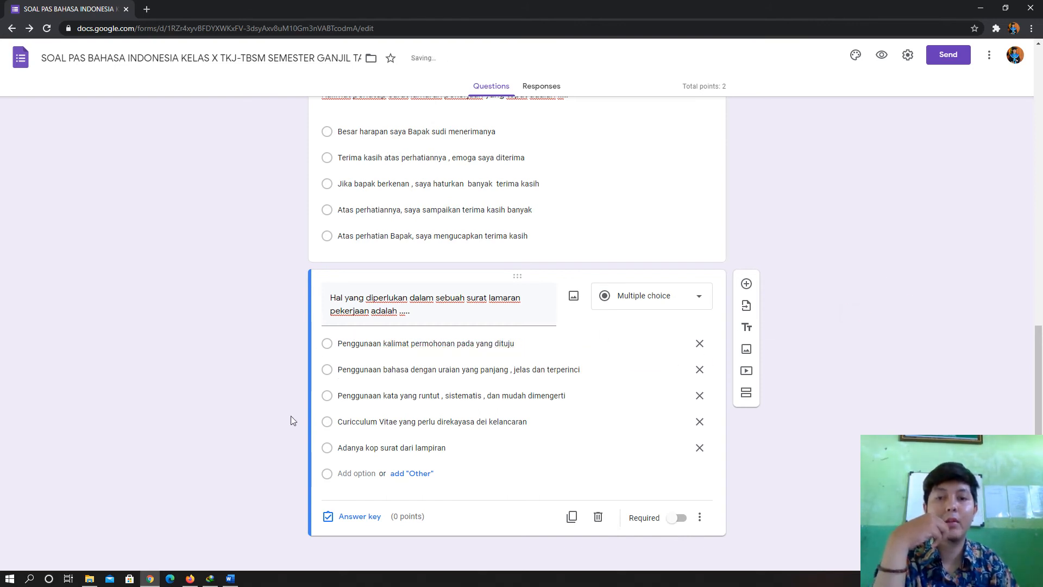
- Give the question 2 points with 'Penggunaan kalimat permohonan pada yang dituju' as the correct answer
{"action": "left_click", "coordinate": [354, 516]}
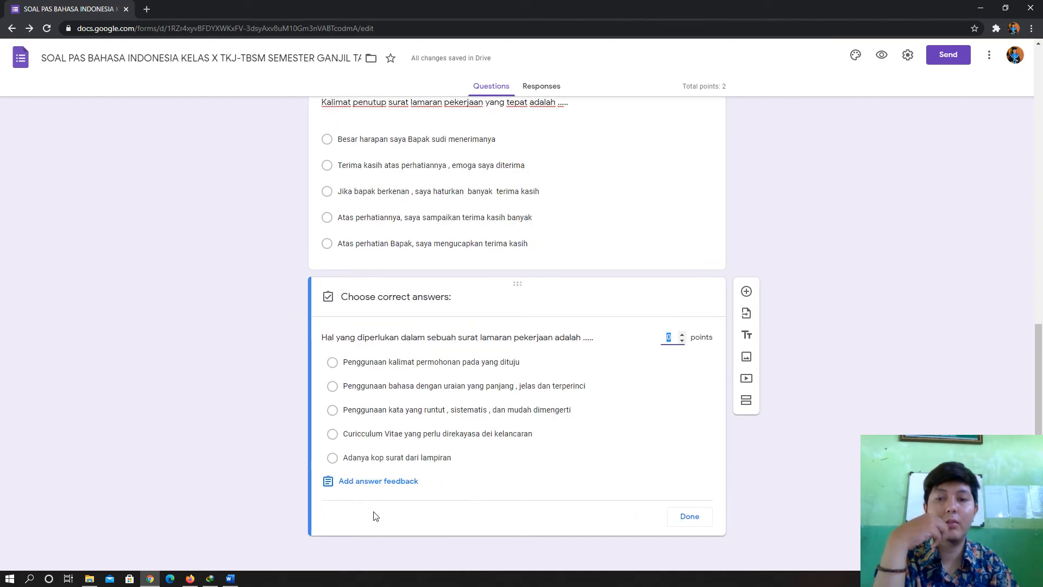
{"action": "left_click", "coordinate": [682, 336]}
{"action": "left_click", "coordinate": [682, 336]}
{"action": "left_click", "coordinate": [230, 578]}
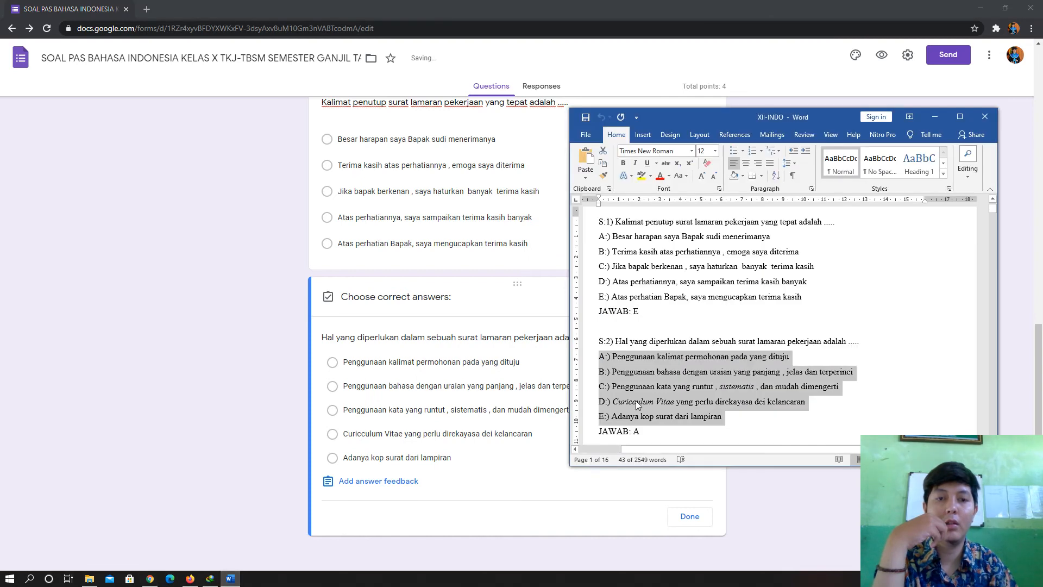
{"action": "left_click", "coordinate": [140, 370]}
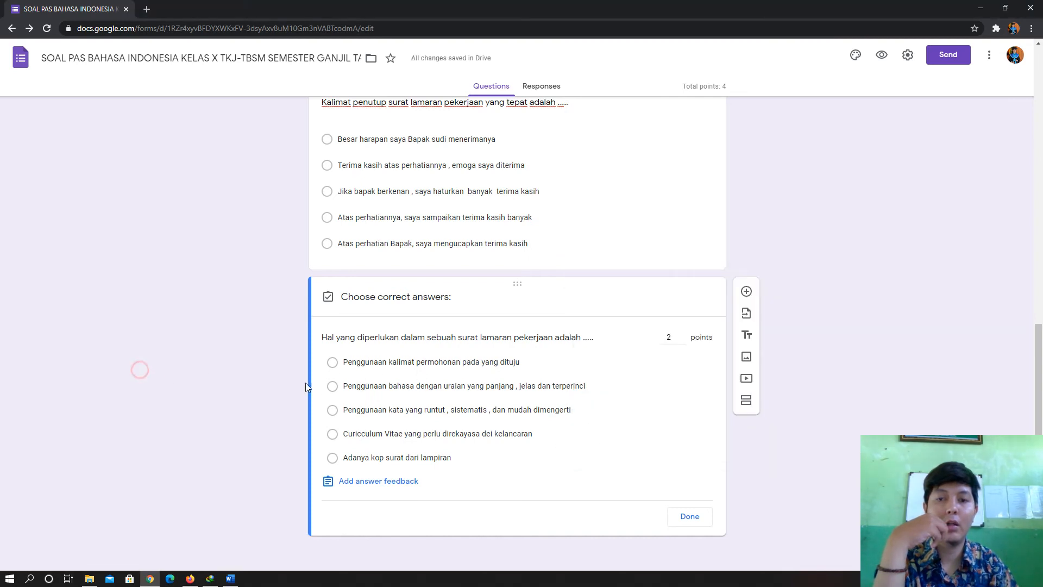
{"action": "left_click", "coordinate": [332, 363]}
{"action": "left_click", "coordinate": [690, 518]}
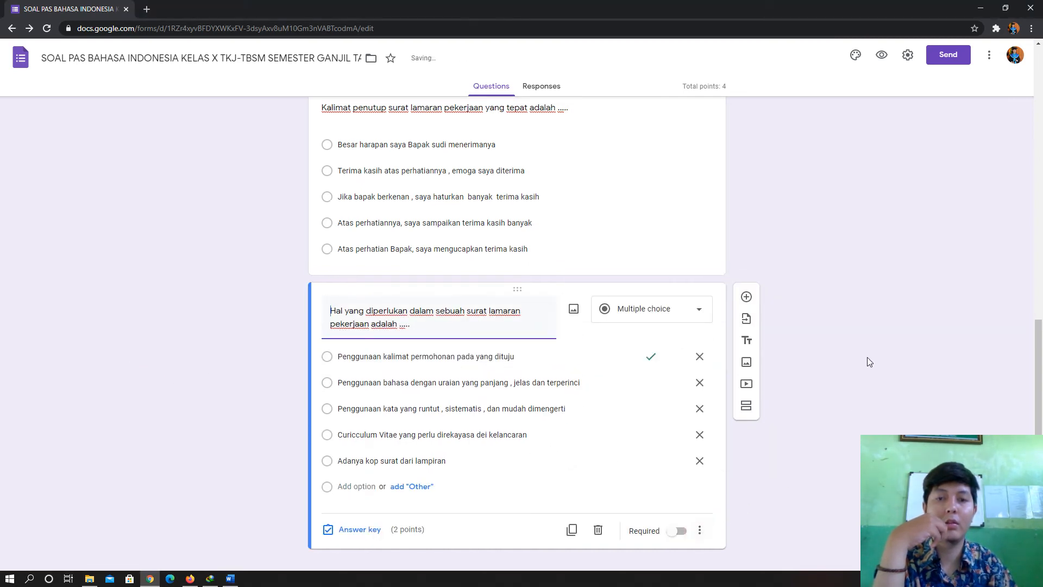
{"action": "scroll", "coordinate": [826, 304], "scroll_direction": "up", "scroll_amount": 6}
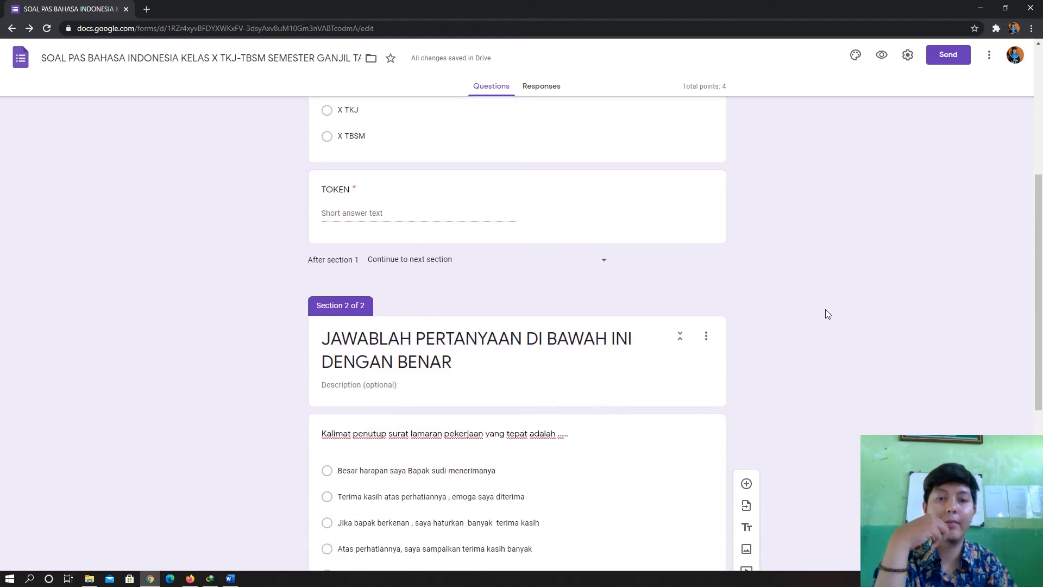
{"action": "scroll", "coordinate": [842, 347], "scroll_direction": "down", "scroll_amount": 6}
{"action": "scroll", "coordinate": [860, 387], "scroll_direction": "up", "scroll_amount": 15}
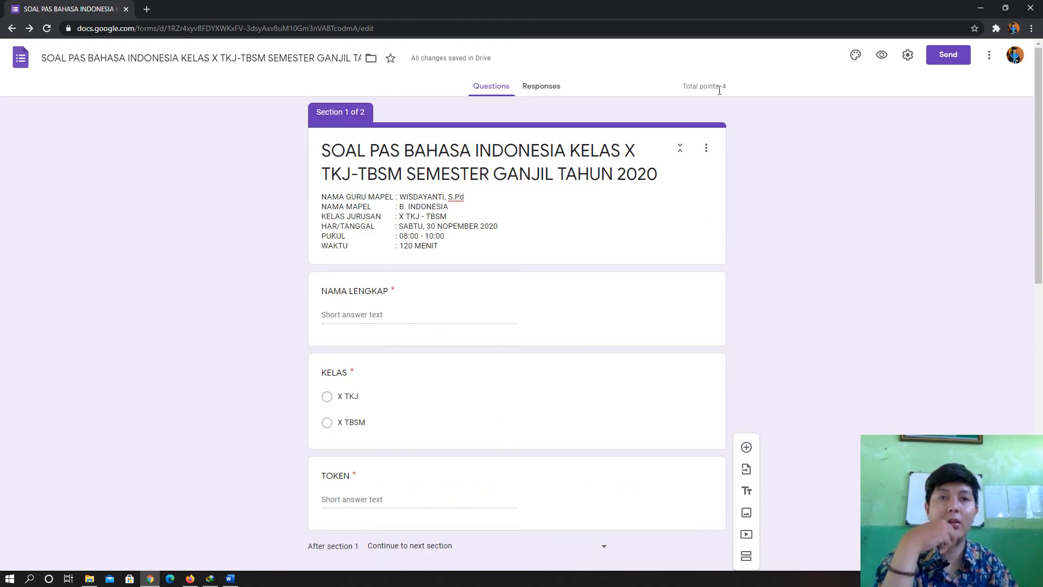
{"action": "scroll", "coordinate": [740, 117], "scroll_direction": "down", "scroll_amount": 15}
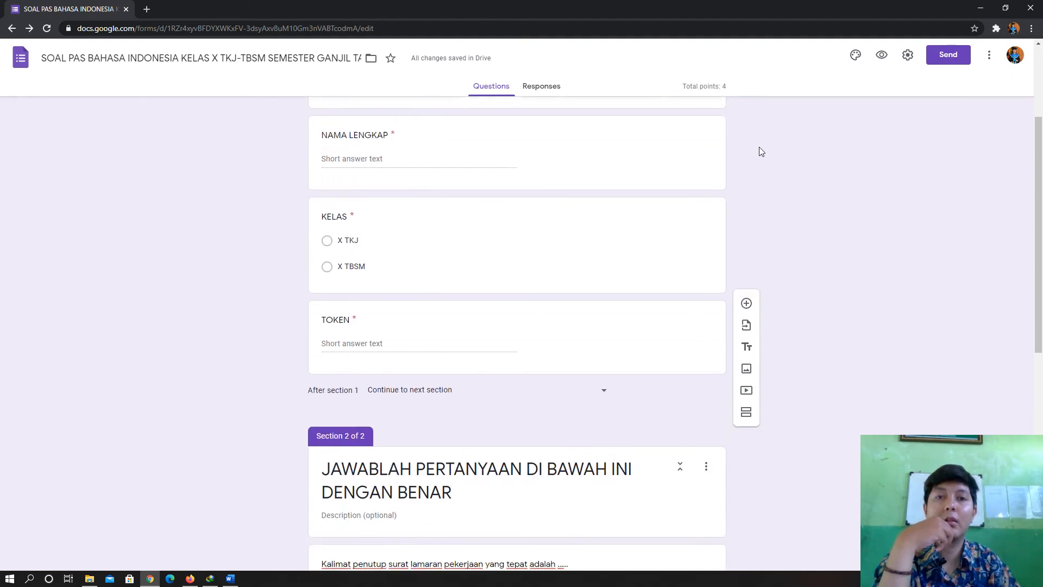
{"action": "scroll", "coordinate": [727, 306], "scroll_direction": "up", "scroll_amount": 2}
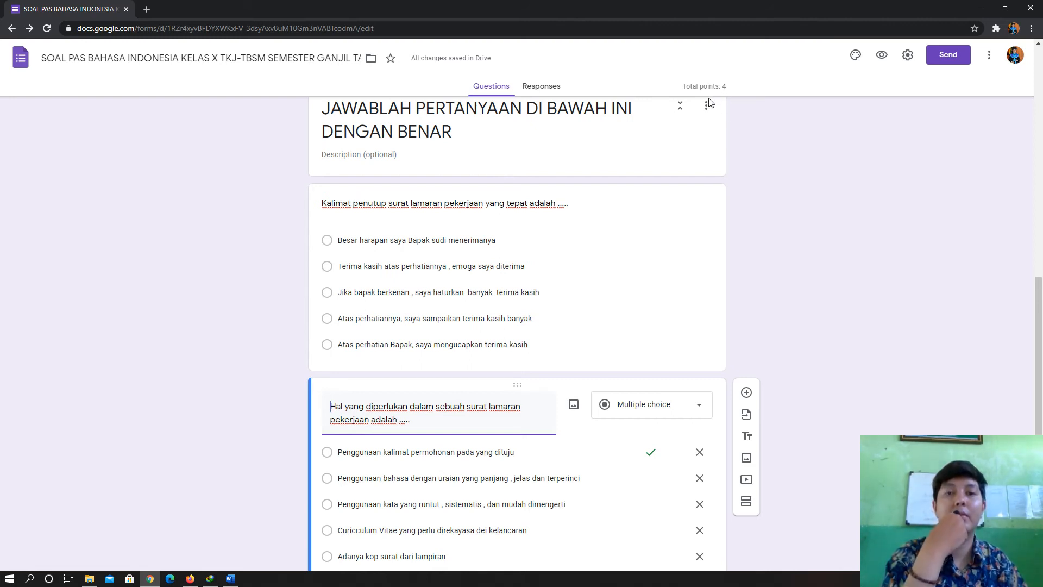
{"action": "scroll", "coordinate": [858, 339], "scroll_direction": "up", "scroll_amount": 4}
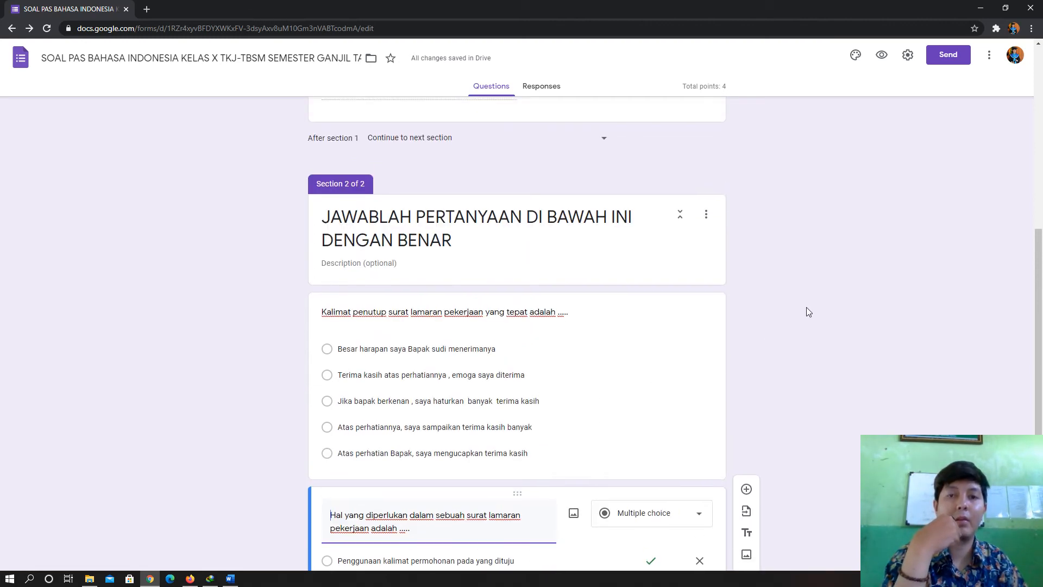
{"action": "scroll", "coordinate": [772, 285], "scroll_direction": "up", "scroll_amount": 5}
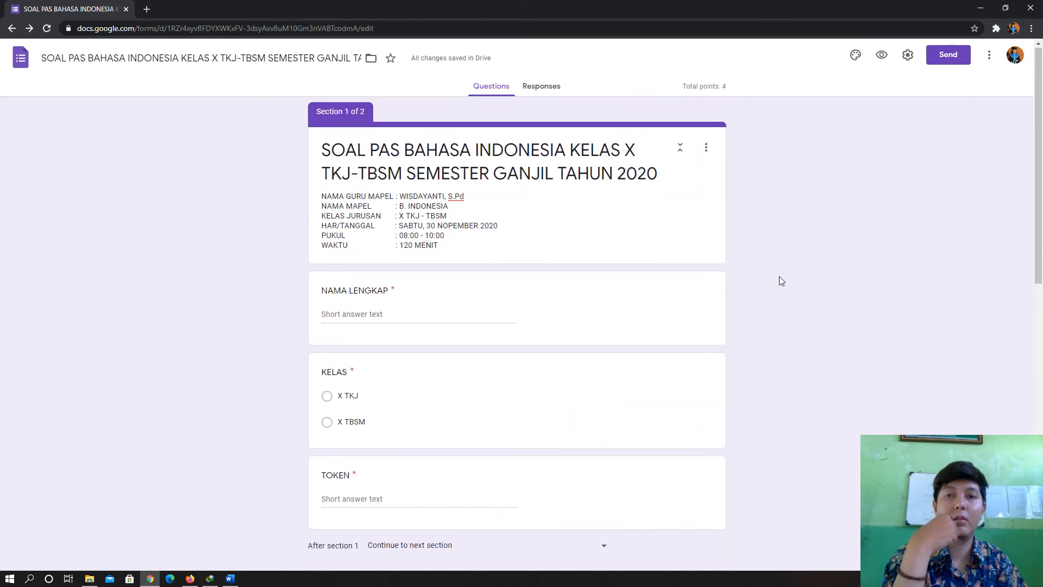
{"action": "scroll", "coordinate": [340, 270], "scroll_direction": "down", "scroll_amount": 7}
{"action": "scroll", "coordinate": [224, 281], "scroll_direction": "down", "scroll_amount": 5}
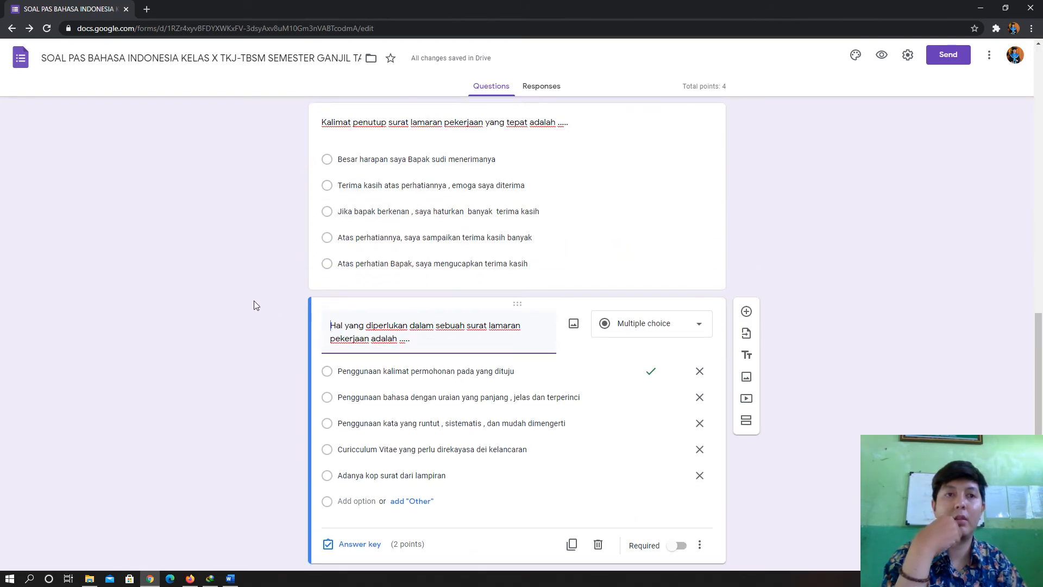
{"action": "scroll", "coordinate": [820, 334], "scroll_direction": "up", "scroll_amount": 5}
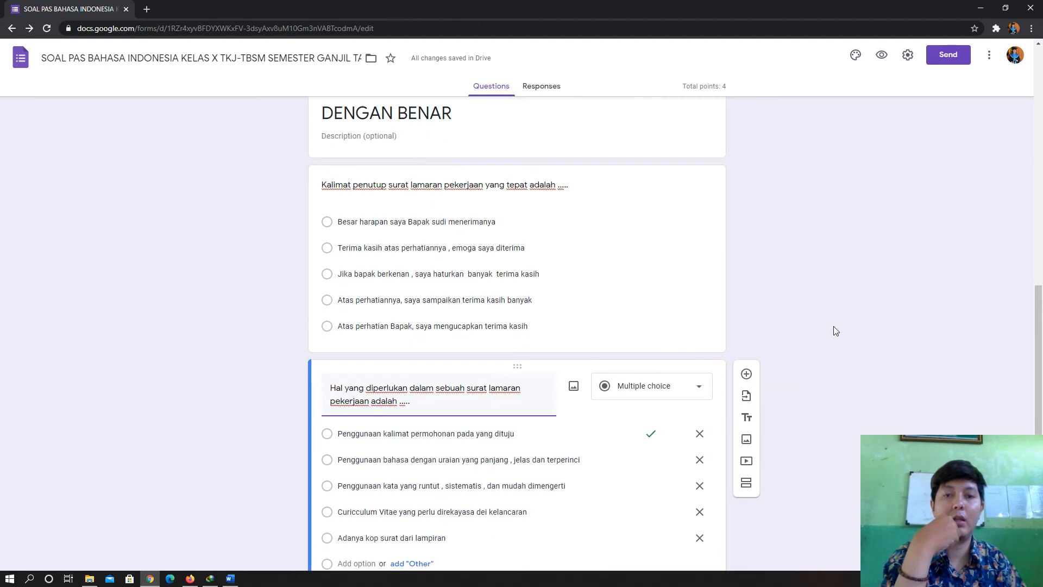
{"action": "scroll", "coordinate": [727, 256], "scroll_direction": "up", "scroll_amount": 1}
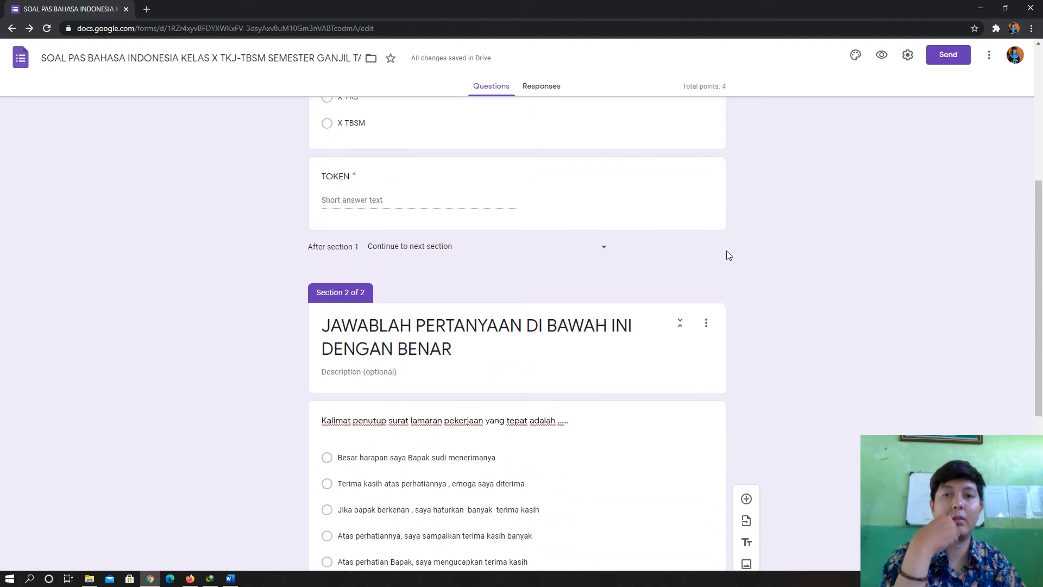
{"action": "scroll", "coordinate": [799, 221], "scroll_direction": "down", "scroll_amount": 3}
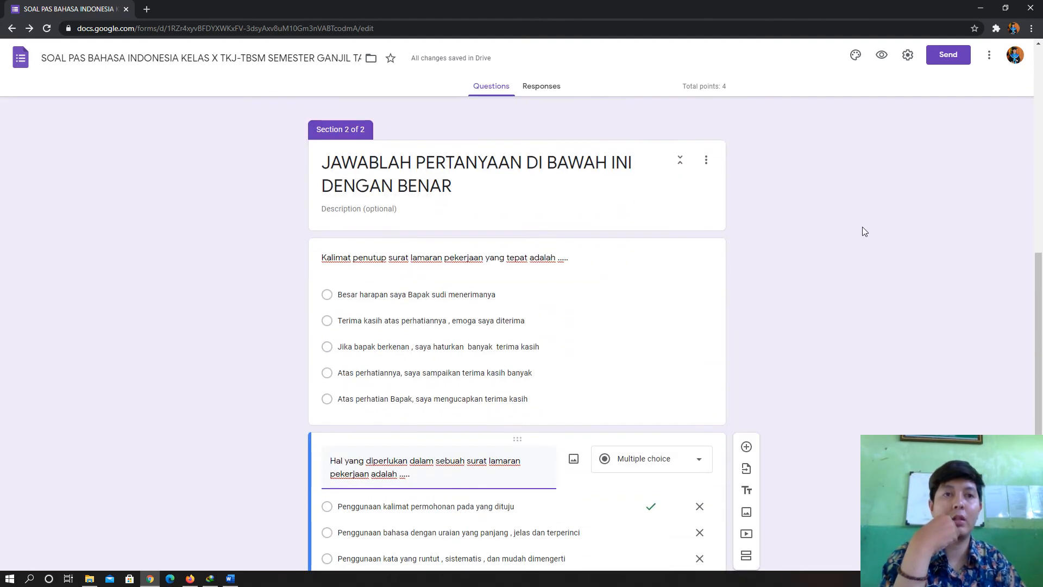
{"action": "scroll", "coordinate": [864, 232], "scroll_direction": "down", "scroll_amount": 2}
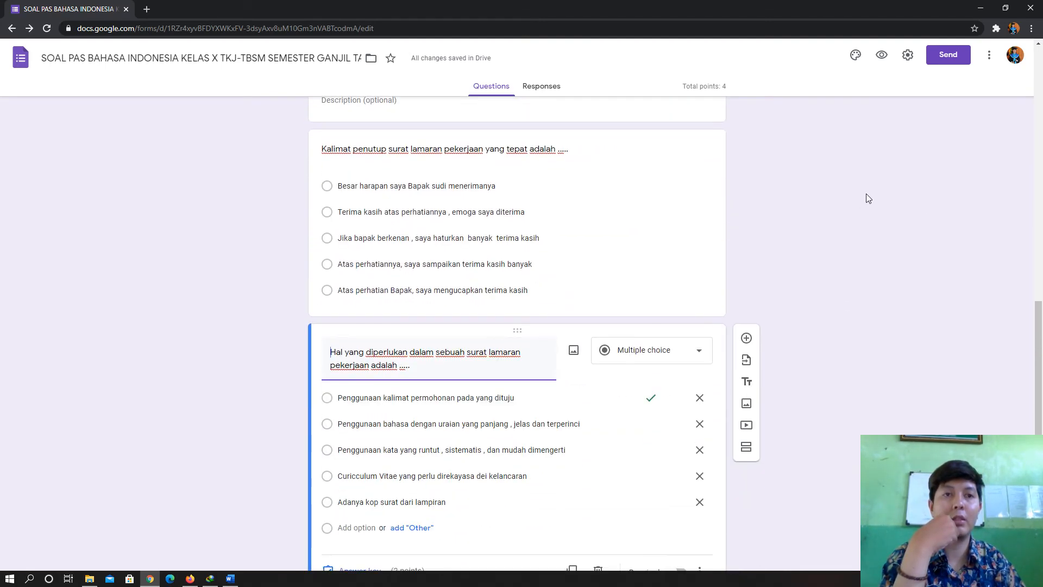
- In preview, enter a student's full name and choose class X TKJ
{"action": "left_click", "coordinate": [881, 56]}
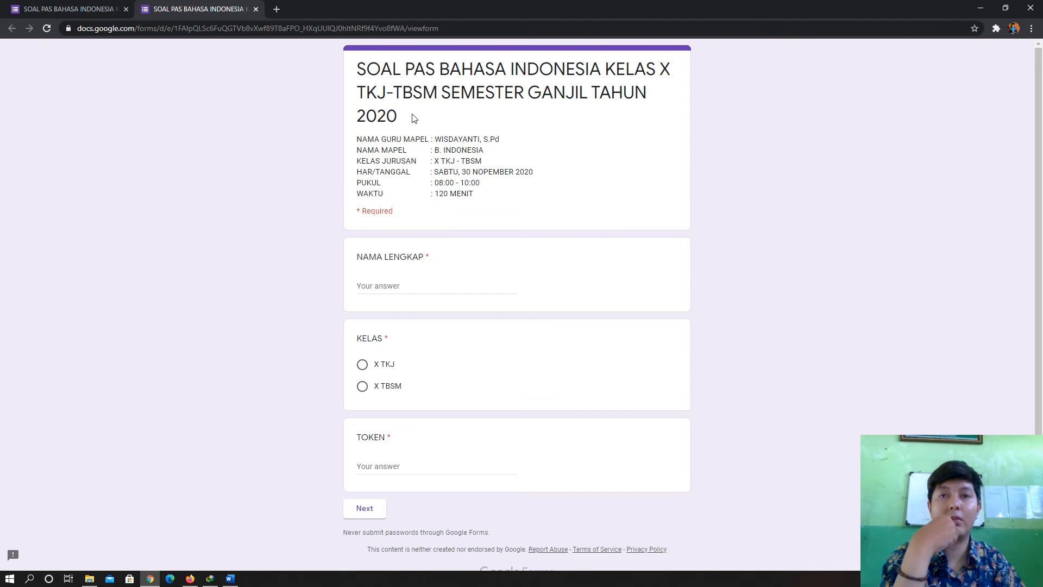
{"action": "scroll", "coordinate": [502, 228], "scroll_direction": "down", "scroll_amount": 1}
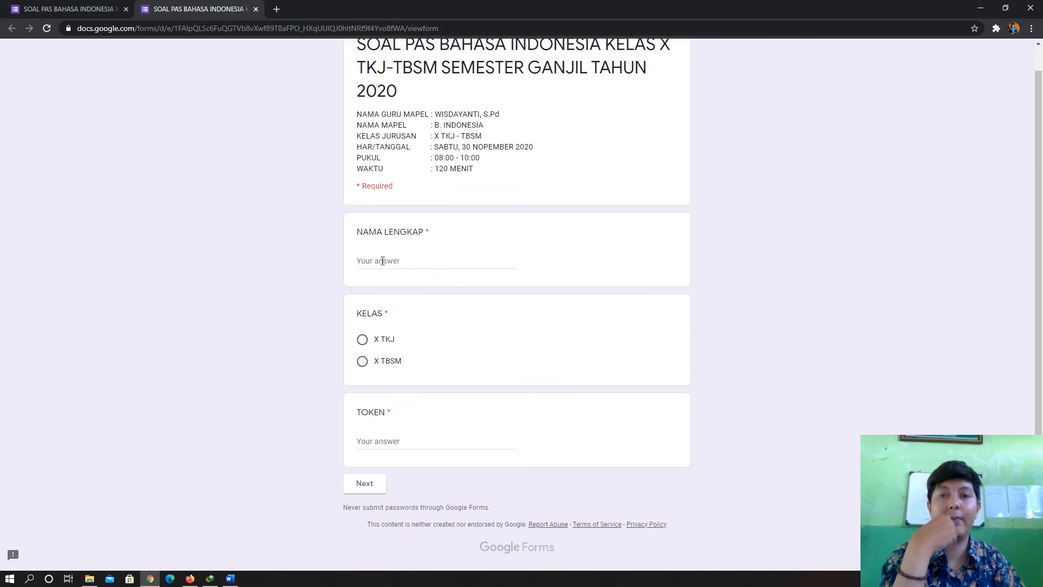
{"action": "left_click", "coordinate": [408, 261]}
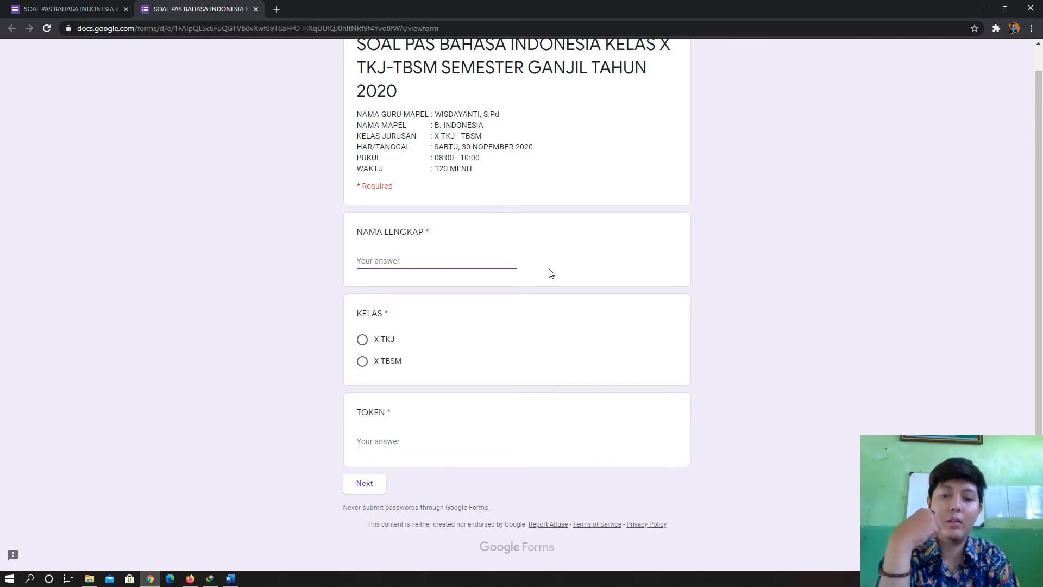
{"action": "type", "text": "KAYLA"}
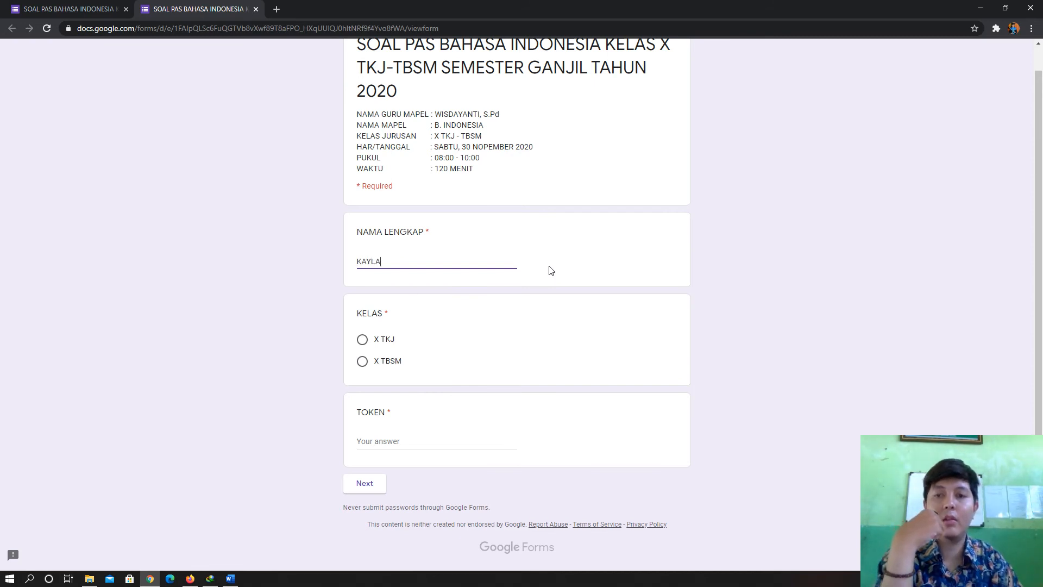
{"action": "left_click", "coordinate": [363, 341]}
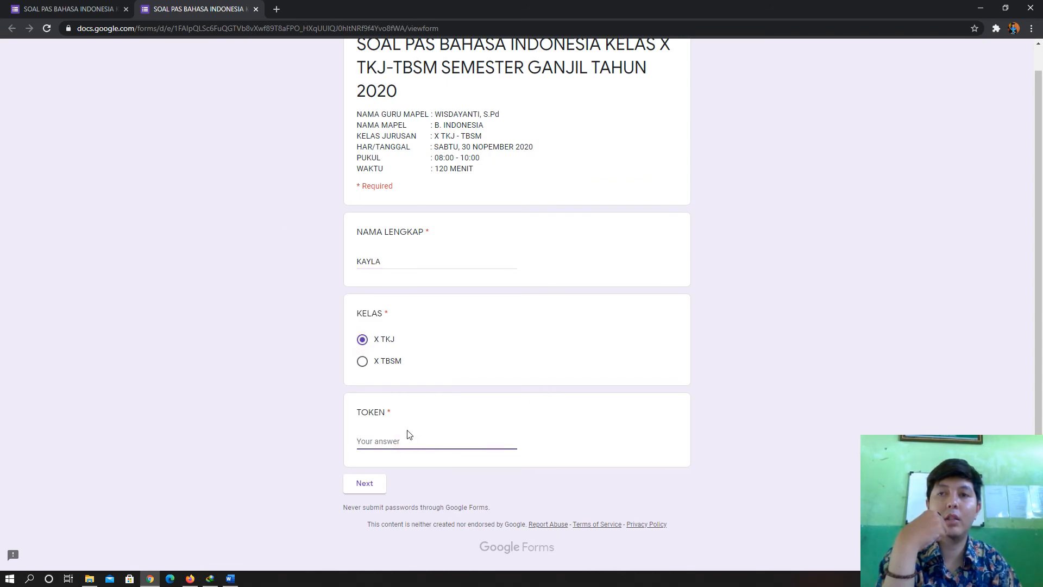
- Check the TOKEN question's accepted value in the form editor
{"action": "left_click", "coordinate": [76, 5]}
{"action": "scroll", "coordinate": [461, 299], "scroll_direction": "up", "scroll_amount": 6}
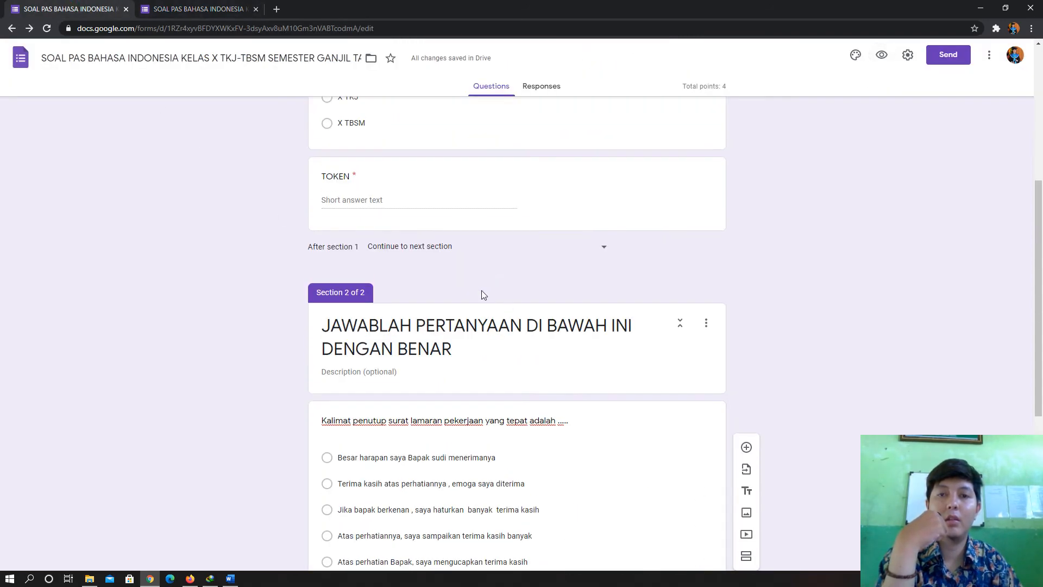
{"action": "scroll", "coordinate": [444, 309], "scroll_direction": "up", "scroll_amount": 2}
{"action": "left_click", "coordinate": [435, 435]}
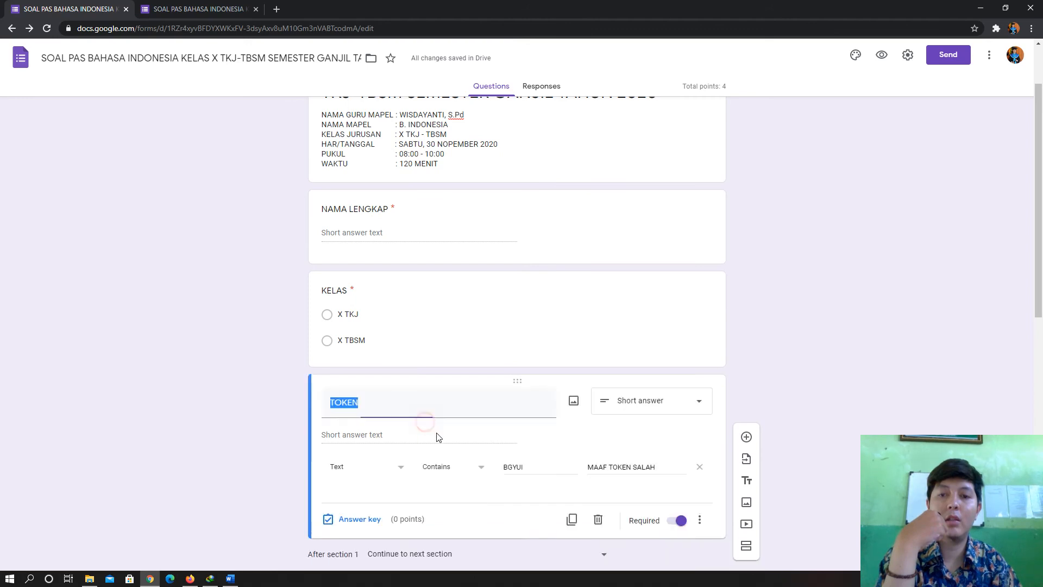
{"action": "left_click", "coordinate": [194, 10]}
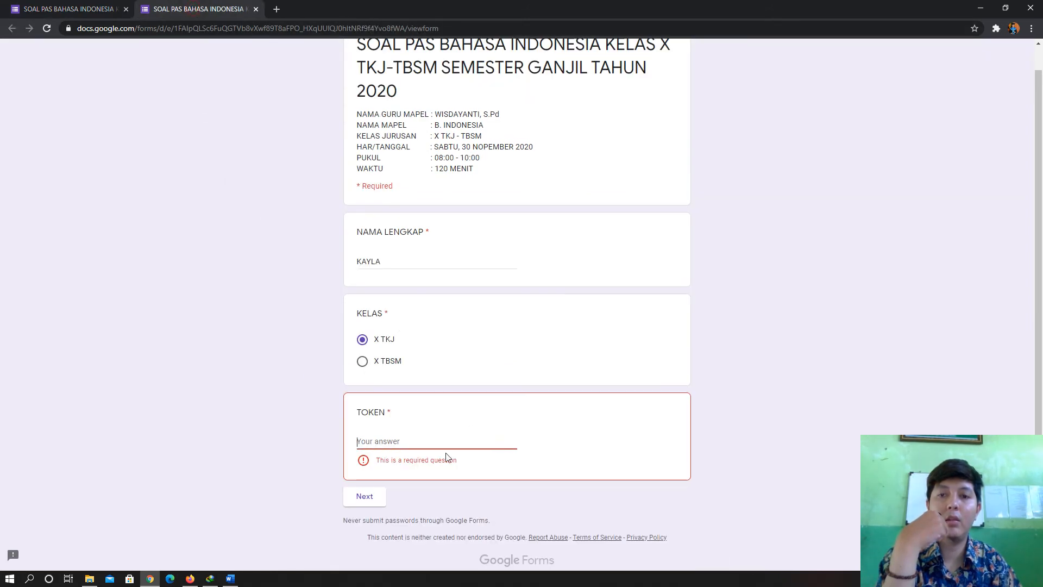
- Enter the token in preview and continue to the questions page
{"action": "type", "text": "BGYUI"}
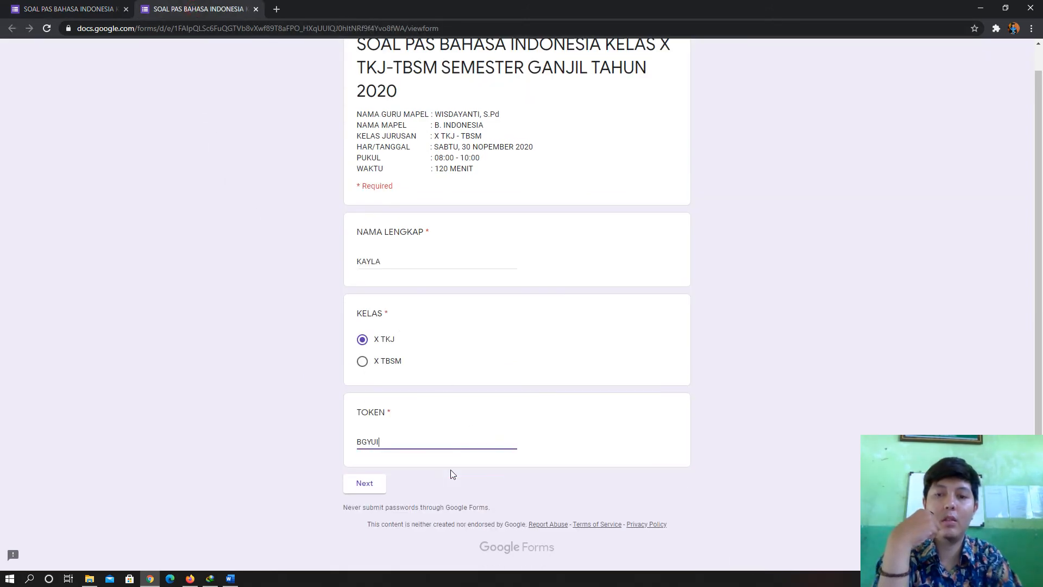
{"action": "left_click", "coordinate": [797, 393]}
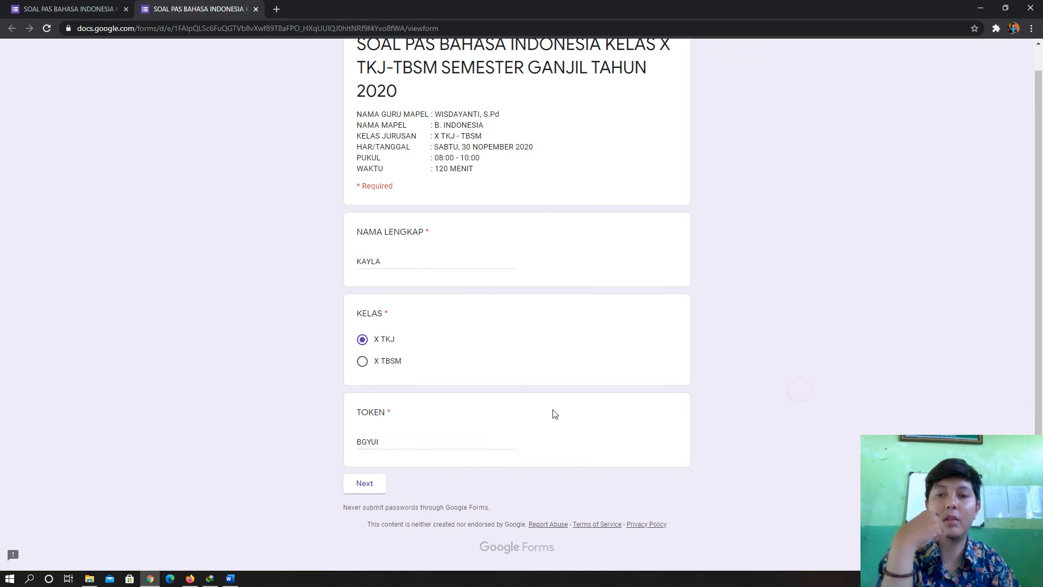
{"action": "left_click", "coordinate": [364, 483]}
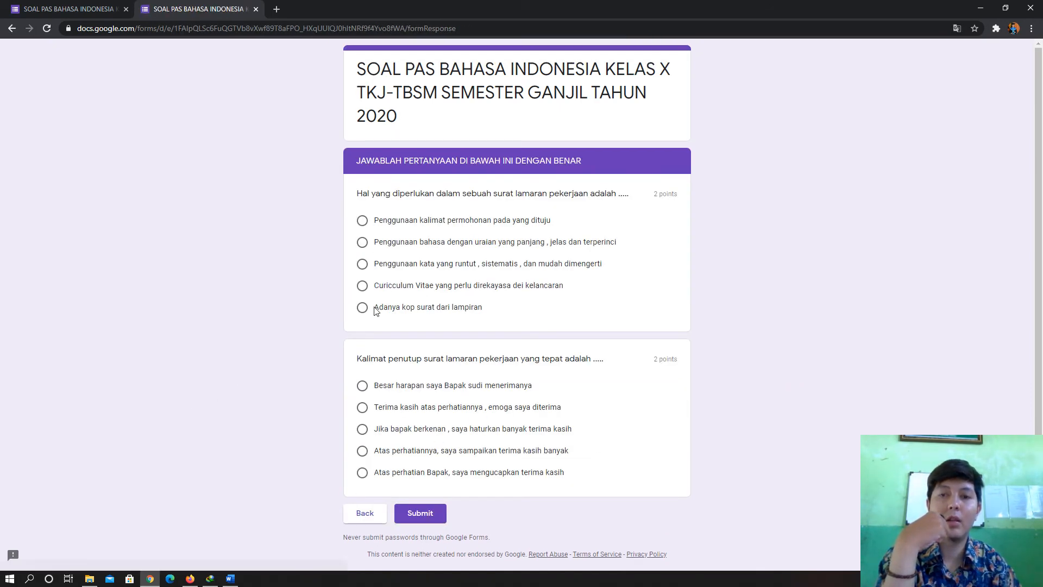
{"action": "scroll", "coordinate": [605, 287], "scroll_direction": "down", "scroll_amount": 1}
{"action": "scroll", "coordinate": [609, 200], "scroll_direction": "up", "scroll_amount": 1}
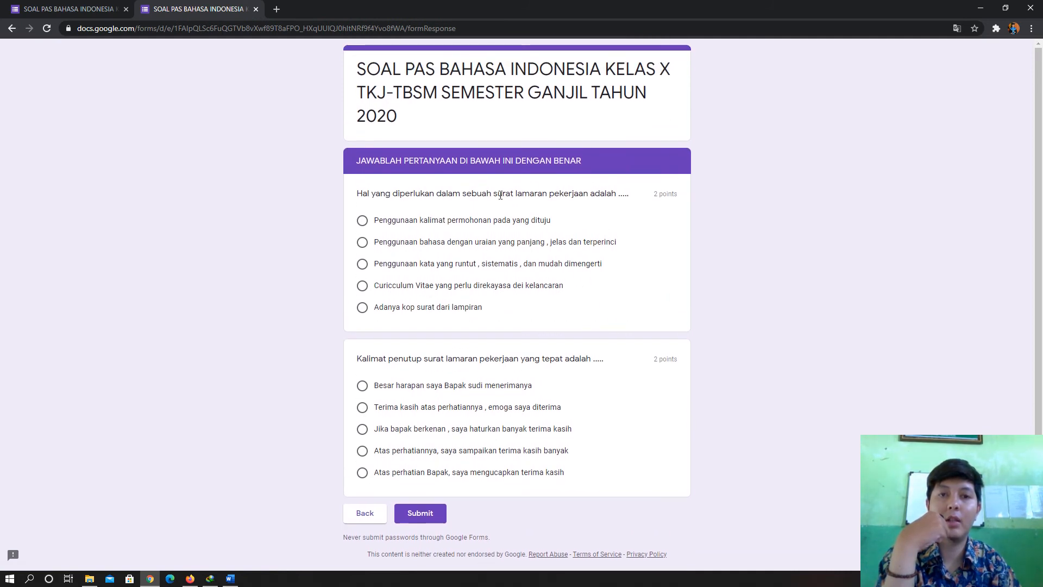
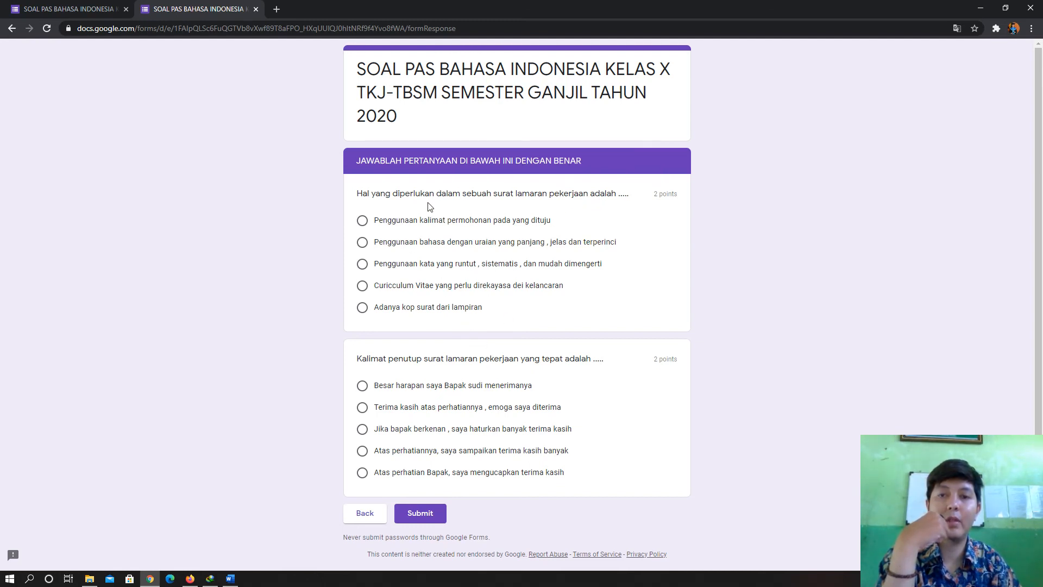
- Compare the quiz editor's questions with the live quiz page, switching between the two tabs
{"action": "left_click", "coordinate": [22, 8]}
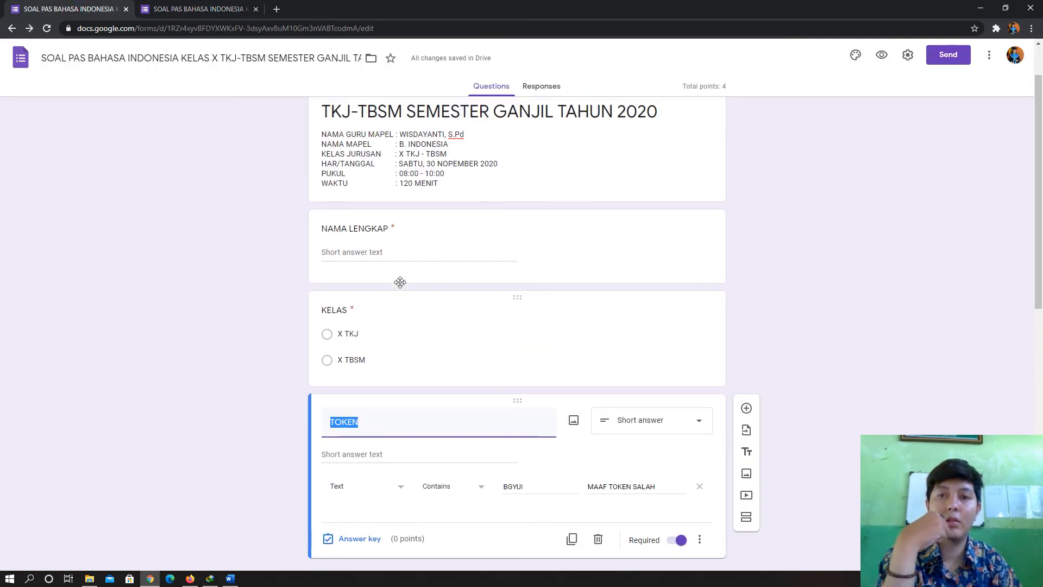
{"action": "scroll", "coordinate": [400, 282], "scroll_direction": "down", "scroll_amount": 10}
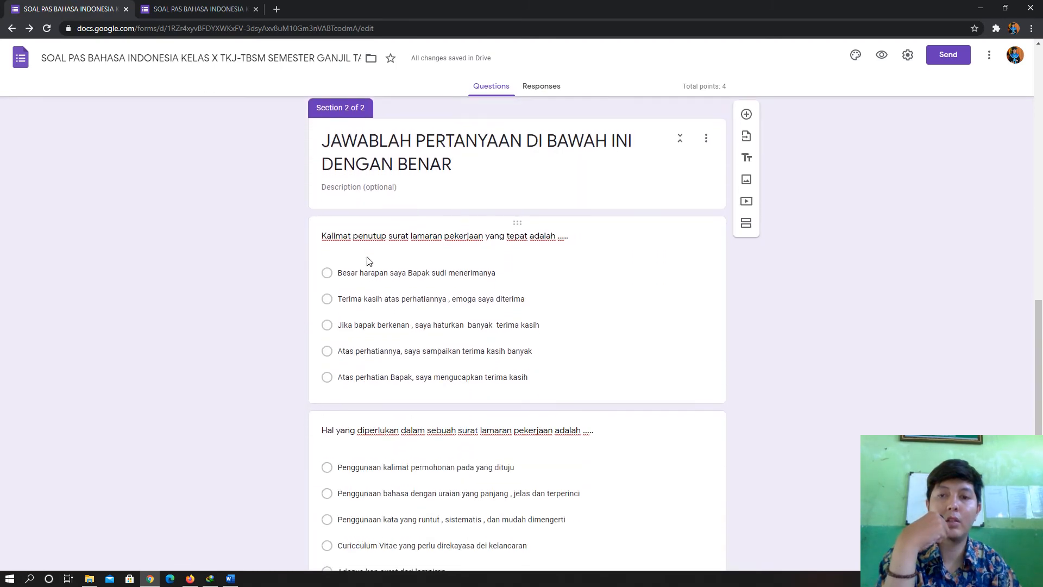
{"action": "scroll", "coordinate": [361, 228], "scroll_direction": "down", "scroll_amount": 1}
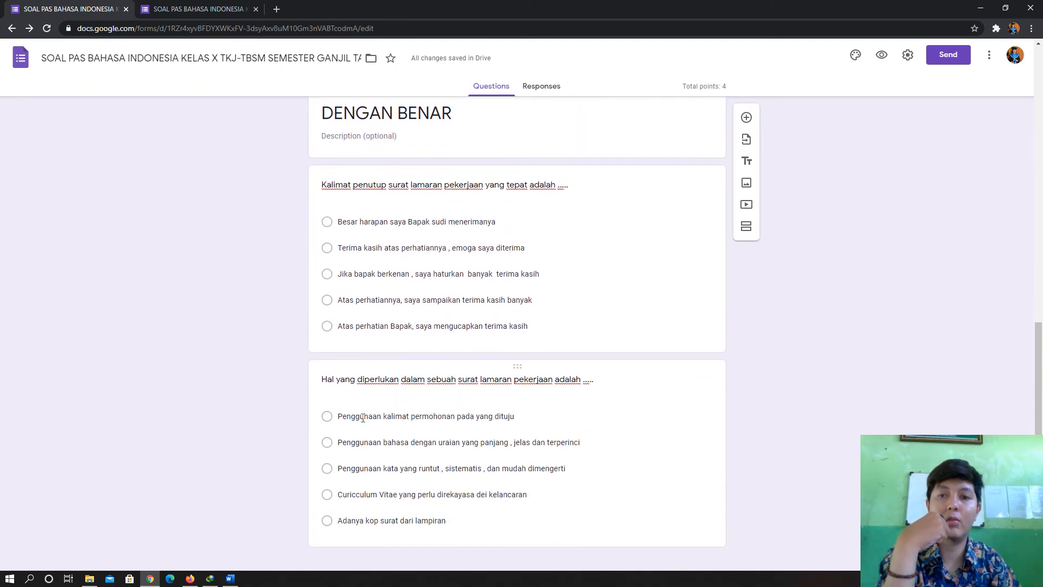
{"action": "left_click", "coordinate": [182, 7]}
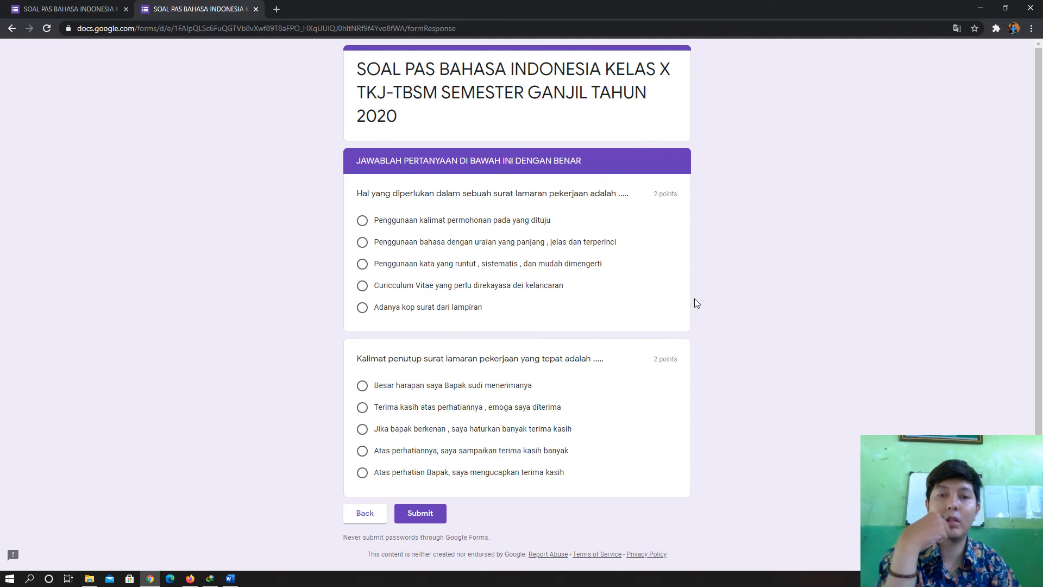
{"action": "left_click", "coordinate": [61, 4]}
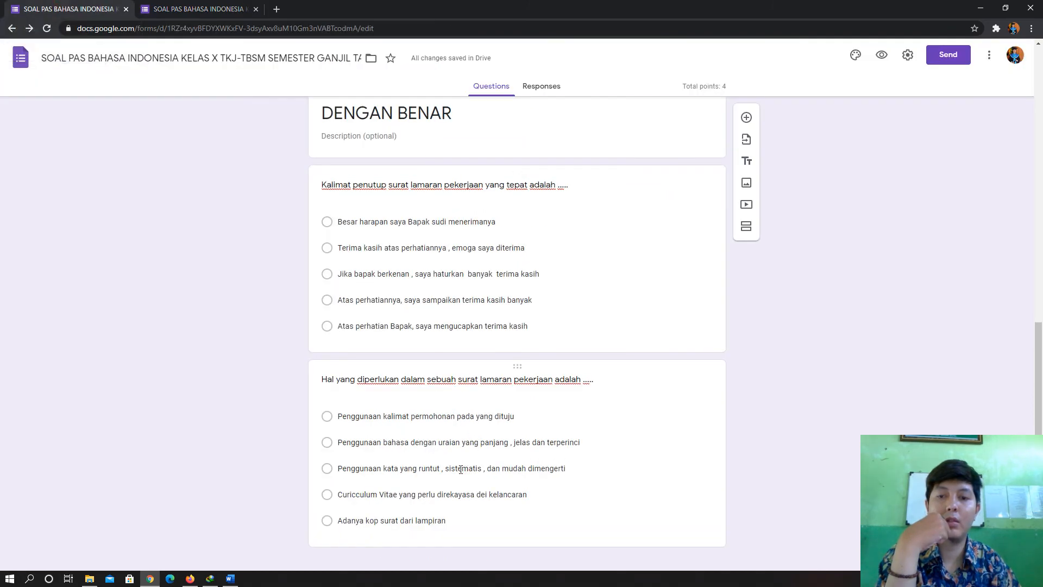
{"action": "scroll", "coordinate": [460, 469], "scroll_direction": "up", "scroll_amount": 1}
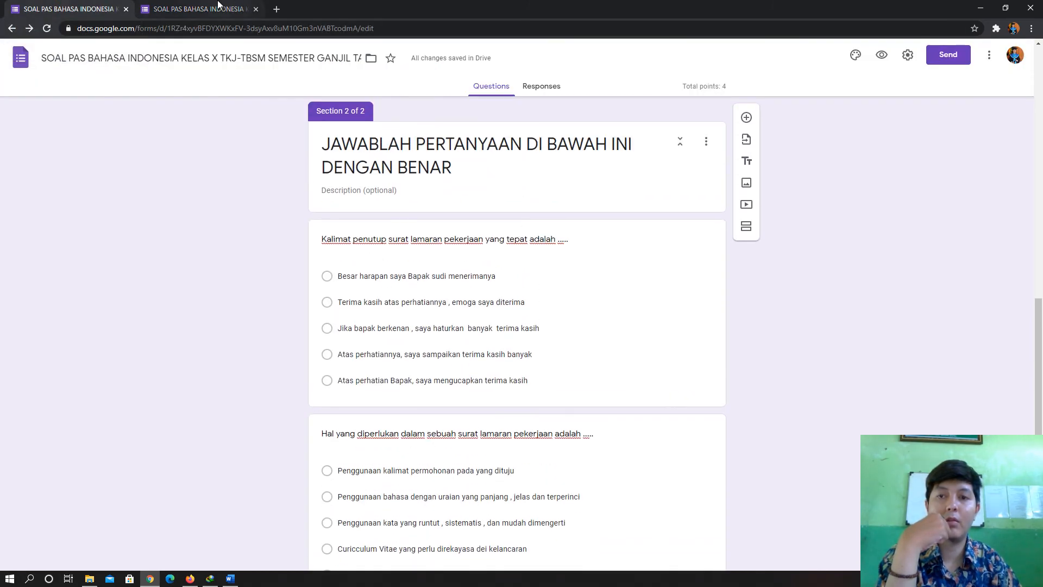
{"action": "left_click", "coordinate": [248, 5]}
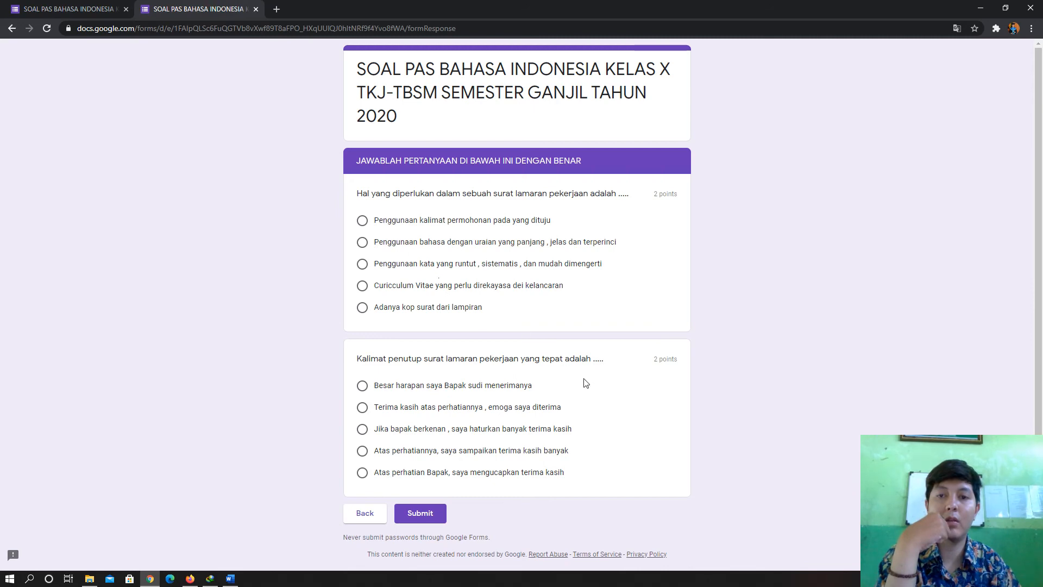
- Check the editor once more, then show the XII-INDO answer key document beside the live quiz
{"action": "left_click", "coordinate": [94, 4]}
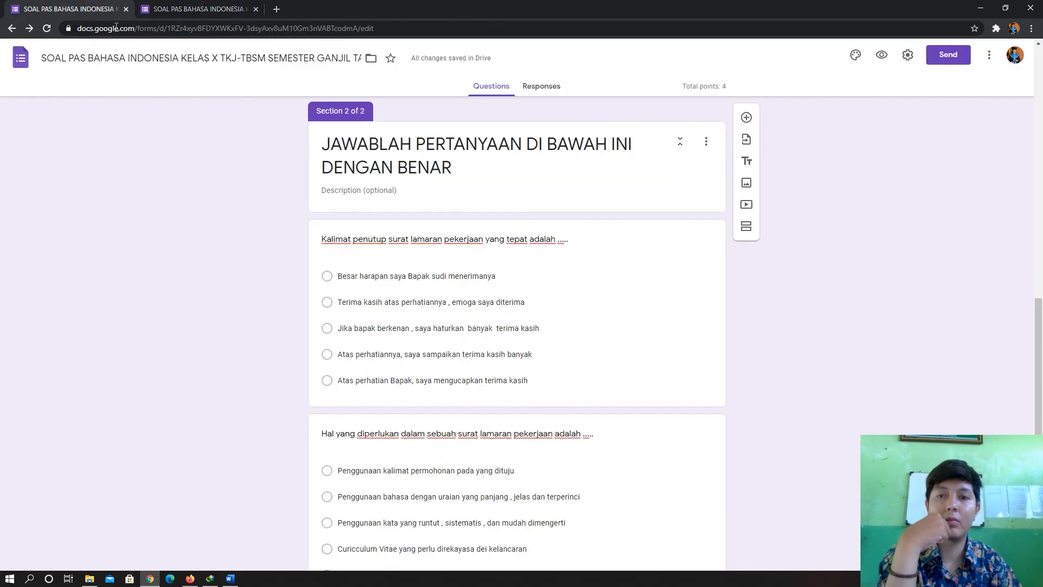
{"action": "scroll", "coordinate": [351, 355], "scroll_direction": "down", "scroll_amount": 1}
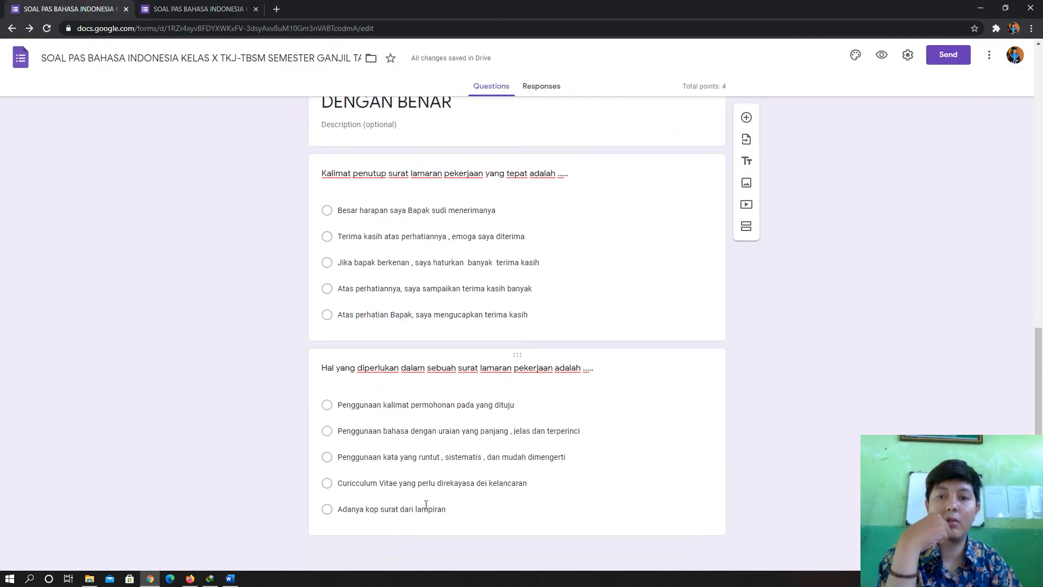
{"action": "left_click", "coordinate": [177, 8]}
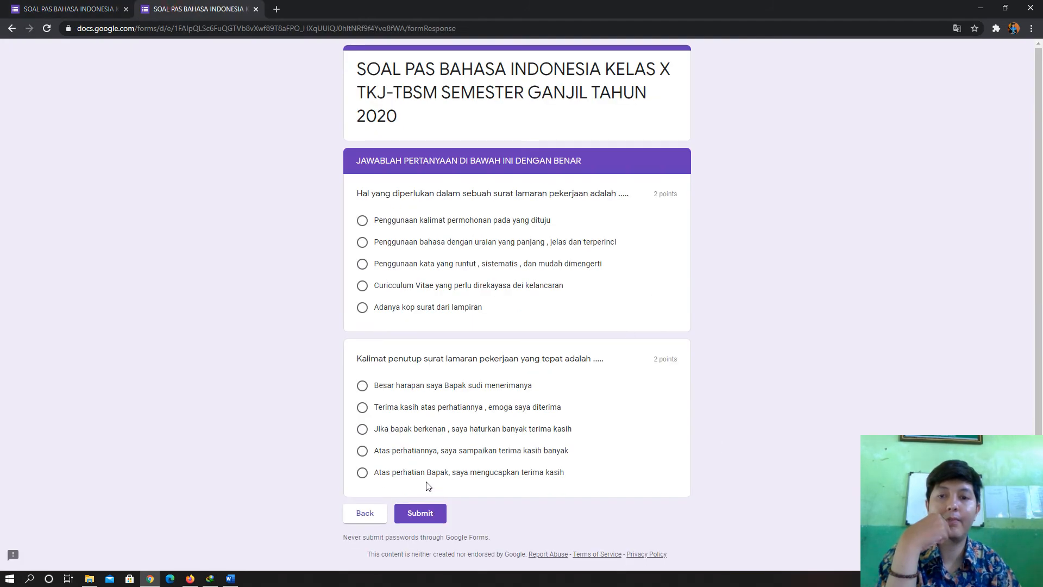
{"action": "left_click", "coordinate": [239, 580]}
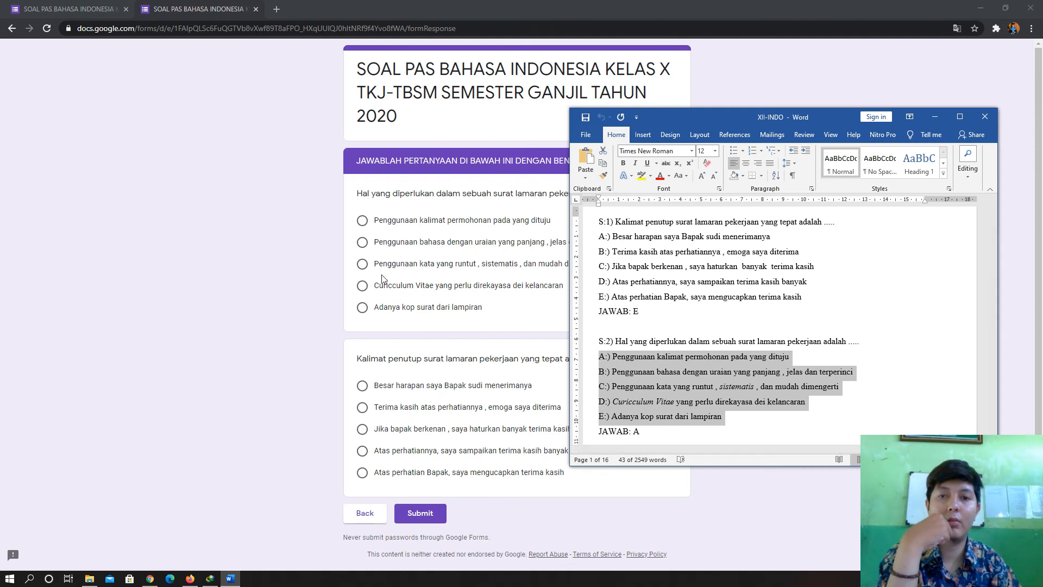
- Answer question 1 with the first option and the closing-sentence question with the last option, then submit
{"action": "left_click", "coordinate": [379, 233]}
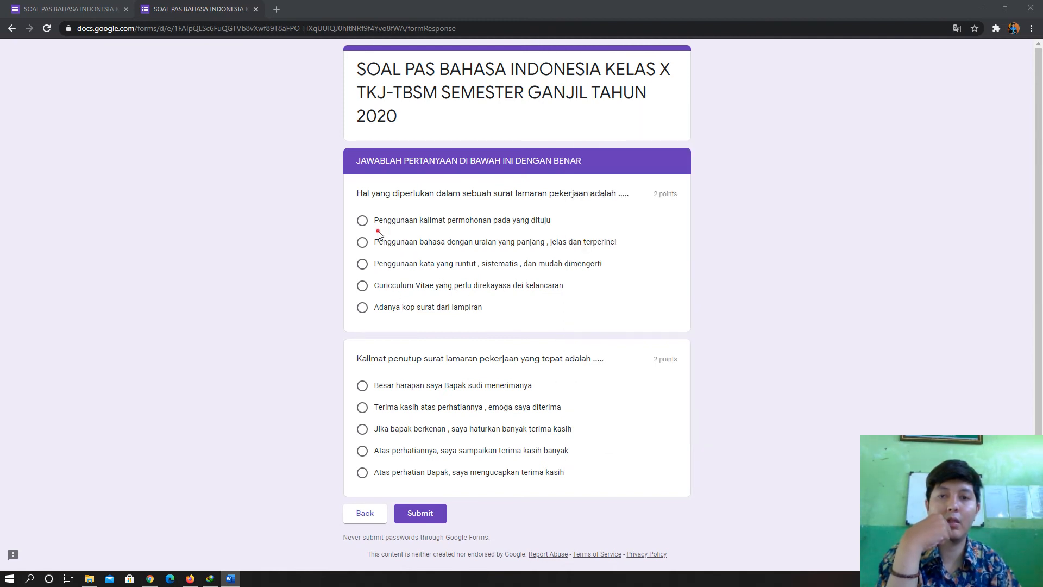
{"action": "left_click", "coordinate": [362, 221]}
{"action": "scroll", "coordinate": [405, 477], "scroll_direction": "down", "scroll_amount": 2}
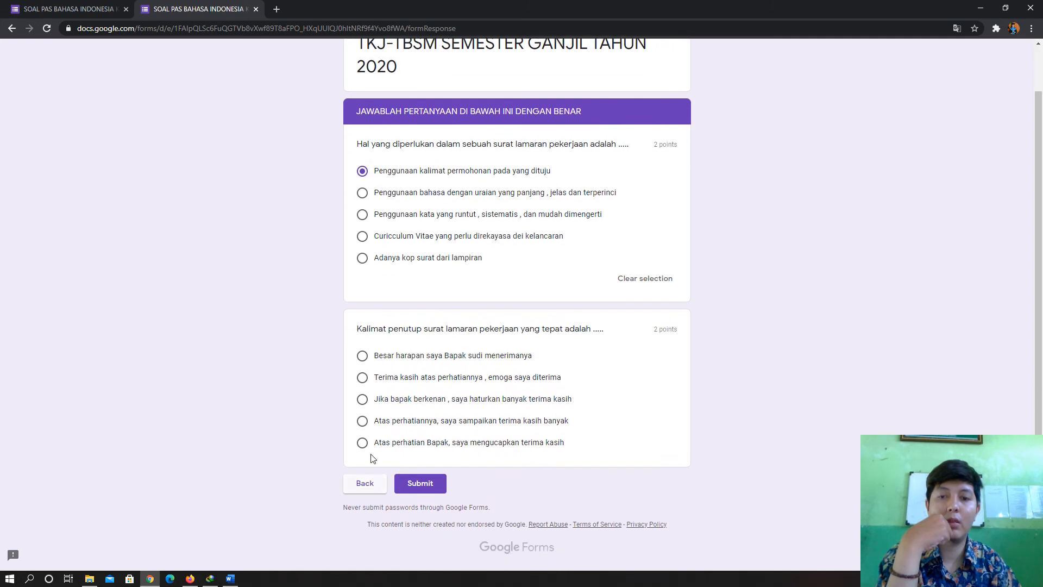
{"action": "left_click", "coordinate": [363, 442]}
{"action": "scroll", "coordinate": [576, 431], "scroll_direction": "down", "scroll_amount": 1}
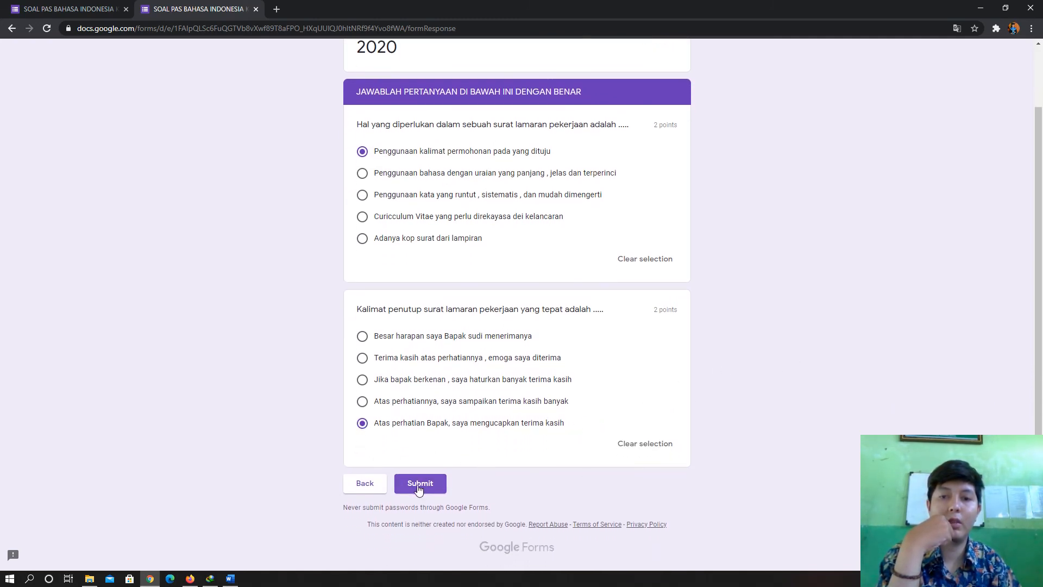
{"action": "left_click", "coordinate": [436, 485]}
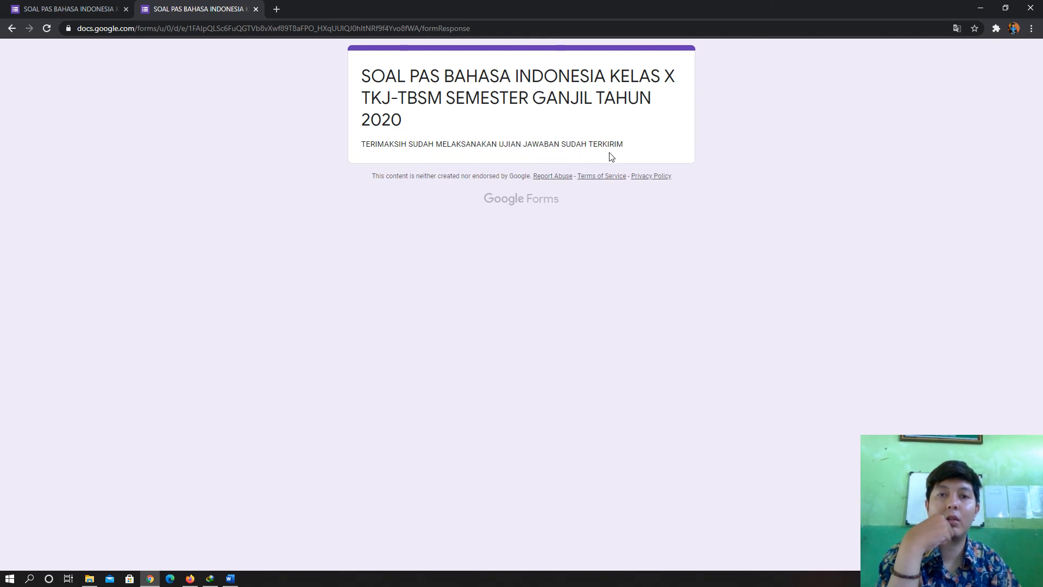
- Highlight the TERIMAKSIH and TERKIRIM confirmation text, then return to the quiz editor showing 1 response
{"action": "mouse_move", "coordinate": [682, 155]}
{"action": "left_mouse_down"}
{"action": "mouse_move", "coordinate": [382, 153]}
{"action": "mouse_move", "coordinate": [354, 170]}
{"action": "mouse_move", "coordinate": [670, 154]}
{"action": "left_mouse_up"}
{"action": "left_click", "coordinate": [364, 148]}
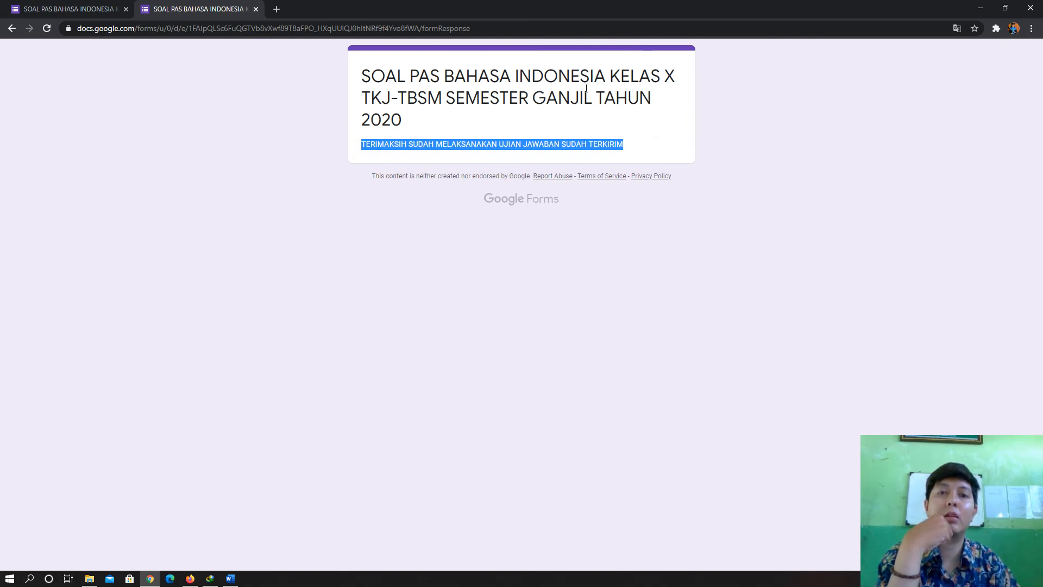
{"action": "left_click", "coordinate": [475, 127]}
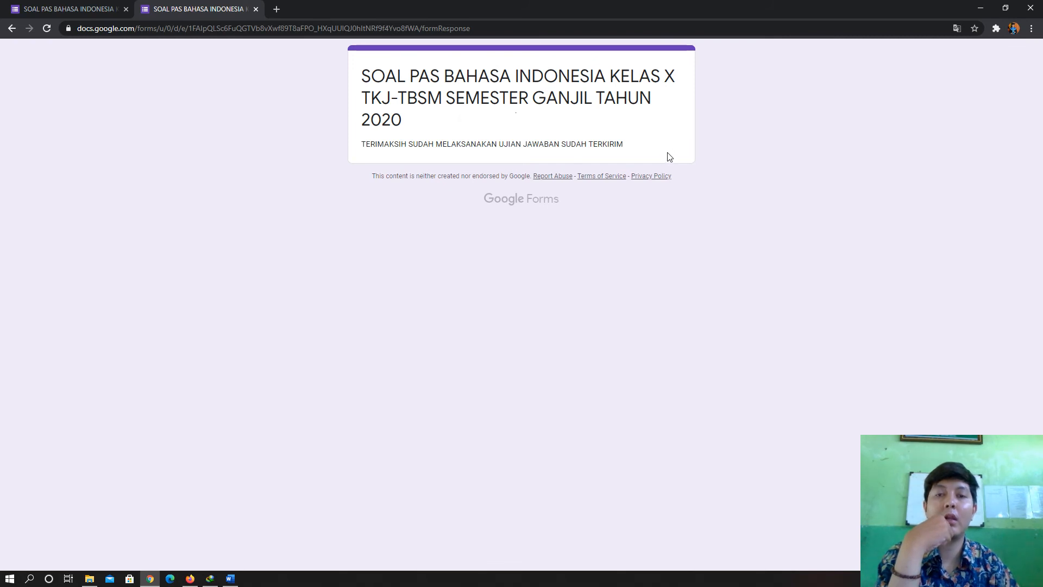
{"action": "double_click", "coordinate": [400, 145]}
{"action": "left_click", "coordinate": [398, 144]}
{"action": "left_click_drag", "start_coordinate": [618, 144], "coordinate": [630, 148]}
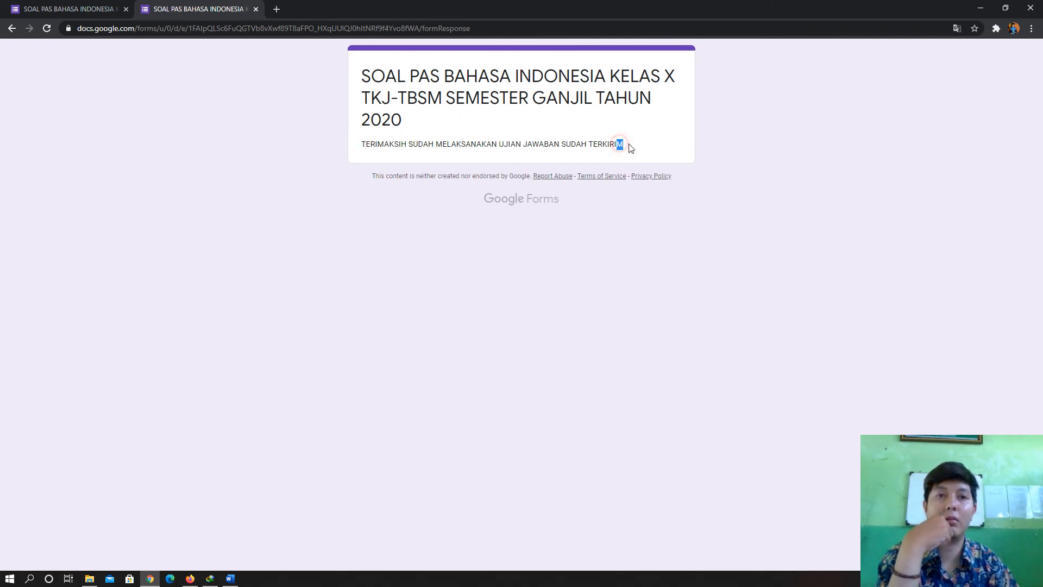
{"action": "left_click", "coordinate": [362, 146]}
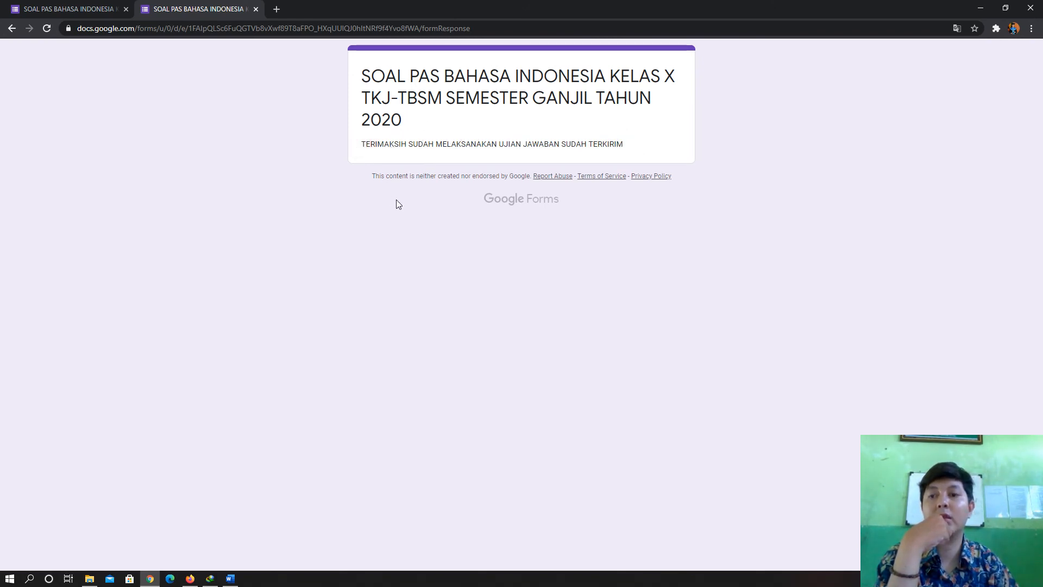
{"action": "left_click", "coordinate": [88, 15]}
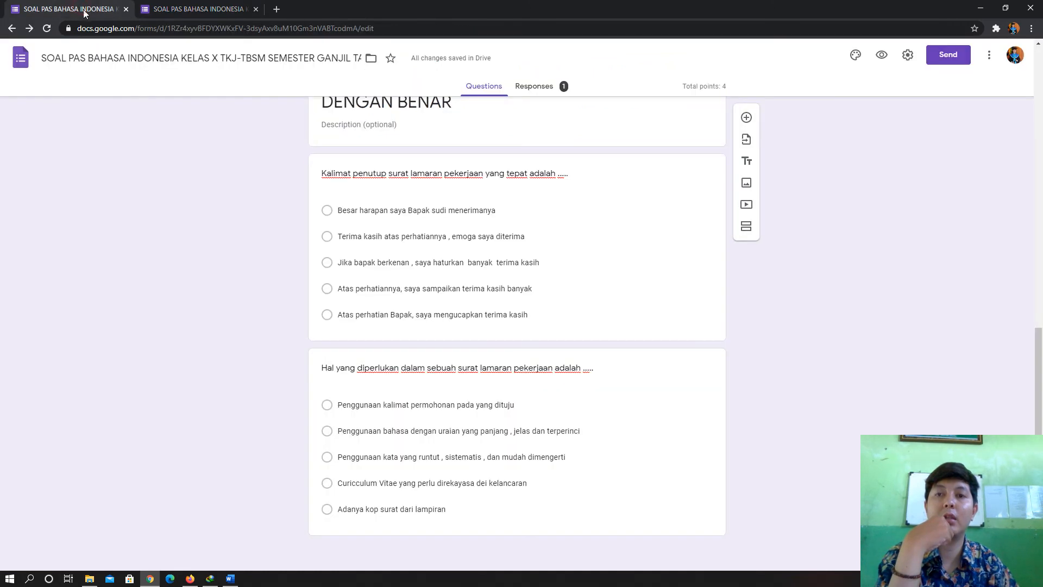
- Reopen the live quiz to see the one-response-only notice, then close those extra tabs
{"action": "scroll", "coordinate": [475, 184], "scroll_direction": "up", "scroll_amount": 2}
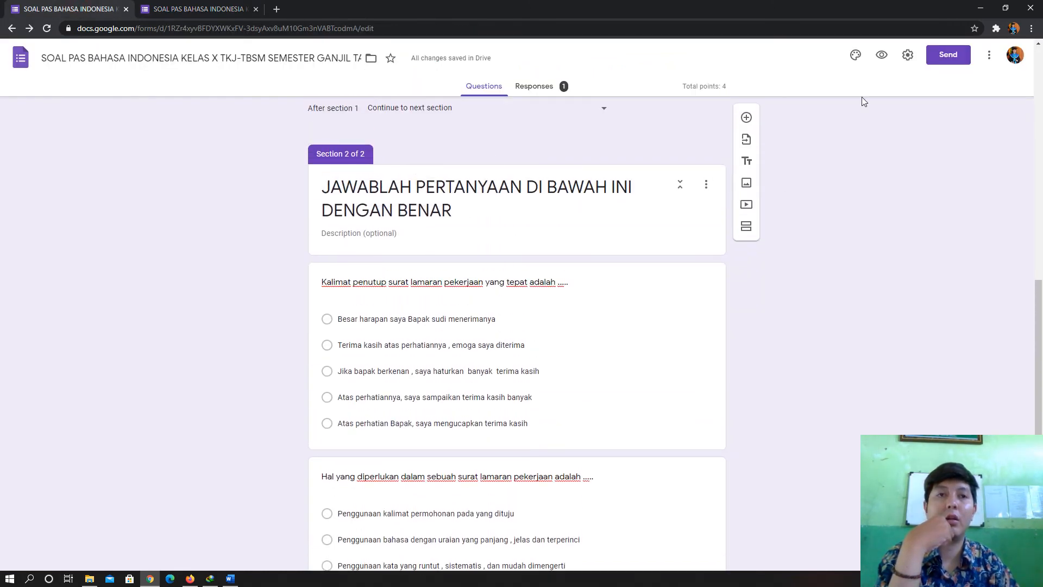
{"action": "left_click", "coordinate": [882, 57]}
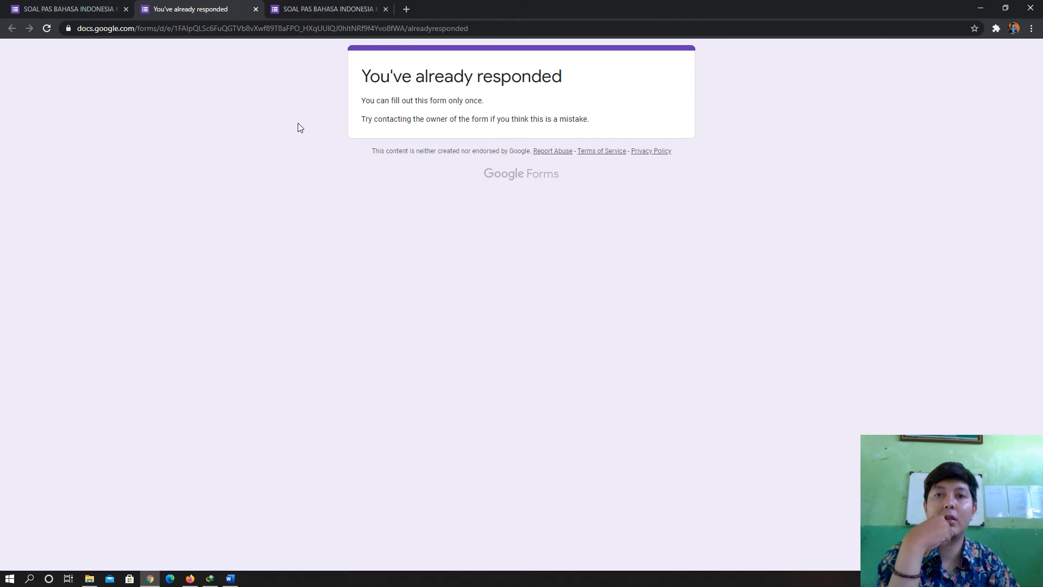
{"action": "double_click", "coordinate": [502, 119]}
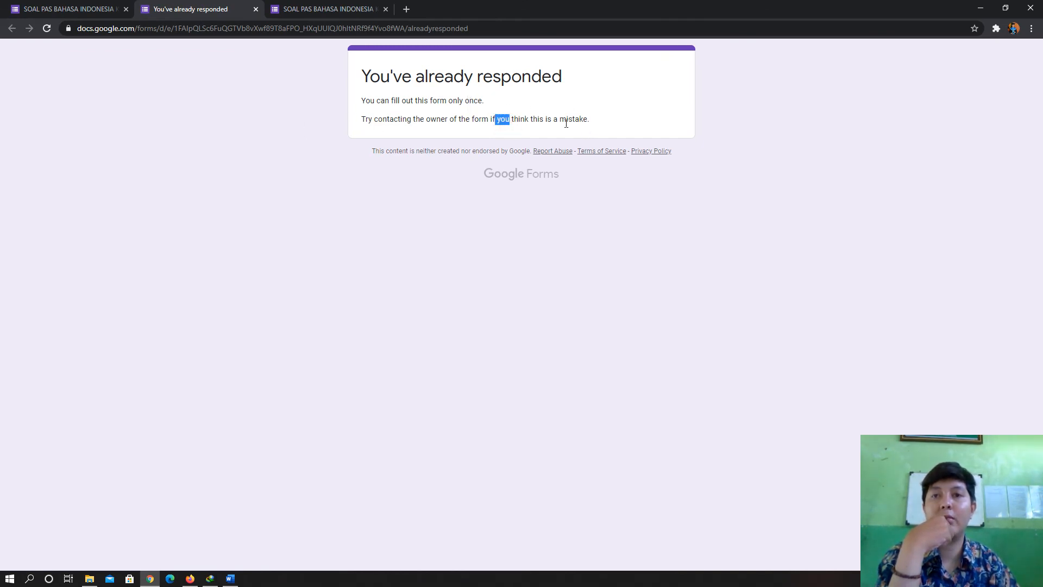
{"action": "left_click", "coordinate": [385, 9]}
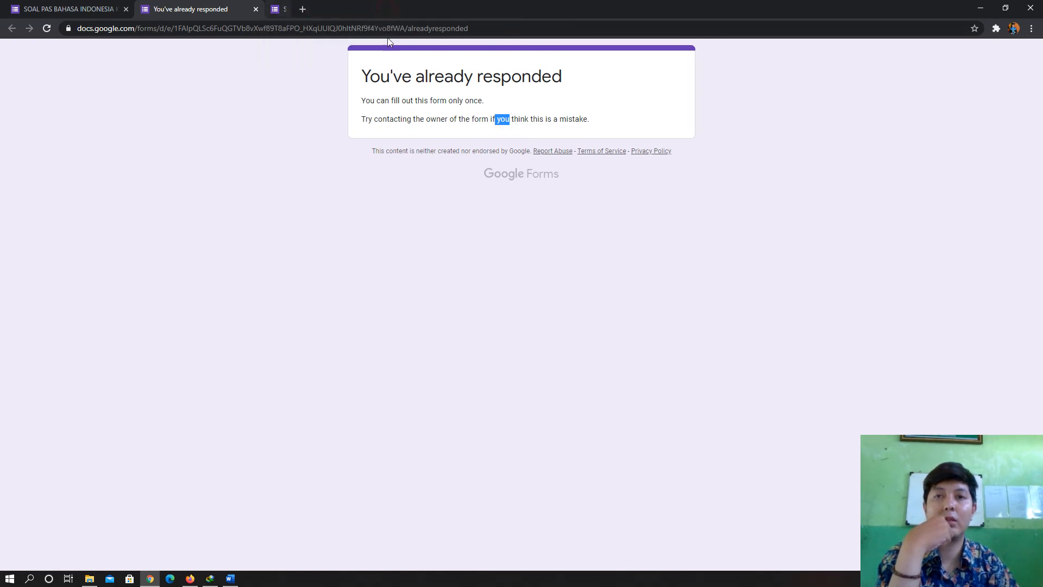
{"action": "left_click", "coordinate": [256, 9]}
{"action": "scroll", "coordinate": [542, 175], "scroll_direction": "up", "scroll_amount": 3}
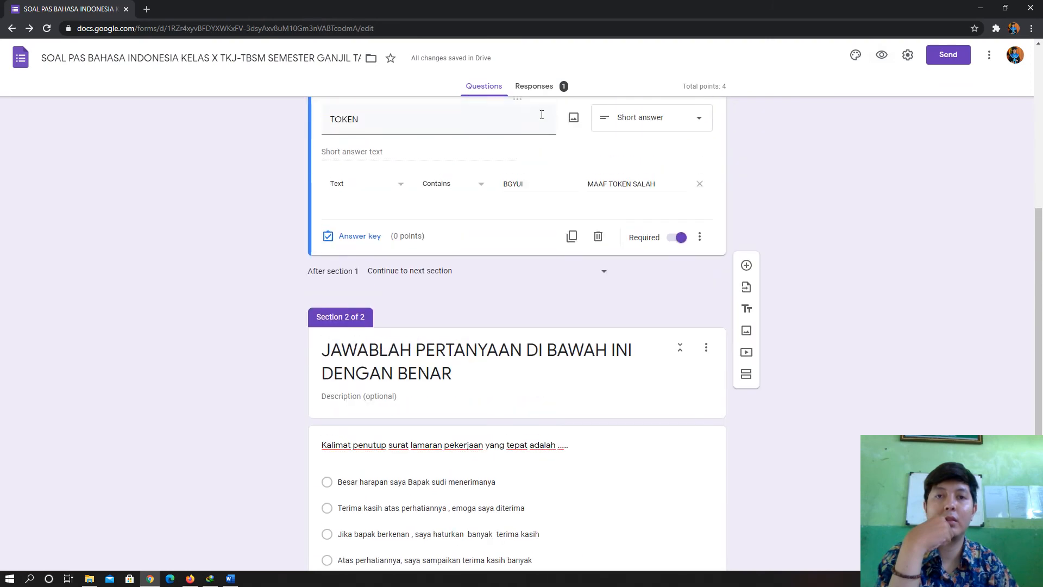
- View the single response under Individual, then link responses to a new Google Sheets spreadsheet
{"action": "left_click", "coordinate": [535, 87]}
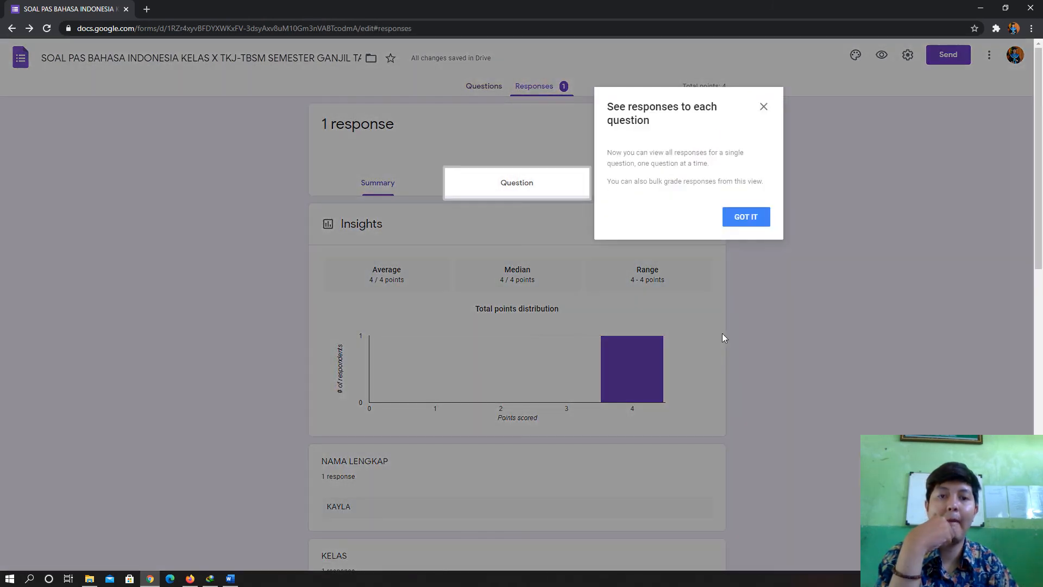
{"action": "left_click", "coordinate": [745, 220]}
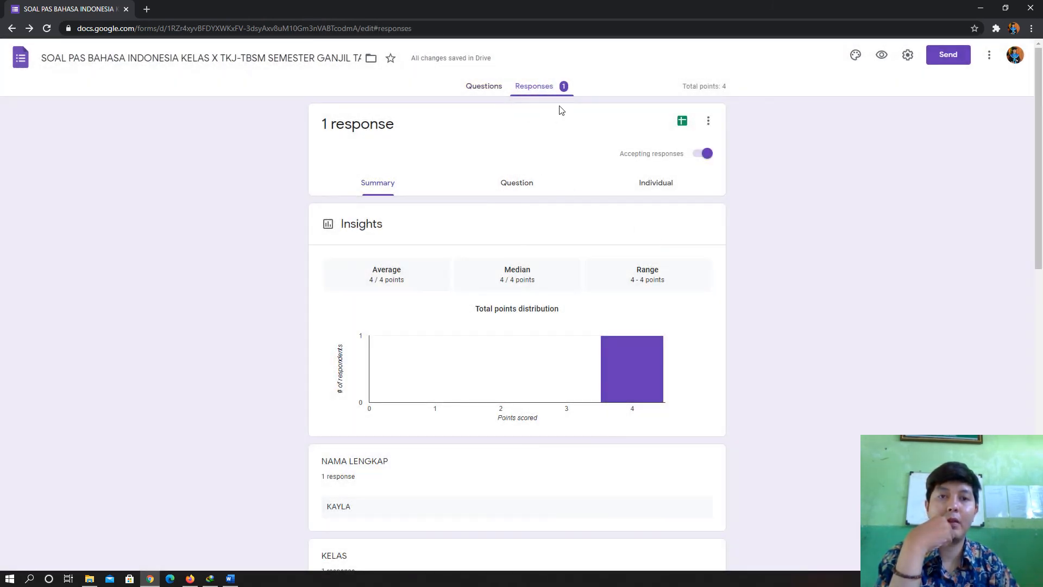
{"action": "left_click", "coordinate": [662, 186]}
{"action": "scroll", "coordinate": [255, 272], "scroll_direction": "down", "scroll_amount": 4}
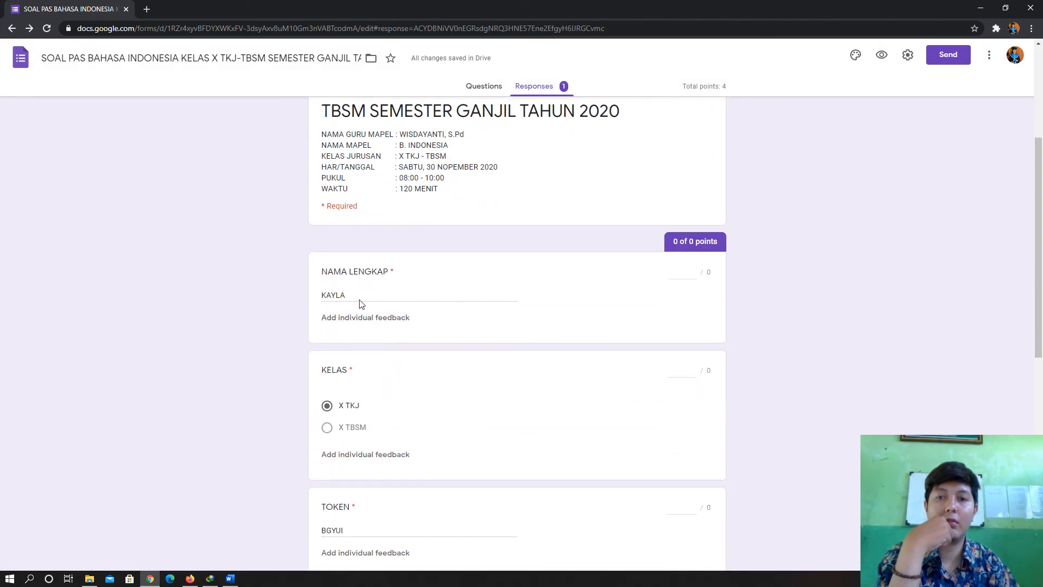
{"action": "scroll", "coordinate": [361, 302], "scroll_direction": "down", "scroll_amount": 4}
{"action": "scroll", "coordinate": [387, 423], "scroll_direction": "up", "scroll_amount": 9}
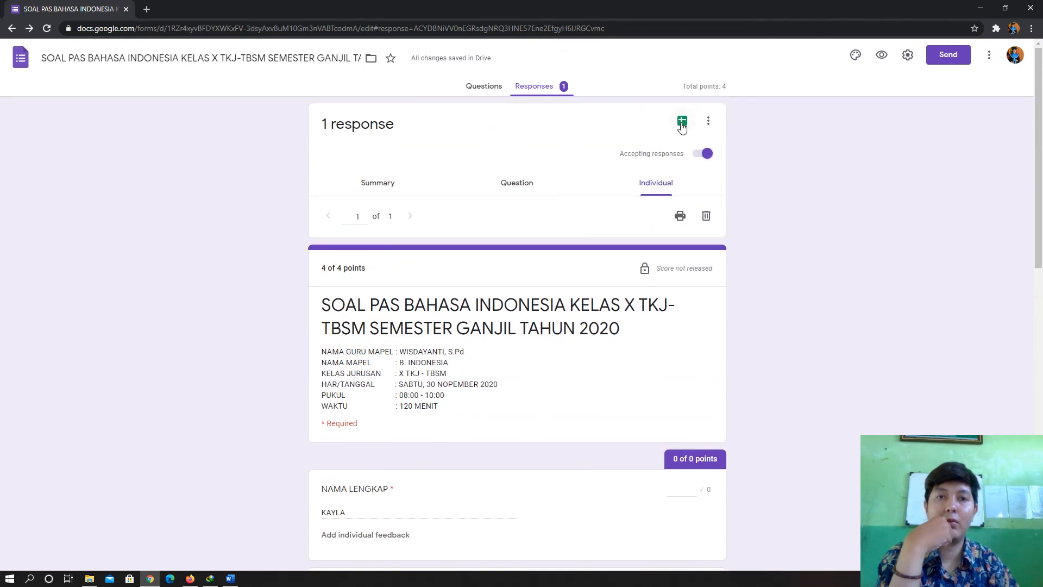
{"action": "left_click", "coordinate": [682, 122]}
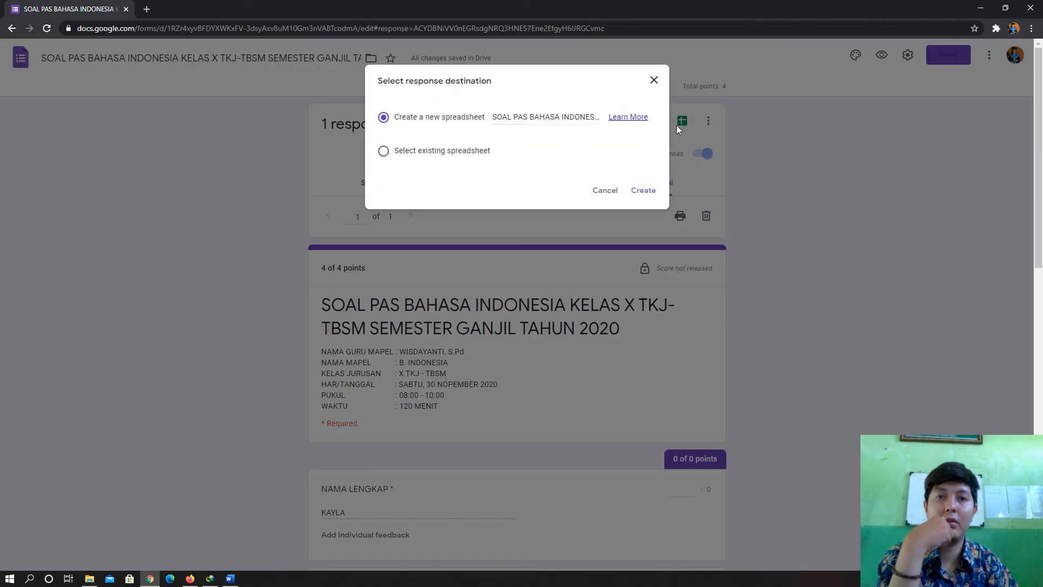
{"action": "left_click", "coordinate": [641, 192]}
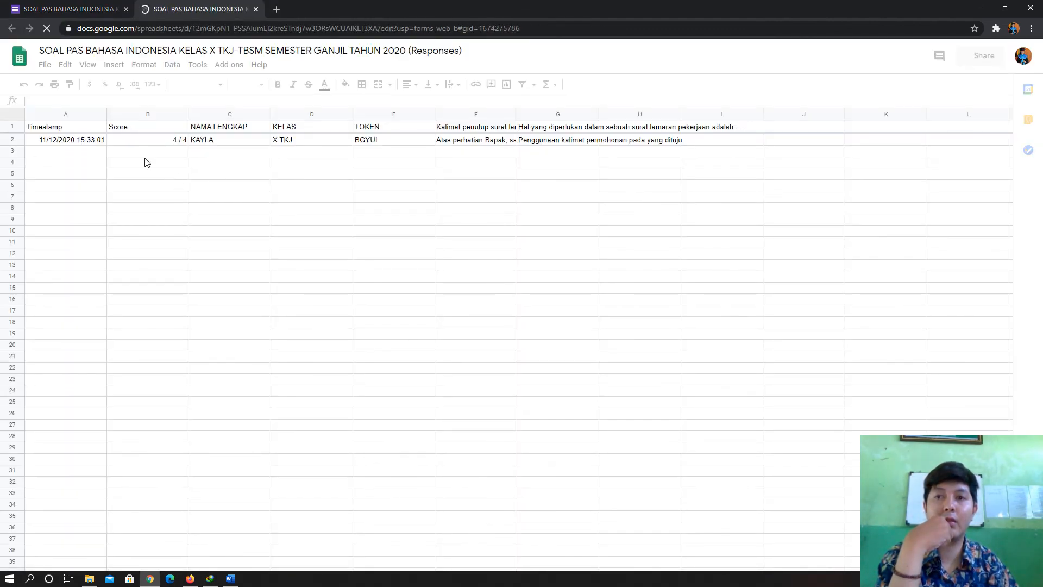
- Inspect row 2's score, question answers, token, class, name and timestamp cells (B2–H2, A2)
{"action": "left_click", "coordinate": [174, 140]}
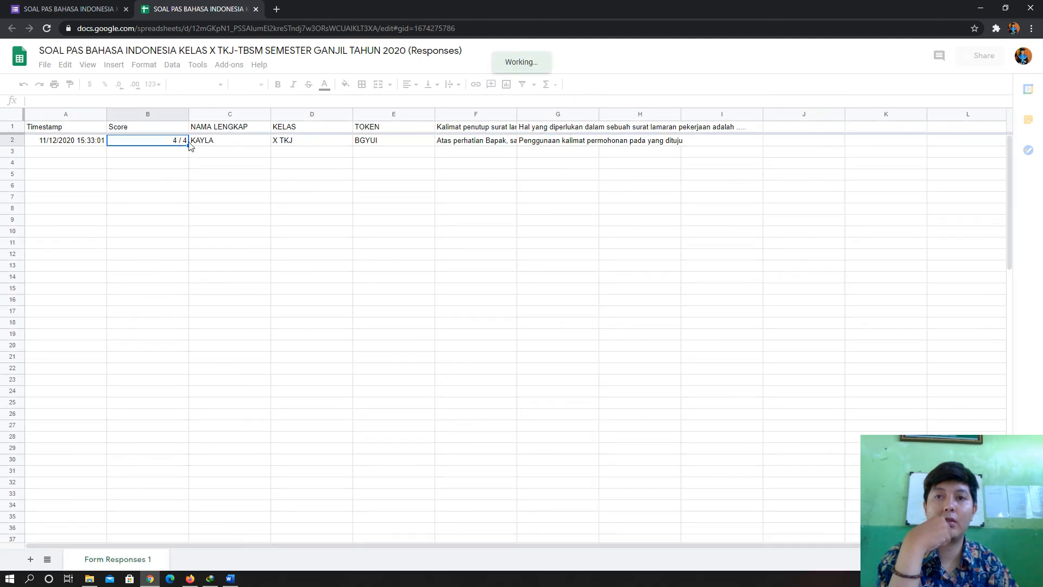
{"action": "left_click", "coordinate": [493, 143]}
{"action": "left_click", "coordinate": [541, 143]}
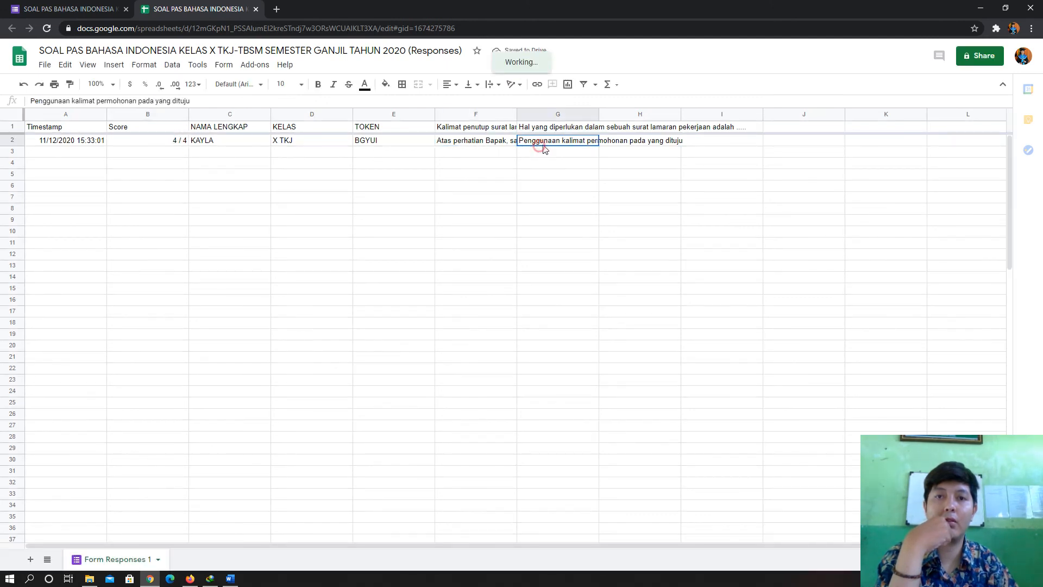
{"action": "left_click", "coordinate": [676, 144]}
{"action": "left_click", "coordinate": [538, 144]}
{"action": "left_click", "coordinate": [469, 144]}
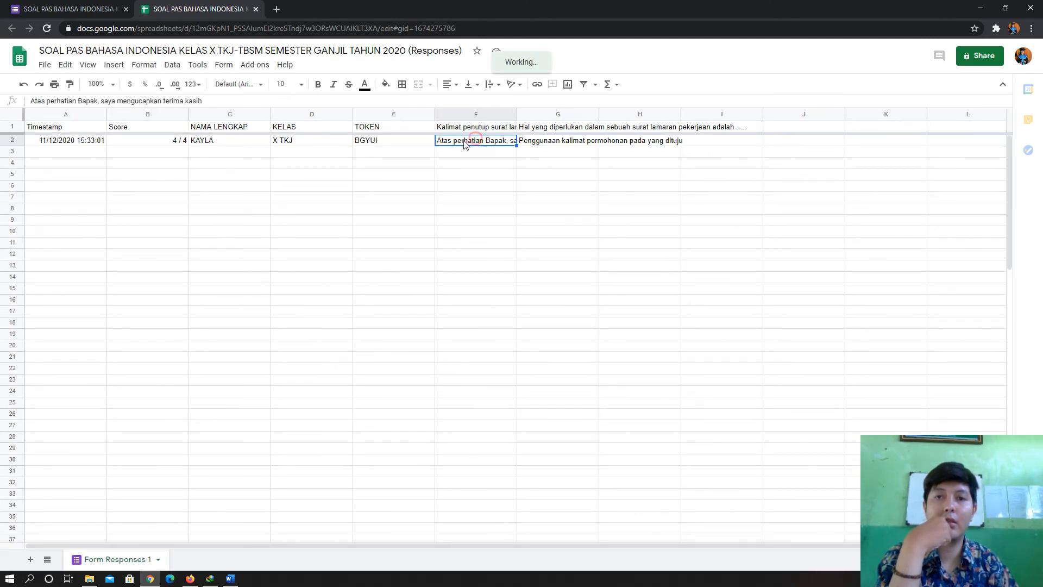
{"action": "left_click", "coordinate": [397, 143]}
{"action": "left_click", "coordinate": [300, 143]}
{"action": "left_click", "coordinate": [233, 143]}
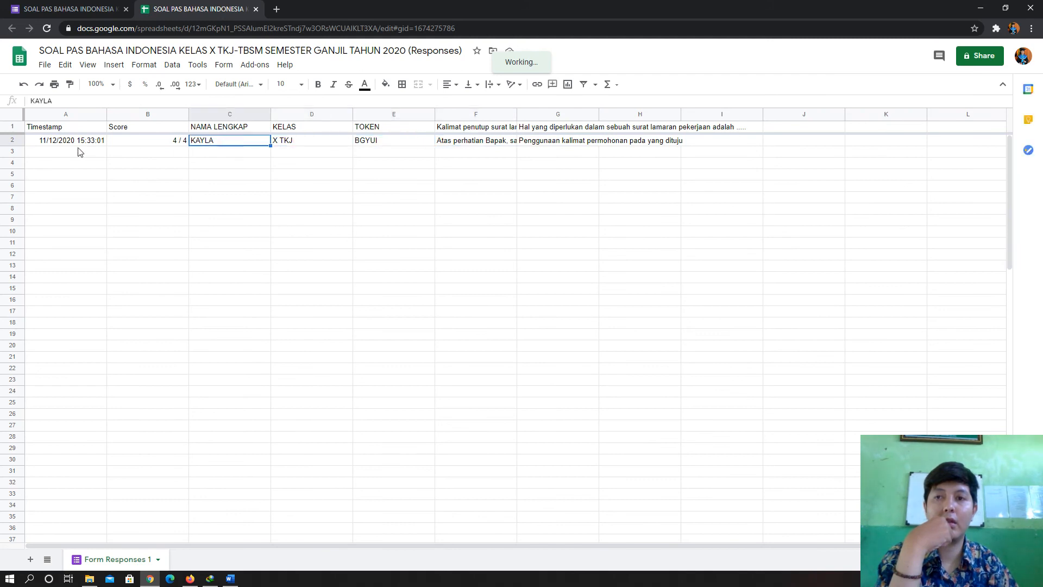
{"action": "left_click", "coordinate": [81, 145]}
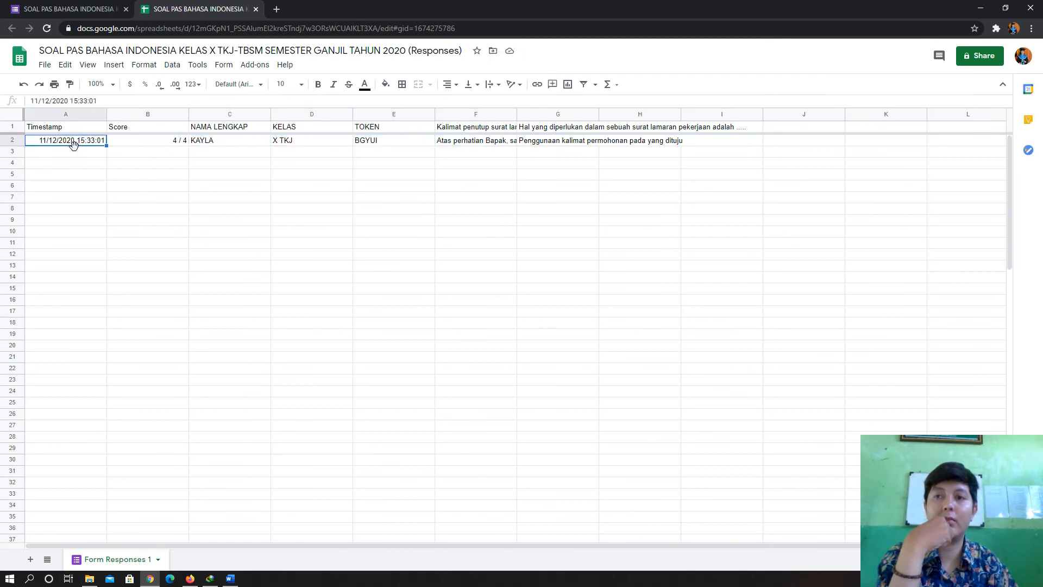
- Recheck the score, name, class, token and answer cells in row 2, then return to Forms responses
{"action": "left_click", "coordinate": [160, 144]}
{"action": "left_click", "coordinate": [242, 144]}
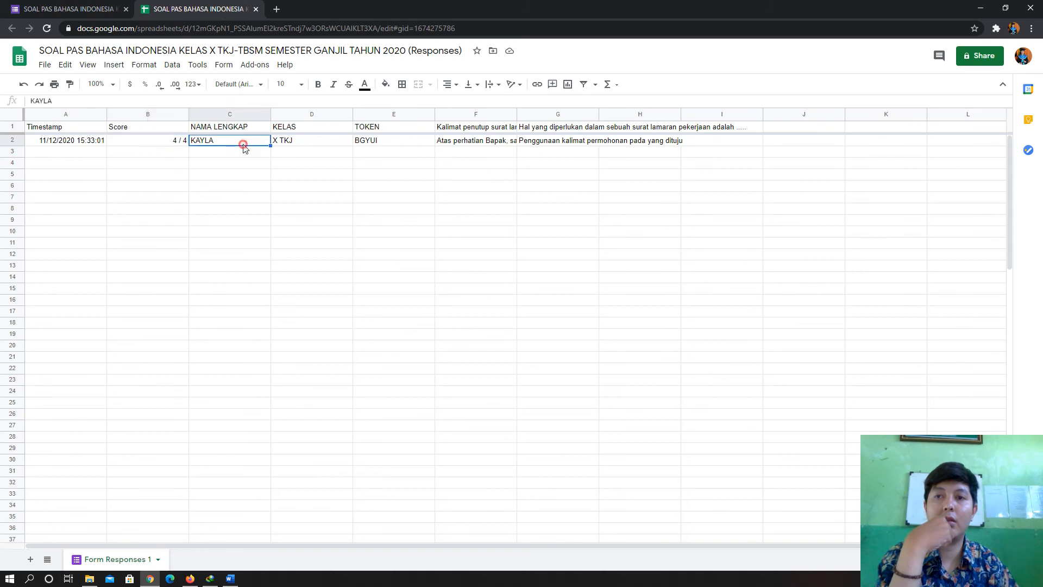
{"action": "left_click", "coordinate": [308, 144]}
{"action": "left_click", "coordinate": [388, 144]}
{"action": "left_click", "coordinate": [627, 144]}
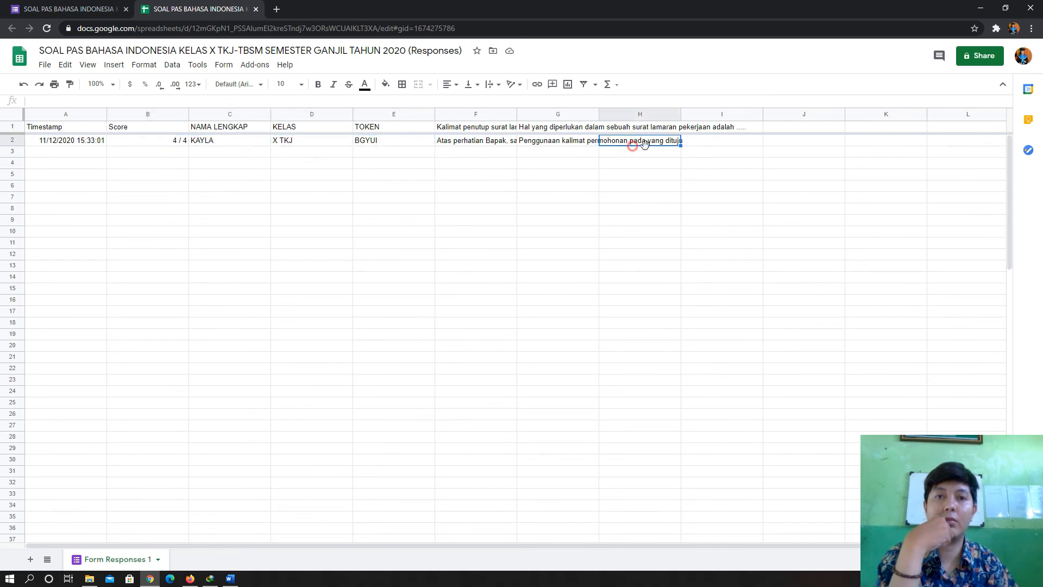
{"action": "left_click", "coordinate": [492, 151]}
{"action": "left_click", "coordinate": [152, 144]}
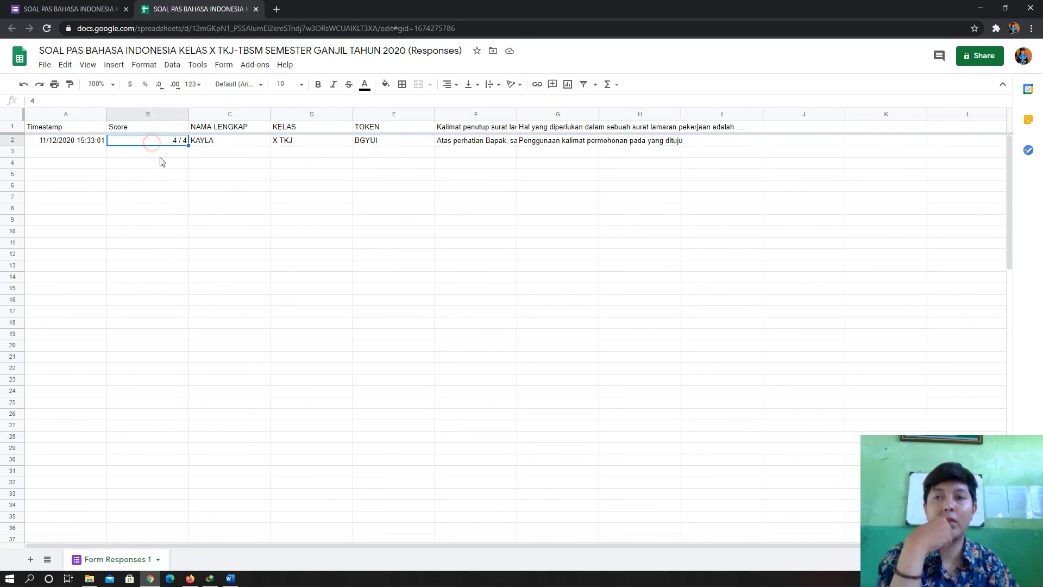
{"action": "left_click_drag", "start_coordinate": [155, 163], "coordinate": [155, 232]}
{"action": "left_click", "coordinate": [174, 140]}
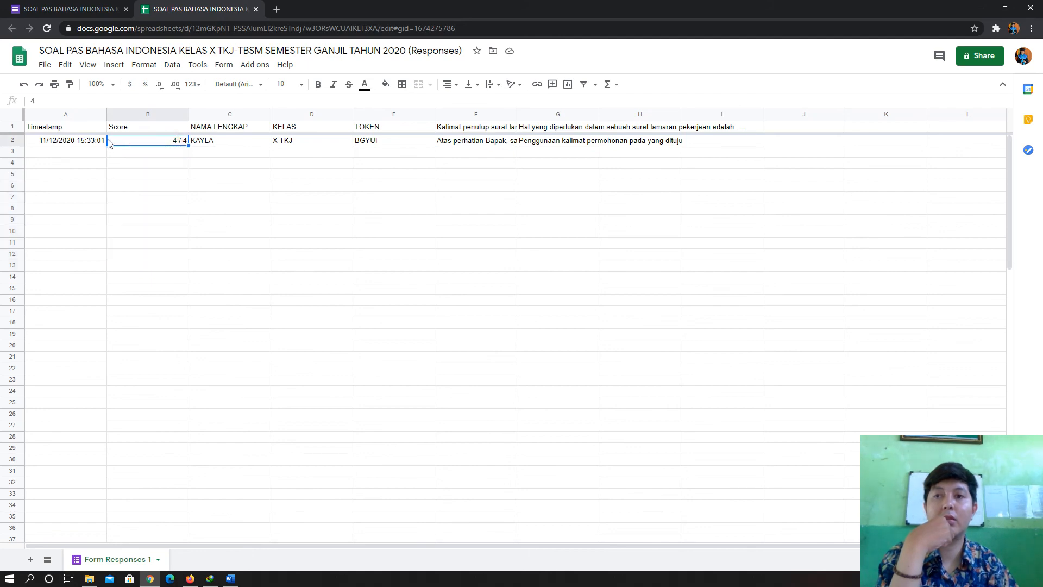
{"action": "left_click", "coordinate": [64, 9]}
{"action": "scroll", "coordinate": [556, 326], "scroll_direction": "down", "scroll_amount": 12}
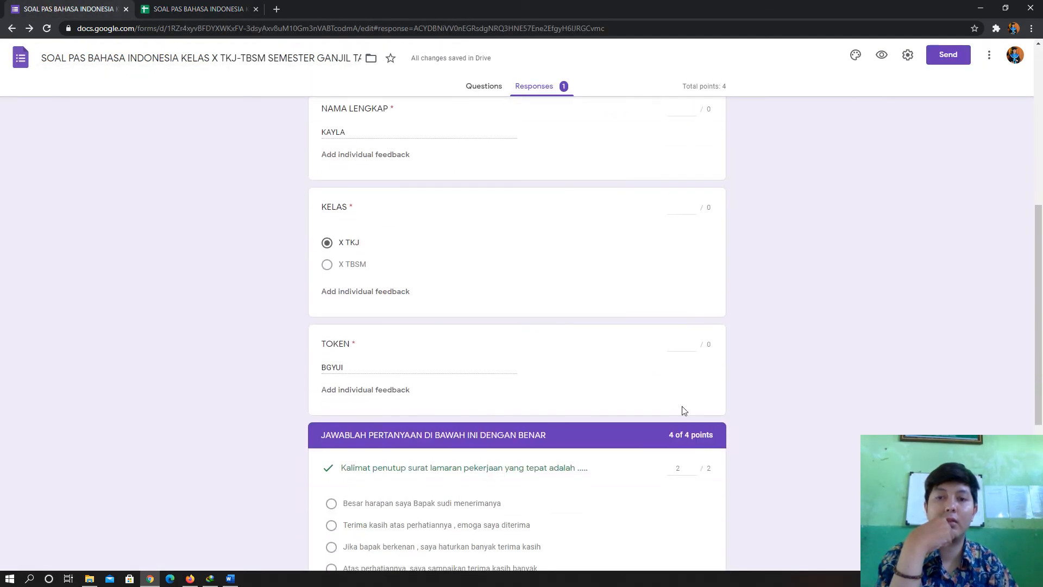
- Compare the individual response's 4 / 4 graded answers with the spreadsheet, then return to the Questions editor
{"action": "scroll", "coordinate": [728, 307], "scroll_direction": "up", "scroll_amount": 7}
{"action": "scroll", "coordinate": [729, 307], "scroll_direction": "up", "scroll_amount": 6}
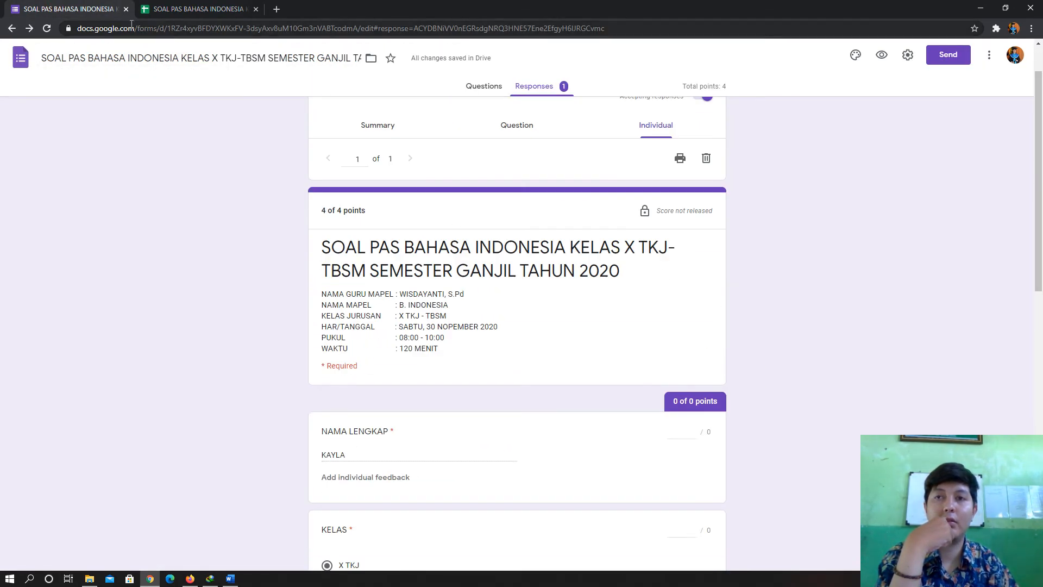
{"action": "left_click", "coordinate": [190, 9]}
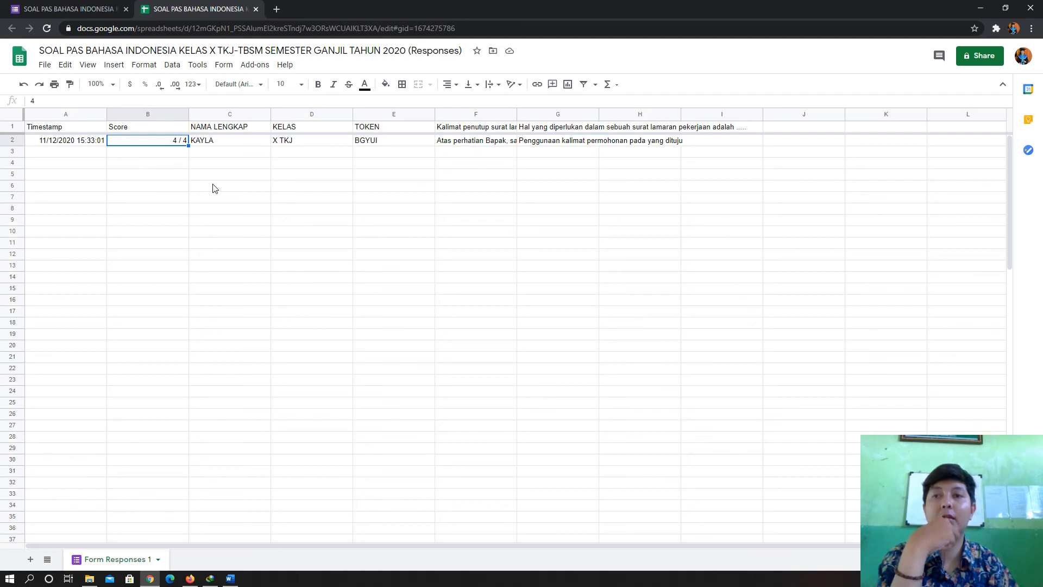
{"action": "left_click", "coordinate": [87, 9]}
{"action": "scroll", "coordinate": [552, 279], "scroll_direction": "down", "scroll_amount": 15}
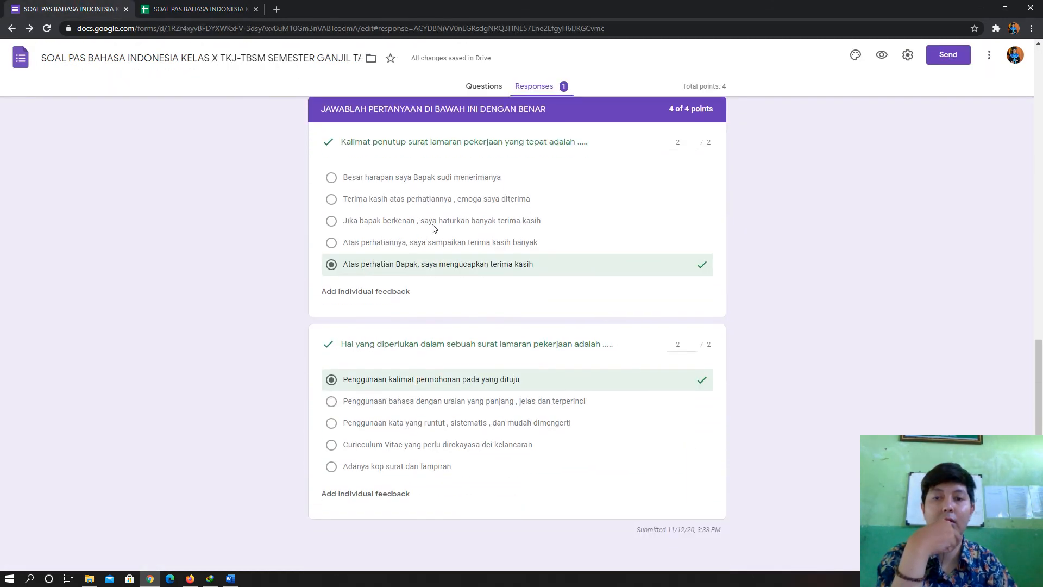
{"action": "scroll", "coordinate": [728, 238], "scroll_direction": "up", "scroll_amount": 14}
{"action": "left_click", "coordinate": [478, 87]}
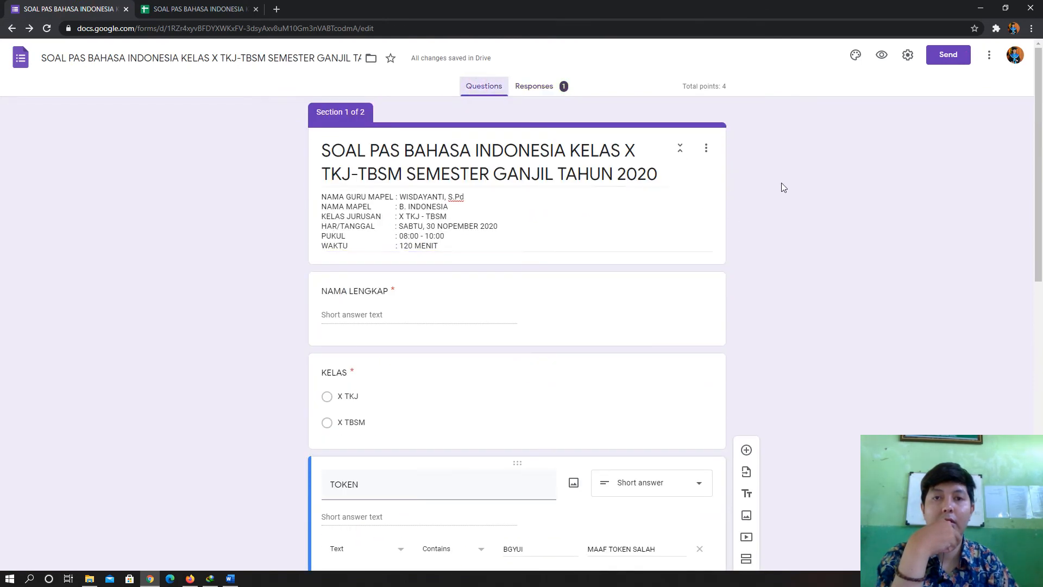
{"action": "scroll", "coordinate": [780, 190], "scroll_direction": "down", "scroll_amount": 6}
{"action": "scroll", "coordinate": [395, 354], "scroll_direction": "down", "scroll_amount": 5}
{"action": "scroll", "coordinate": [799, 330], "scroll_direction": "up", "scroll_amount": 4}
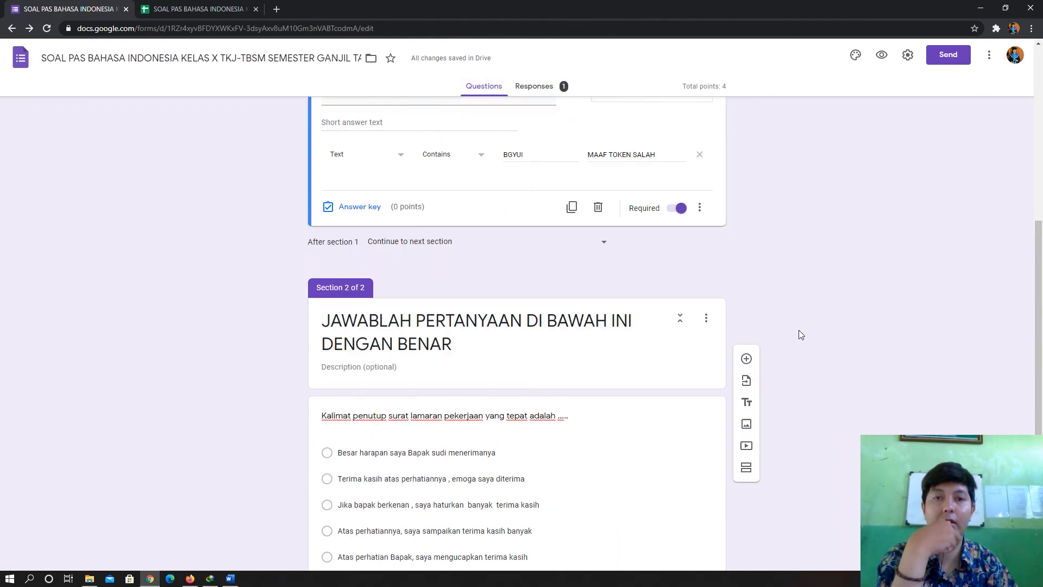
{"action": "scroll", "coordinate": [772, 347], "scroll_direction": "down", "scroll_amount": 4}
{"action": "scroll", "coordinate": [742, 326], "scroll_direction": "up", "scroll_amount": 1}
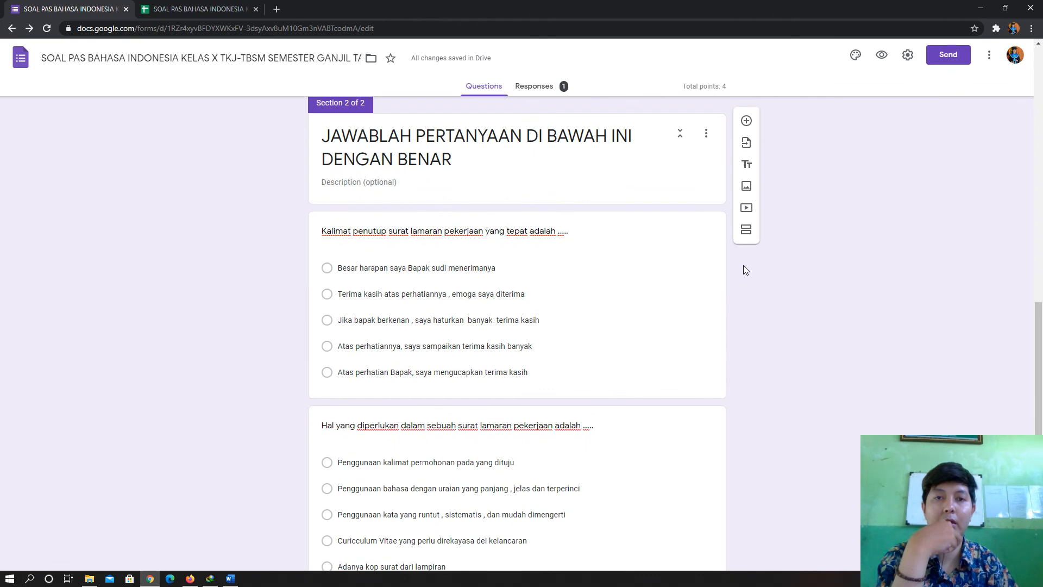
{"action": "scroll", "coordinate": [743, 265], "scroll_direction": "up", "scroll_amount": 2}
{"action": "scroll", "coordinate": [574, 367], "scroll_direction": "down", "scroll_amount": 2}
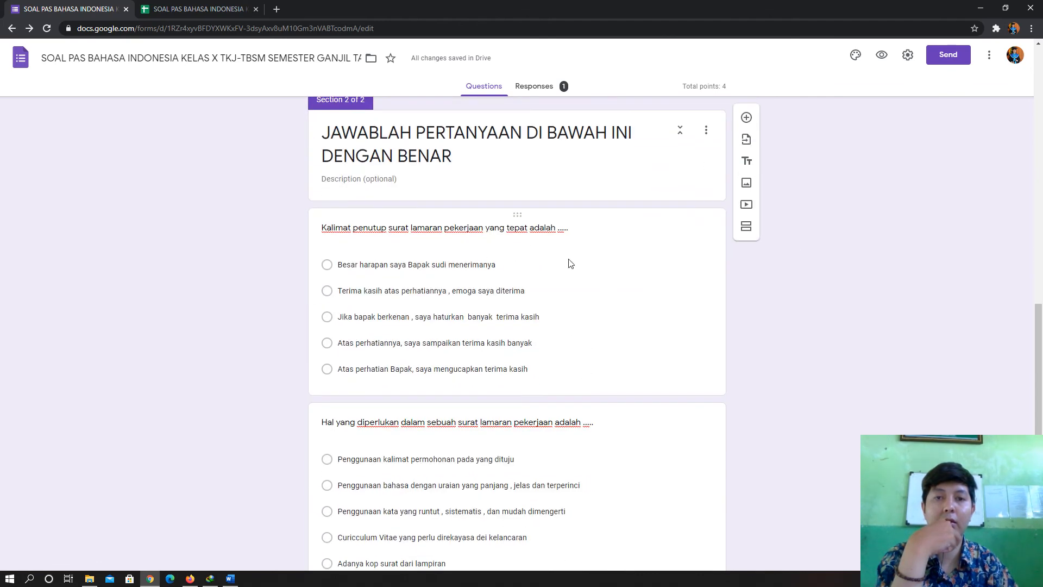
{"action": "scroll", "coordinate": [745, 396], "scroll_direction": "down", "scroll_amount": 1}
{"action": "scroll", "coordinate": [751, 402], "scroll_direction": "up", "scroll_amount": 10}
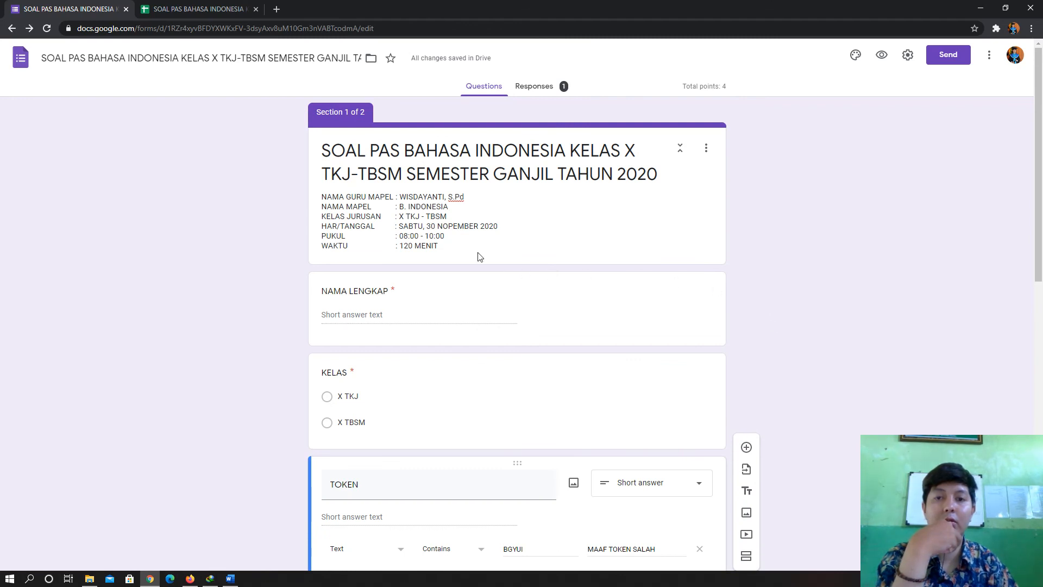
{"action": "scroll", "coordinate": [478, 255], "scroll_direction": "down", "scroll_amount": 1}
{"action": "scroll", "coordinate": [417, 125], "scroll_direction": "up", "scroll_amount": 2}
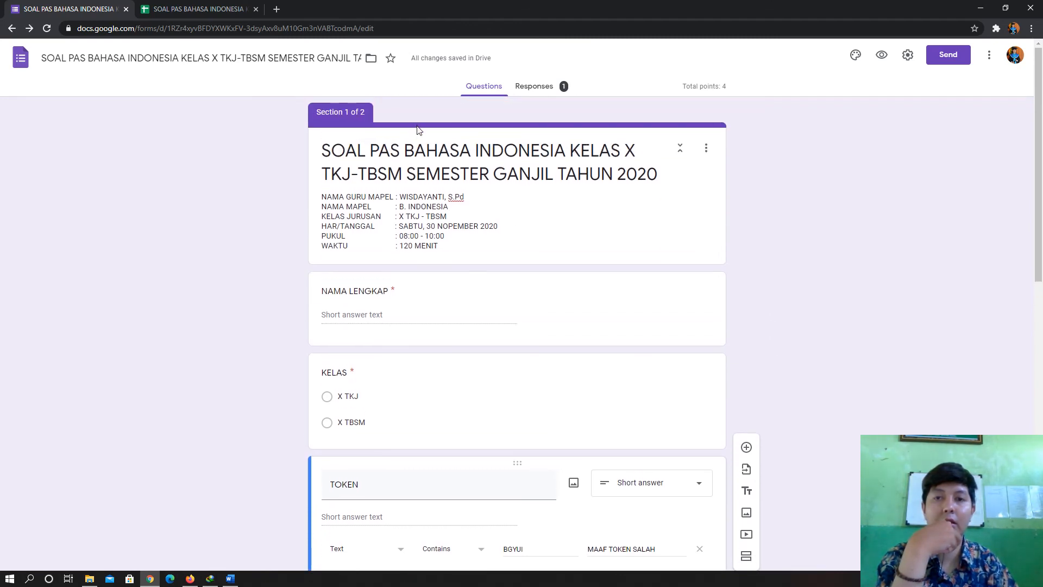
{"action": "scroll", "coordinate": [493, 253], "scroll_direction": "down", "scroll_amount": 3}
{"action": "scroll", "coordinate": [493, 253], "scroll_direction": "up", "scroll_amount": 2}
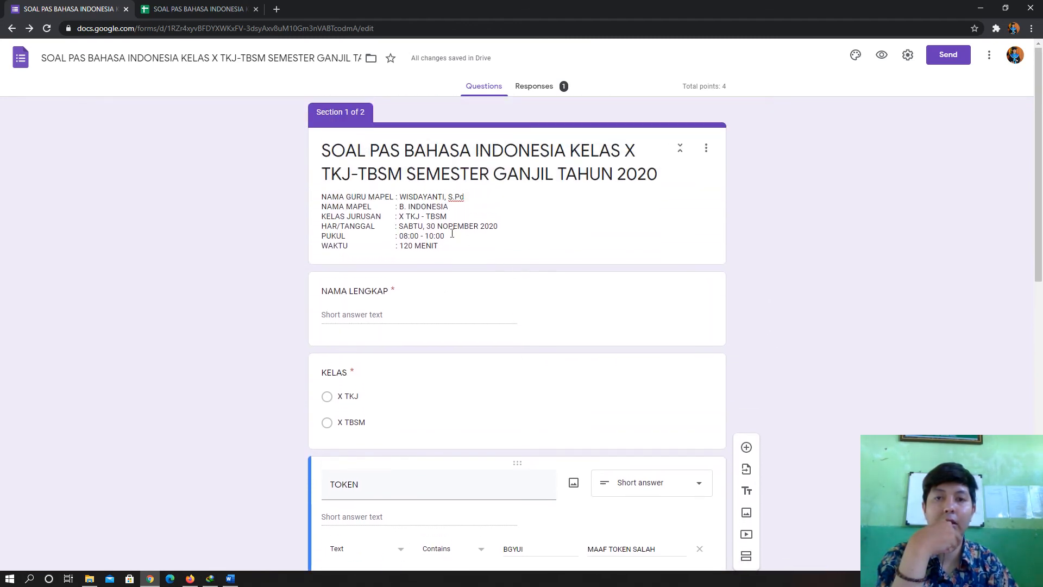
{"action": "scroll", "coordinate": [443, 363], "scroll_direction": "down", "scroll_amount": 1}
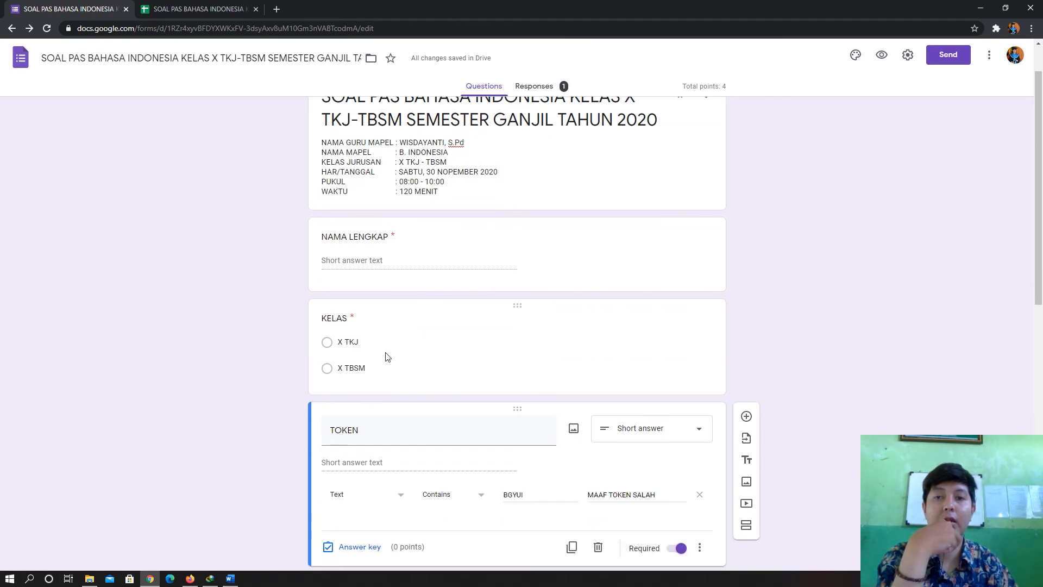
{"action": "scroll", "coordinate": [326, 301], "scroll_direction": "up", "scroll_amount": 1}
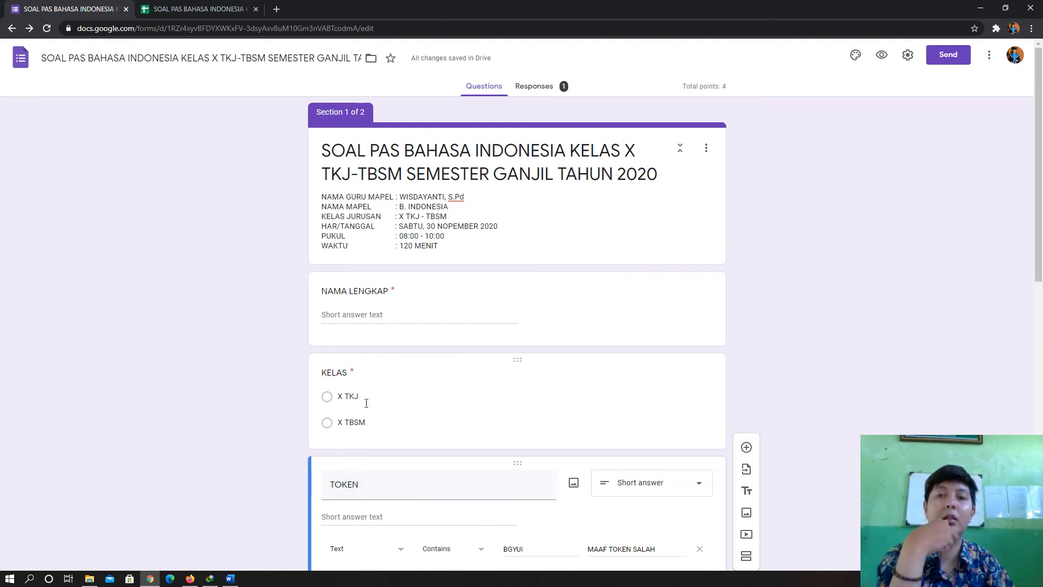
{"action": "scroll", "coordinate": [306, 392], "scroll_direction": "down", "scroll_amount": 1}
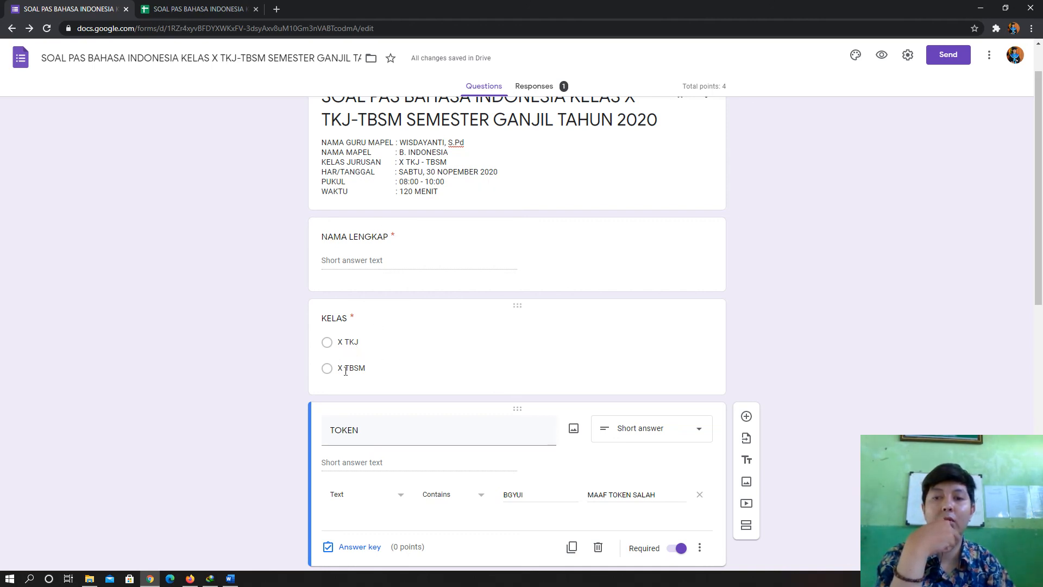
- Inspect the KELAS options X TKJ and X TBSM, then switch to the linked responses spreadsheet
{"action": "left_click", "coordinate": [352, 349]}
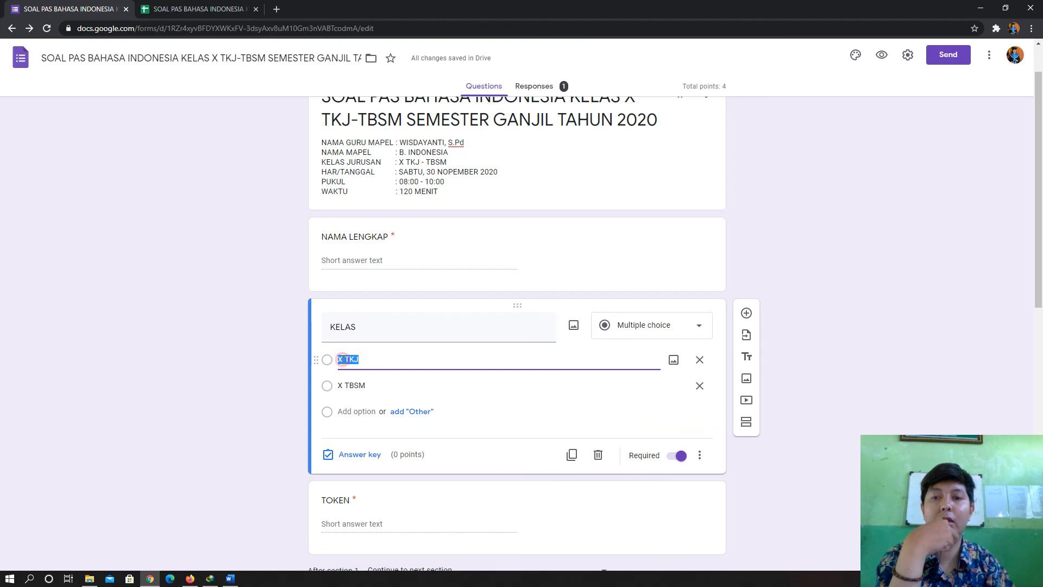
{"action": "left_click", "coordinate": [372, 386]}
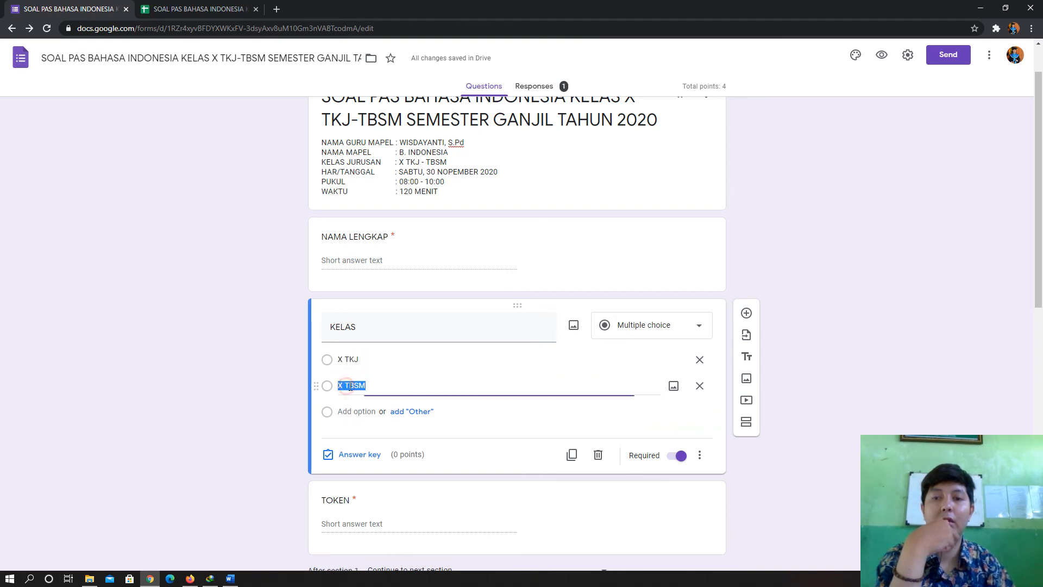
{"action": "left_click", "coordinate": [372, 386]}
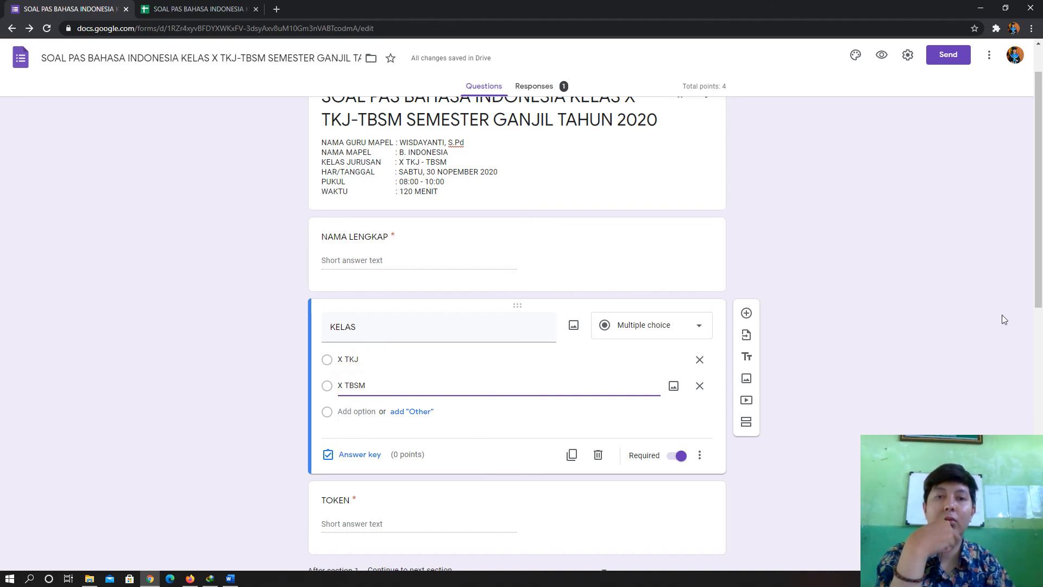
{"action": "scroll", "coordinate": [970, 282], "scroll_direction": "down", "scroll_amount": 2}
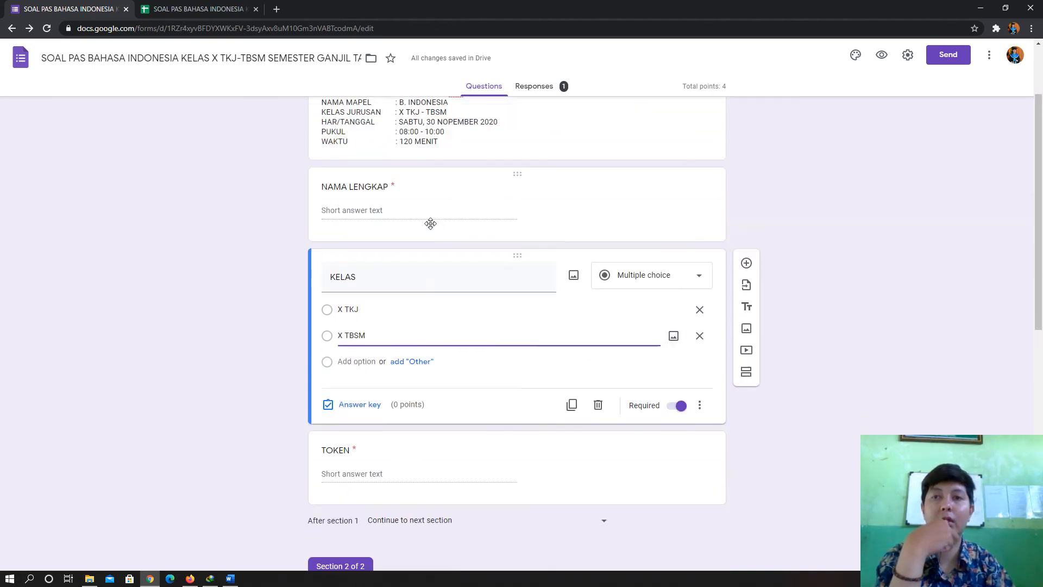
{"action": "scroll", "coordinate": [430, 223], "scroll_direction": "up", "scroll_amount": 2}
{"action": "left_click", "coordinate": [225, 7]}
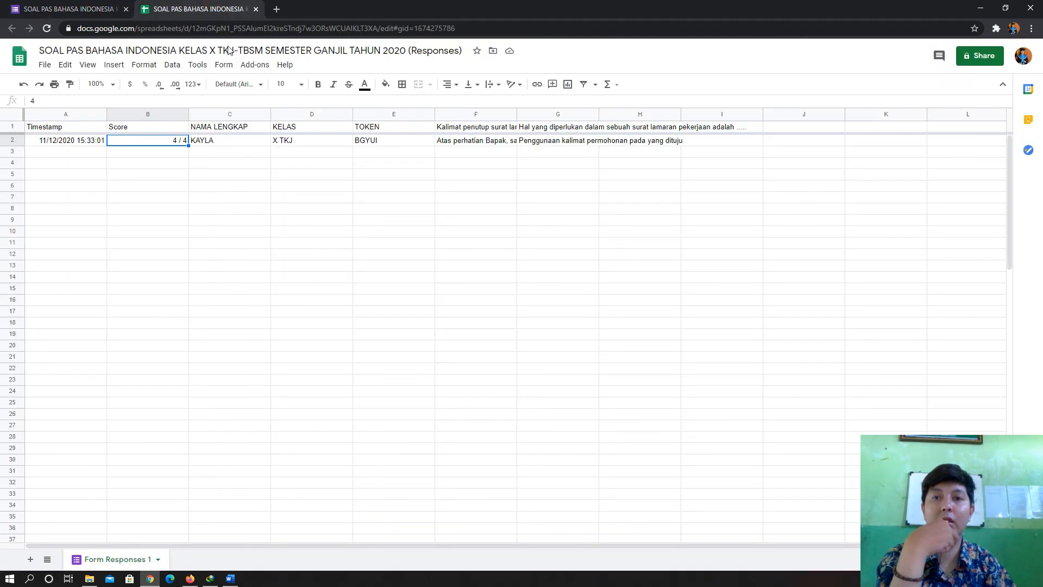
- Confirm cell D2 records class X TKJ, then go back to the form editor's KELAS question
{"action": "left_click", "coordinate": [307, 144]}
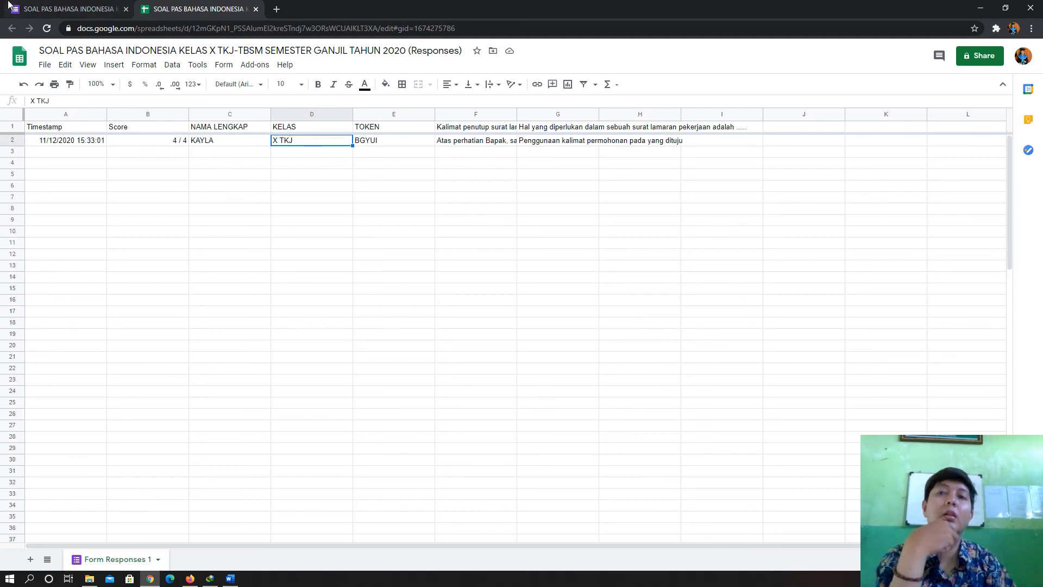
{"action": "left_click", "coordinate": [50, 7]}
{"action": "scroll", "coordinate": [217, 255], "scroll_direction": "down", "scroll_amount": 10}
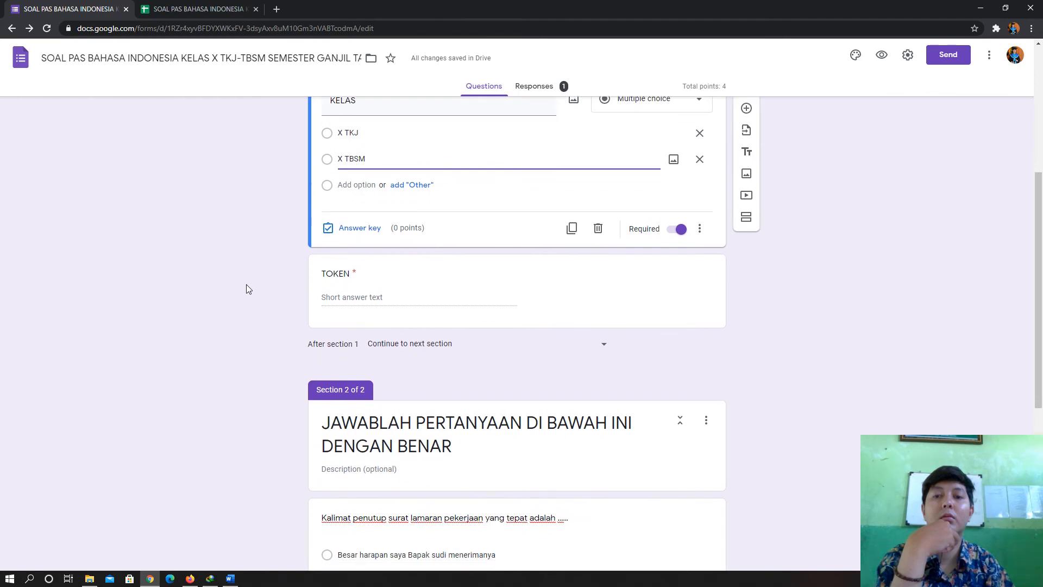
- Open the Customize Theme panel with header image, theme colour, background and font settings
{"action": "scroll", "coordinate": [156, 408], "scroll_direction": "up", "scroll_amount": 12}
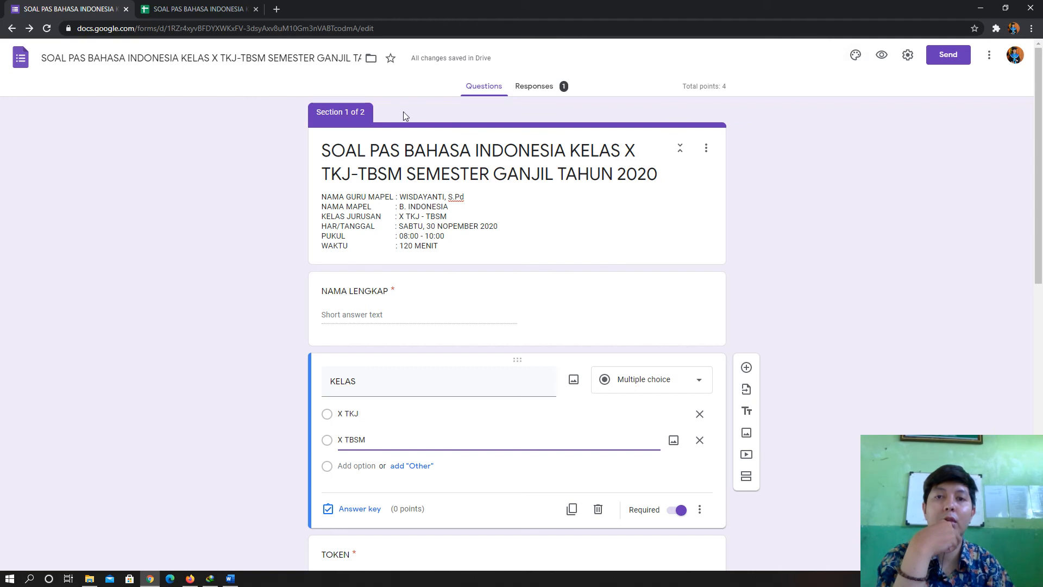
{"action": "left_click", "coordinate": [856, 55]}
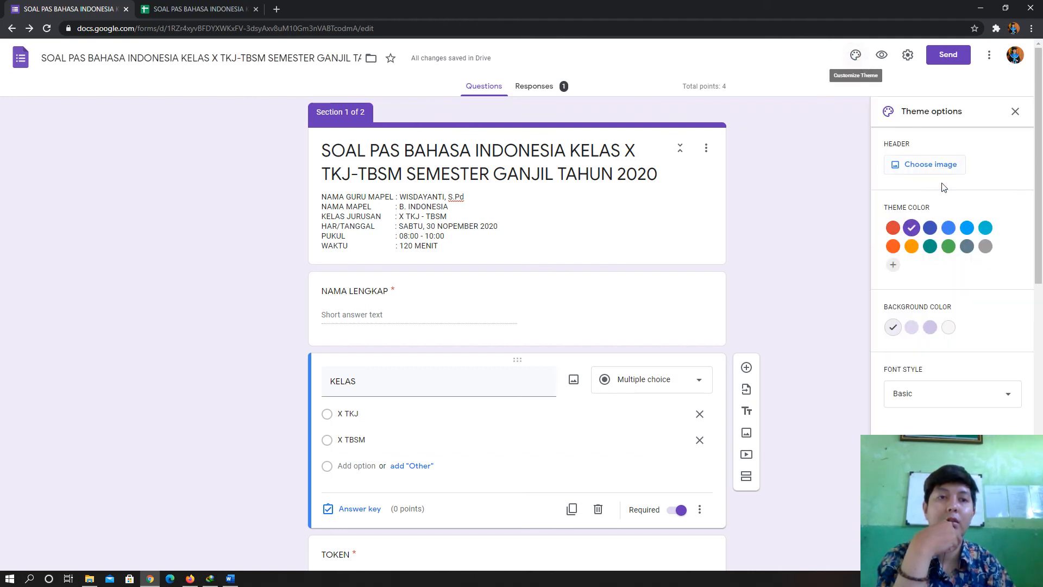
- Upload the COP SURAT letterhead from Pictures, crop it to fit, and apply it as the header
{"action": "left_click", "coordinate": [927, 168]}
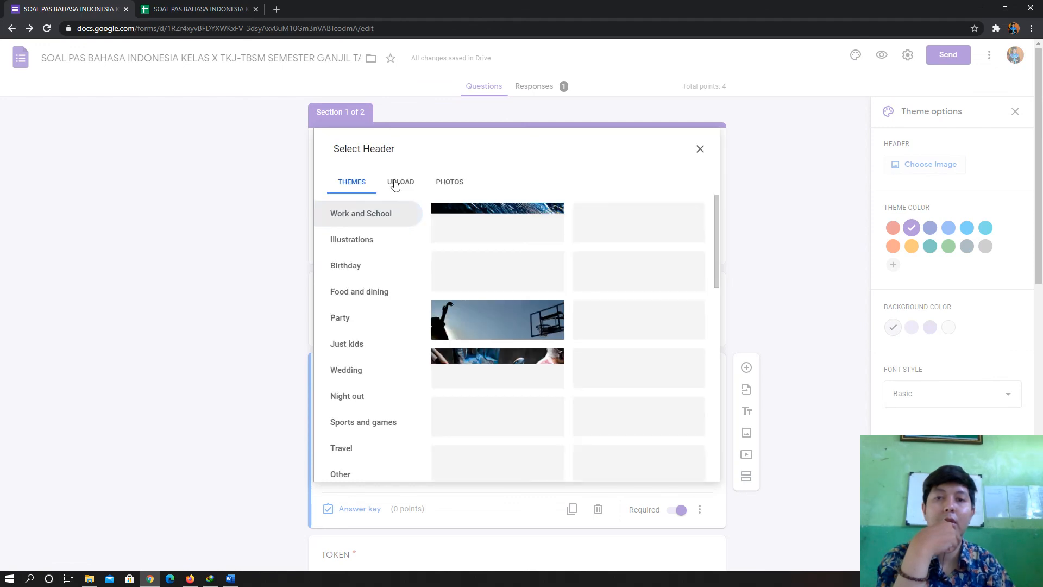
{"action": "left_click", "coordinate": [397, 184]}
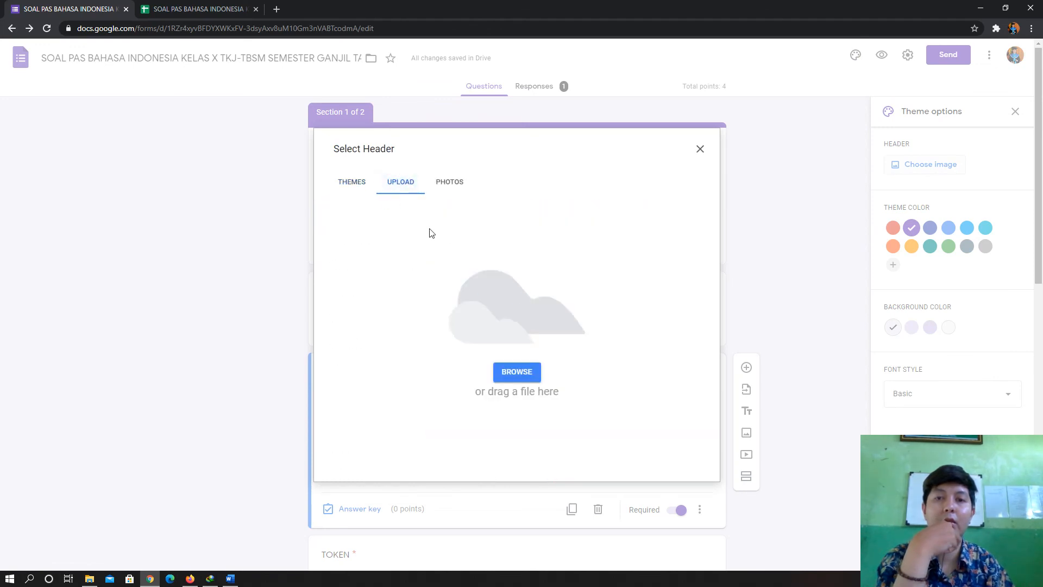
{"action": "left_click", "coordinate": [517, 373]}
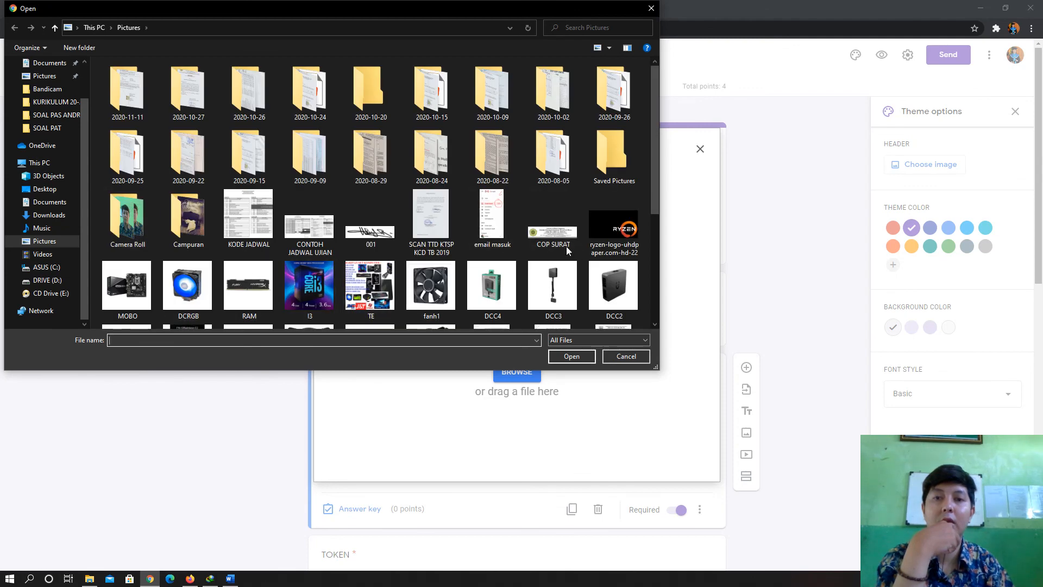
{"action": "left_click", "coordinate": [561, 247]}
{"action": "left_click", "coordinate": [572, 356]}
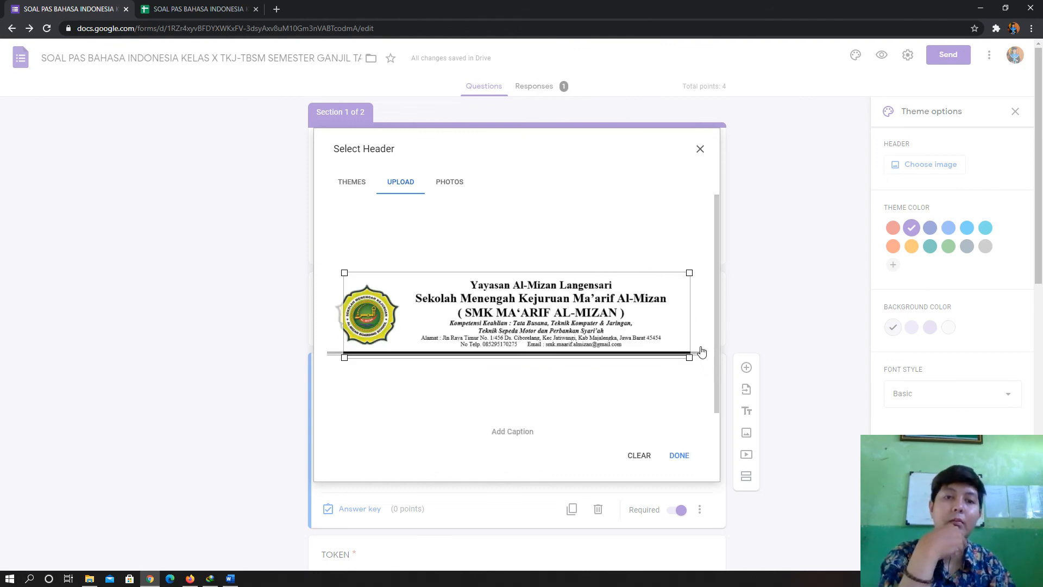
{"action": "left_click_drag", "start_coordinate": [516, 334], "coordinate": [503, 334]}
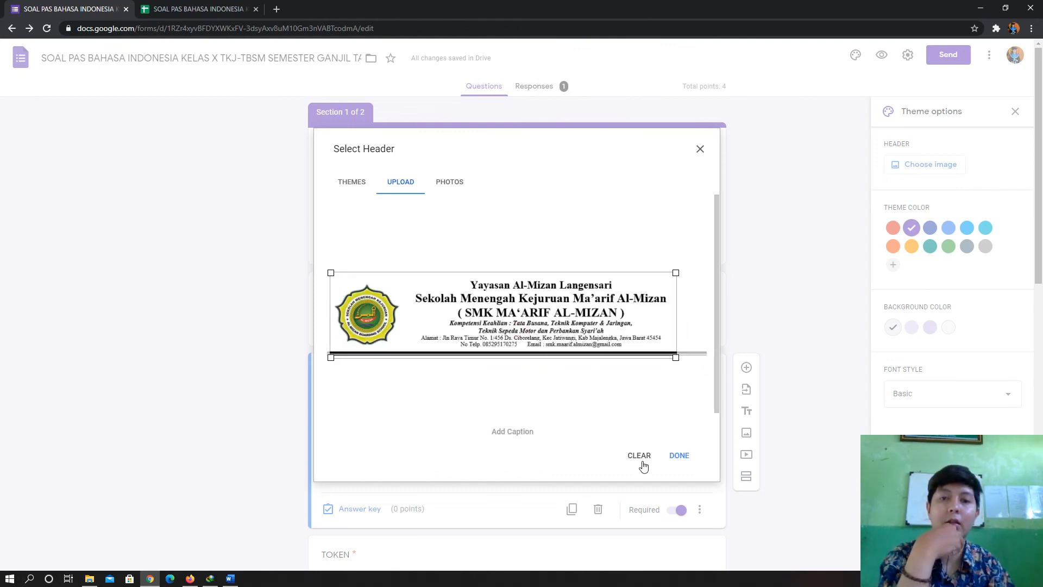
{"action": "left_click", "coordinate": [679, 457]}
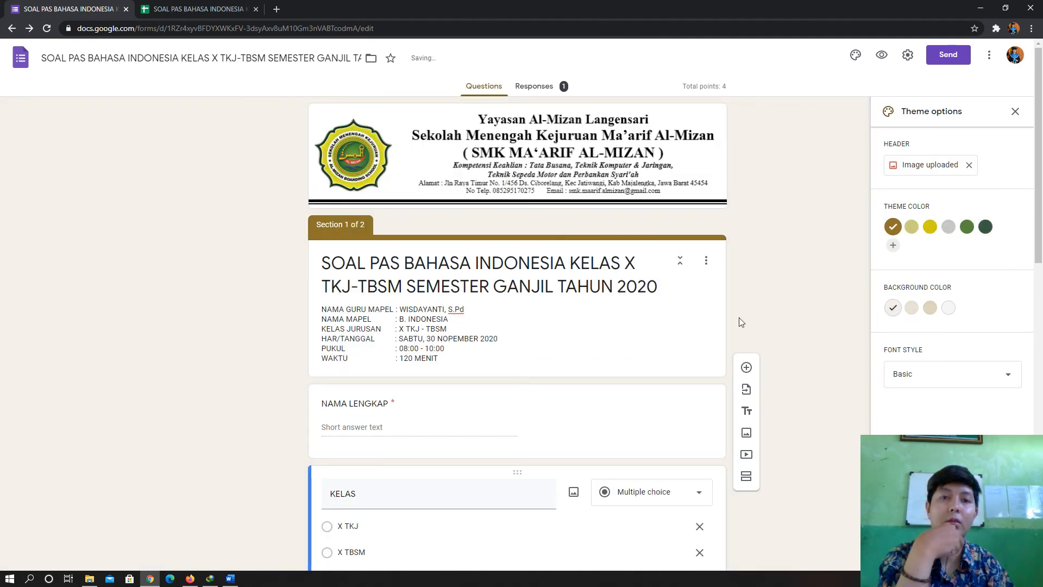
- Close the Theme options panel, keeping the letterhead header and gold colour scheme
{"action": "scroll", "coordinate": [778, 288], "scroll_direction": "down", "scroll_amount": 1}
{"action": "scroll", "coordinate": [788, 266], "scroll_direction": "up", "scroll_amount": 1}
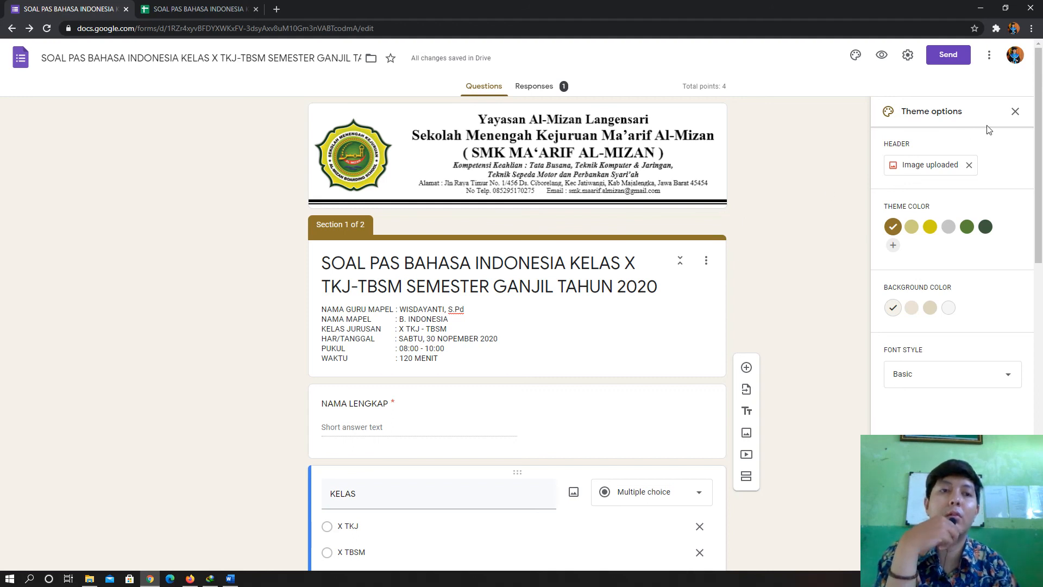
{"action": "left_click", "coordinate": [1014, 112]}
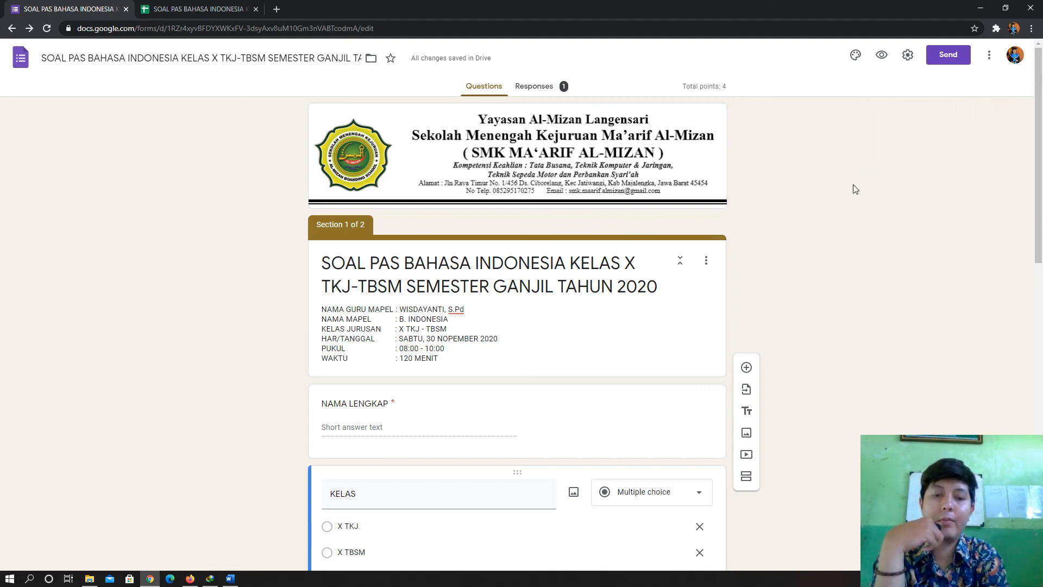